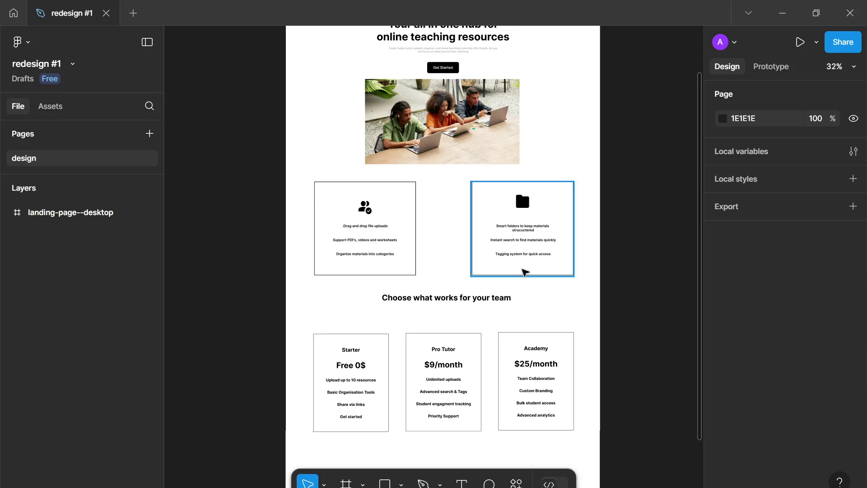
- Review the existing landing page design from the navigation and hero through the feature cards, pricing plans and footer
scroll(515, 275, "down", 3)
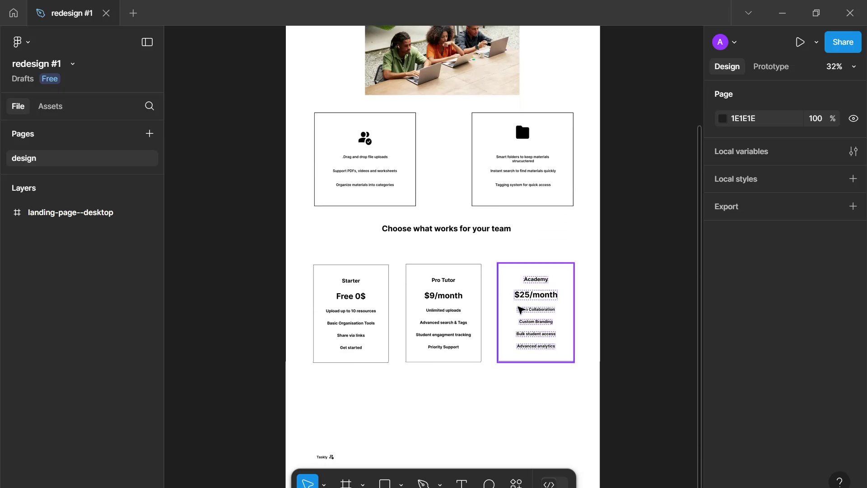
scroll(520, 302, "down", 3)
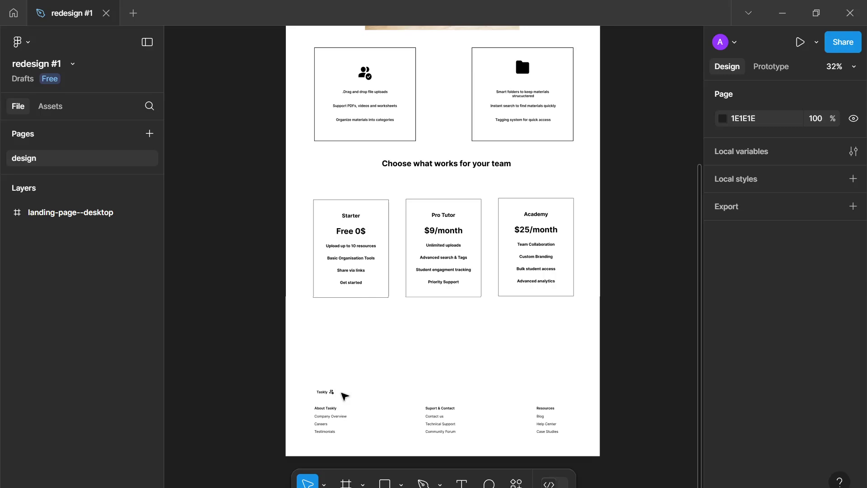
scroll(343, 395, "up", 5)
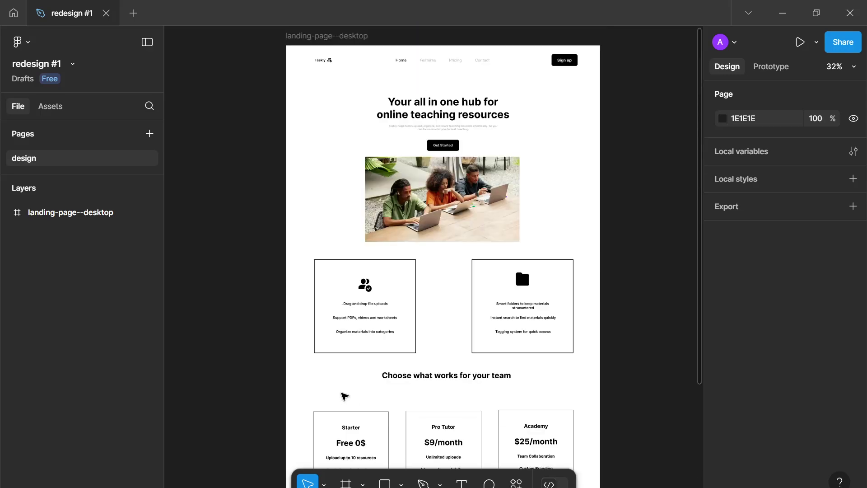
scroll(403, 389, "up", 2)
scroll(420, 384, "left", 1)
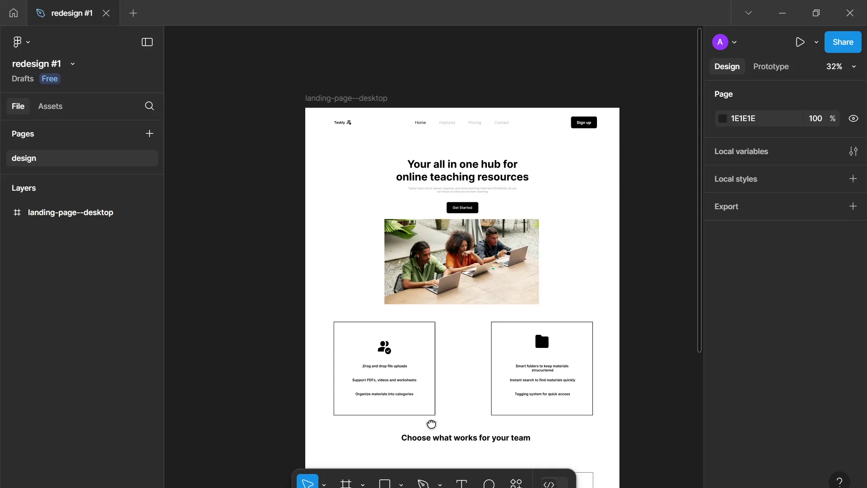
scroll(448, 377, "up", 1)
scroll(437, 337, "right", 1)
scroll(438, 337, "down", 1)
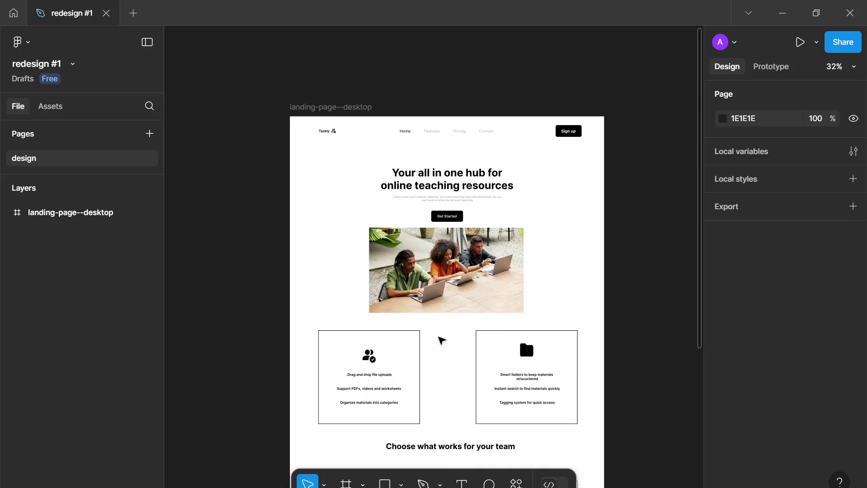
scroll(442, 341, "down", 1)
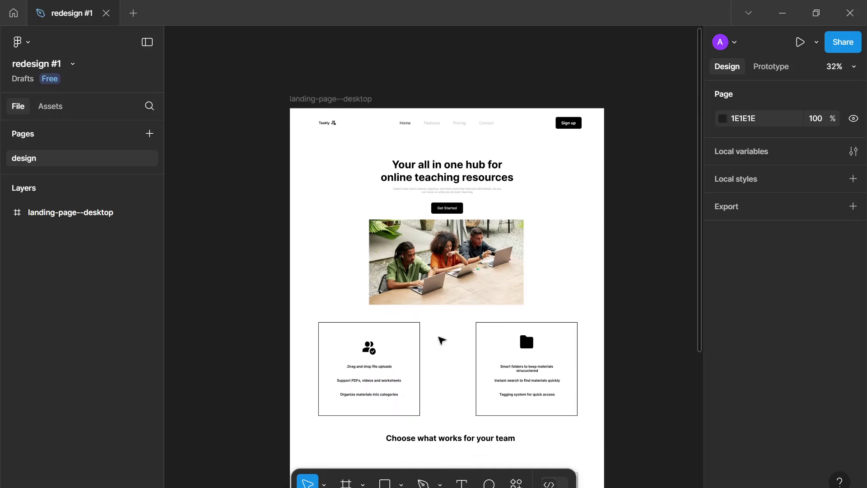
scroll(442, 340, "down", 1)
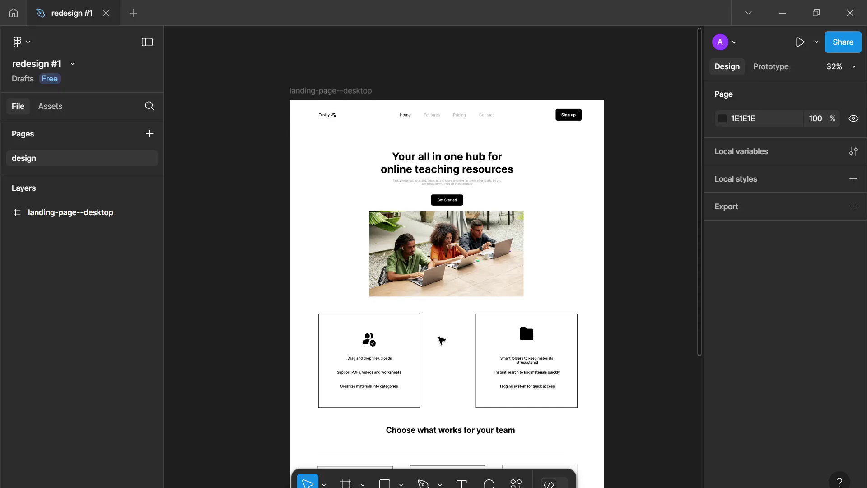
scroll(442, 340, "down", 2, "ctrl")
scroll(442, 340, "up", 5, "ctrl")
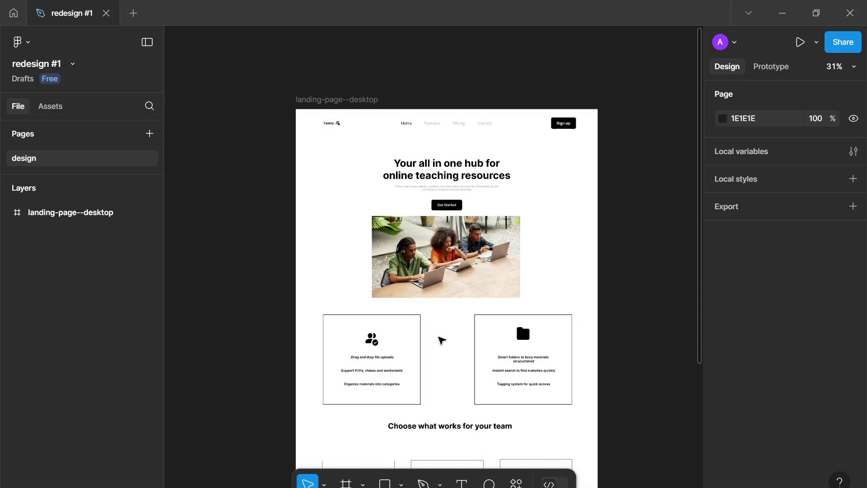
scroll(442, 340, "up", 3)
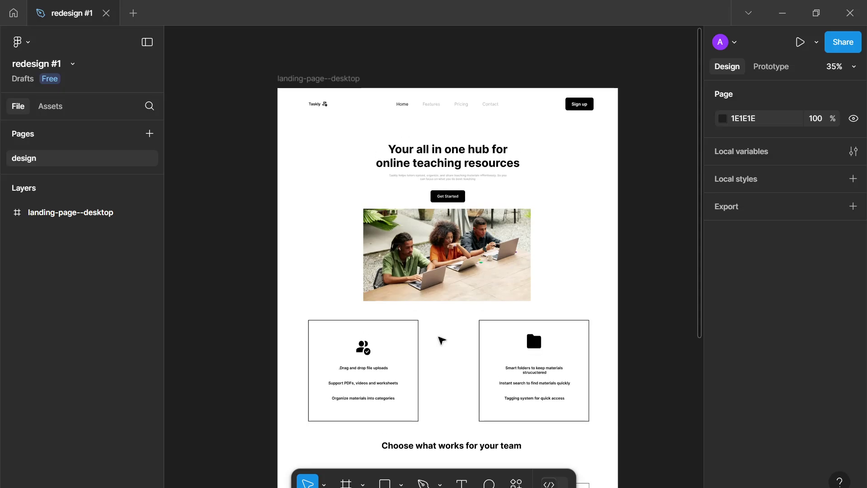
left_click_drag(441, 339, 461, 366)
left_click_drag(329, 185, 374, 294)
scroll(375, 303, "down", 1)
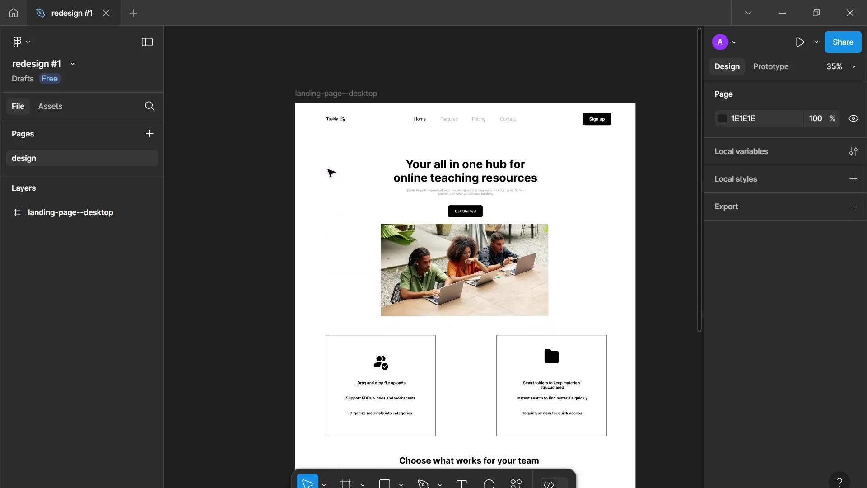
left_click_drag(329, 170, 372, 230)
scroll(372, 230, "down", 1)
scroll(380, 259, "down", 3)
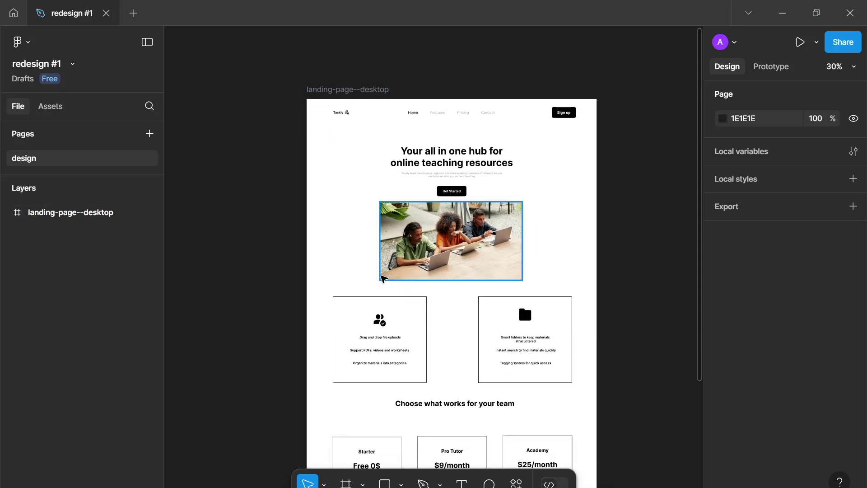
scroll(445, 342, "down", 2)
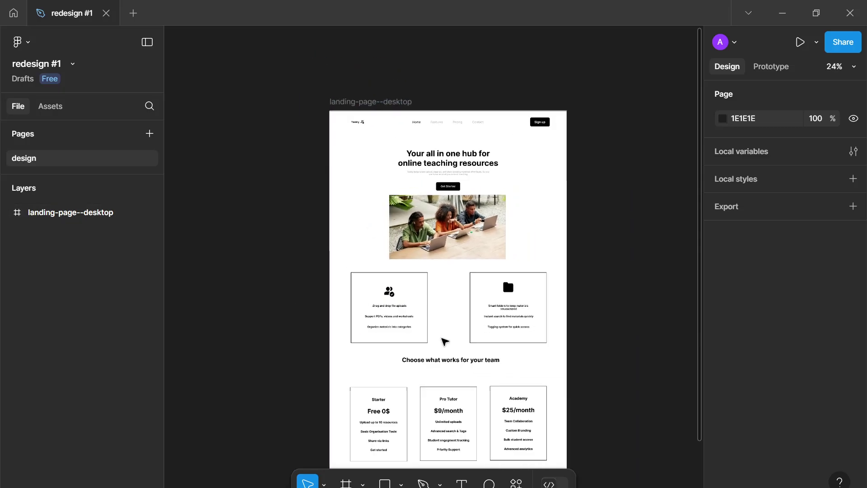
- Add an empty 1440 × 1024 Desktop frame beside the existing landing page, aligned with its top edge
left_click_drag(498, 354, 398, 364)
scroll(461, 351, "down", 1)
scroll(472, 346, "down", 1)
left_click_drag(440, 385, 434, 381)
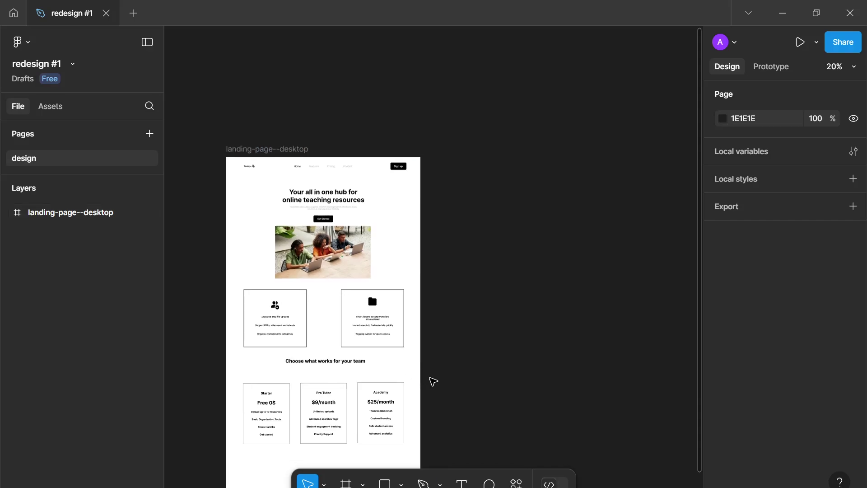
scroll(465, 311, "up", 2)
left_click_drag(465, 311, 456, 316)
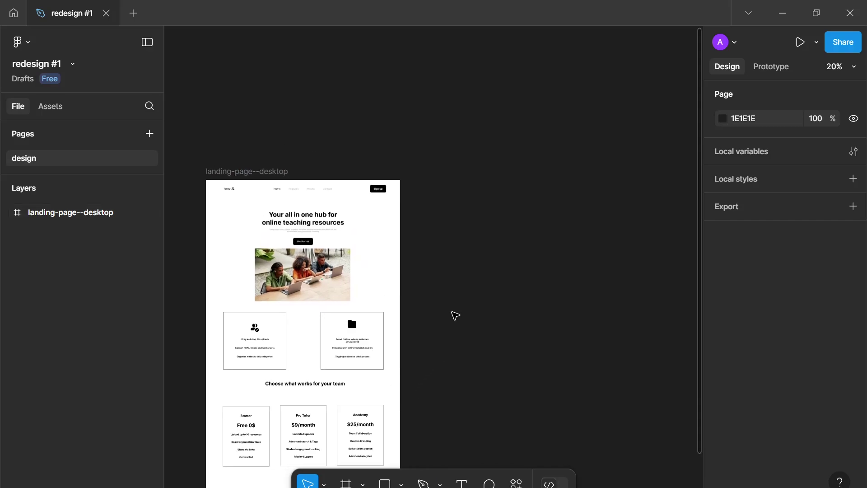
key("f")
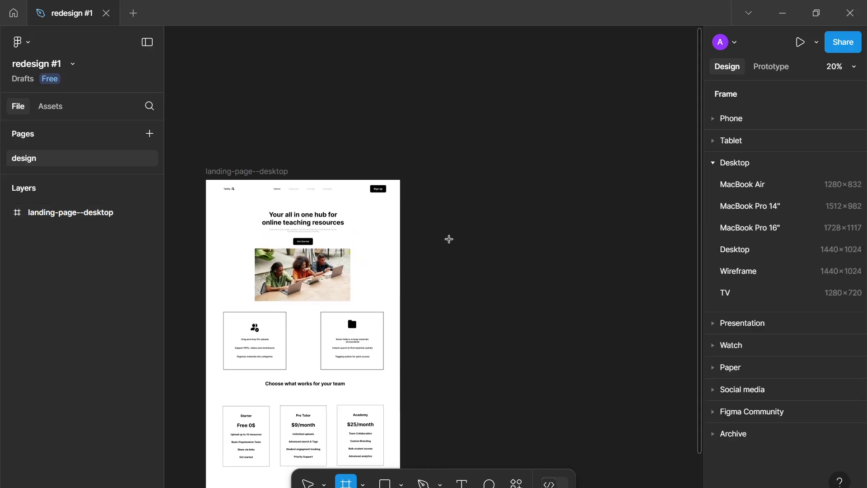
left_click(765, 248)
left_click_drag(427, 194, 432, 176)
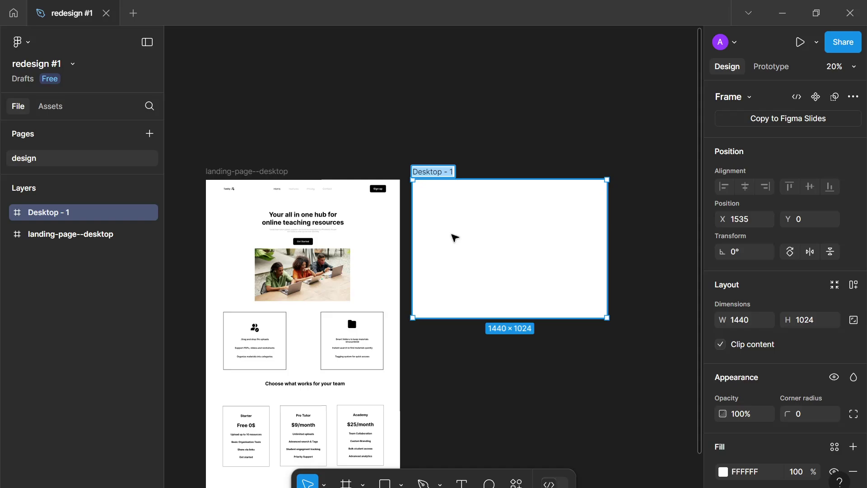
- Name the new frame "landing-page--desktop--edited"
type("ladn")
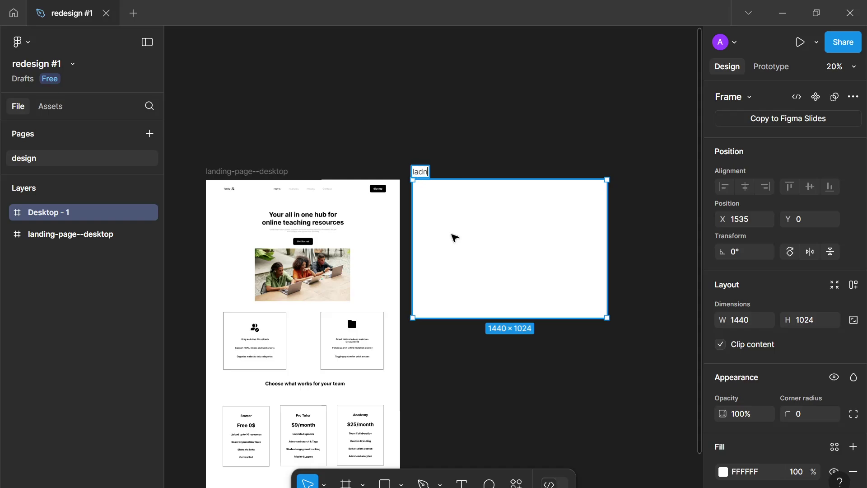
type("ing-page")
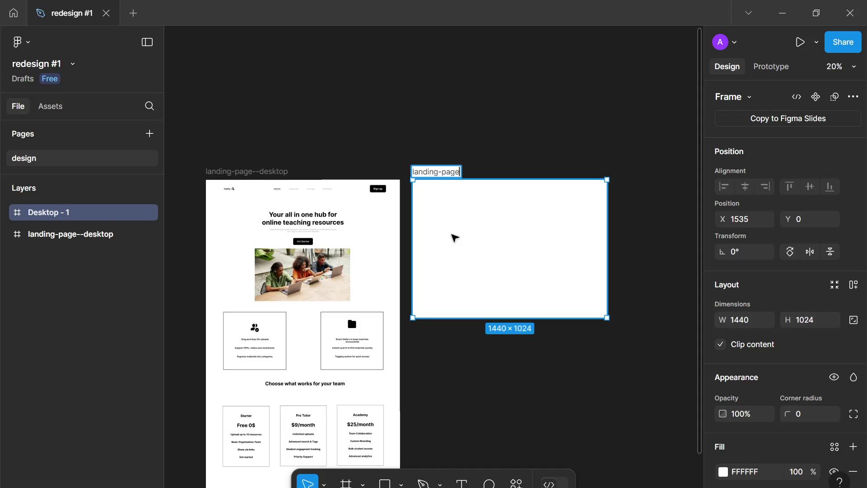
type("--desktop--")
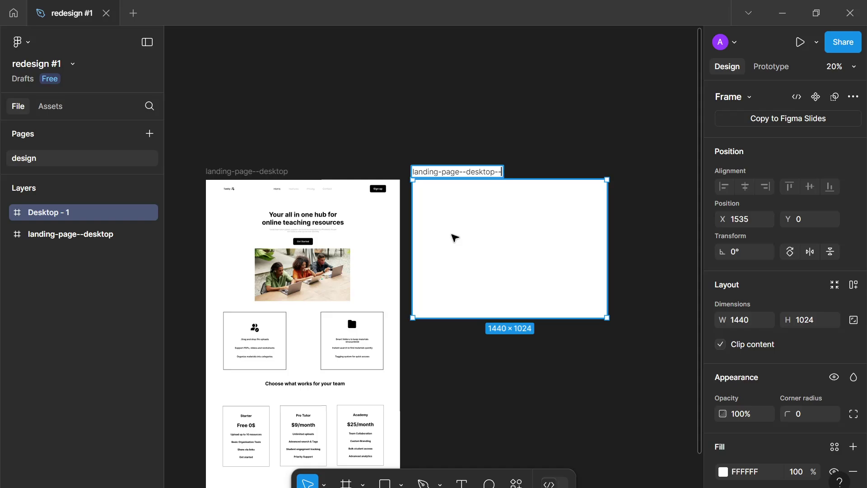
type("edited")
key("Return")
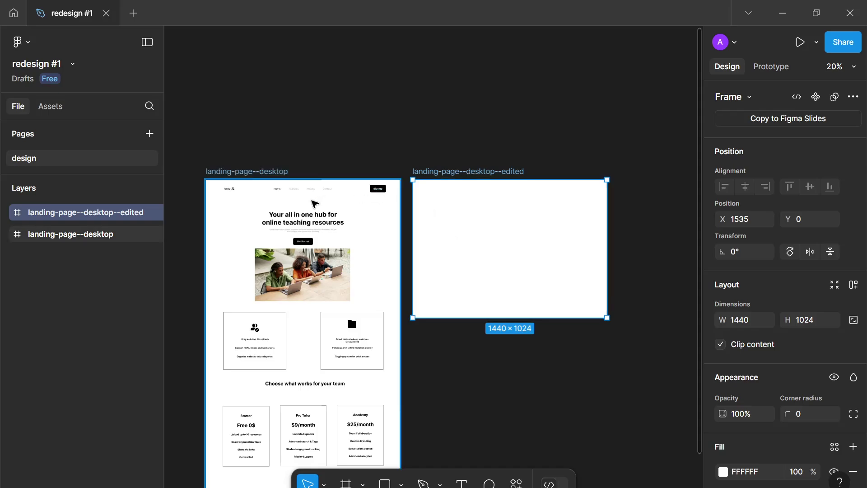
- Duplicate the navigation bar of the original landing page and move the copy into the landing-page--desktop--edited frame
scroll(309, 195, "up", 5)
left_click(323, 196)
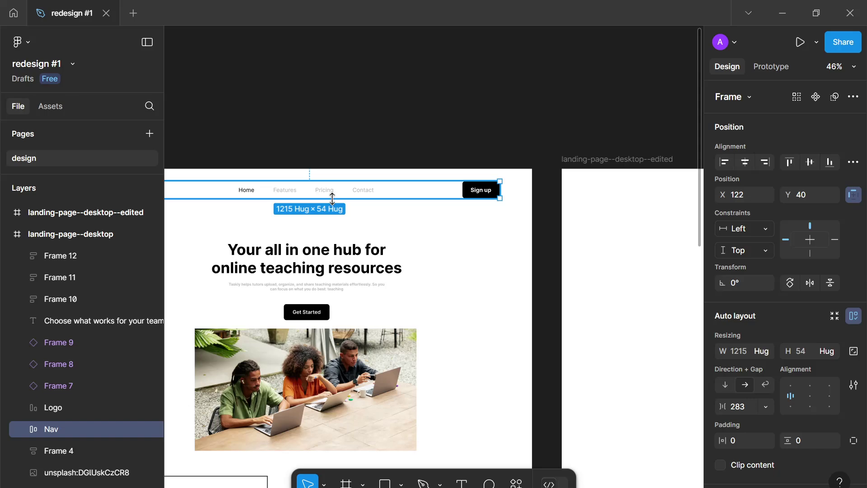
scroll(330, 196, "down", 4)
key("ctrl+d")
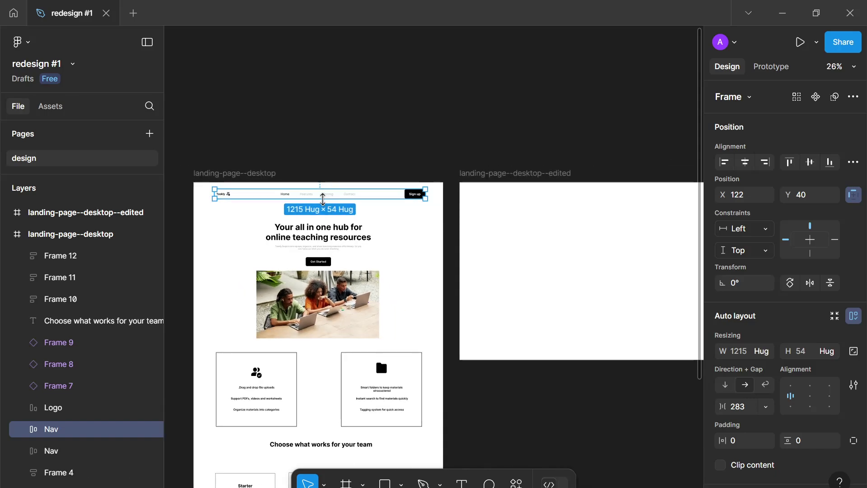
left_click_drag(332, 201, 596, 219)
- Reposition the copied navigation bar within the edited frame to about X 159, Y 166
scroll(475, 197, "up", 3)
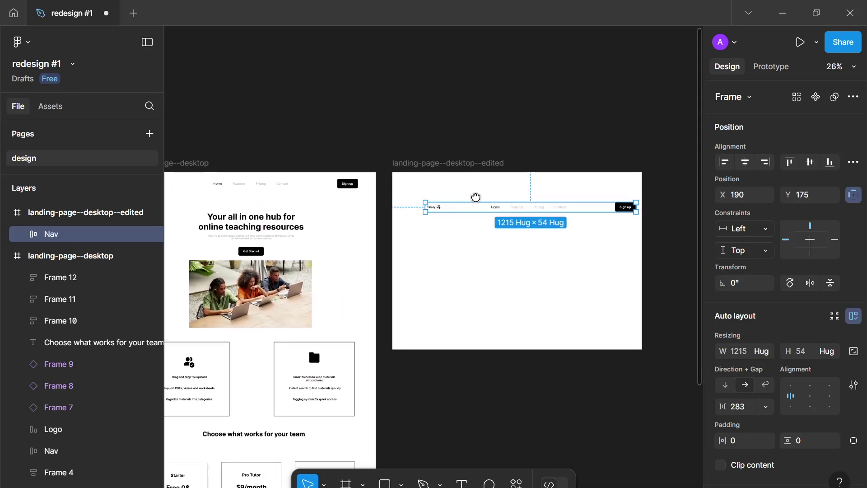
scroll(407, 223, "up", 3)
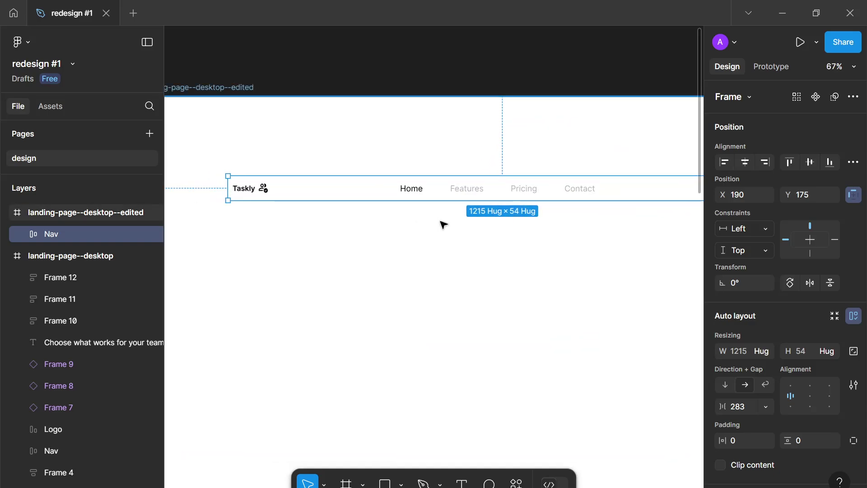
scroll(412, 204, "down", 3)
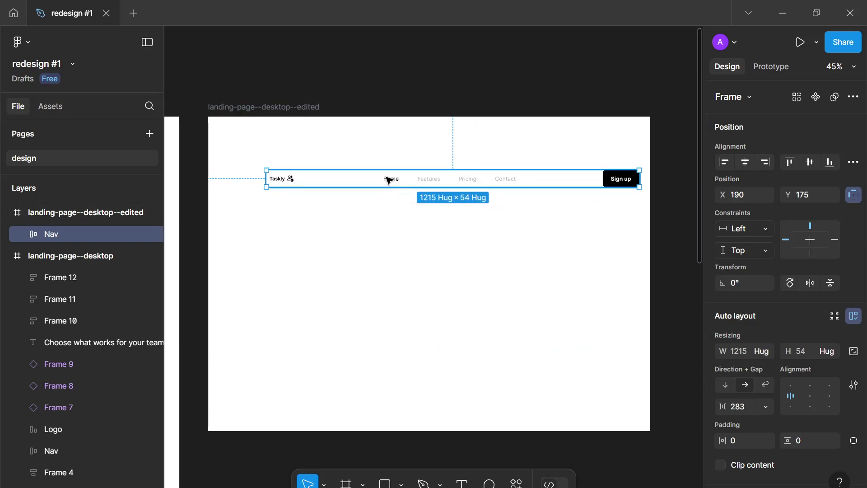
left_click_drag(389, 181, 362, 175)
- Move the people icon in front of the "Taskly" text inside the copied navigation bar's logo
scroll(305, 183, "up", 5)
scroll(393, 165, "up", 4)
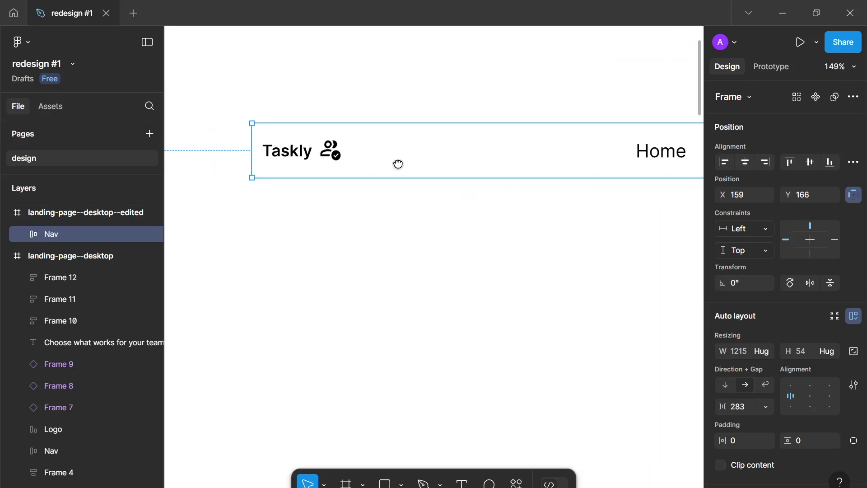
left_click(336, 151)
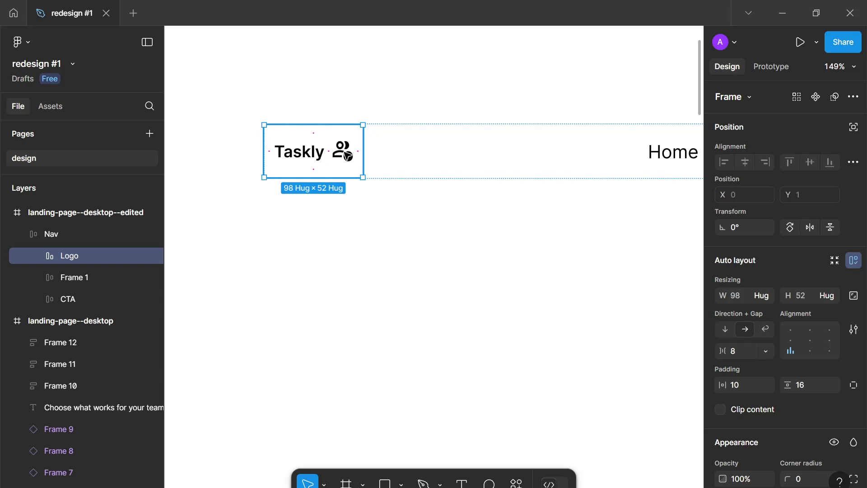
left_click(348, 157)
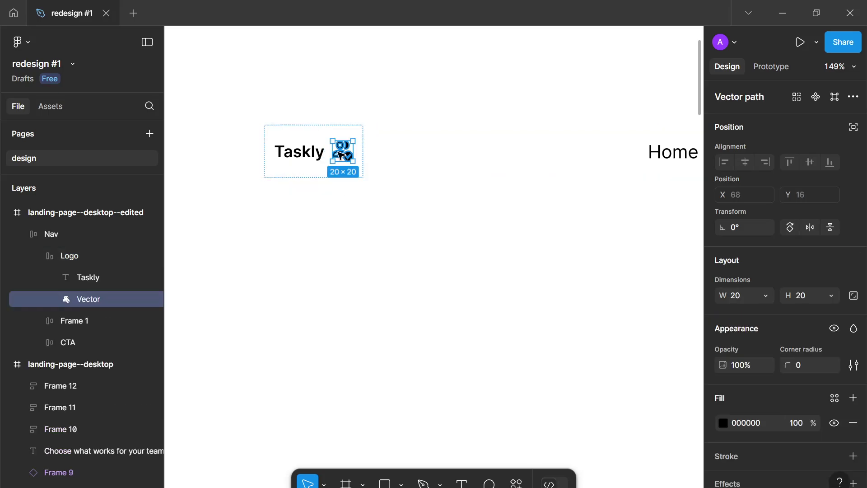
key("Left")
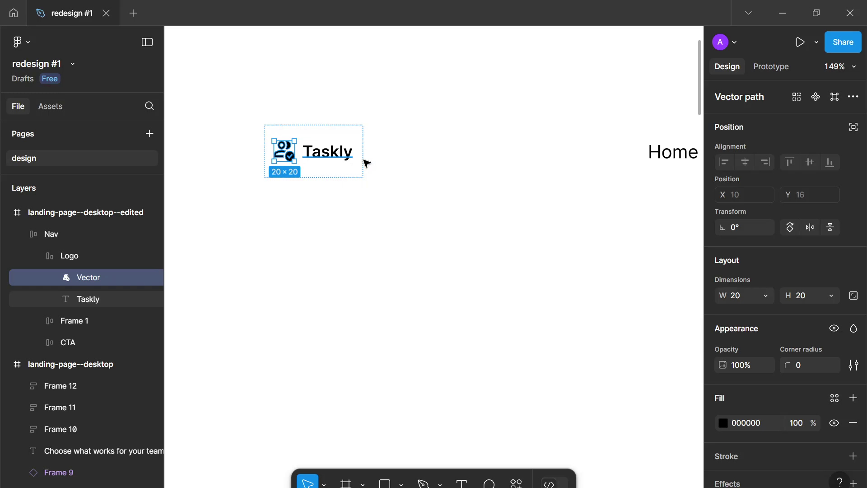
- Set the Logo frame's auto layout alignment to left, vertically centring the icon with the "Taskly" text
scroll(378, 156, "down", 1)
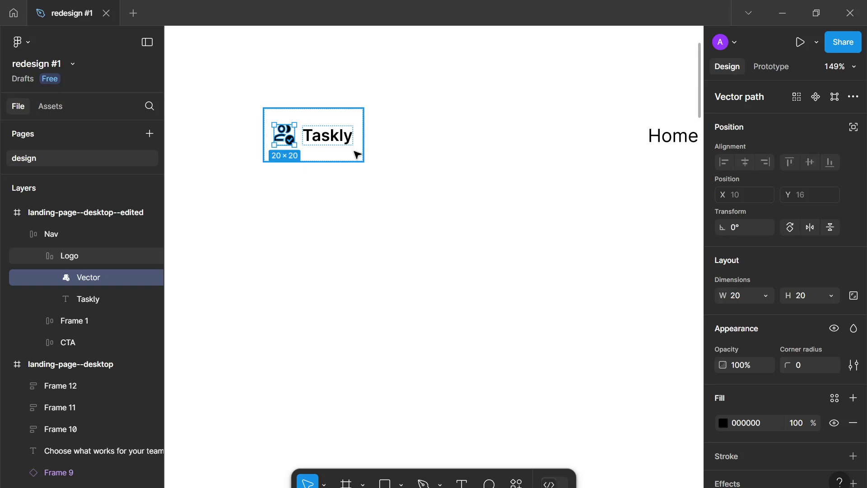
left_click(357, 155)
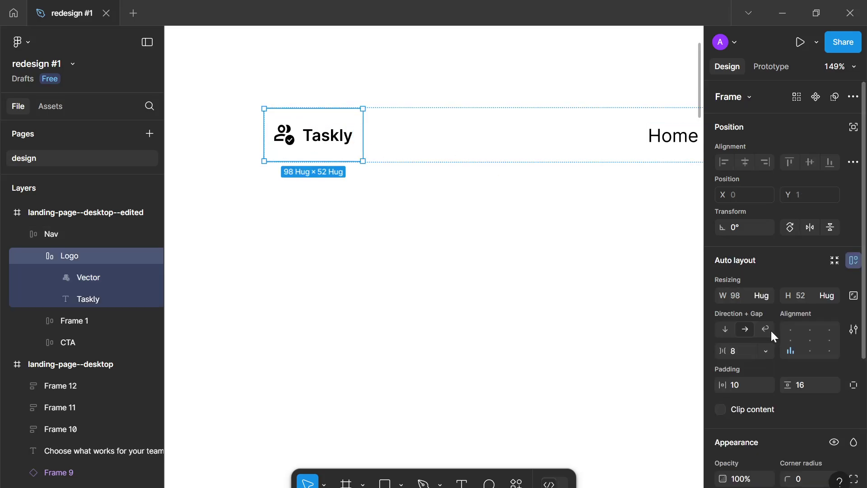
left_click(789, 341)
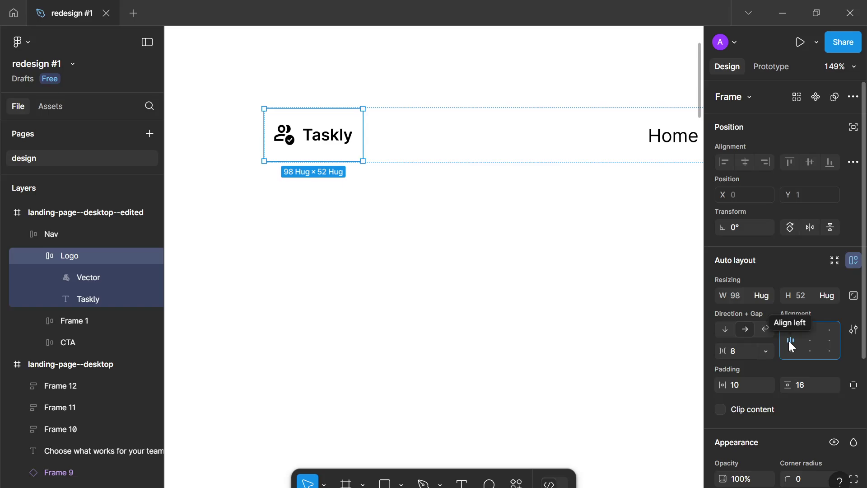
- Lock the aspect ratio of the people icon in the copied navigation bar's logo and select the whole Logo frame
left_click(284, 134)
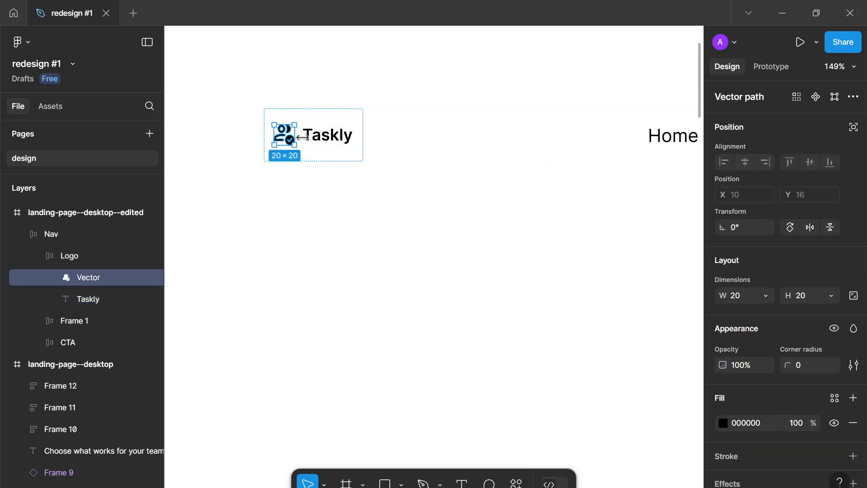
left_click(345, 142)
scroll(777, 362, "down", 2)
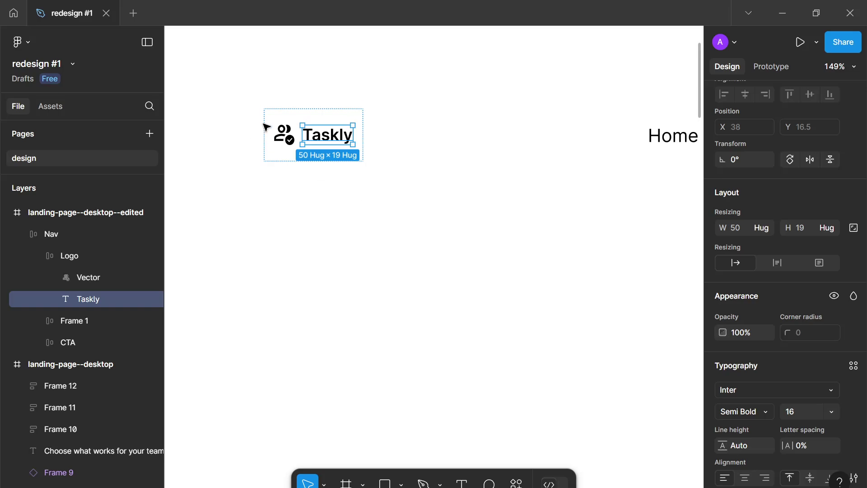
left_click(289, 132)
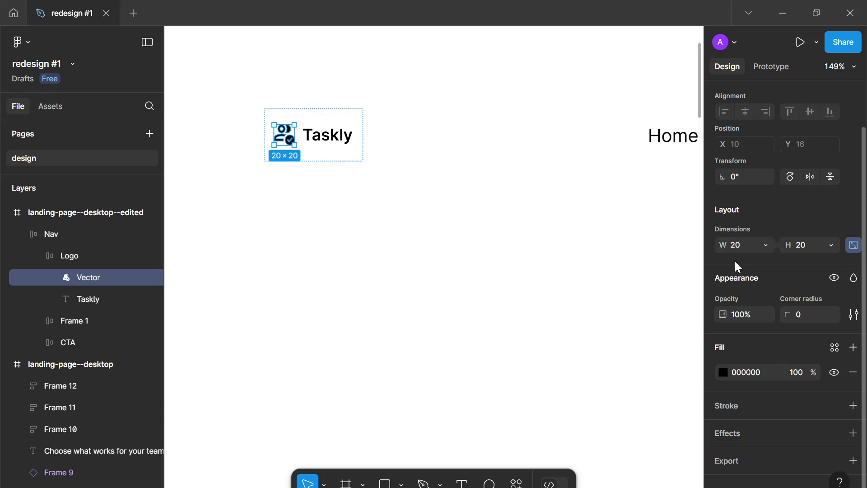
left_click(570, 292)
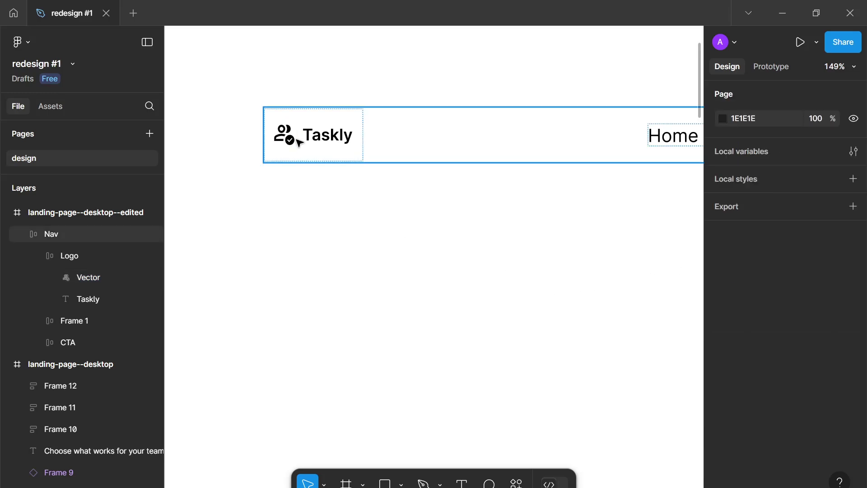
left_click(283, 133)
left_click(284, 133)
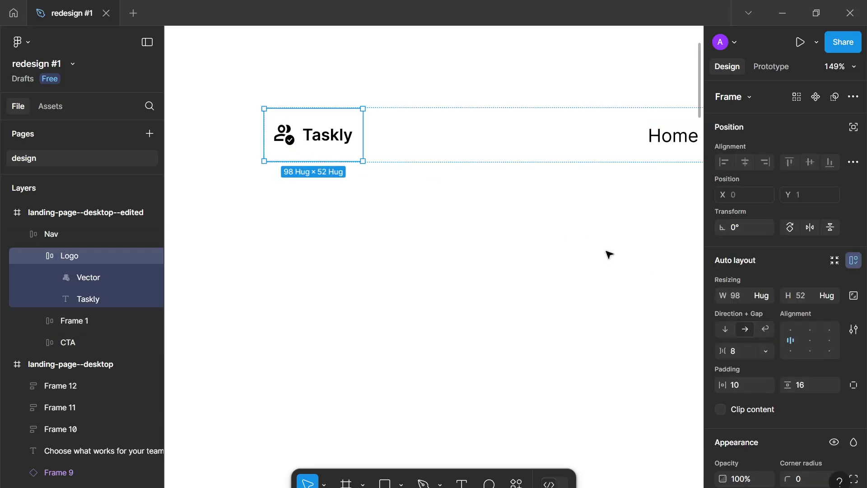
left_click(744, 348)
type("0")
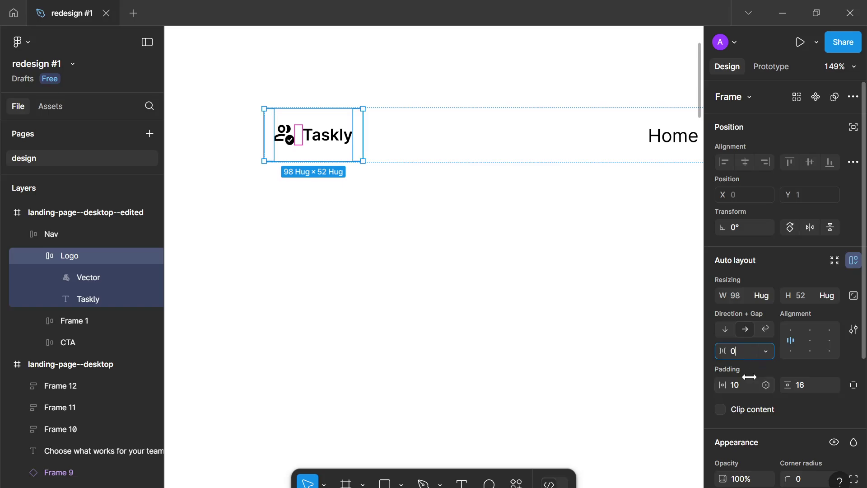
key("Escape")
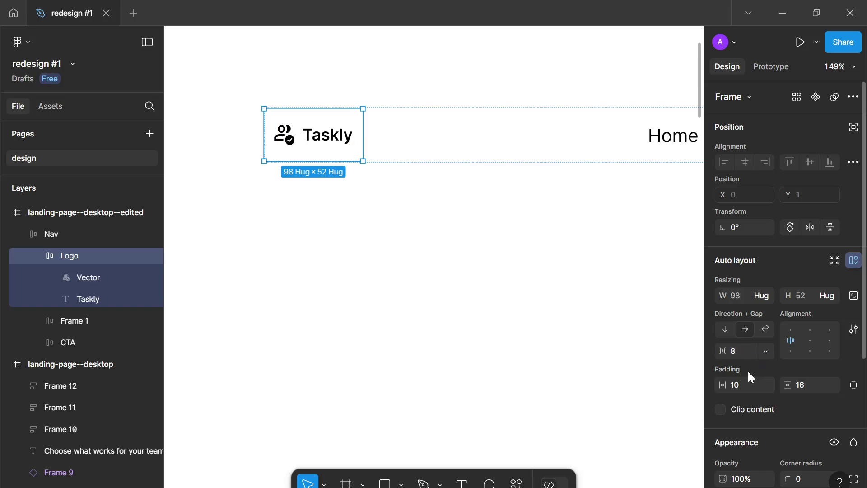
- Set the Logo frame's horizontal and vertical padding to 0
left_click(744, 385)
type("0")
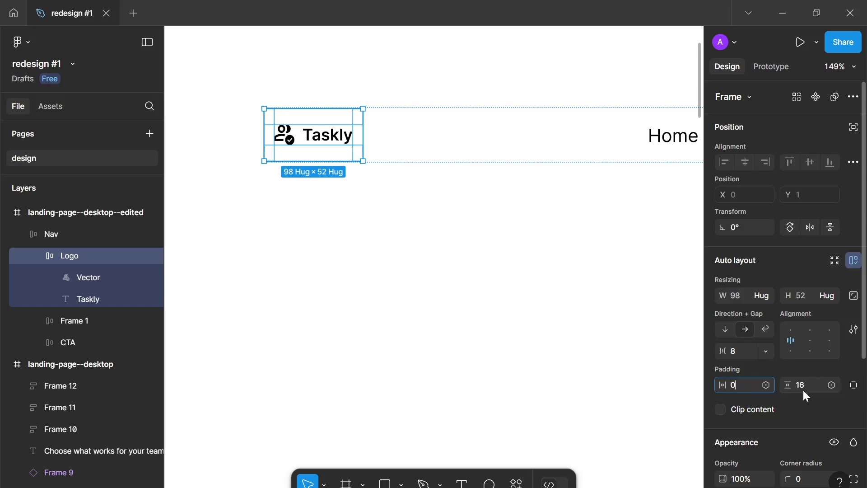
left_click(803, 389)
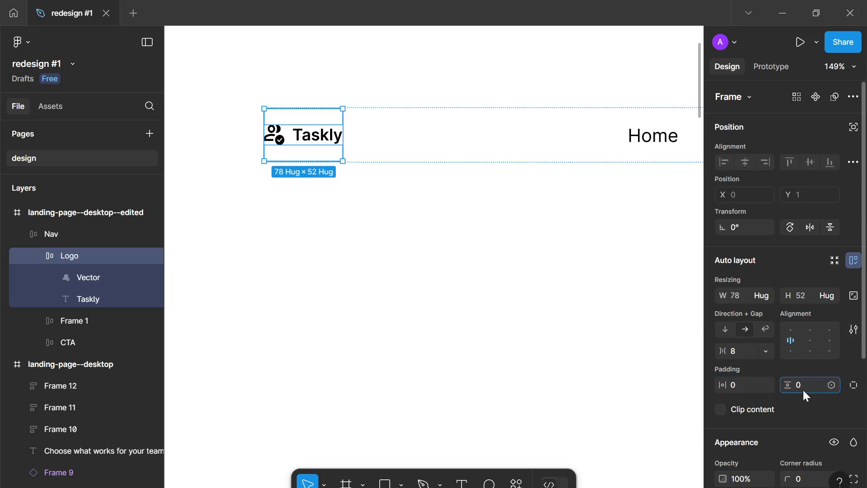
key("Return")
scroll(450, 351, "down", 1)
scroll(450, 352, "down", 3)
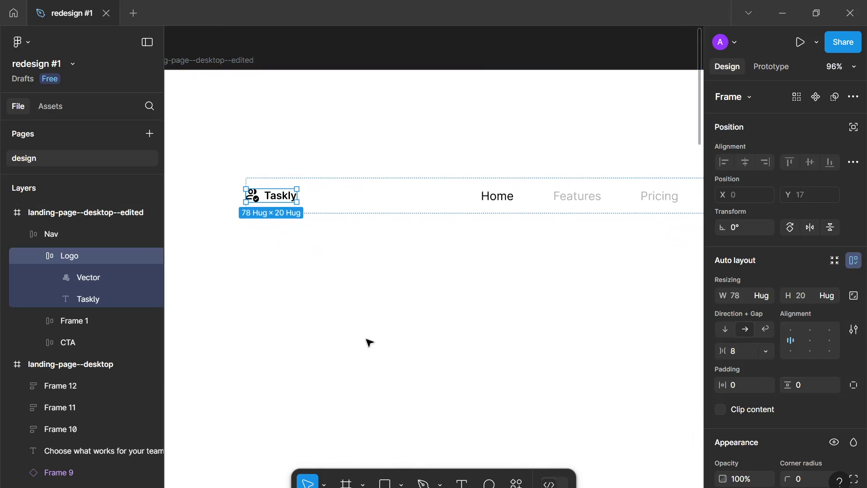
key("Escape")
scroll(368, 341, "down", 5)
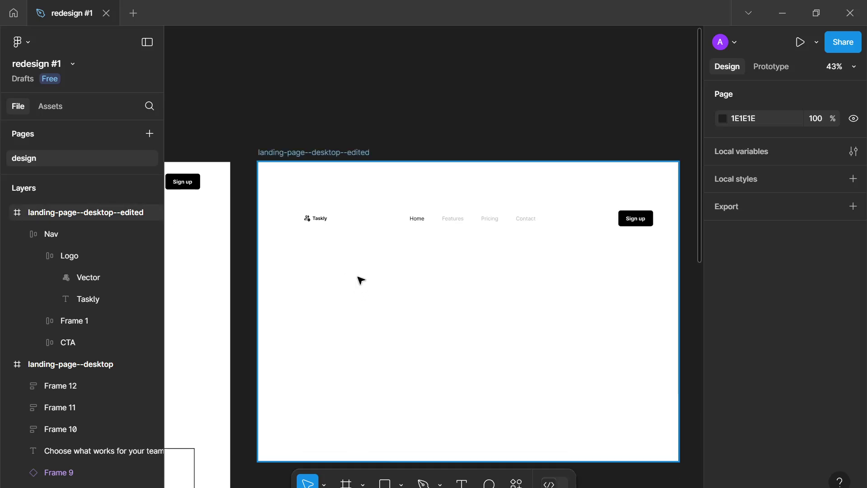
- Darken the grey of the Features, Pricing and Contact links in the edited navigation bar to ABABAB
scroll(404, 258, "up", 3)
left_click_drag(405, 257, 344, 293)
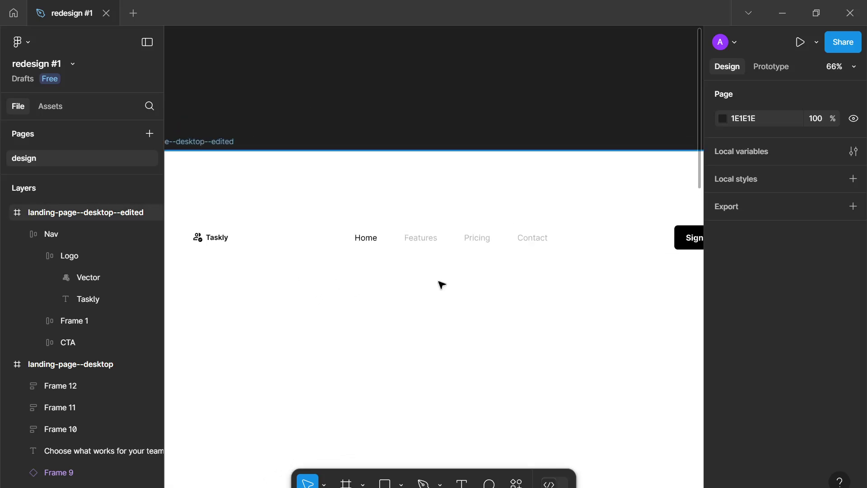
scroll(441, 285, "up", 1)
left_click(379, 257)
left_click(378, 258)
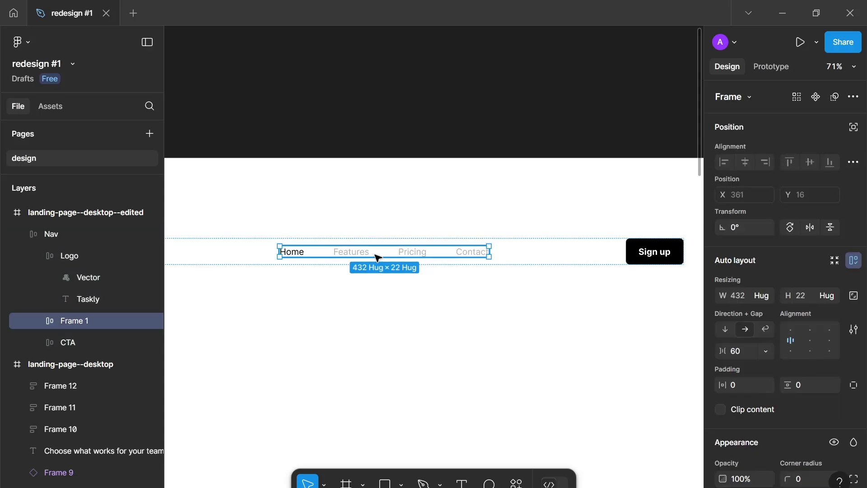
scroll(321, 293, "up", 2)
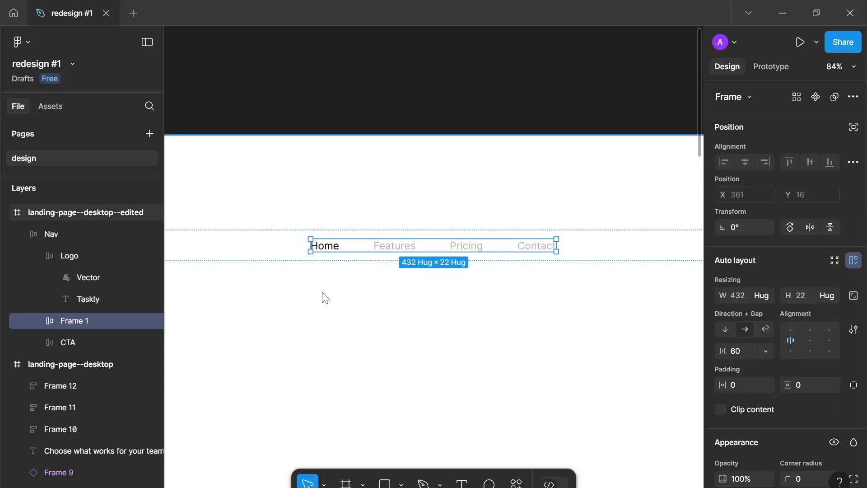
scroll(335, 271, "up", 1)
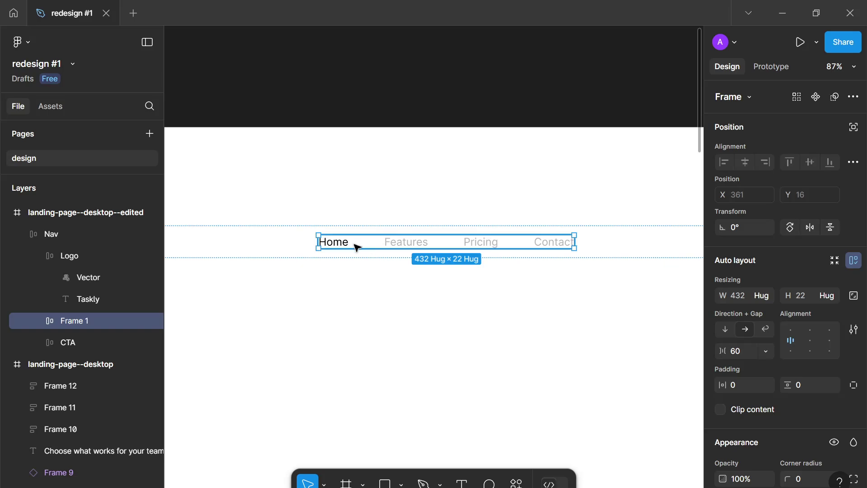
scroll(420, 246, "up", 3)
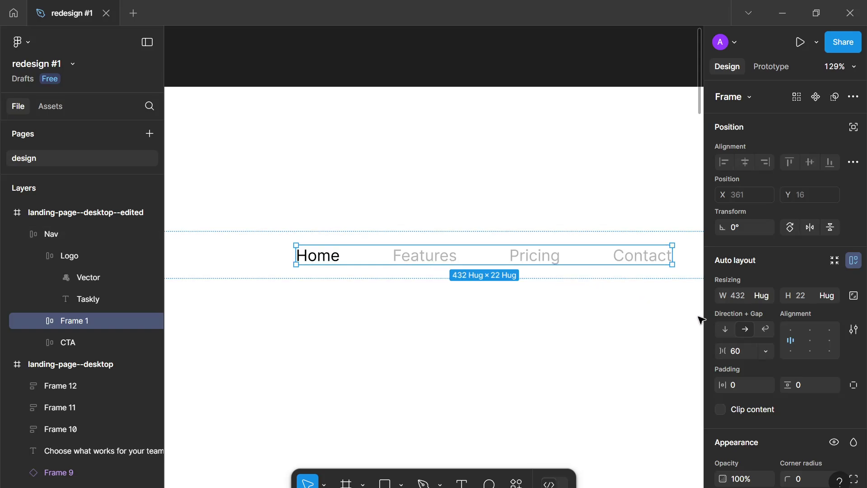
scroll(741, 335, "down", 3)
scroll(741, 336, "down", 2)
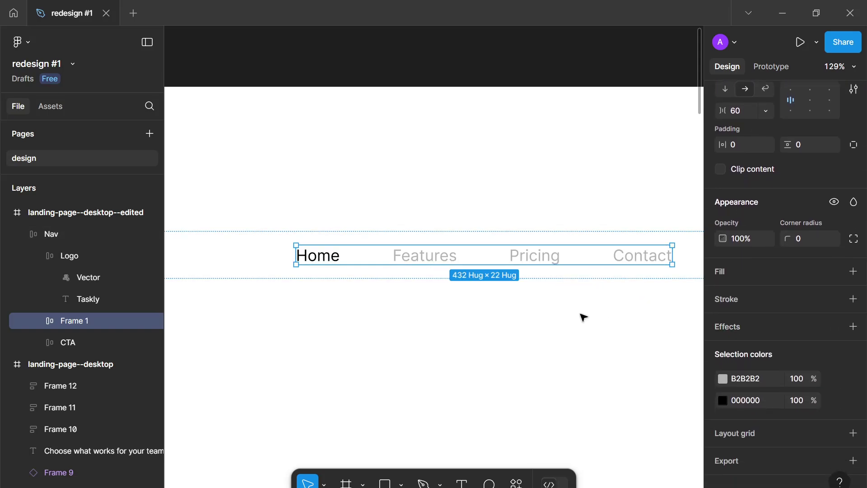
left_click(617, 260)
key("Escape")
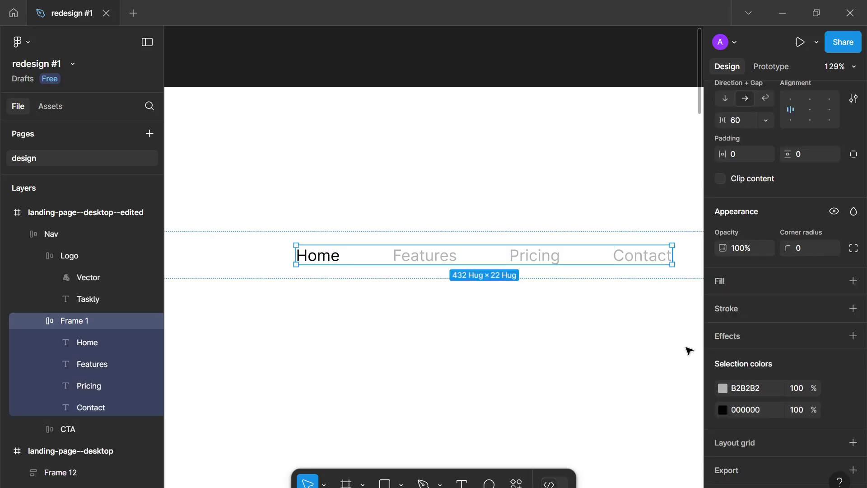
scroll(688, 351, "down", 1)
left_click(723, 389)
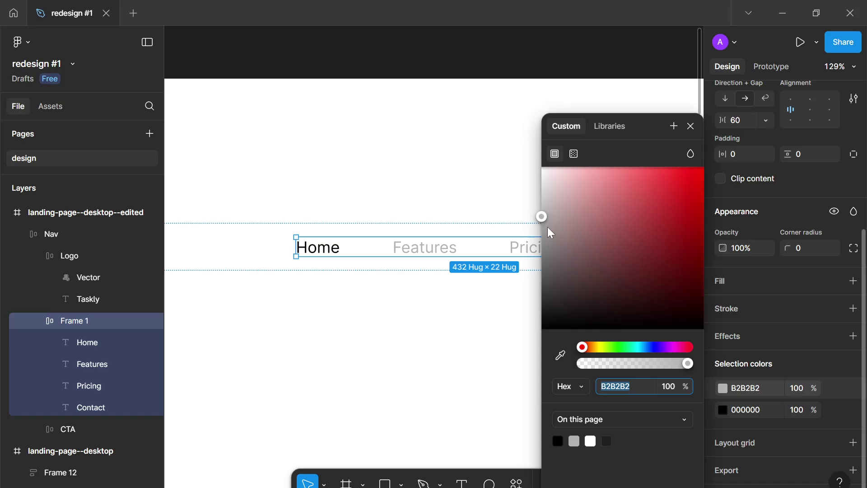
left_click_drag(543, 214, 529, 226)
left_click(690, 126)
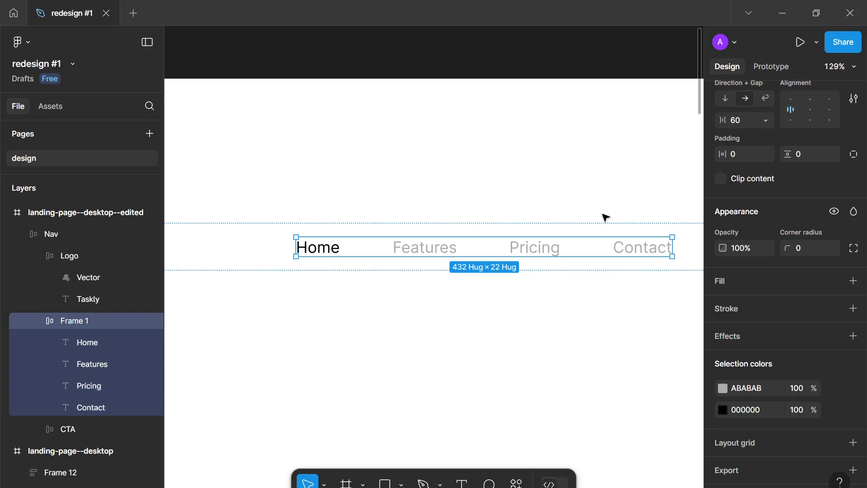
- Set the font size of the Home, Features, Pricing and Contact links to 14
left_click(613, 248)
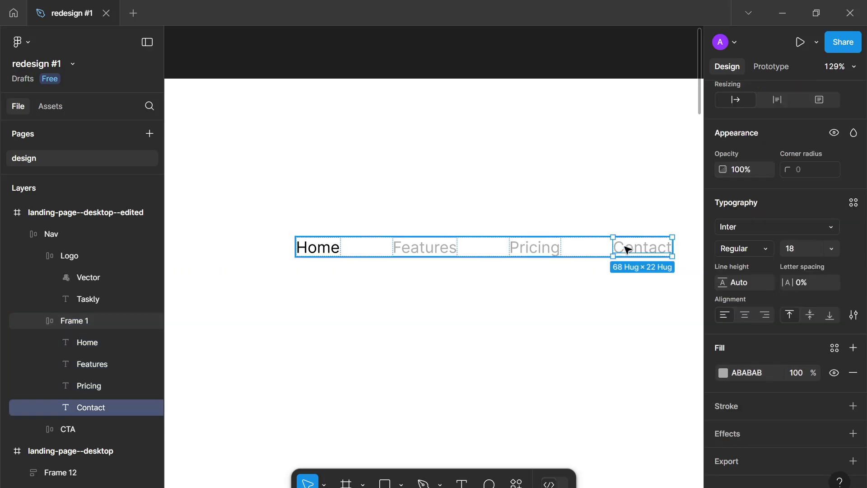
left_click(521, 253, "shift")
left_click(429, 252, "shift")
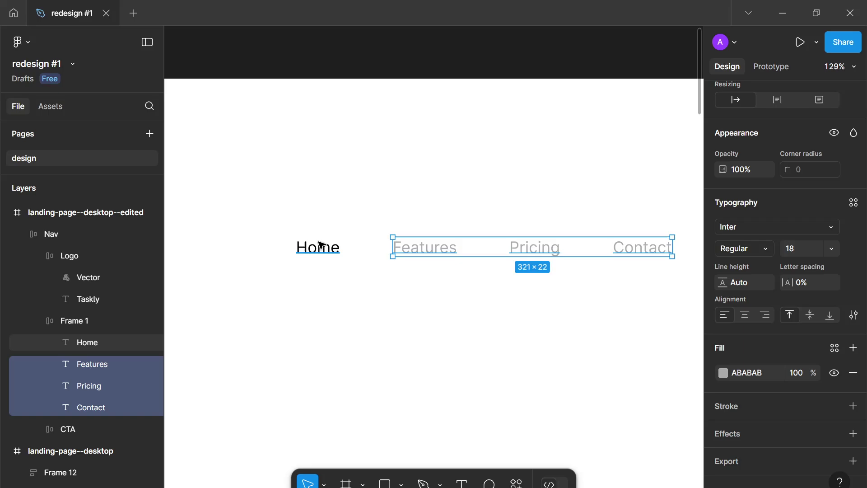
left_click(319, 251, "shift")
left_click(811, 251)
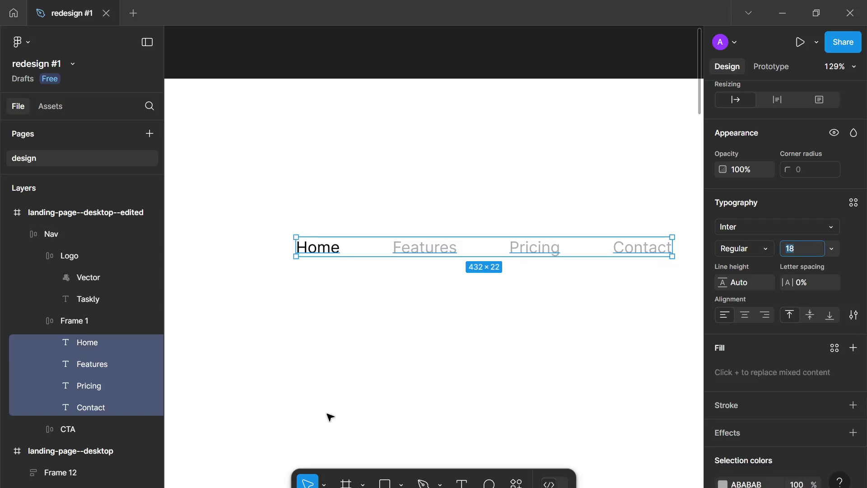
scroll(327, 415, "down", 5)
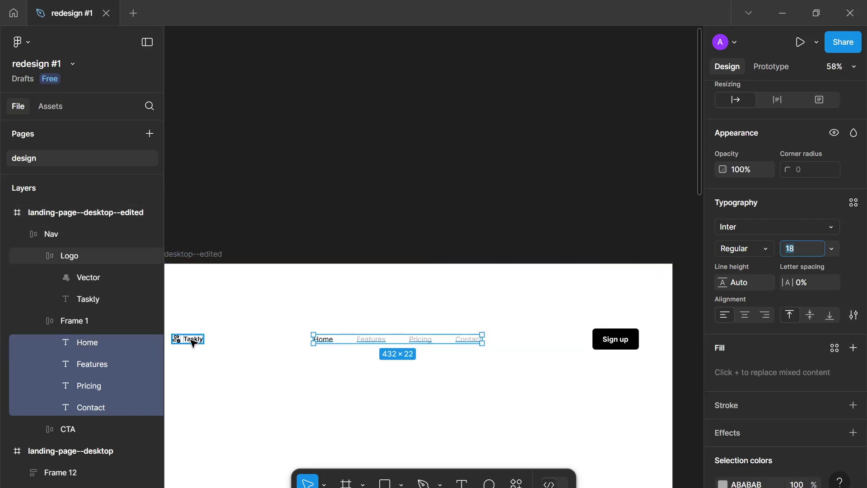
scroll(193, 343, "up", 8)
scroll(193, 343, "down", 3)
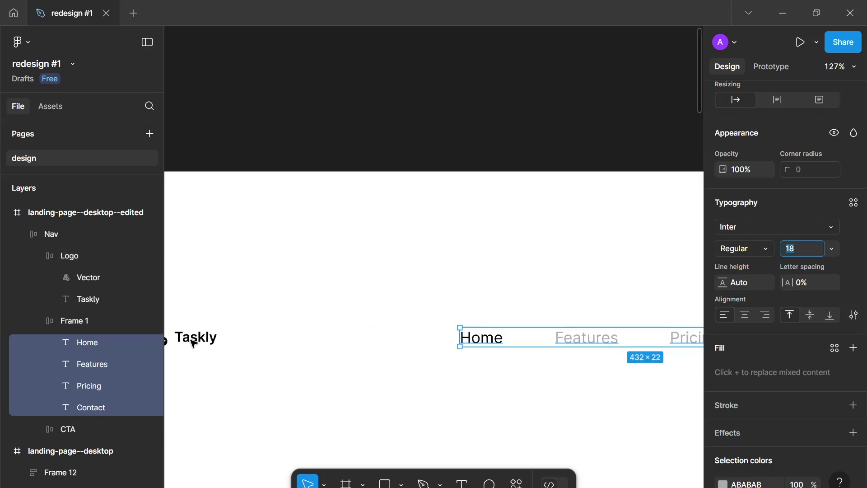
scroll(556, 351, "down", 2)
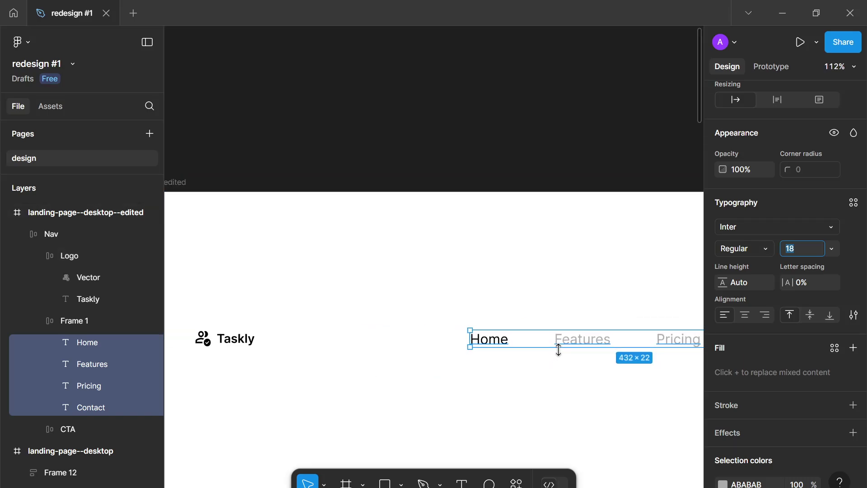
key("Down")
key("Down")
key("Down")
key("Down")
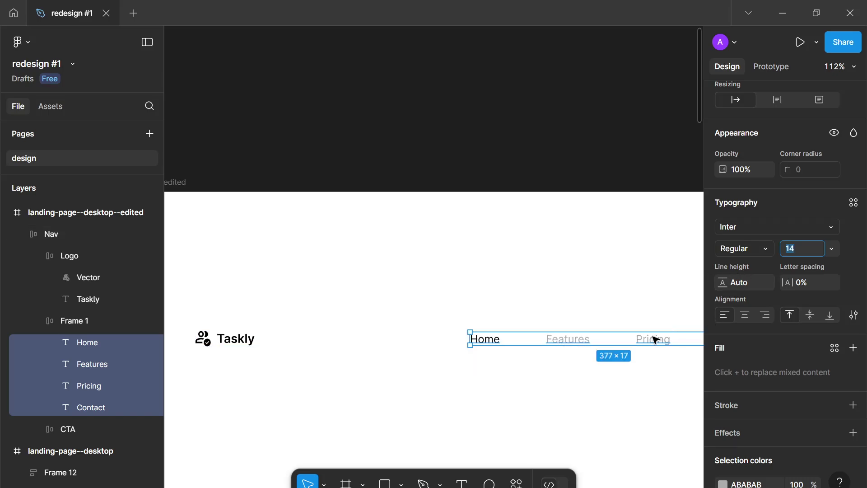
- Set the auto layout gap between the navigation links in Frame 1 to 48
scroll(641, 339, "right", 3)
scroll(642, 339, "down", 1)
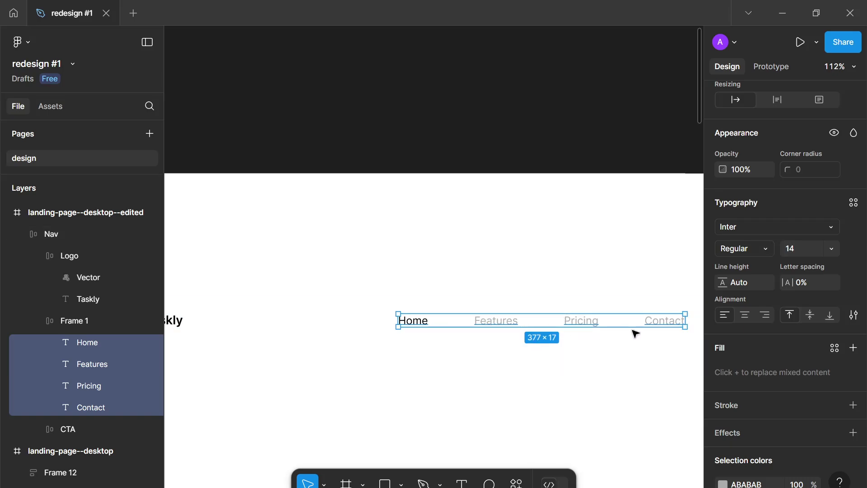
key("shift+Return")
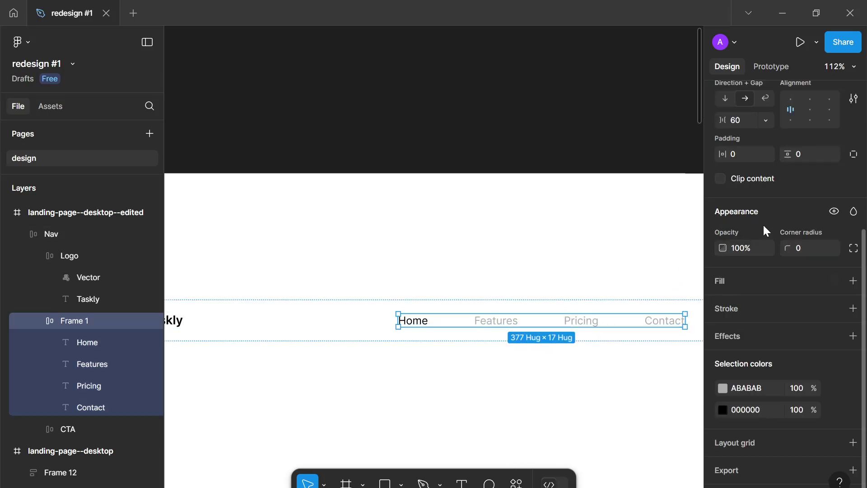
scroll(763, 231, "up", 3)
left_click(752, 255)
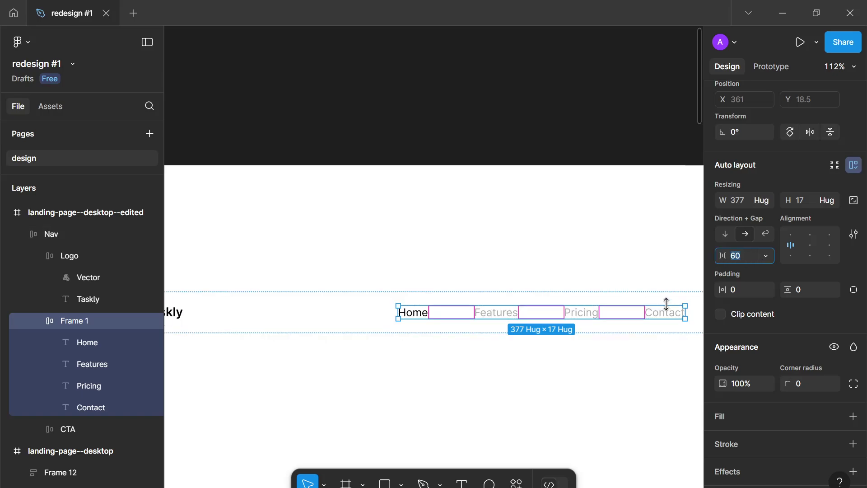
key("Return")
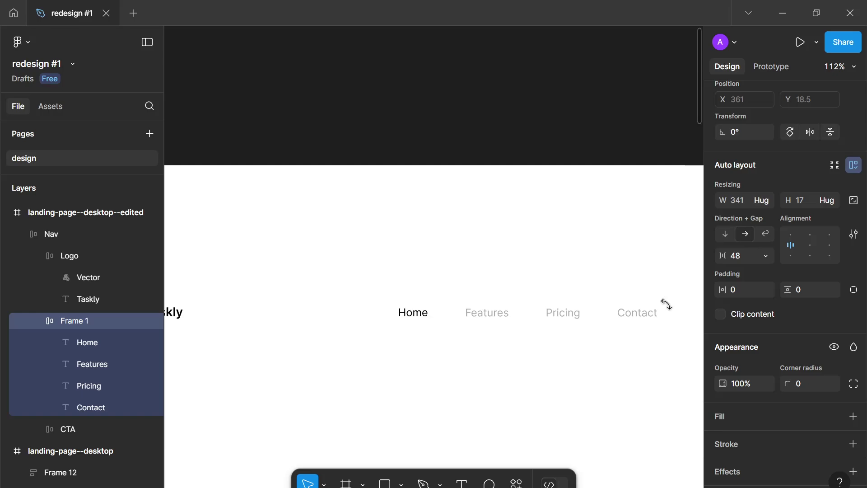
scroll(591, 333, "down", 1)
scroll(587, 379, "down", 3)
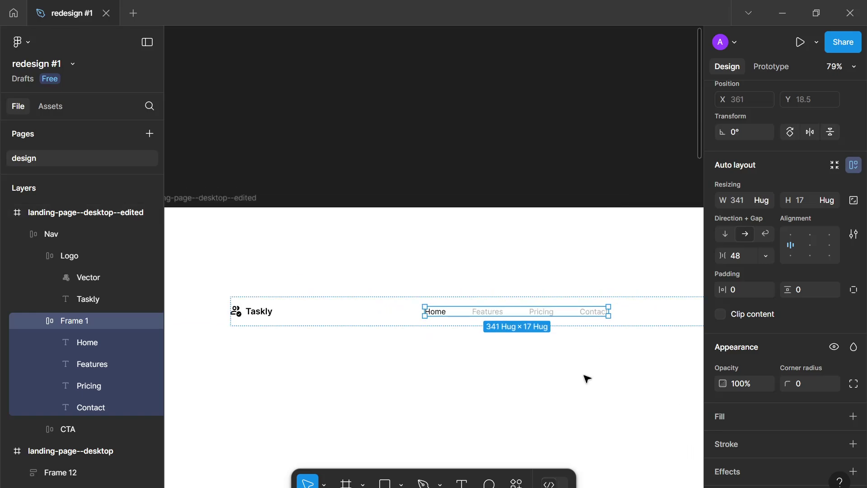
left_click(257, 319)
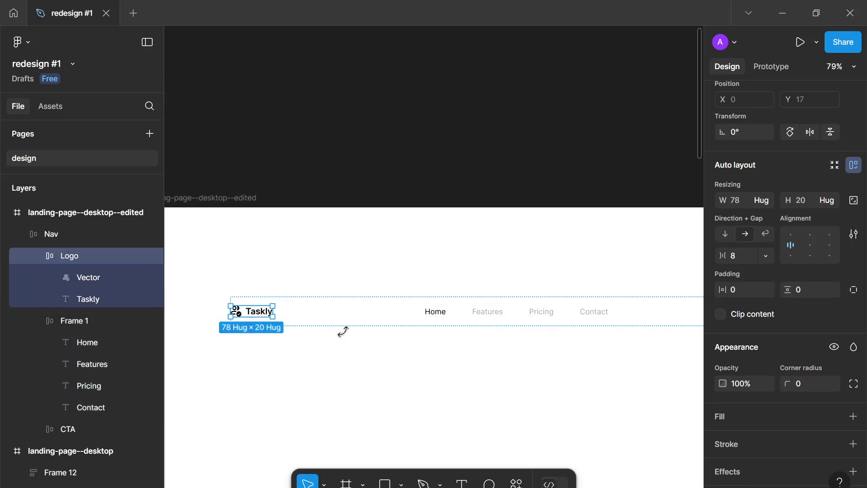
left_click(519, 316)
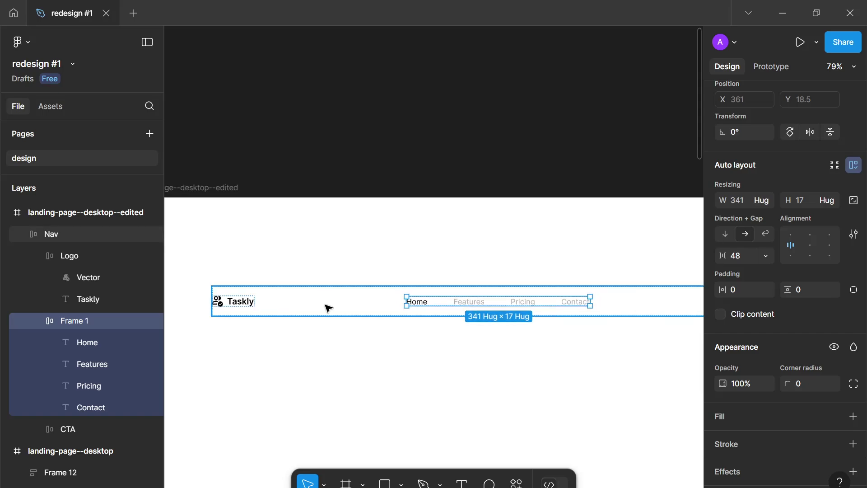
left_click(430, 335)
scroll(430, 335, "down", 5)
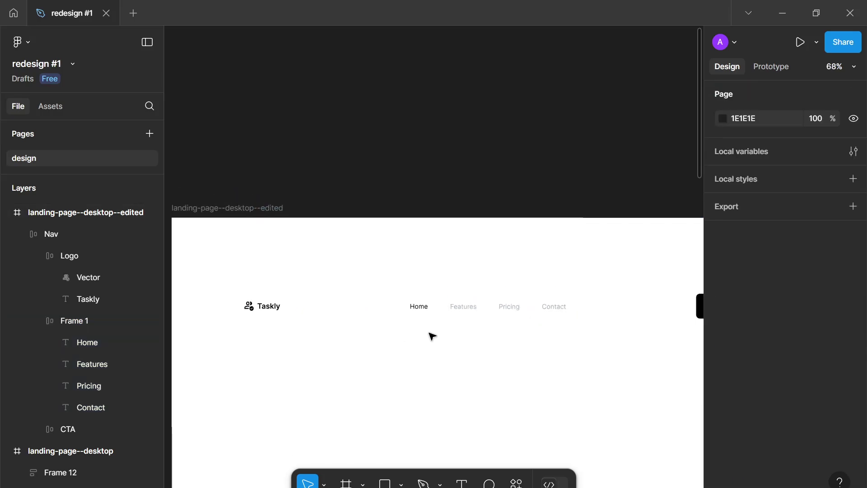
- Set the Sign up text of the edited navigation bar's button to font size 16 and Semi Bold weight
scroll(408, 318, "up", 1)
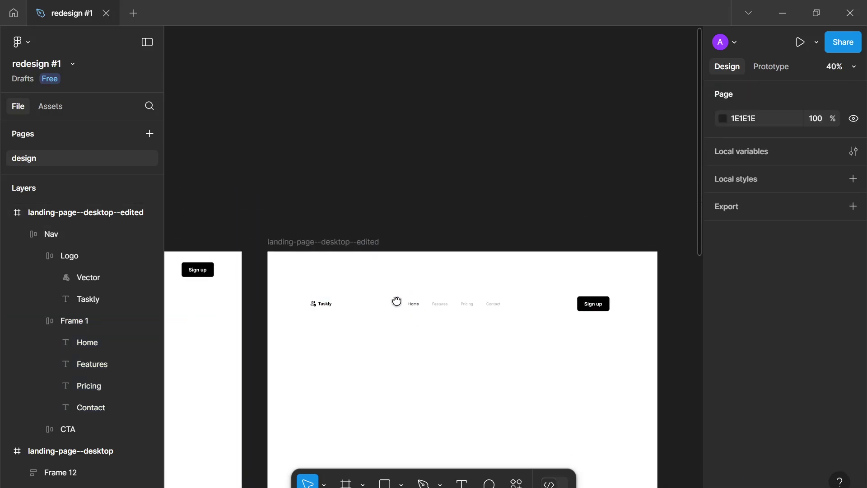
scroll(565, 330, "up", 4)
scroll(505, 300, "down", 1)
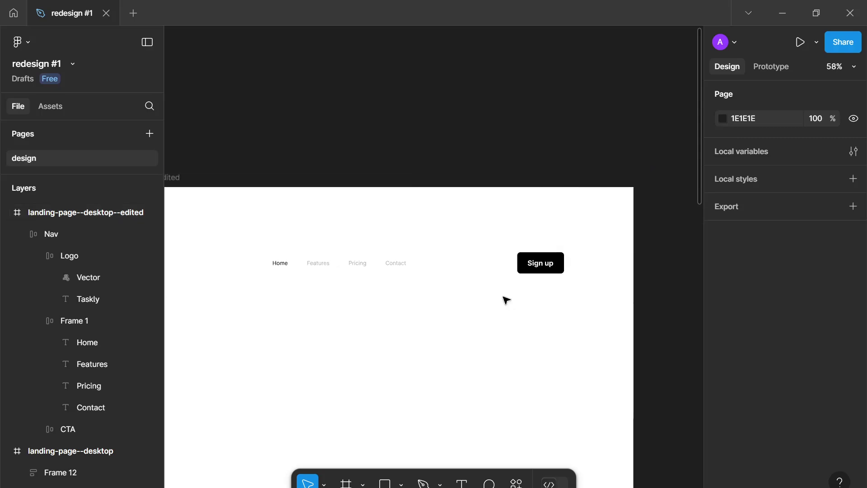
scroll(505, 300, "up", 4)
left_click(507, 248)
left_click(506, 248)
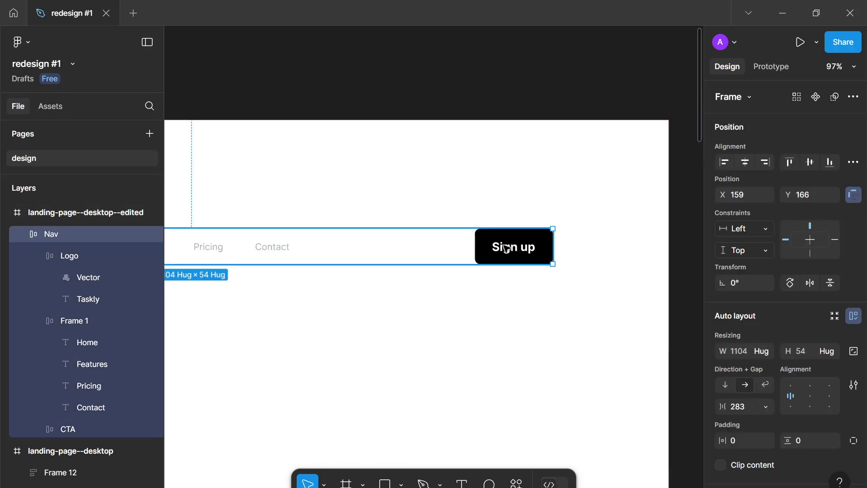
double_click(506, 249)
double_click(515, 251)
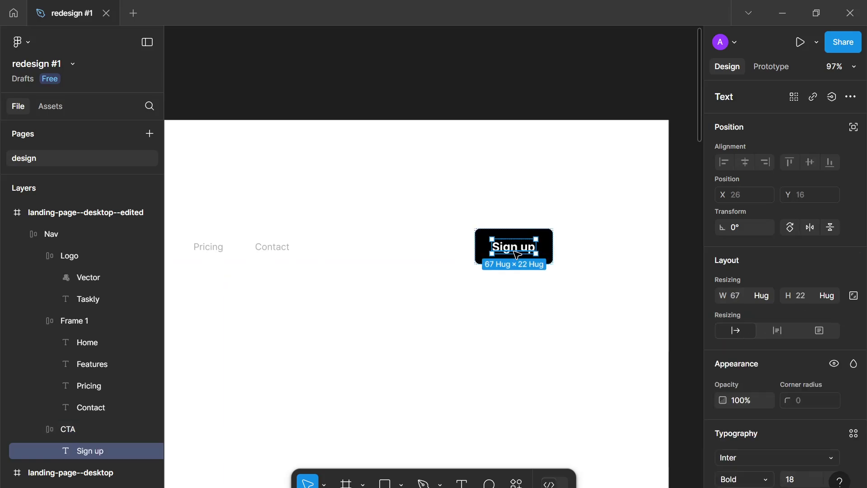
scroll(747, 320, "down", 3)
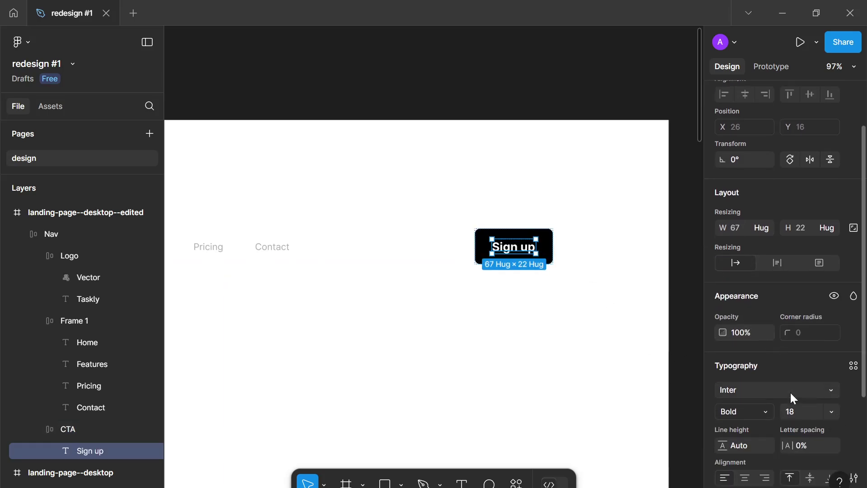
left_click(797, 415)
key("Down")
key("Down")
key("Down")
key("Down")
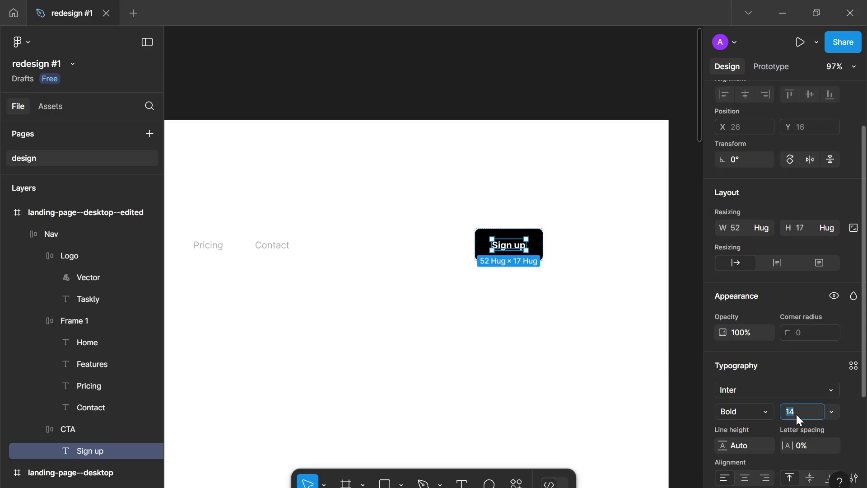
key("Up")
key("Up")
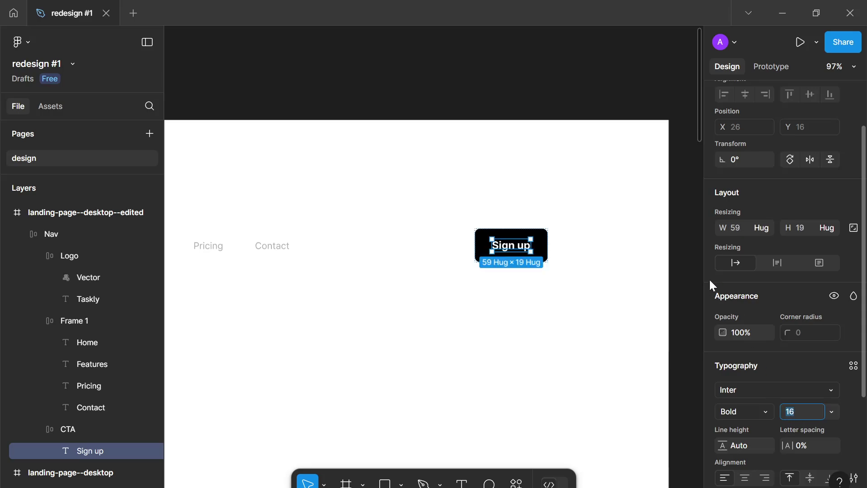
left_click(741, 410)
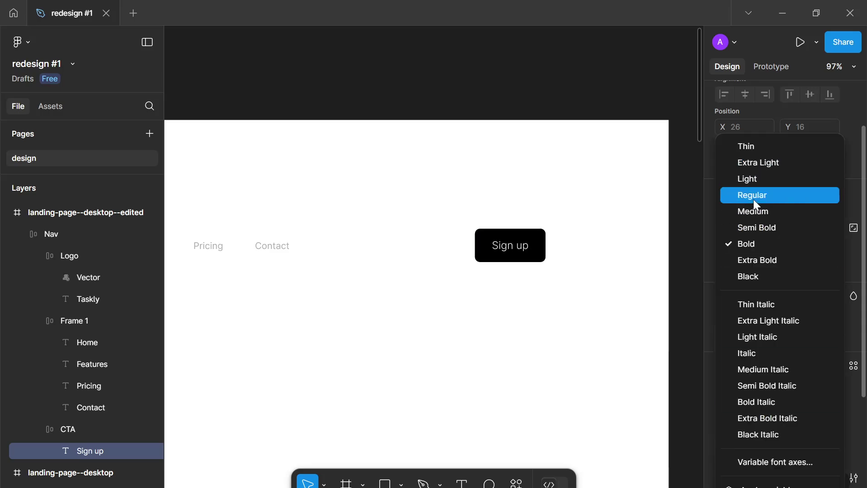
left_click(751, 227)
- Change the navigation button's label to the single word "Signup"
scroll(420, 329, "down", 6)
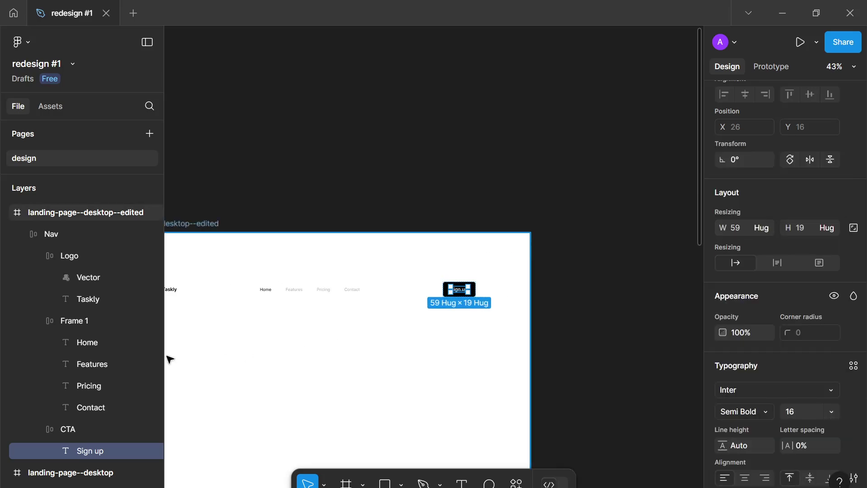
left_click_drag(194, 355, 248, 348)
key("shift+2")
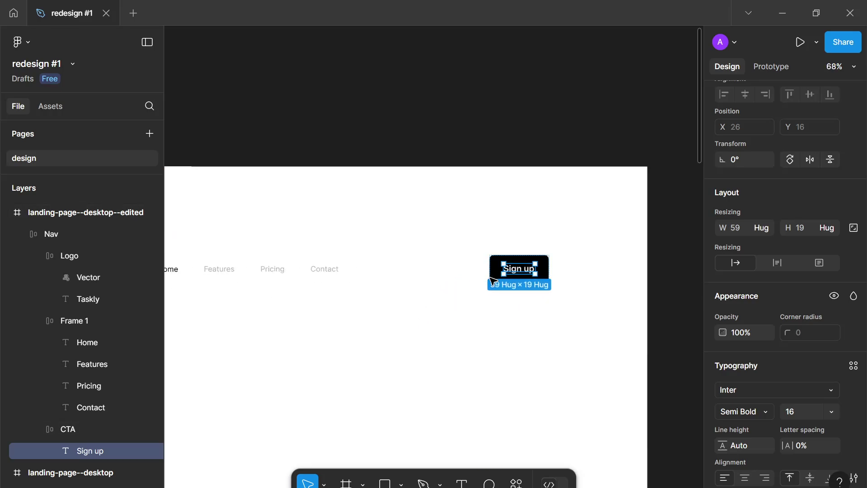
key("Return")
left_click(556, 261)
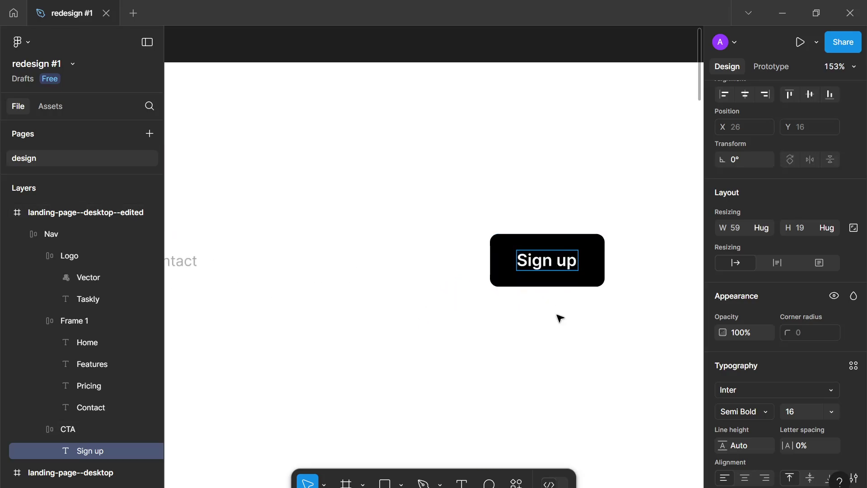
key("BackSpace")
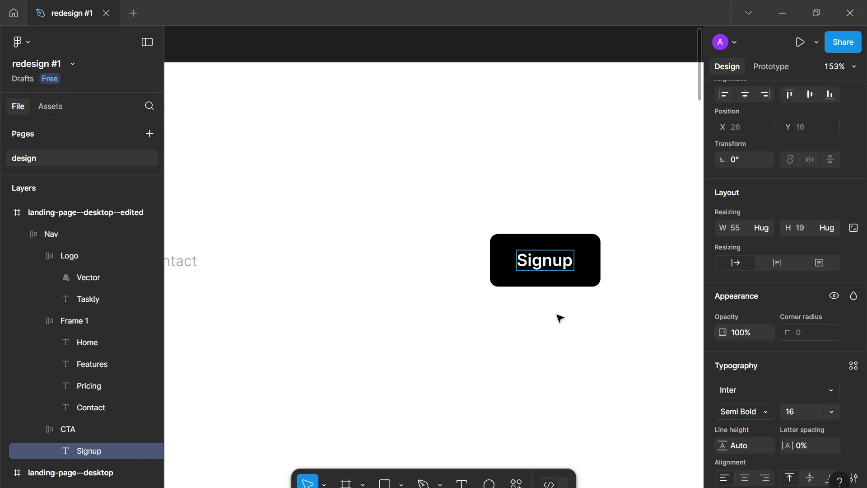
key("Escape")
key("Escape")
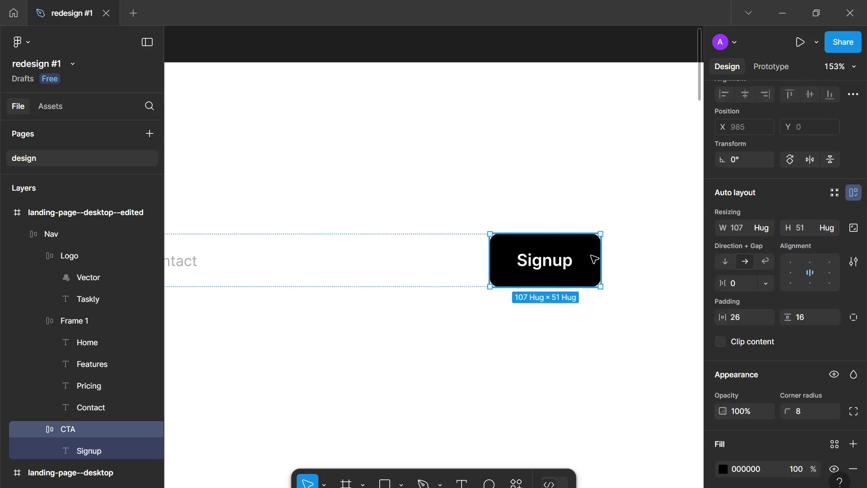
- Set the horizontal padding of the Signup button's CTA frame to 32
scroll(768, 338, "down", 3)
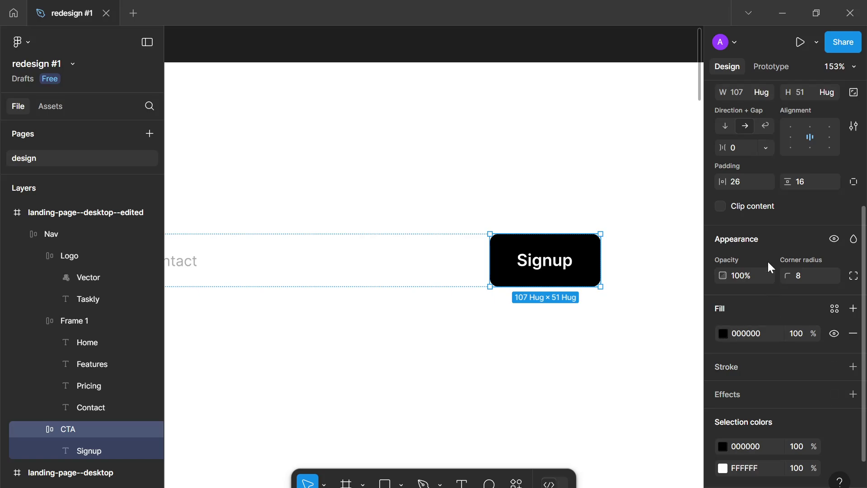
scroll(768, 260, "up", 2)
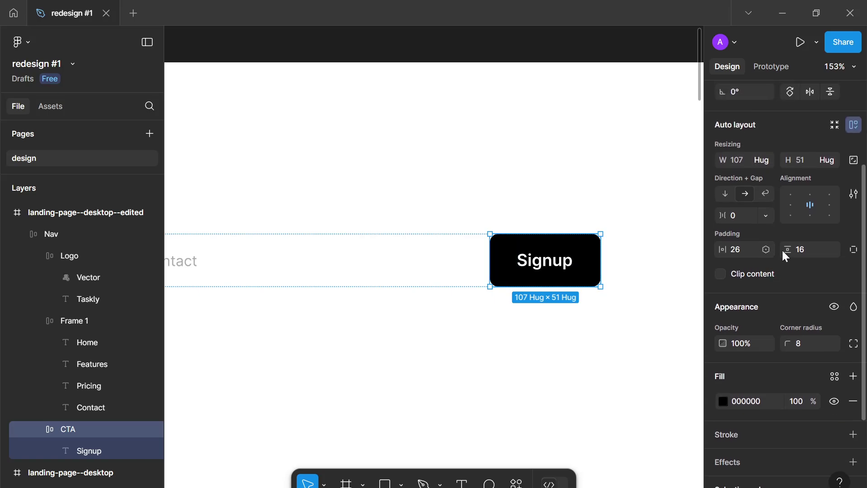
left_click(751, 249)
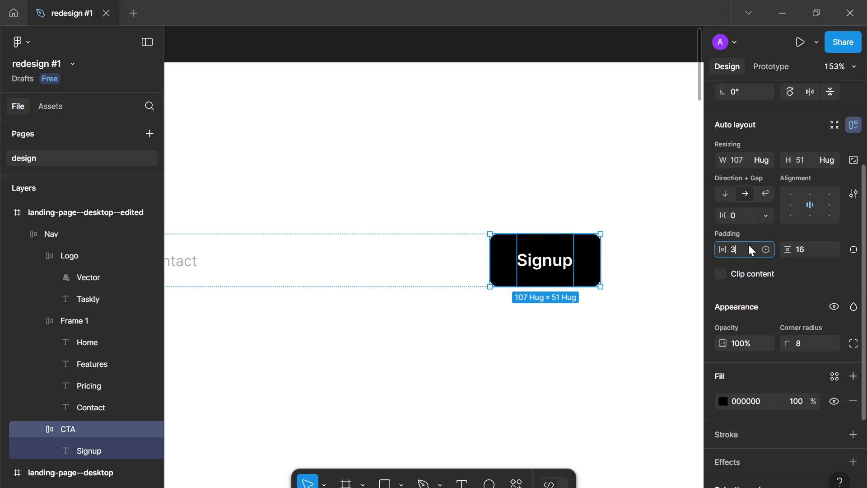
type("32")
key("Return")
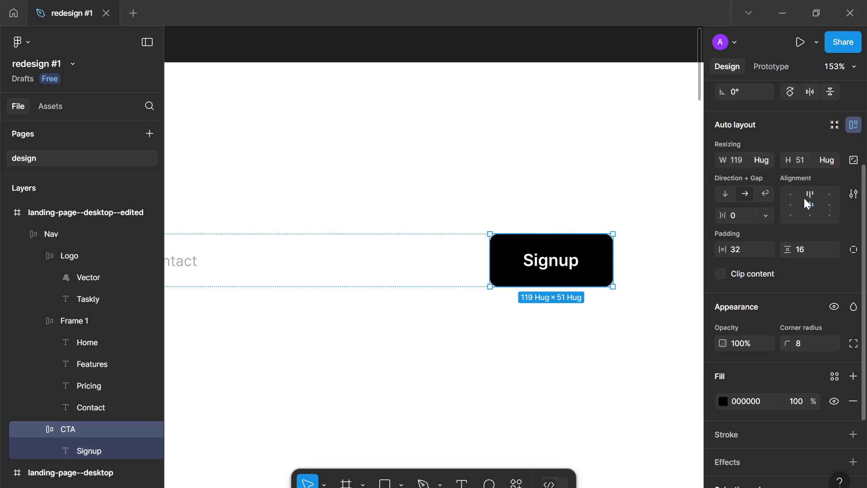
left_click(752, 252)
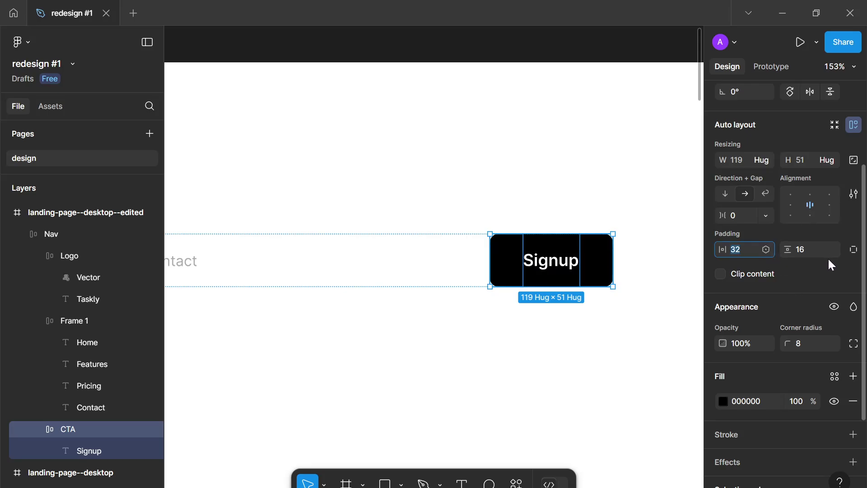
left_click(581, 340)
- Duplicate the Signup button's CTA frame within the edited navigation bar
scroll(580, 339, "down", 5)
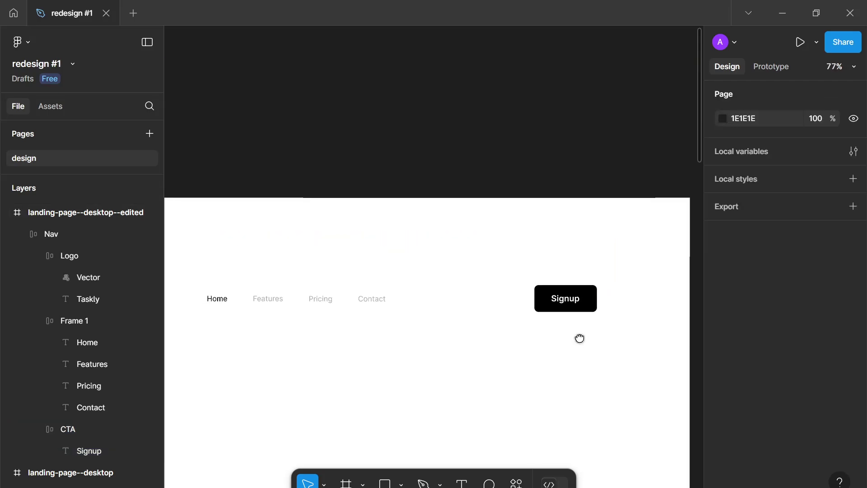
left_click_drag(580, 339, 621, 304)
scroll(623, 277, "down", 3)
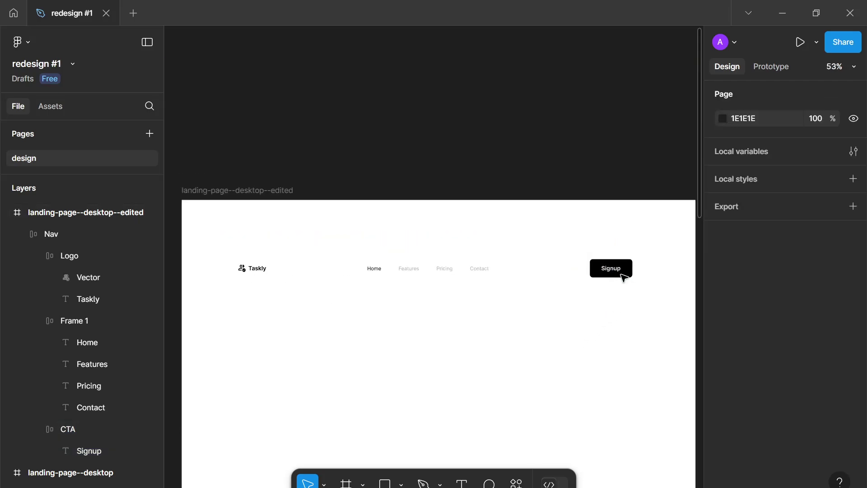
scroll(624, 277, "up", 6)
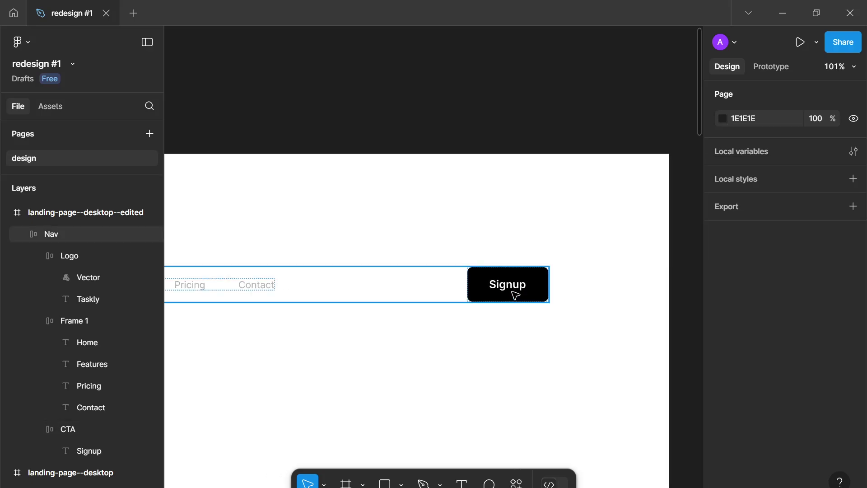
left_click(516, 296)
scroll(515, 295, "down", 3)
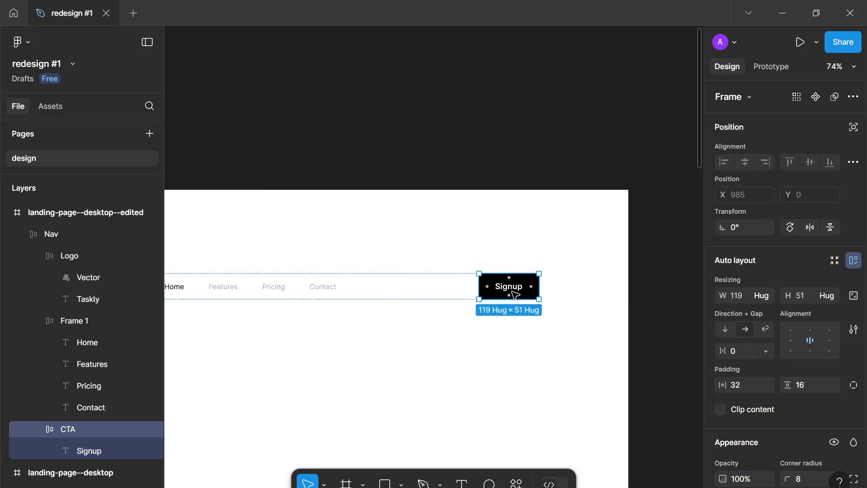
key("ctrl+d")
scroll(515, 296, "down", 2)
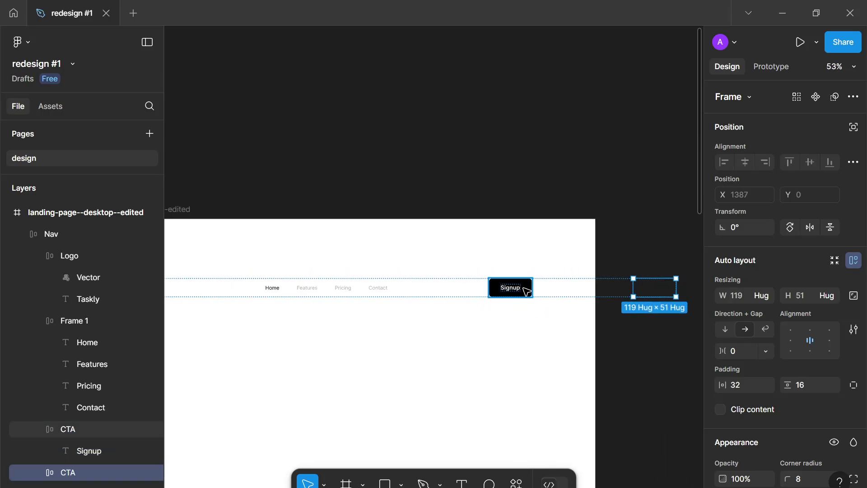
- Wrap the two Signup buttons in an auto layout frame with a gap of 16 and its width hugging the contents
left_click(526, 291, "shift")
key("shift+a")
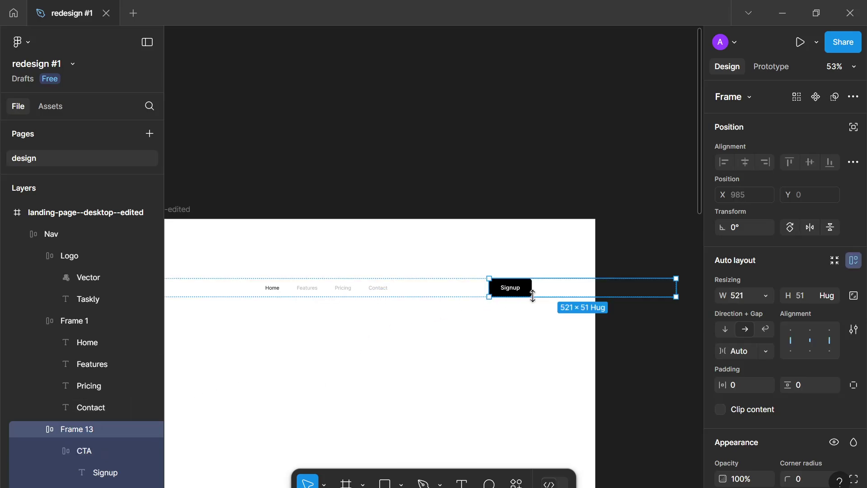
left_click(753, 351)
type("1")
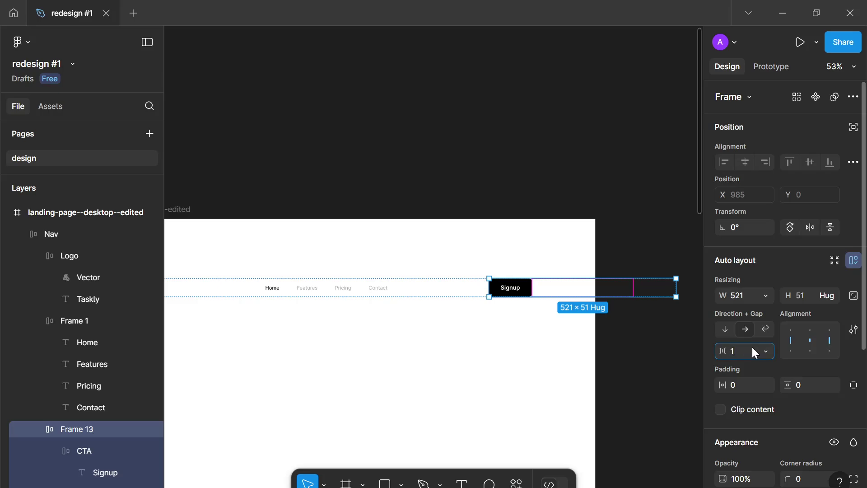
type("6")
key("Return")
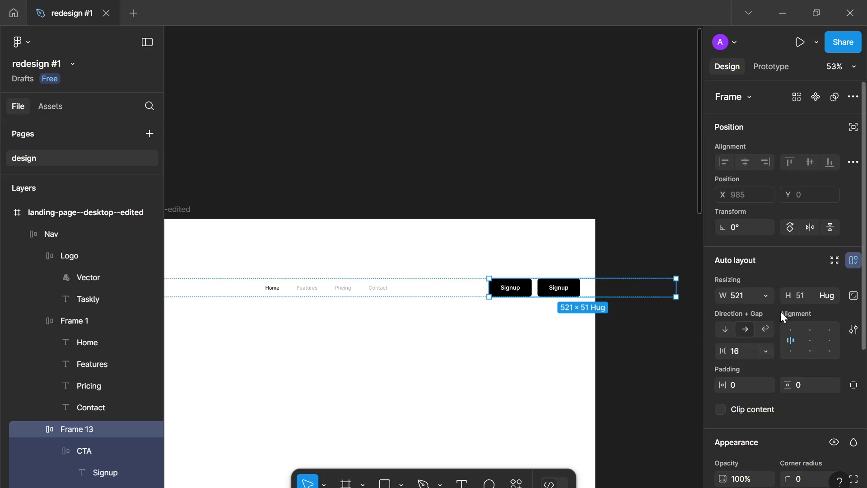
left_click(766, 296)
left_click(768, 311)
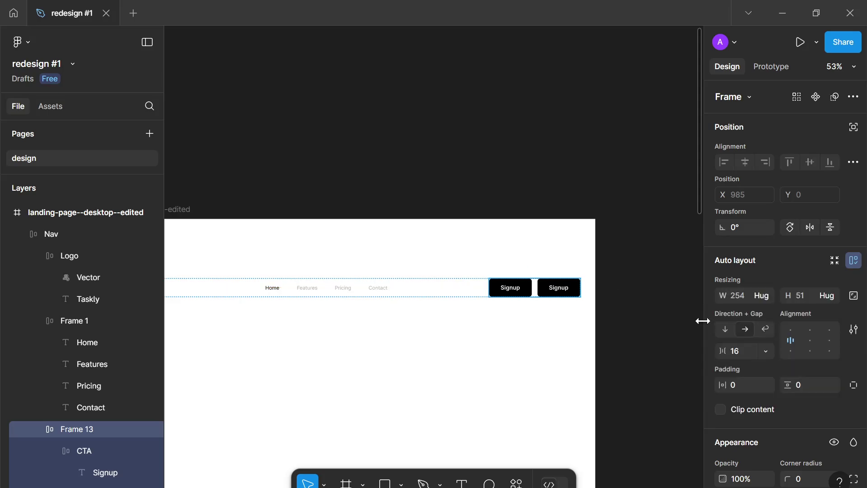
scroll(540, 354, "up", 10)
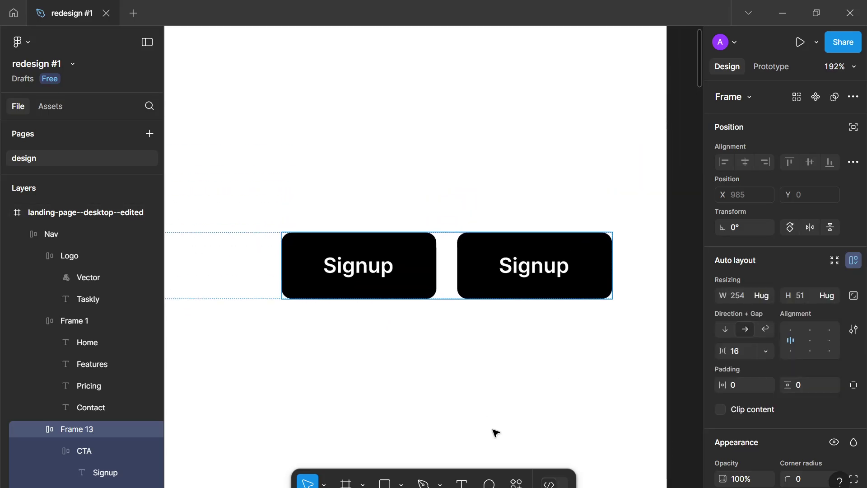
left_click(545, 284)
left_click(542, 274)
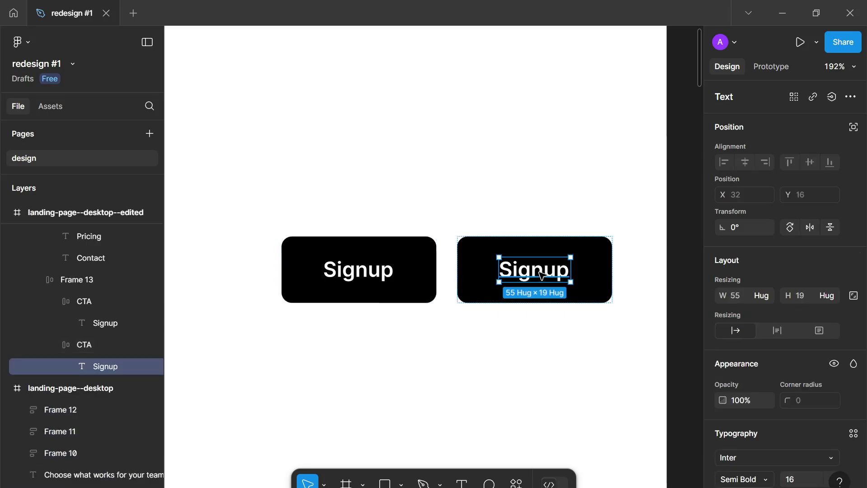
double_click(542, 274)
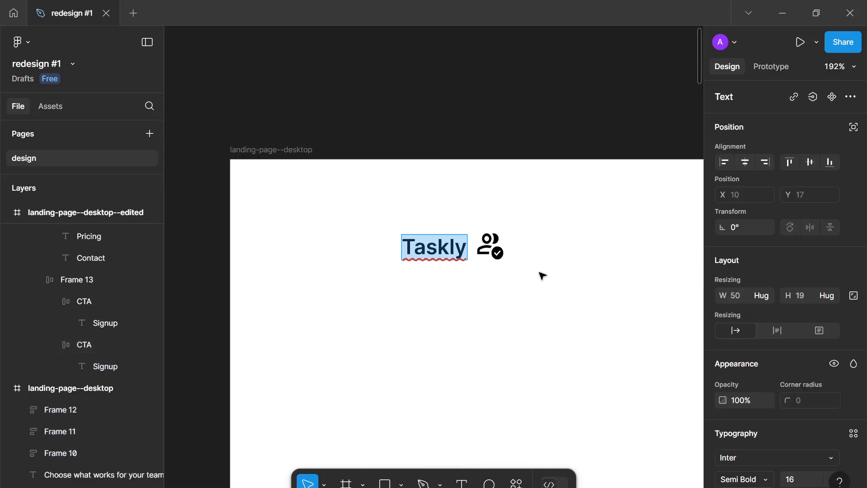
scroll(557, 273, "down", 5)
key("Escape")
scroll(555, 326, "down", 5)
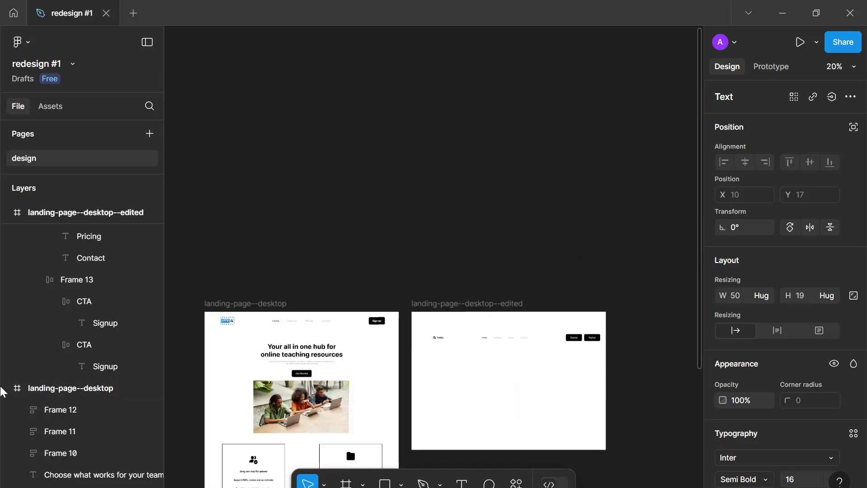
- Change the label of the second Signup button in the edited navigation bar to "Login"
scroll(380, 360, "up", 10)
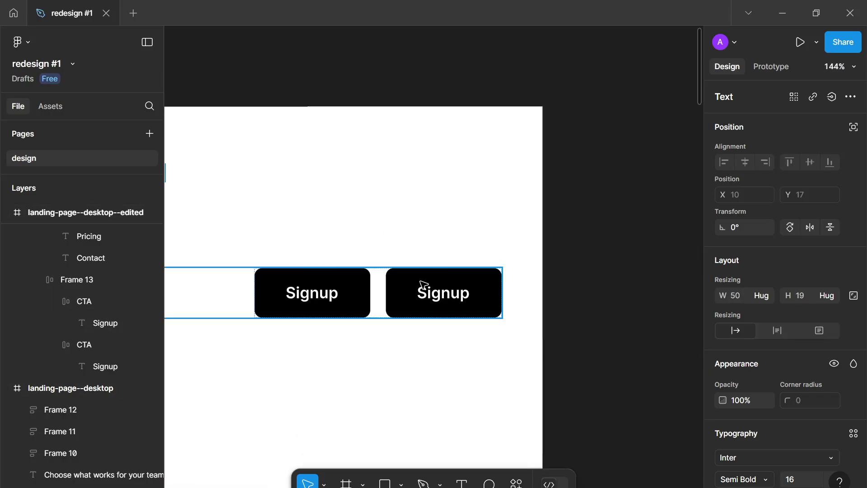
left_click(423, 298)
double_click(423, 298)
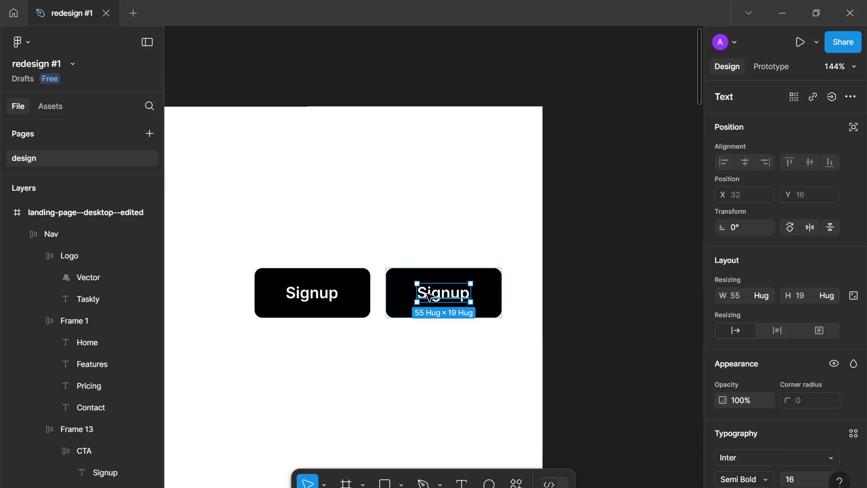
double_click(423, 298)
type("lOGIN")
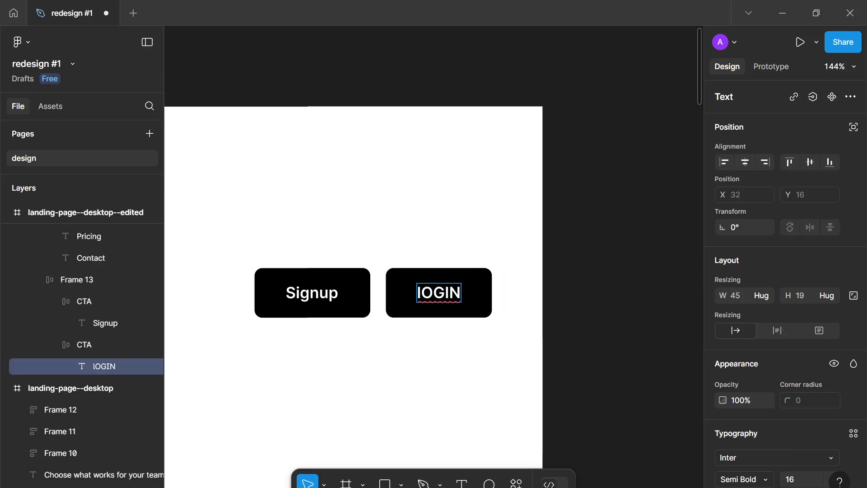
key("ctrl+a")
type("Login")
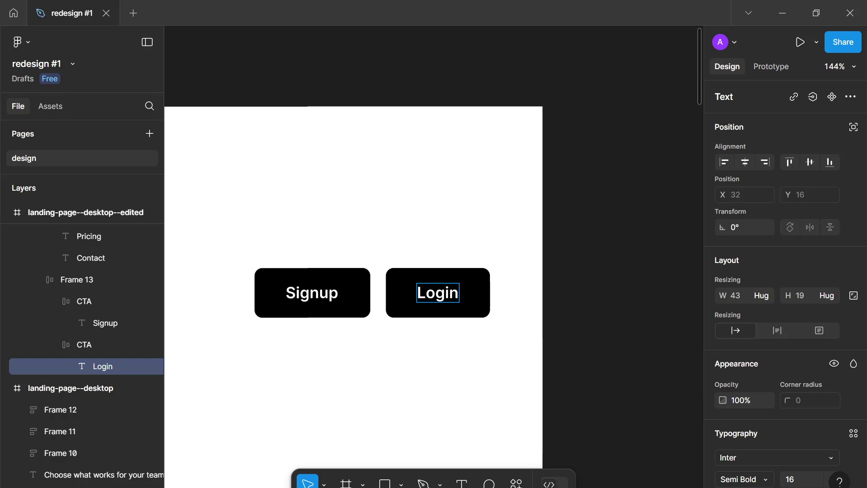
- Set the fill of the Login button's CTA frame in the edited navigation bar to white (FFFFFF)
key("Escape")
left_click(433, 343)
left_click(436, 288)
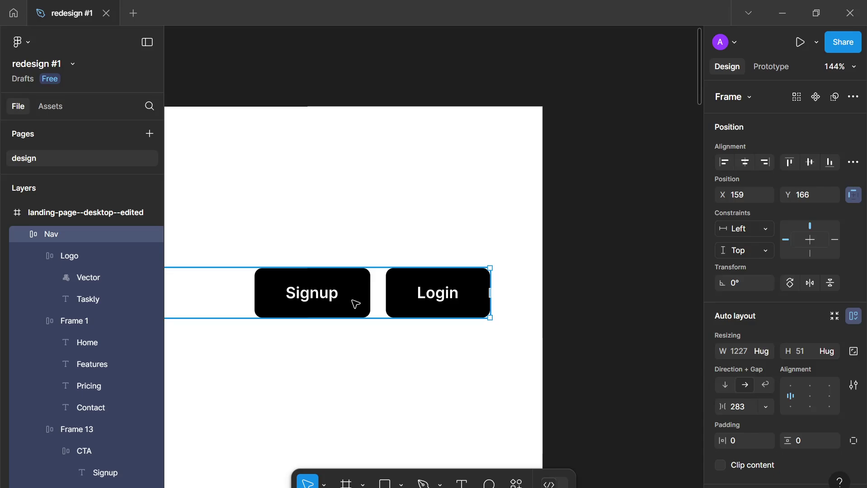
left_click_drag(394, 300, 498, 270)
scroll(509, 251, "up", 5)
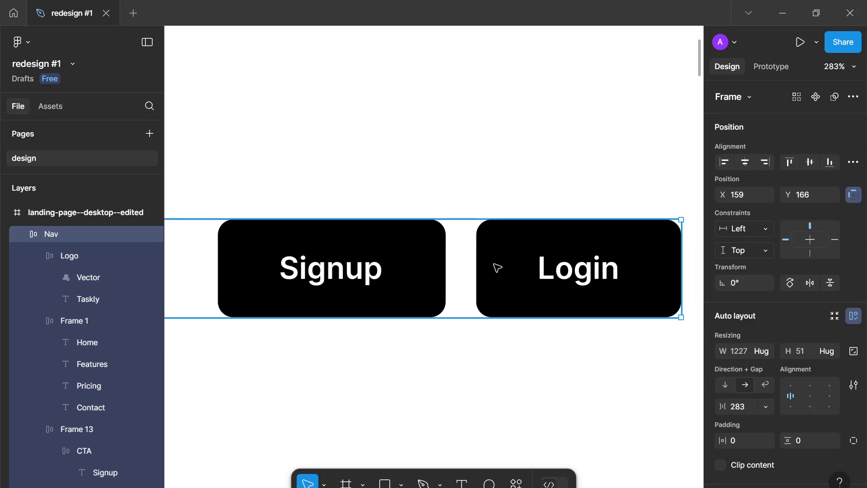
left_click(431, 274)
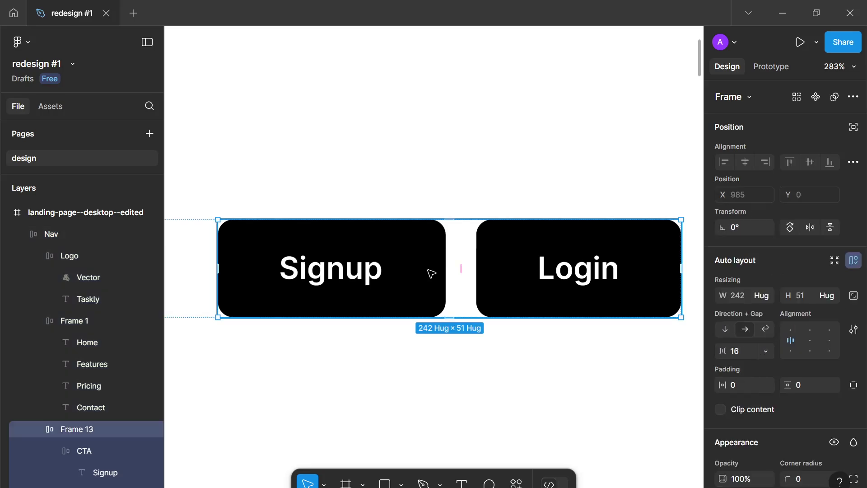
left_click(431, 273)
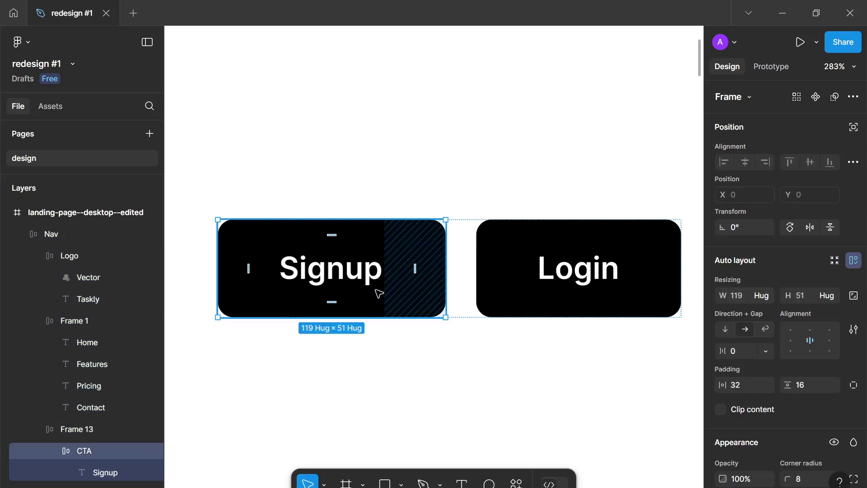
left_click(540, 277)
scroll(633, 317, "down", 3)
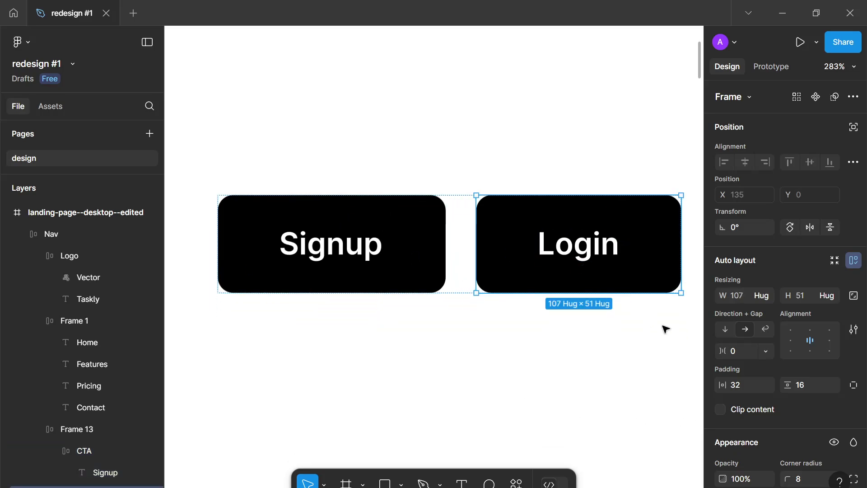
scroll(805, 318, "down", 6)
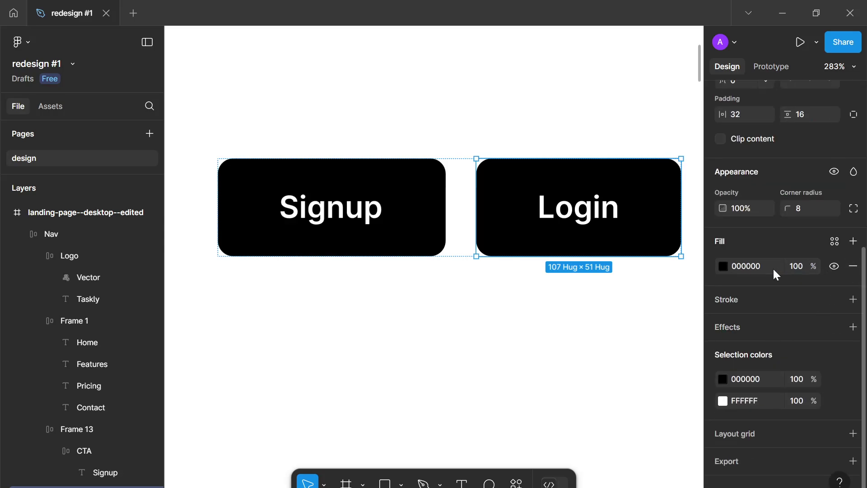
left_click(723, 267)
left_click_drag(617, 253, 420, 124)
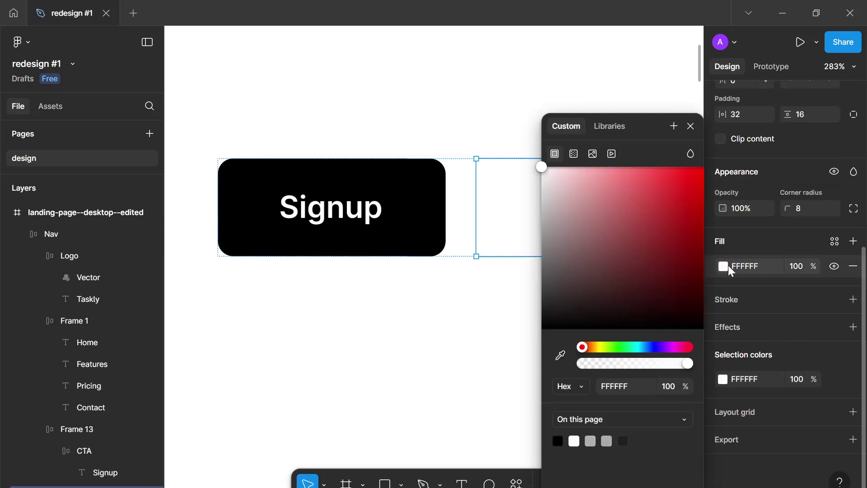
left_click(611, 176)
- Change the fill of the Login button's text to black (000000)
double_click(587, 203)
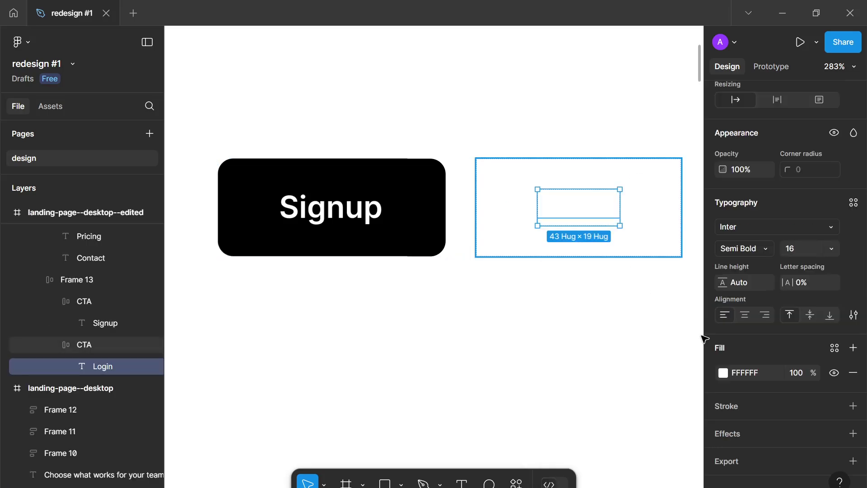
left_click(723, 373)
left_click_drag(681, 310, 445, 470)
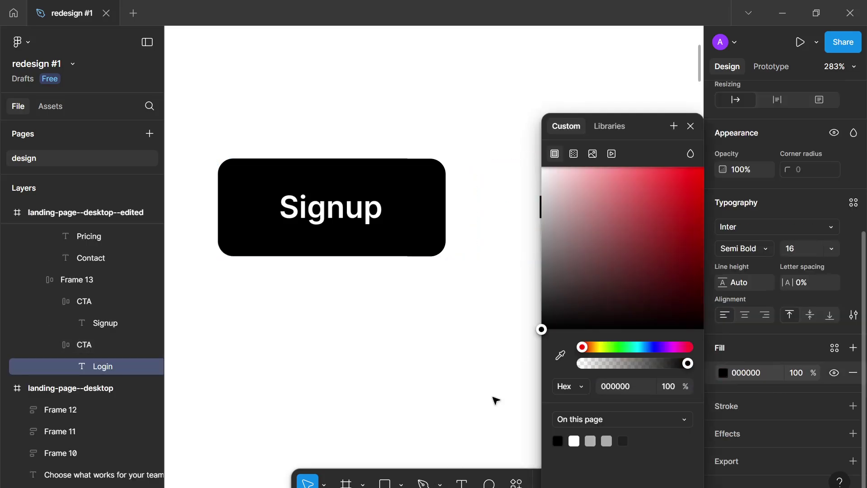
left_click(691, 126)
- Add an inside stroke of weight 1 to the Login button's CTA frame and color it light gray (E3E3E3)
left_click(631, 256)
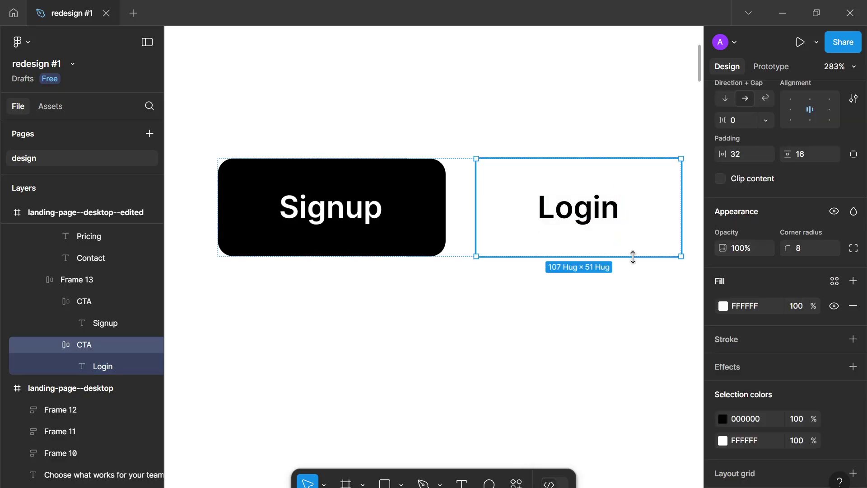
left_click(853, 339)
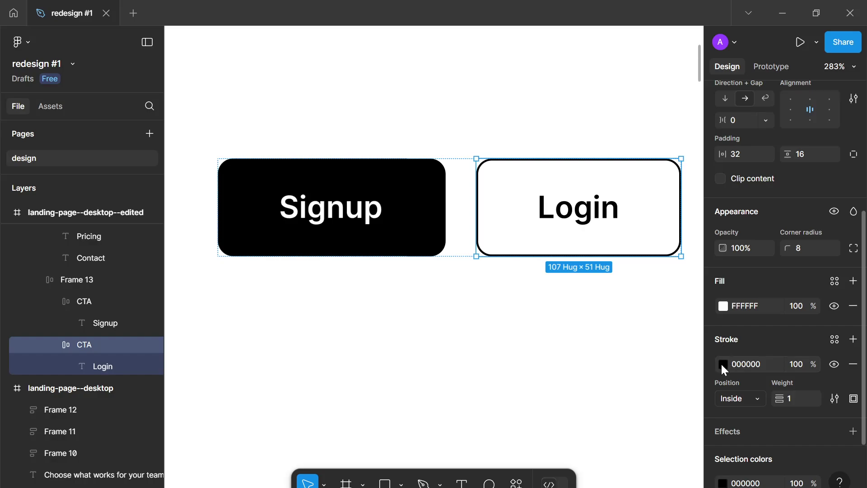
left_click(722, 363)
left_click_drag(661, 137, 822, 109)
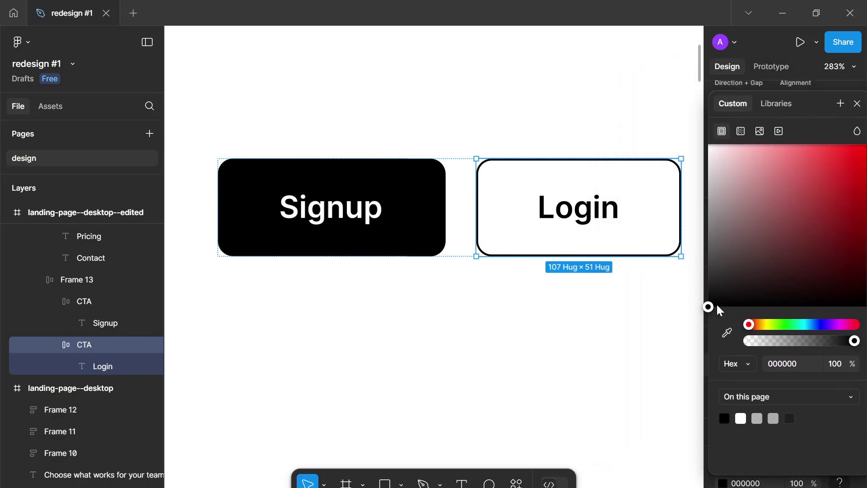
left_click_drag(718, 307, 686, 173)
left_click(593, 345)
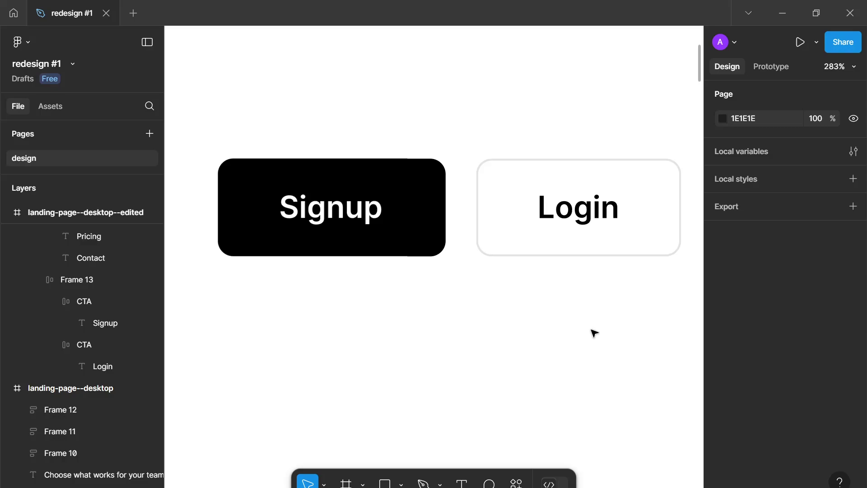
- Move the navigation bar up within the landing-page--desktop--edited frame to X 139, Y 36
scroll(585, 332, "down", 1)
scroll(585, 332, "down", 8)
scroll(568, 300, "up", 1)
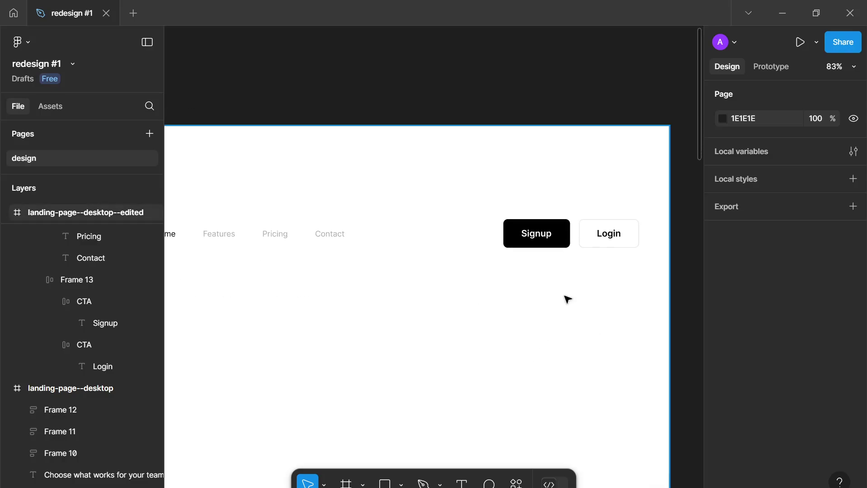
scroll(503, 307, "down", 2)
scroll(541, 271, "down", 3)
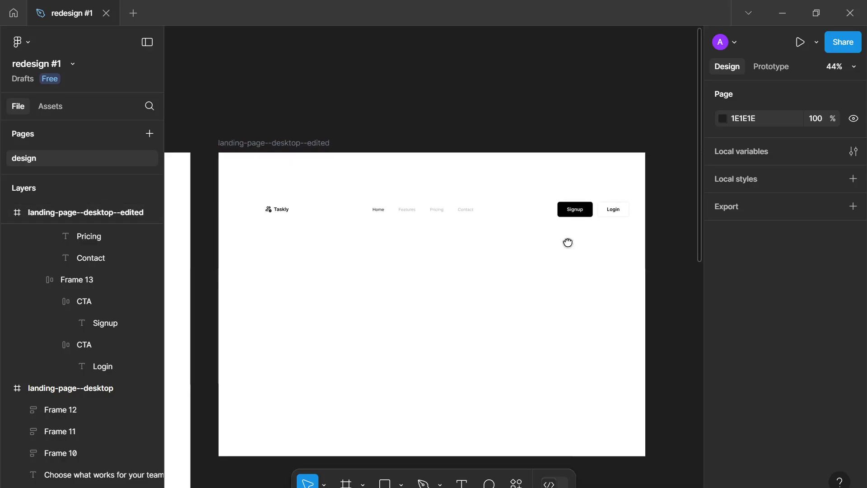
scroll(571, 245, "up", 1)
scroll(571, 244, "up", 1)
scroll(585, 250, "down", 1)
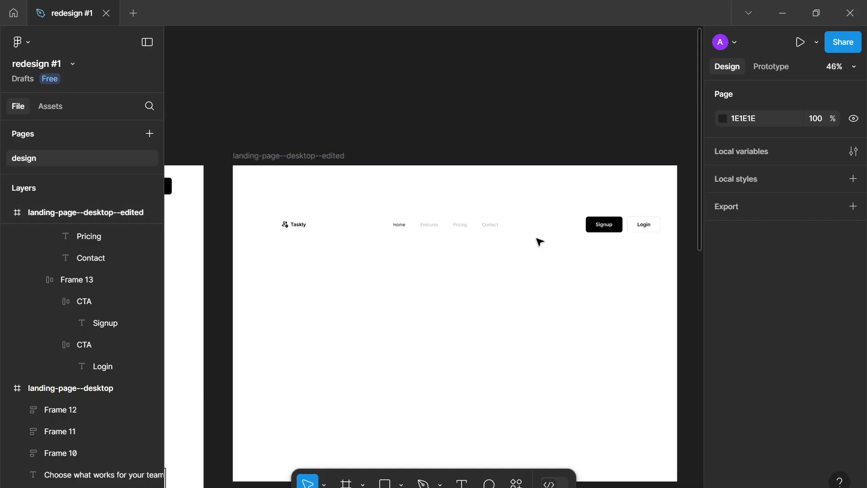
left_click_drag(529, 220, 524, 189)
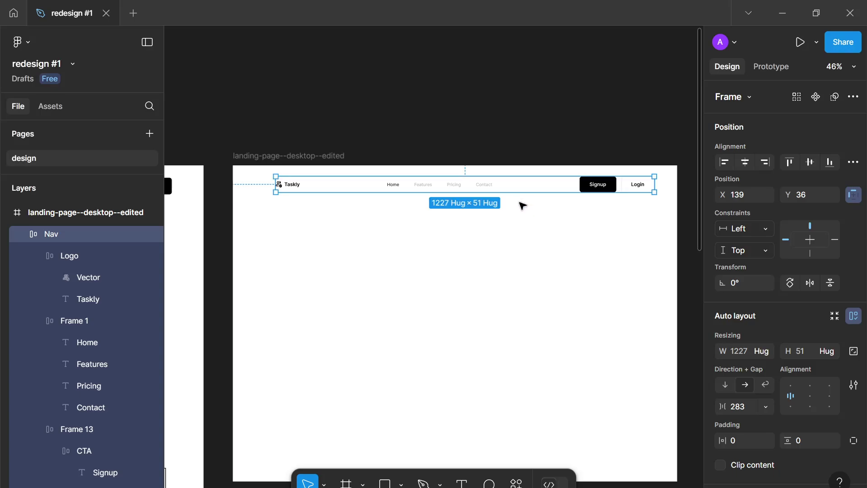
- Add a column layout grid to the landing-page--desktop--edited frame with a count of 12
left_click(292, 155)
scroll(746, 372, "down", 5)
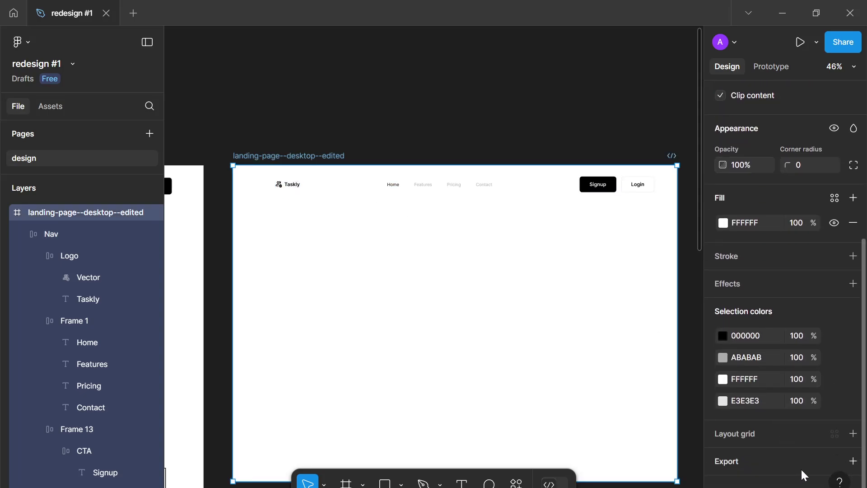
left_click(853, 433)
left_click(789, 457)
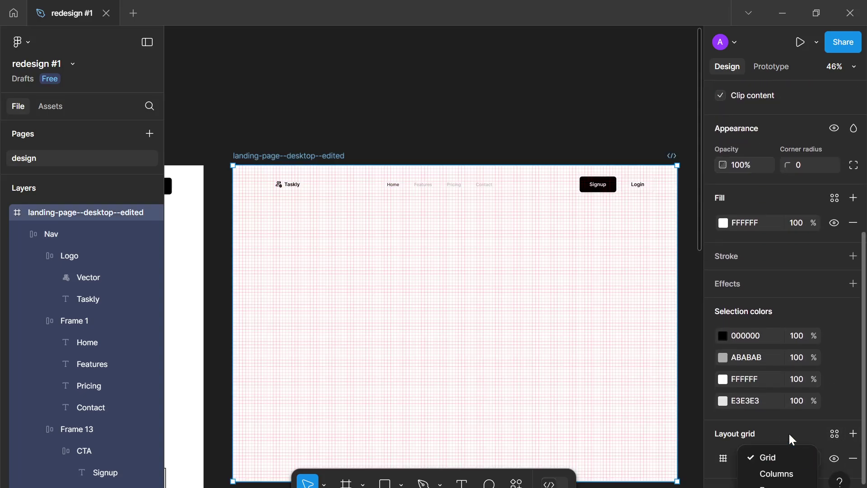
left_click(754, 470)
left_click(724, 457)
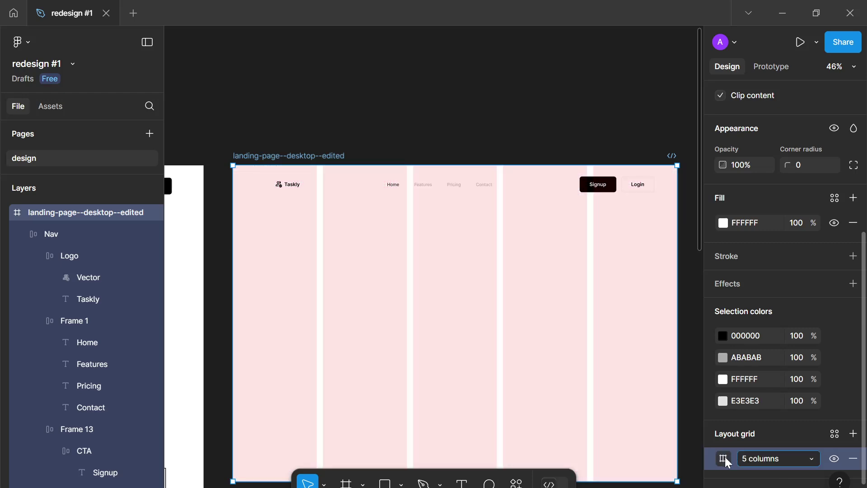
left_click(671, 372)
type("12")
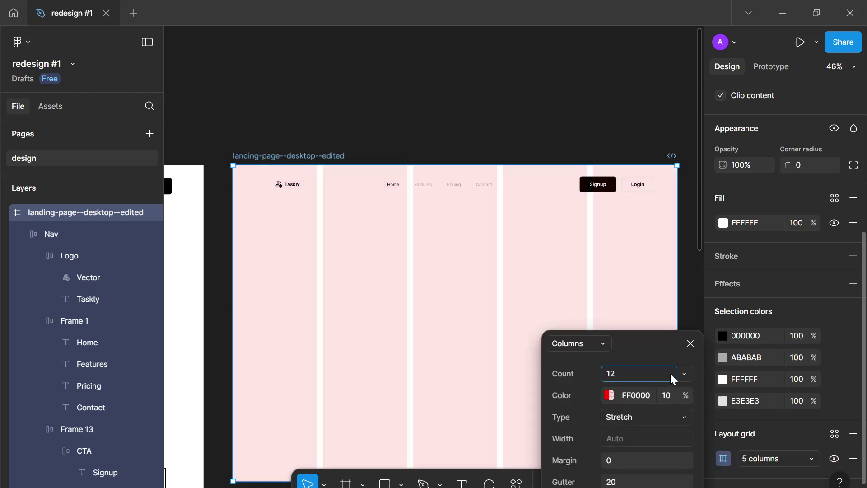
key("Return")
- Try raising the layout grid's column count to 16, and set it back to 12
left_click(658, 372)
key("Up")
key("Up")
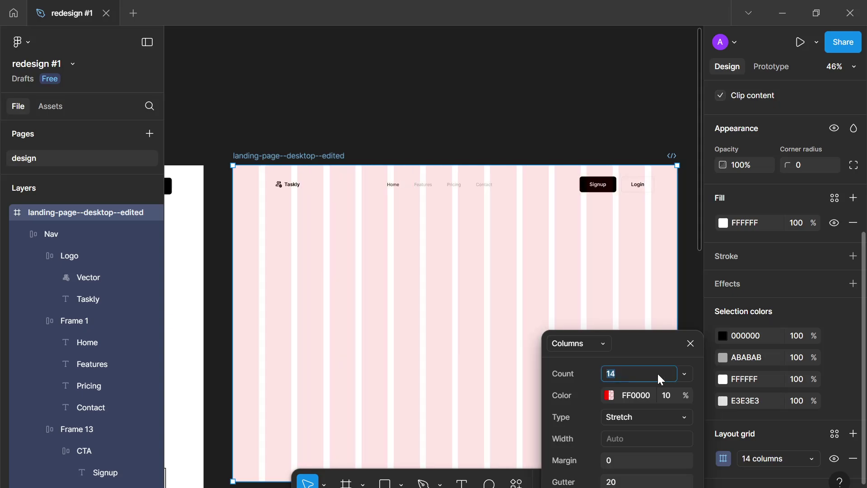
key("Up")
key("Up")
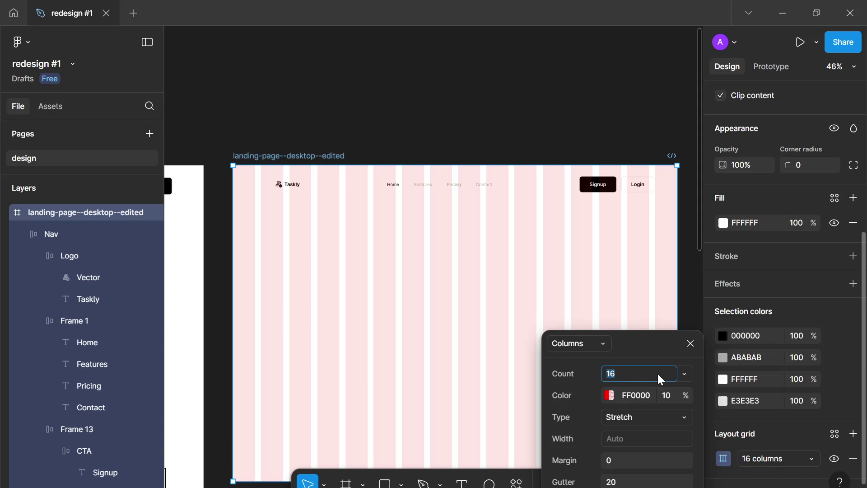
key("Down")
key("Down")
key("Down")
key("Down")
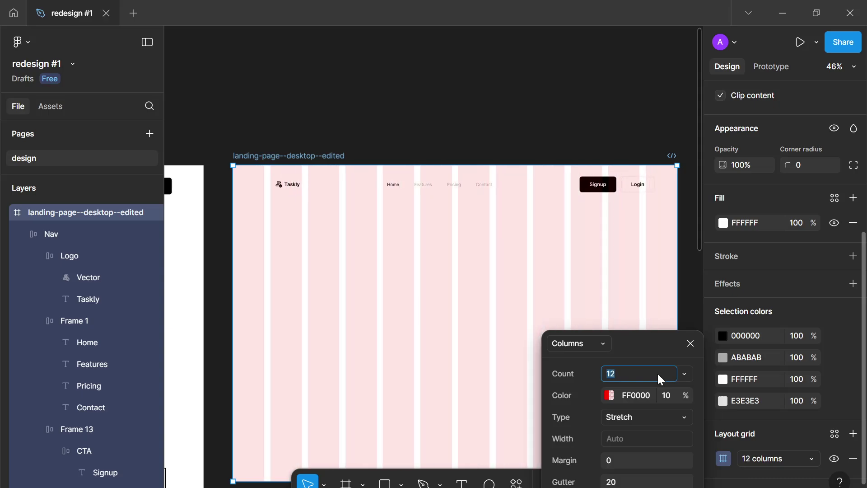
- Place the navigation bar at X 106, Y 0 with a width of 1232 and an Auto gap between its items
left_click(463, 192)
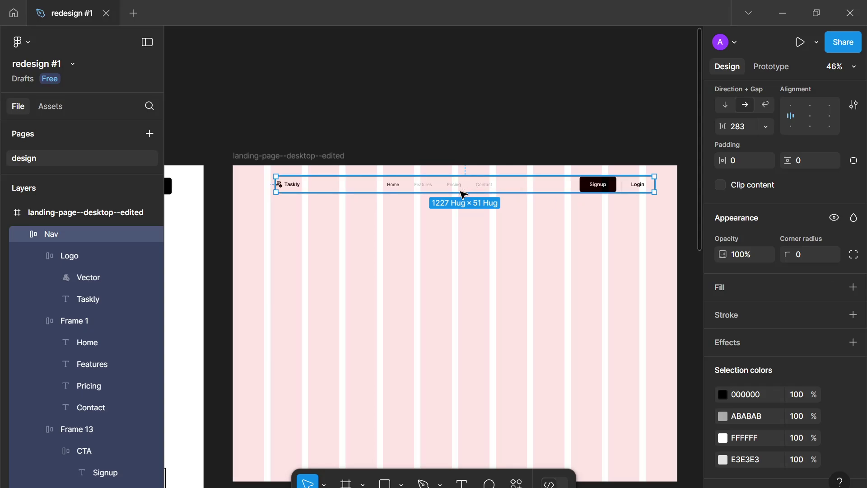
left_click_drag(455, 189, 450, 186)
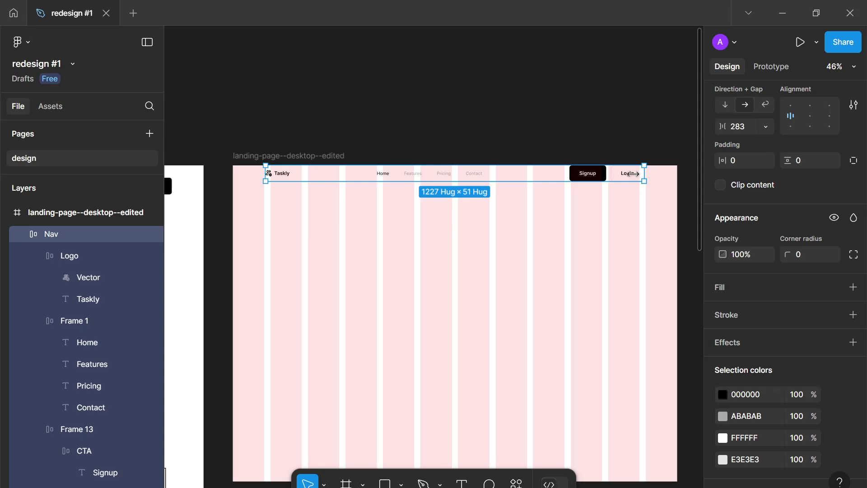
left_click_drag(645, 175, 650, 175)
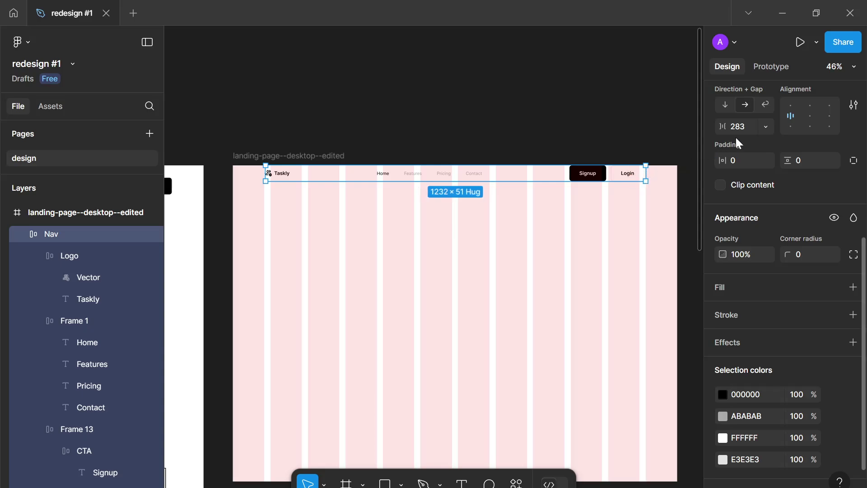
left_click(765, 126)
left_click(755, 146)
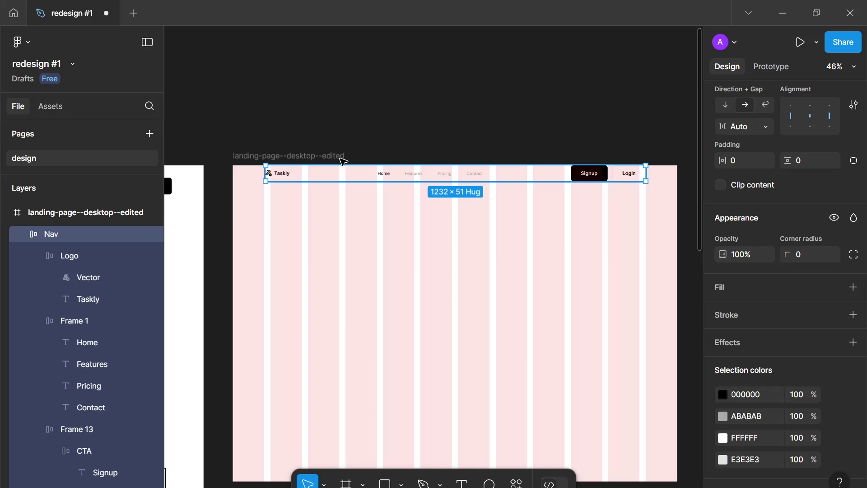
- Hide the 12-column layout grid on the landing-page--desktop--edited frame
left_click(289, 156)
scroll(767, 344, "down", 1)
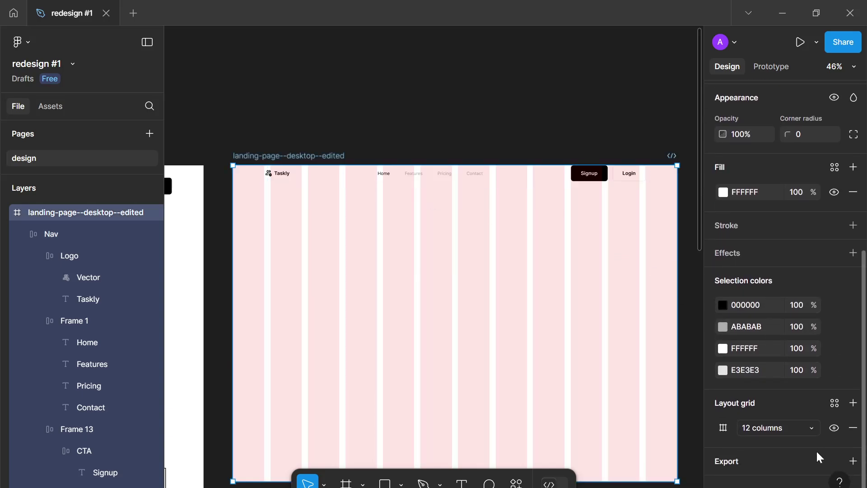
left_click(831, 429)
- Set the vertical padding of the edited navigation bar to 16
left_click(547, 179)
scroll(712, 230, "up", 5)
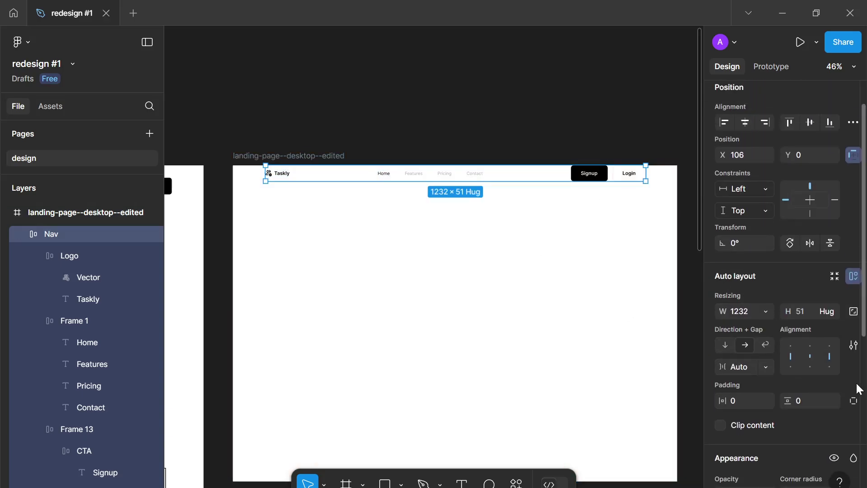
left_click(809, 398)
type("16")
key("Return")
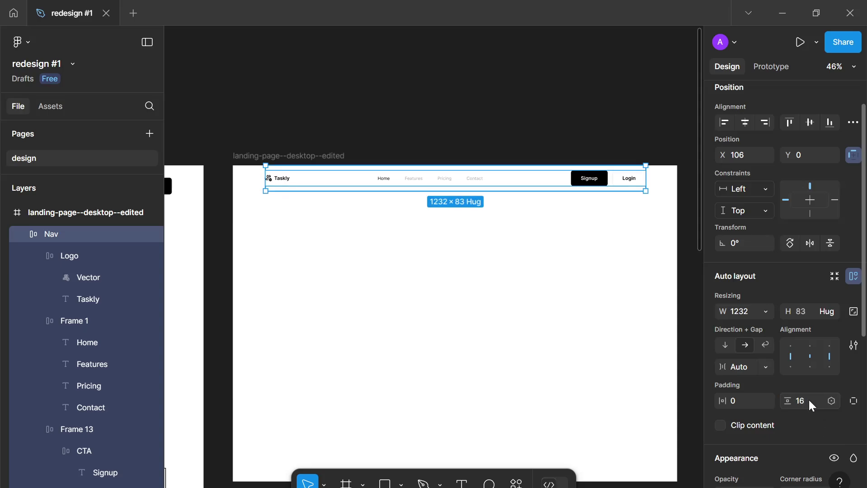
key("ctrl+/")
key("Escape")
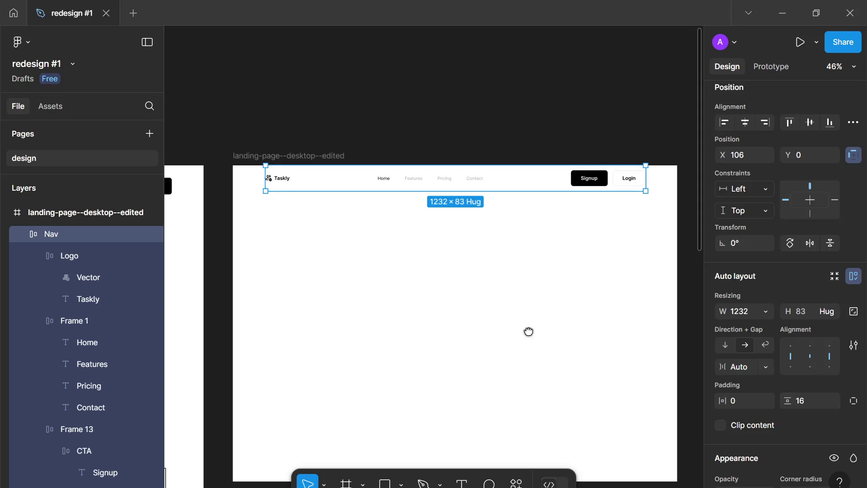
left_click_drag(528, 332, 524, 329)
key("ctrl+/")
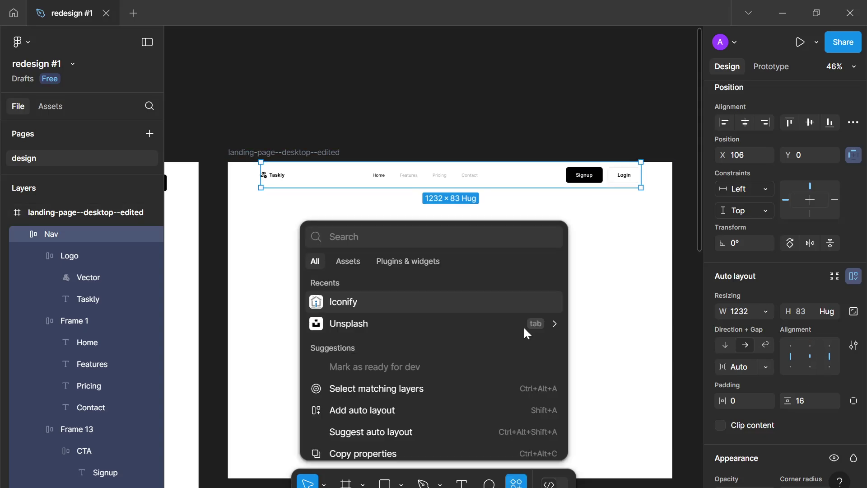
key("Escape")
- Center the navigation bar horizontally within the landing-page--desktop--edited frame
left_click(542, 176)
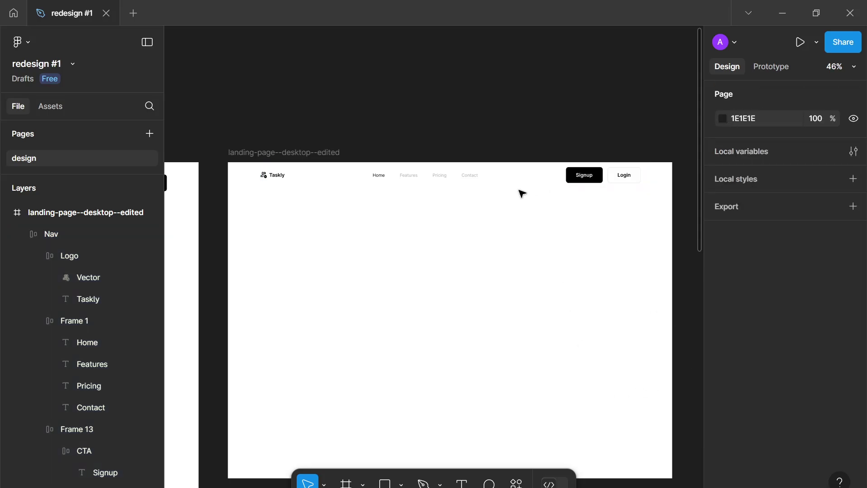
left_click(522, 181)
scroll(799, 452, "down", 3)
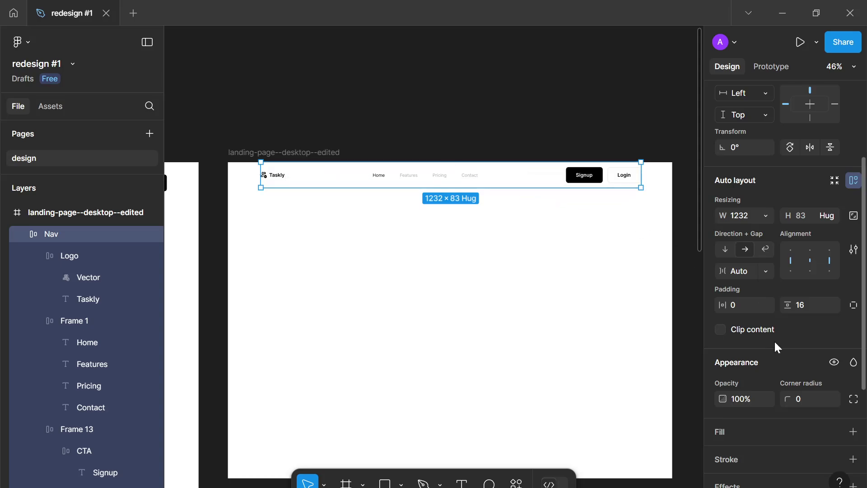
scroll(775, 344, "up", 3)
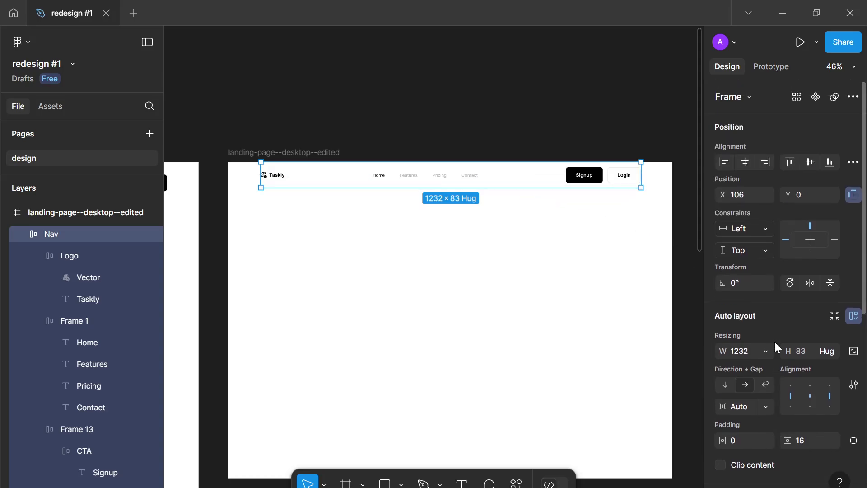
left_click(744, 163)
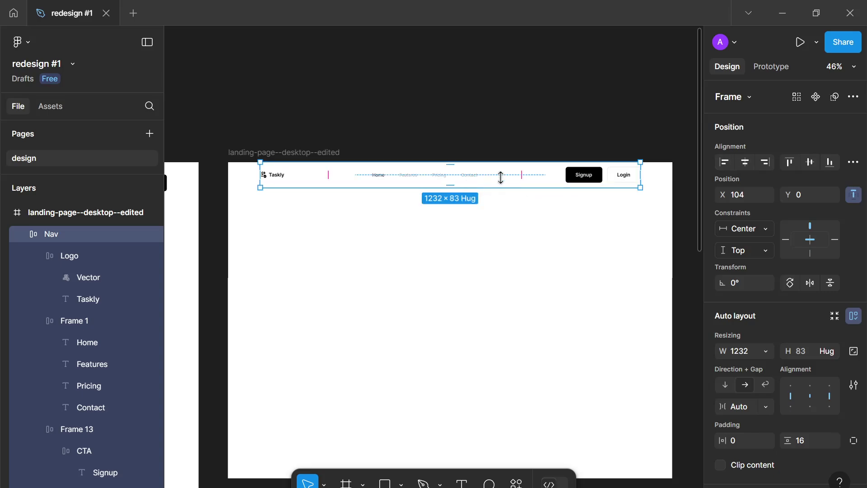
- Show the edited frame's 12-column layout grid and widen the navigation bar to 1236 against its columns
left_click(283, 152)
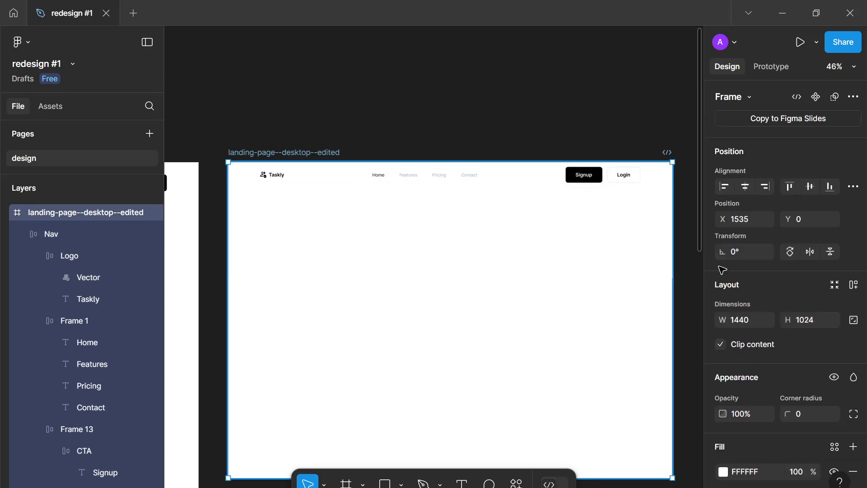
scroll(778, 291, "down", 6)
left_click(828, 427)
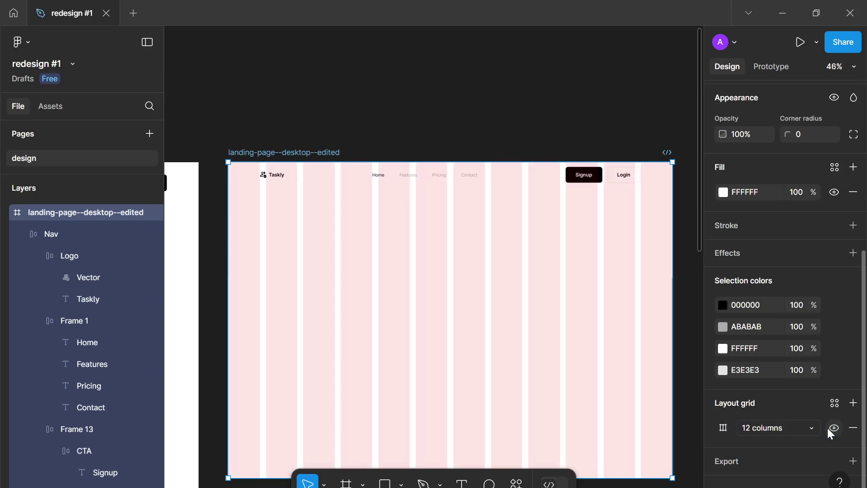
left_click(627, 187)
scroll(642, 185, "up", 5)
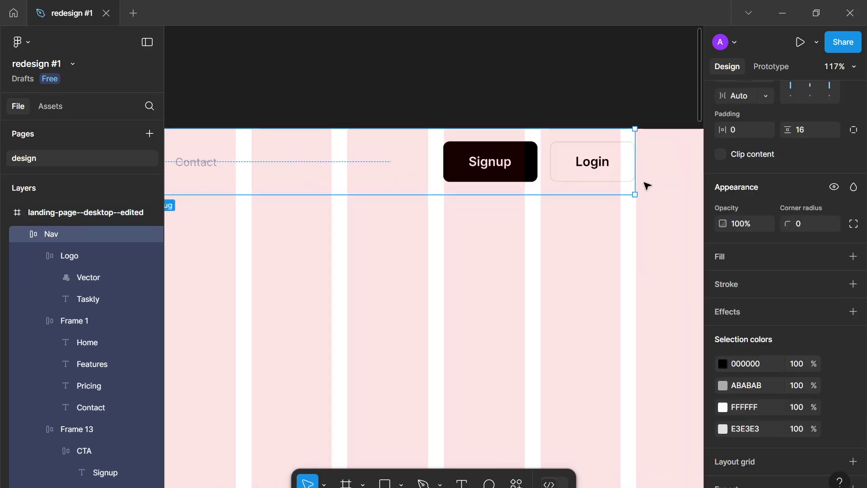
left_click_drag(638, 179, 637, 177)
scroll(638, 176, "down", 6)
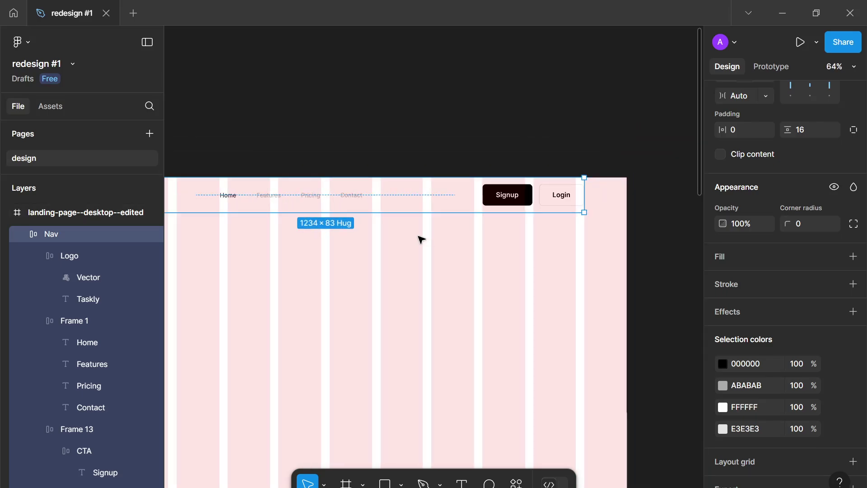
scroll(465, 290, "up", 5)
scroll(389, 252, "up", 8)
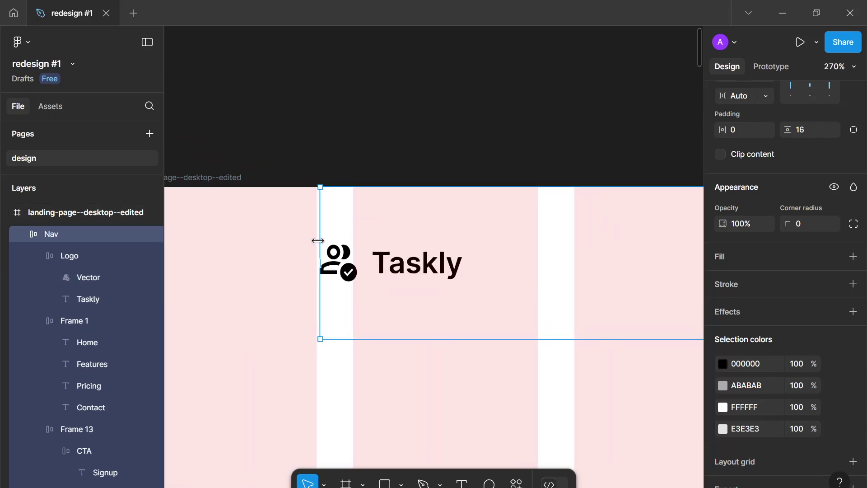
scroll(253, 183, "down", 6)
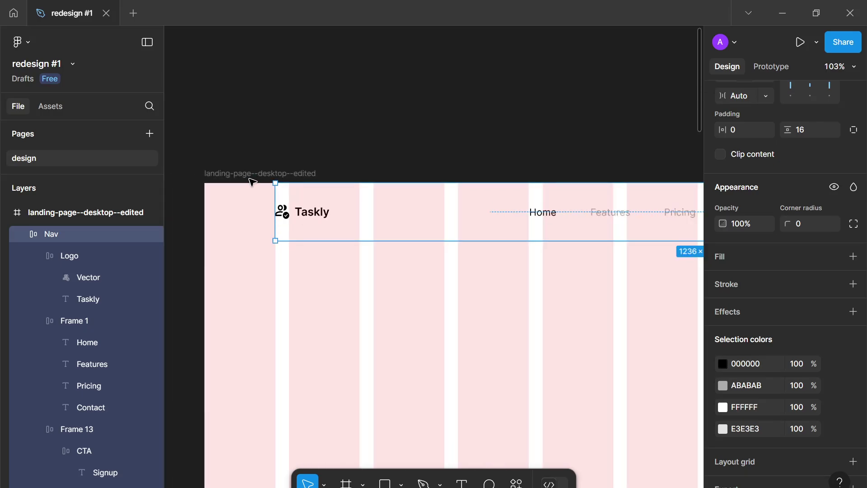
- Hide the edited frame's 12-column layout grid again and clear the selection
left_click(253, 176)
scroll(780, 374, "down", 2)
left_click(834, 427)
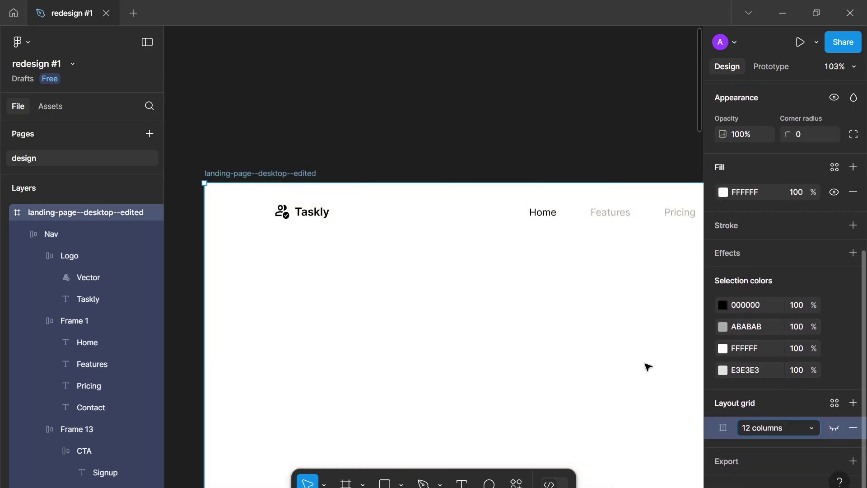
key("Escape")
- Copy the hero text block with its button from landing-page--desktop into the edited frame, placing it at about X 488, Y 195
scroll(635, 360, "down", 5)
left_click_drag(530, 242, 477, 209)
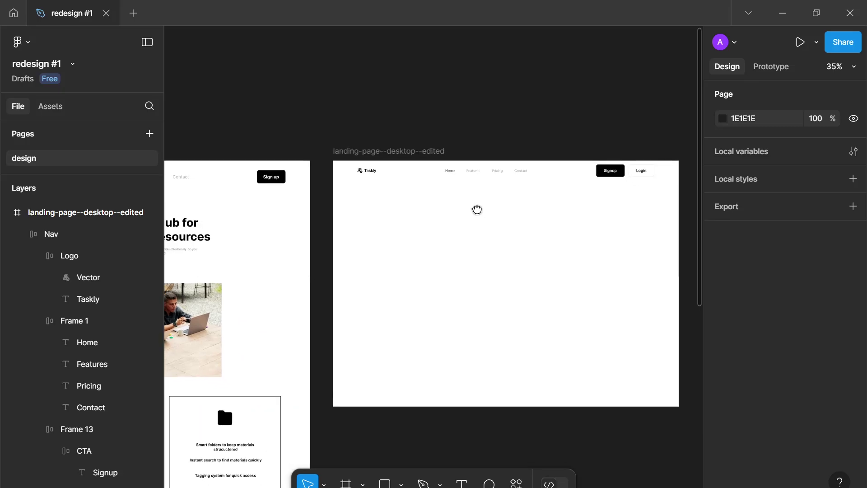
left_click_drag(188, 247, 432, 202)
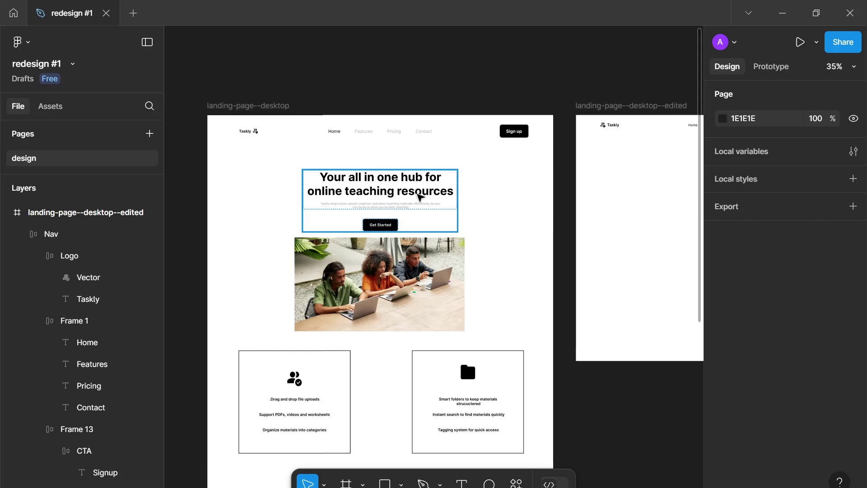
left_click(420, 197)
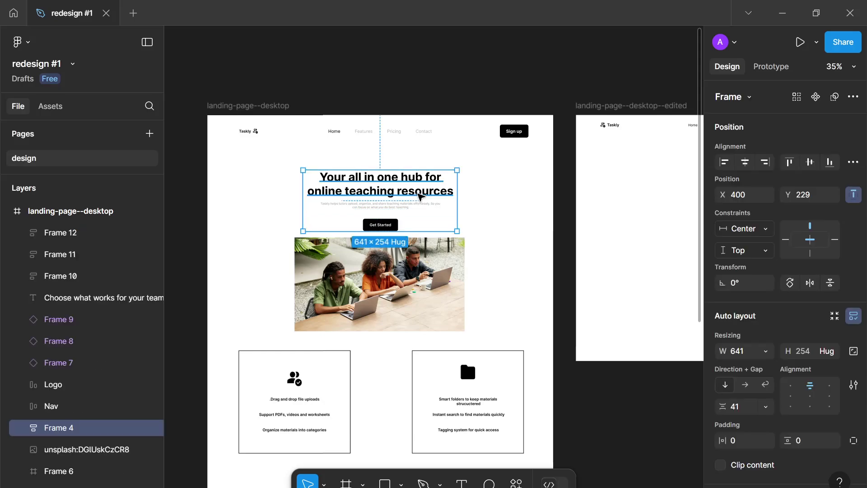
left_click_drag(420, 198, 658, 207)
left_click_drag(477, 215, 227, 255)
scroll(462, 314, "up", 2)
left_click_drag(462, 315, 378, 359)
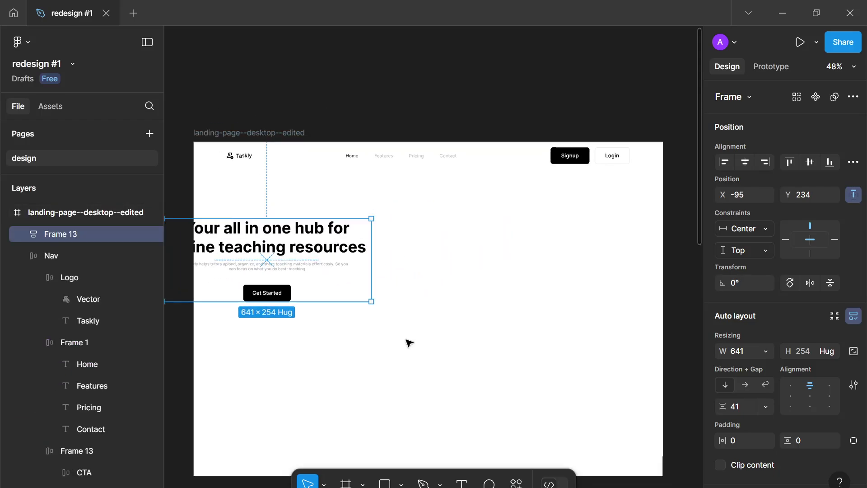
left_click_drag(317, 283, 459, 251)
scroll(443, 240, "up", 3)
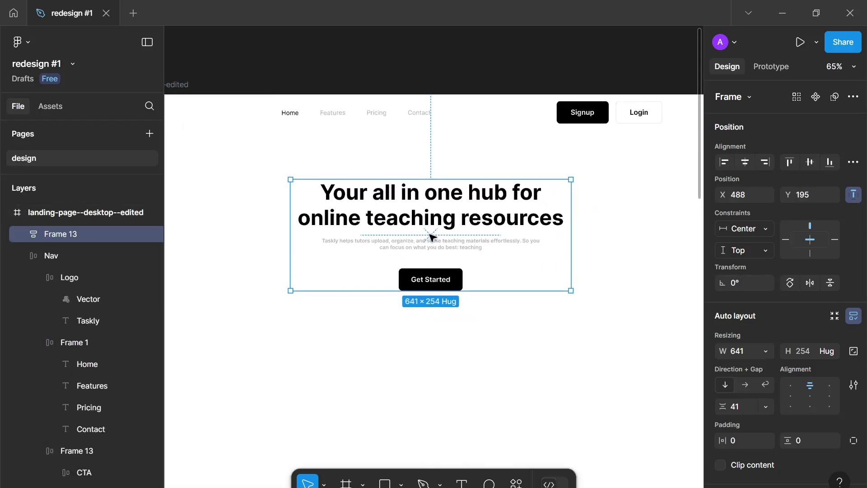
- Set the font weight of the edited hero heading "Your all in one hub for online teaching resources" to Semi Bold
left_click(445, 210)
left_click(445, 209)
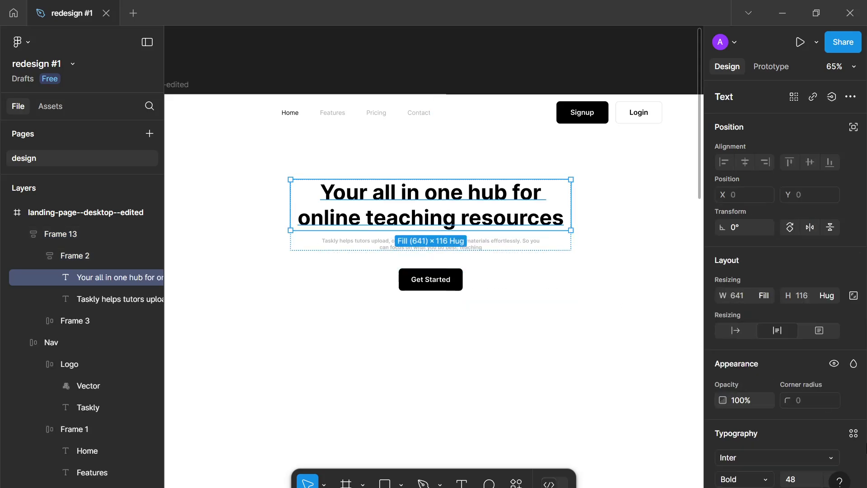
scroll(799, 420, "down", 2)
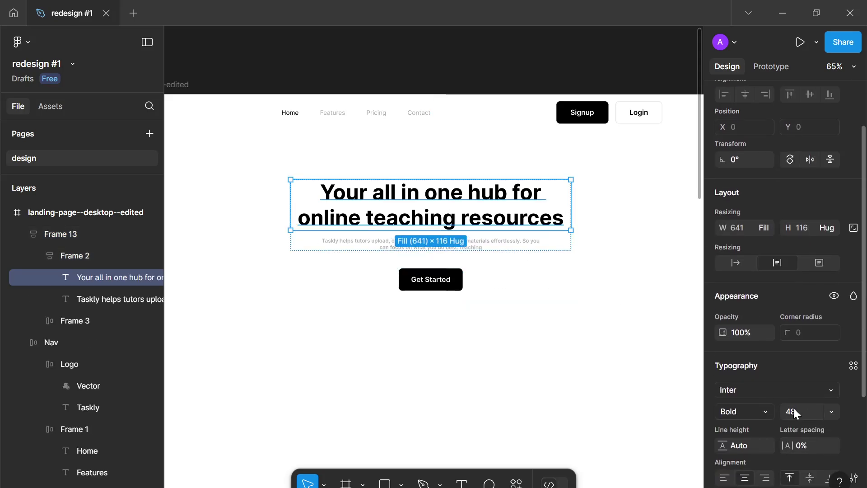
left_click(768, 411)
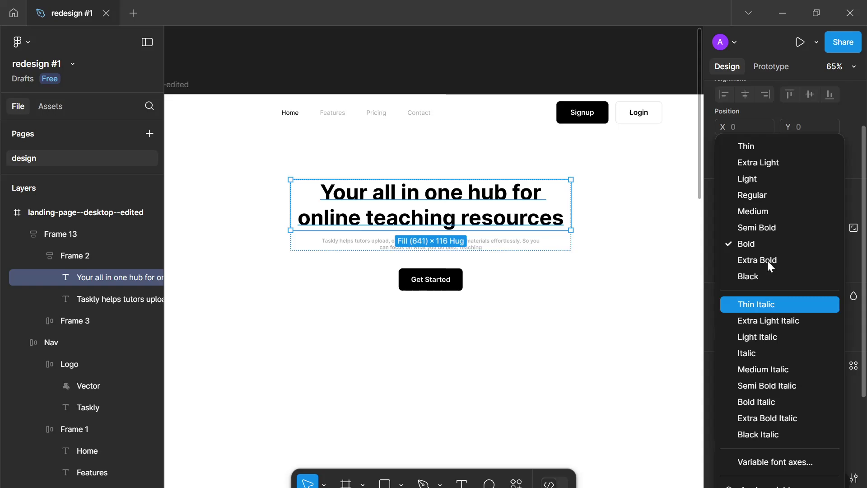
left_click(763, 228)
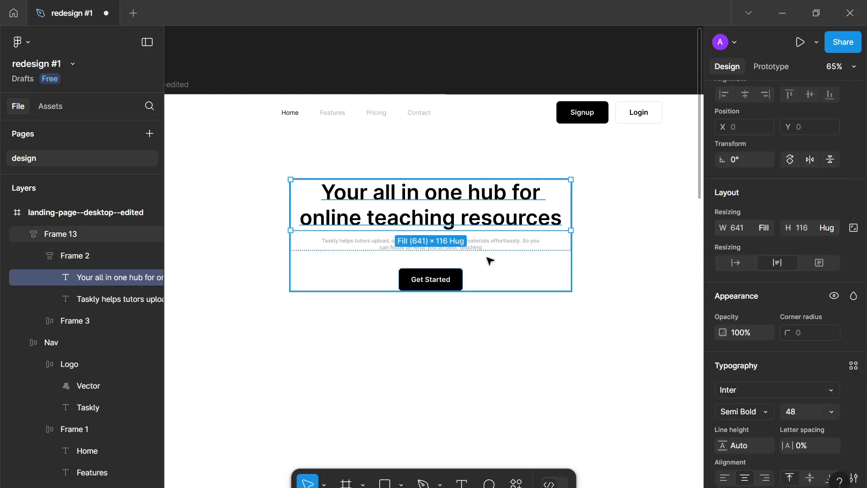
- Give the hero description text the fill color ABABAB and the Regular font weight
left_click(457, 246)
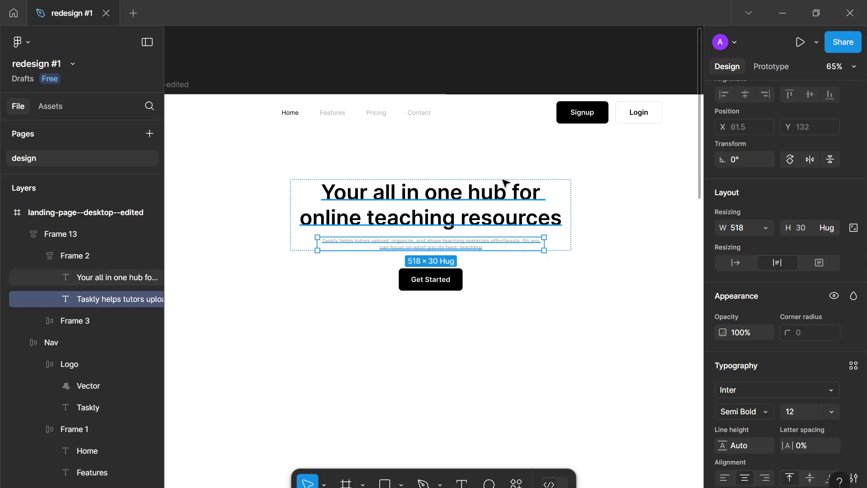
scroll(719, 433, "down", 4)
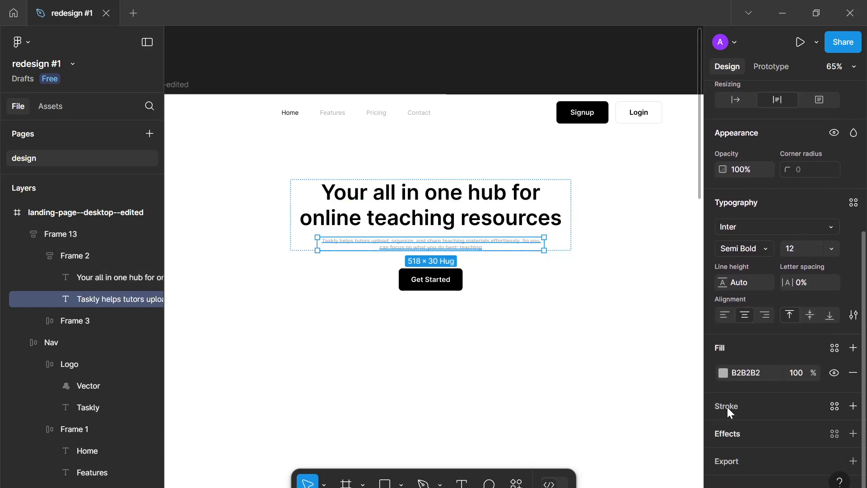
left_click(722, 372)
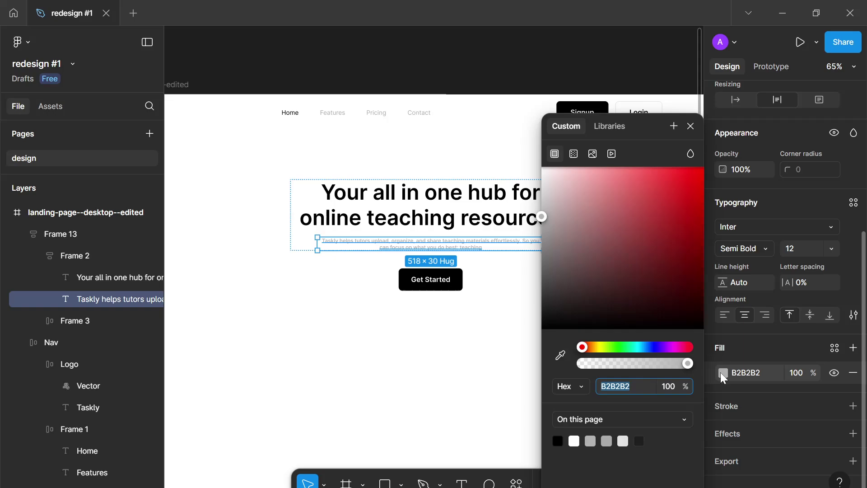
left_click(607, 441)
left_click(608, 441)
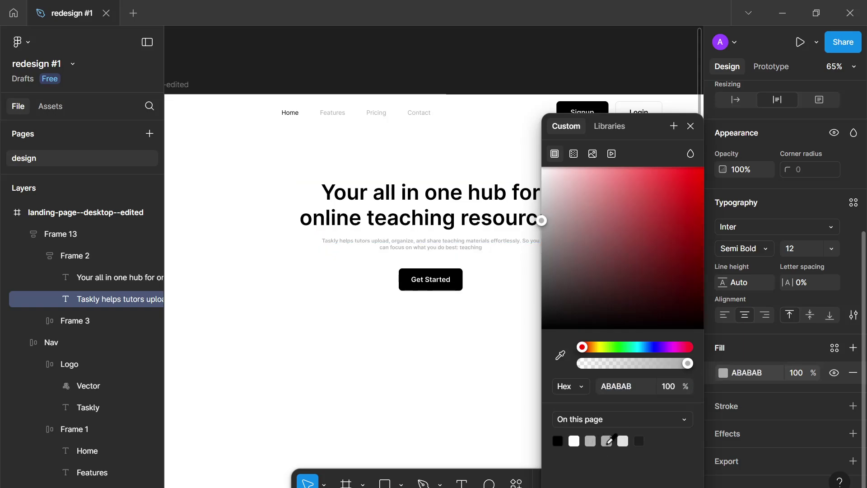
left_click(694, 124)
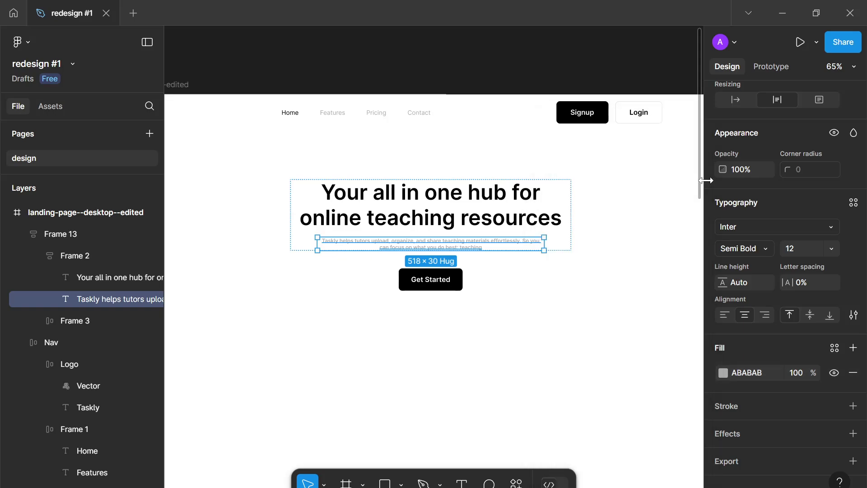
left_click(751, 244)
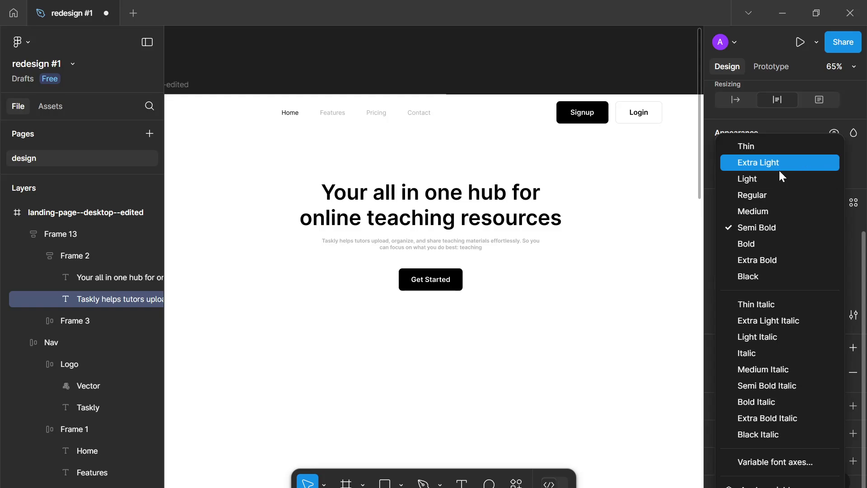
left_click(768, 195)
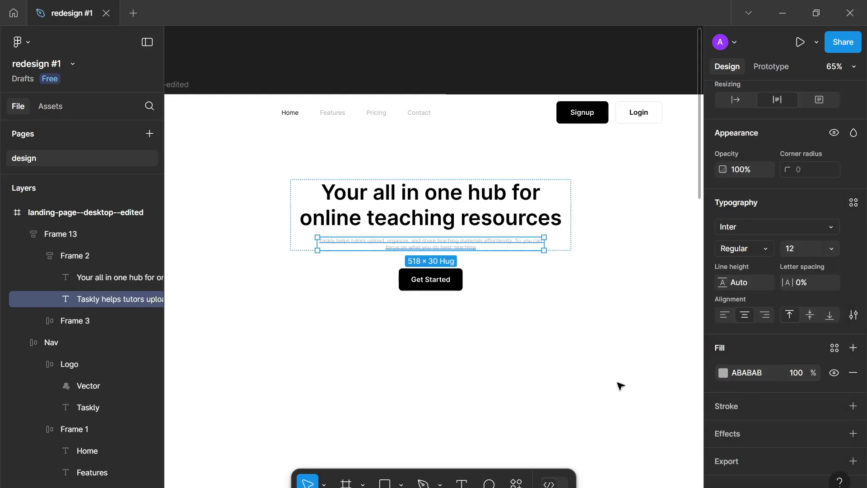
left_click(422, 354)
- Compare the edited hero section with the one in the original landing-page--desktop frame
scroll(422, 354, "down", 3)
scroll(484, 354, "down", 1)
scroll(435, 343, "left", 2)
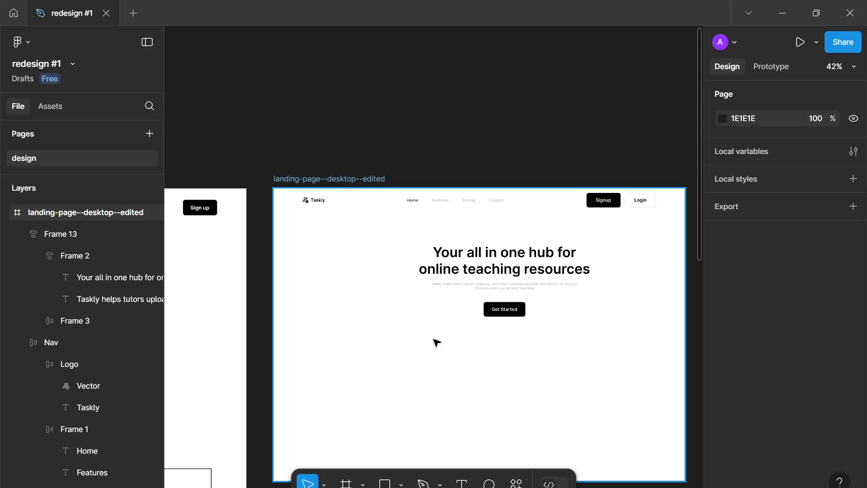
scroll(440, 316, "down", 1)
scroll(517, 283, "left", 3)
scroll(516, 283, "down", 1)
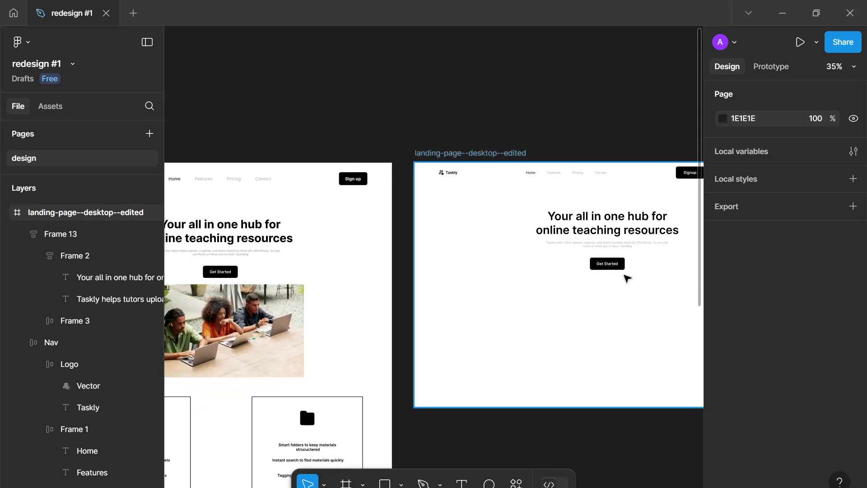
scroll(524, 284, "right", 3)
scroll(517, 302, "up", 2)
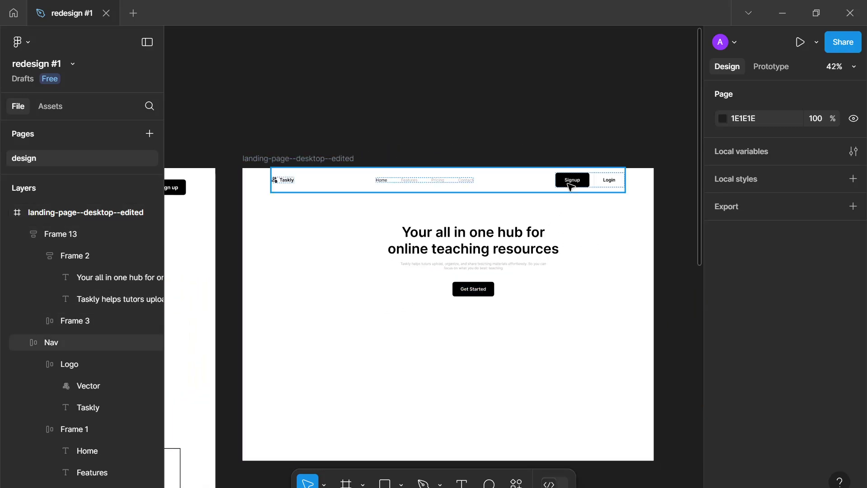
- Replace the hero's Get Started button with a copy of the navigation bar's Signup button
left_click(570, 180)
double_click(568, 181)
scroll(568, 182, "up", 5)
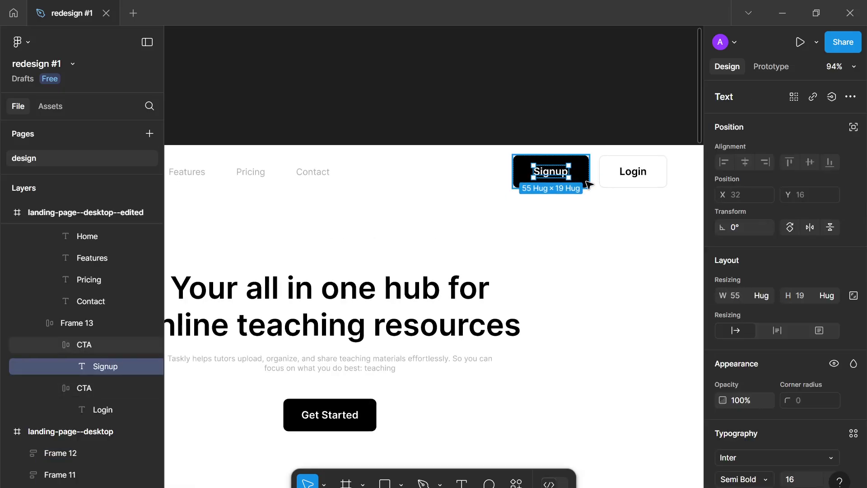
key("Escape")
left_click(333, 423)
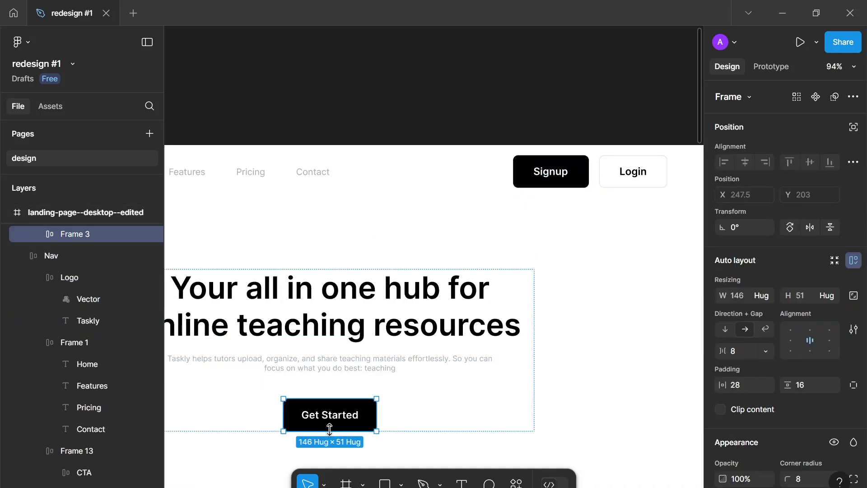
key("ctrl+shift+r")
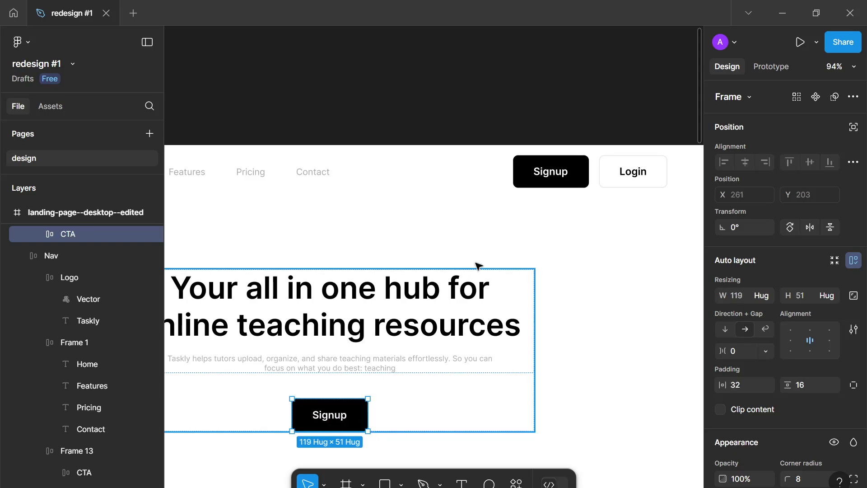
- Change the label of the copied Signup button in the hero section to "Get started"
scroll(407, 339, "down", 5)
scroll(403, 290, "up", 4)
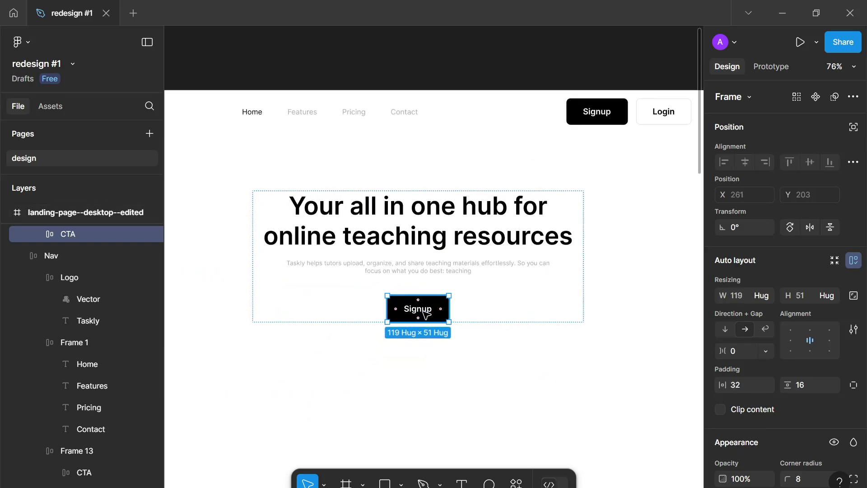
double_click(424, 312)
type("gET")
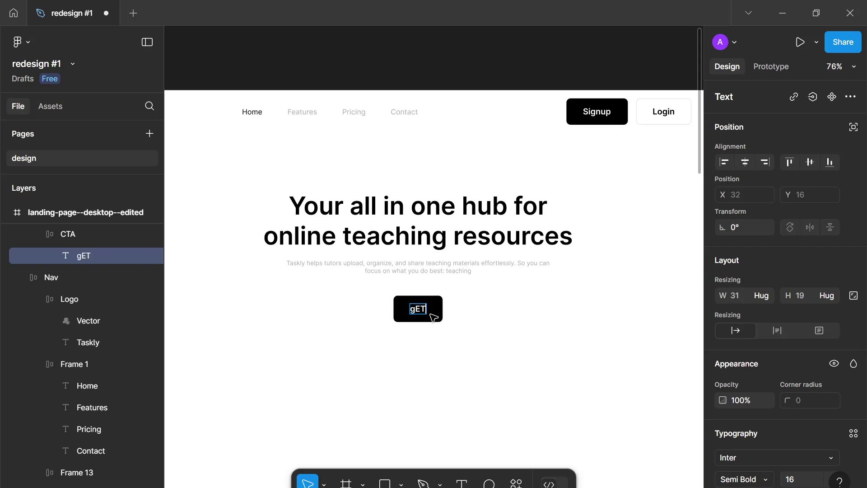
key("BackSpace")
key("BackSpace")
key("BackSpace")
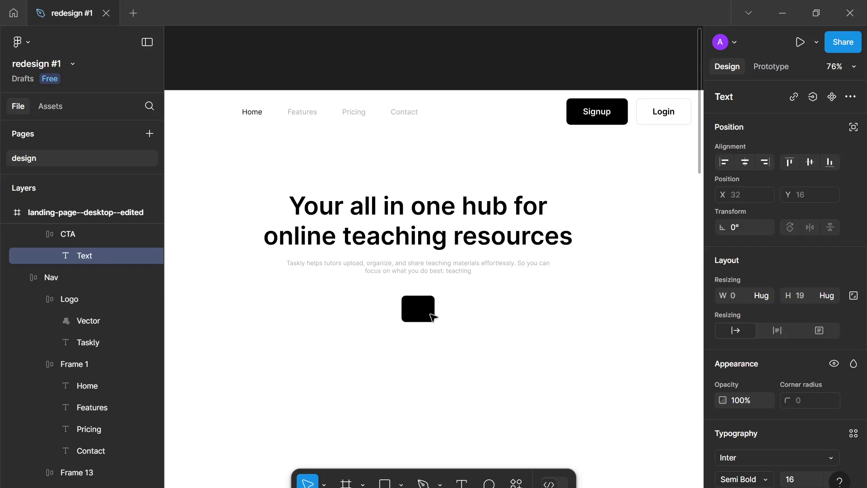
type("Get started")
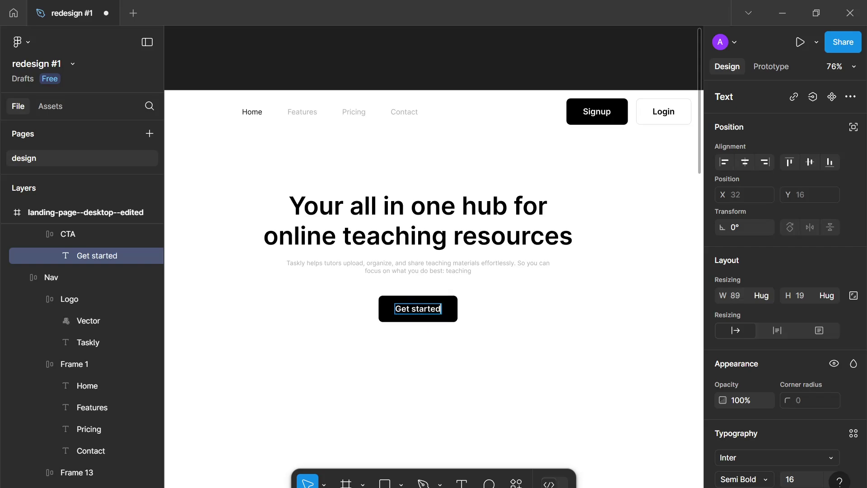
key("Escape")
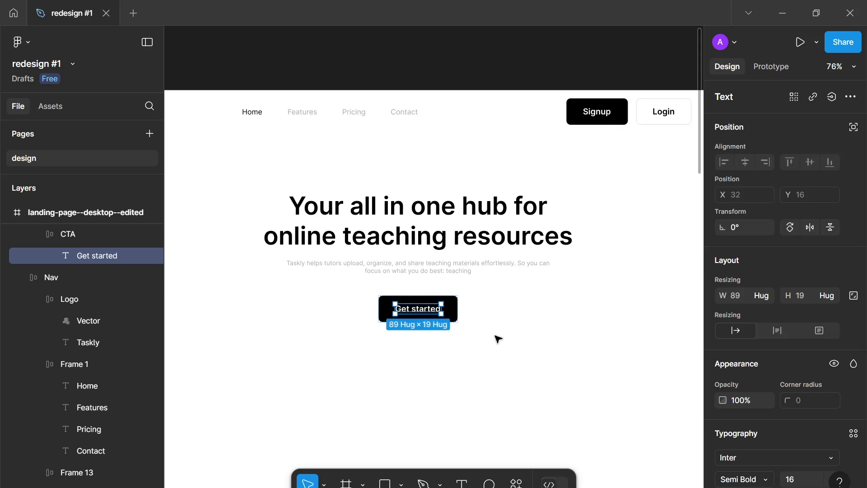
- Examine the hero heading, description and button, and compare the button with those in the navigation bar
left_click_drag(484, 265, 458, 325)
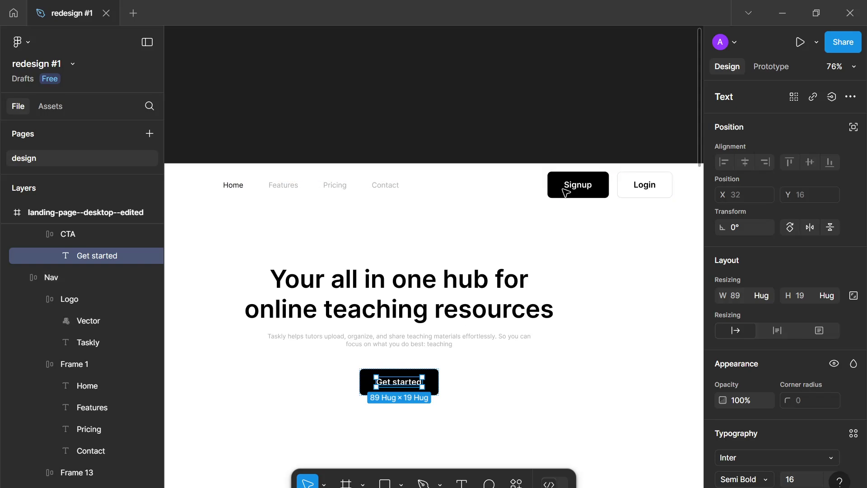
scroll(565, 187, "up", 2)
scroll(562, 194, "down", 2)
scroll(556, 208, "right", 1)
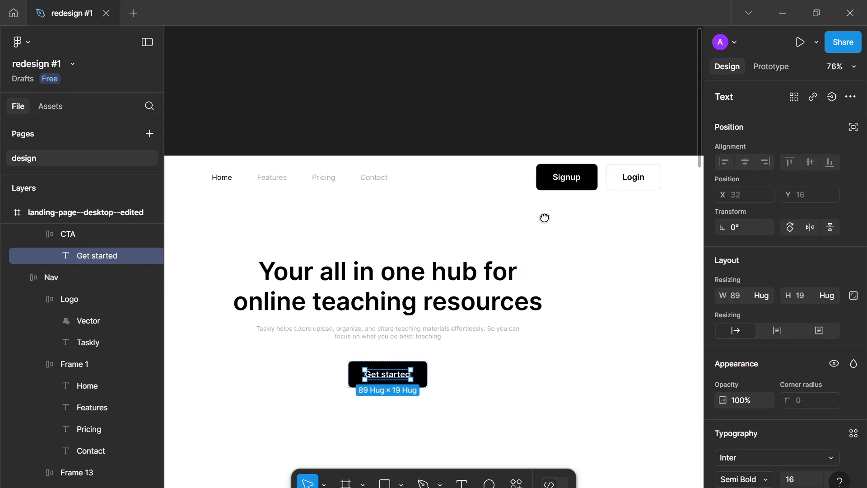
scroll(544, 218, "down", 1)
scroll(544, 217, "left", 1)
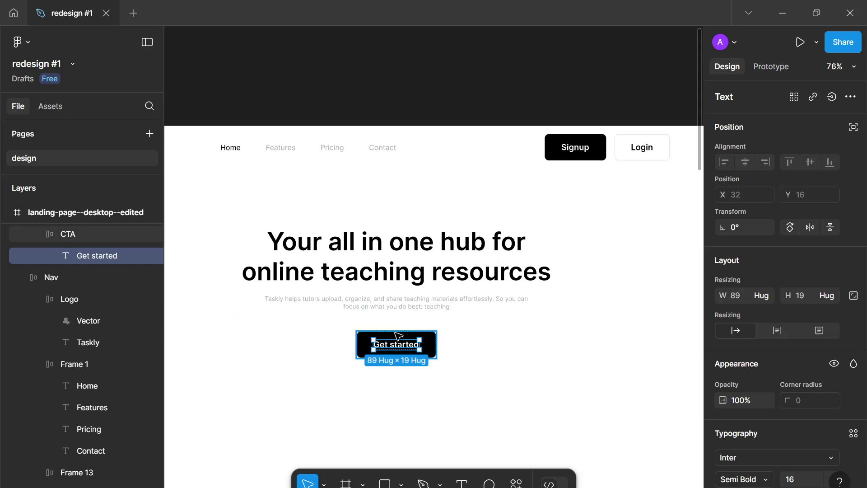
scroll(399, 337, "down", 1)
scroll(398, 336, "left", 1)
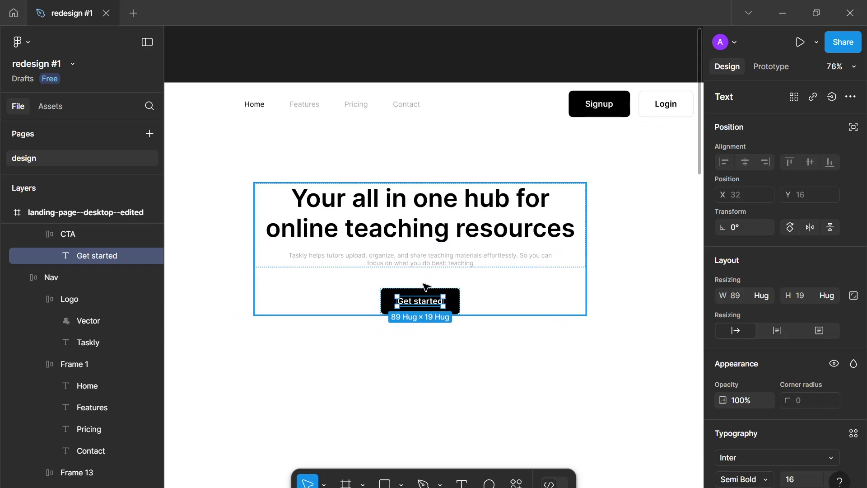
left_click(425, 336)
scroll(420, 337, "up", 3)
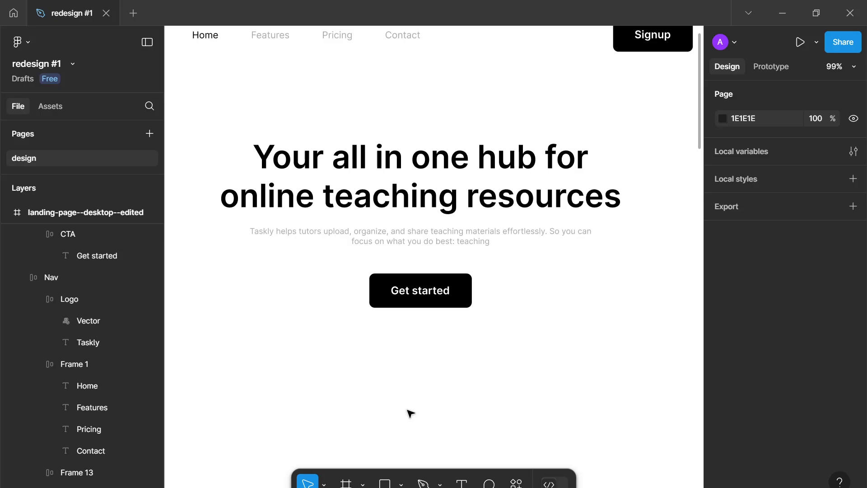
scroll(414, 409, "up", 1)
scroll(422, 405, "up", 3)
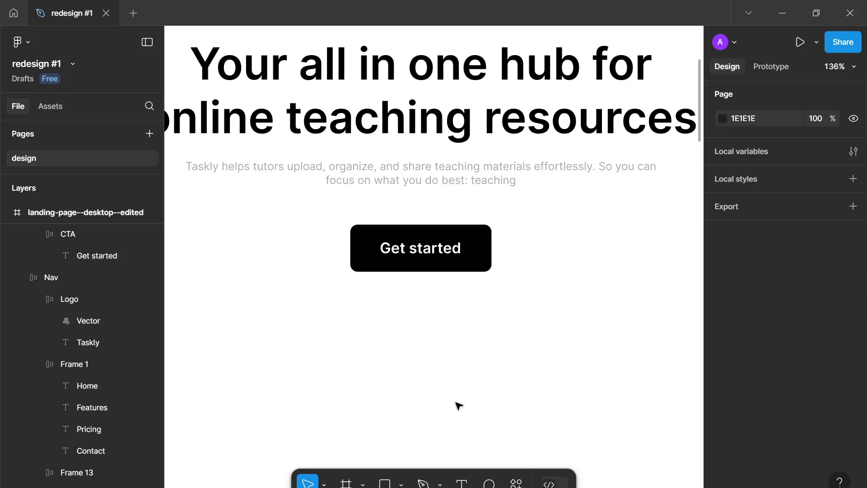
- Replace the hero's Get started button with a copy of the navigation bar's frame holding the Signup and Login buttons
left_click(458, 239)
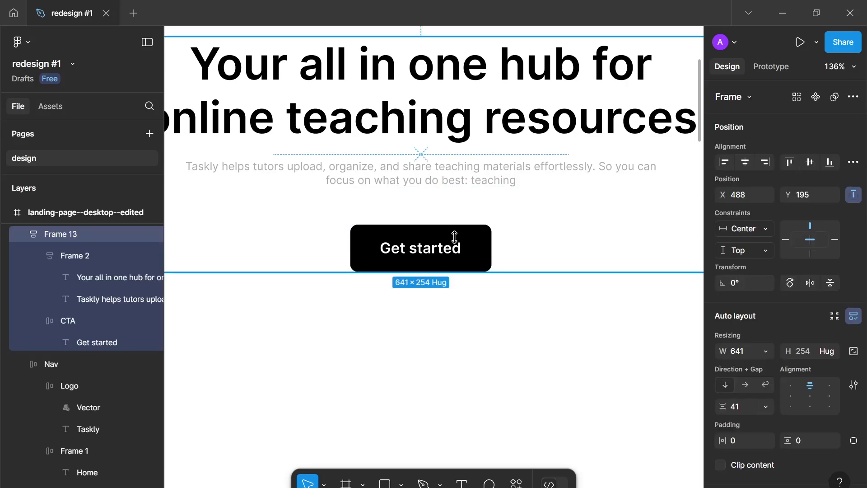
double_click(455, 236)
scroll(429, 267, "down", 5)
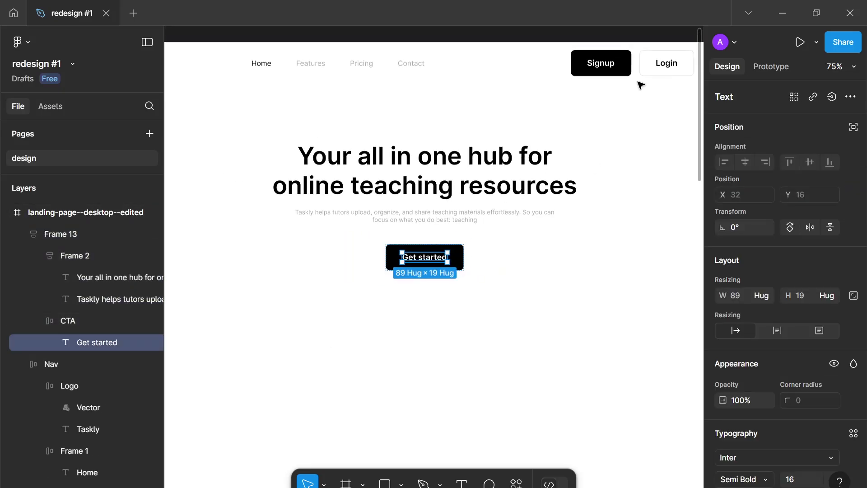
left_click(642, 63)
left_click(643, 64)
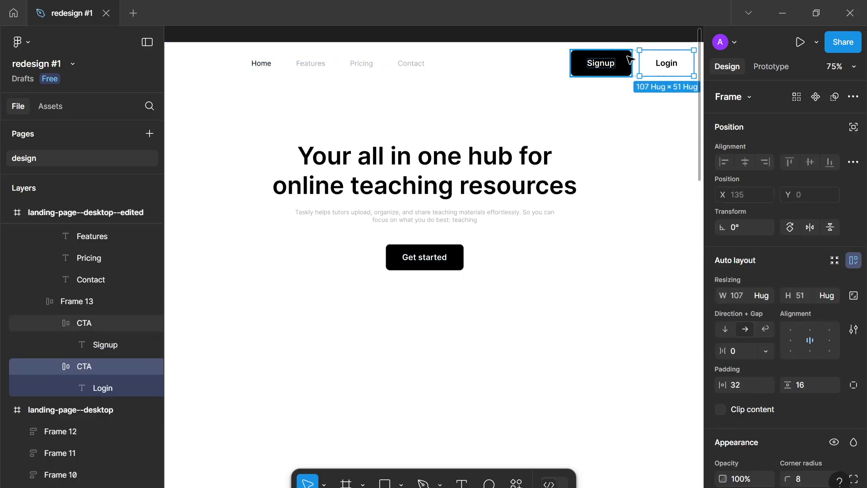
left_click(628, 63)
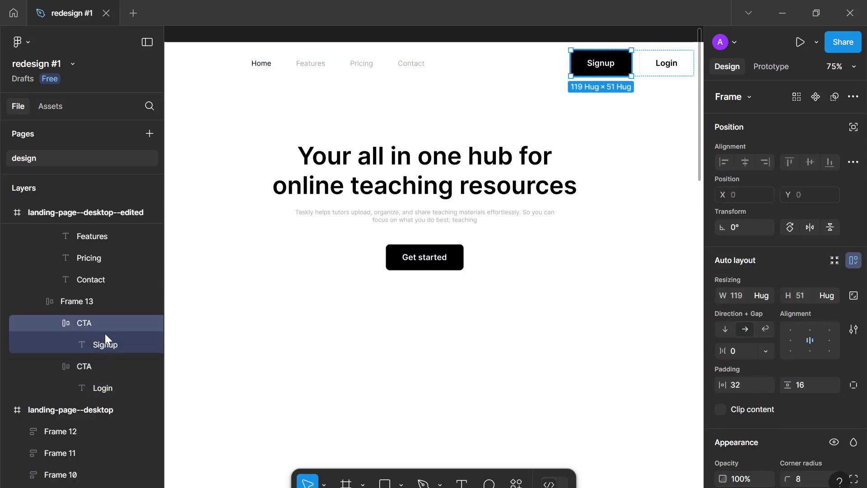
left_click(93, 301)
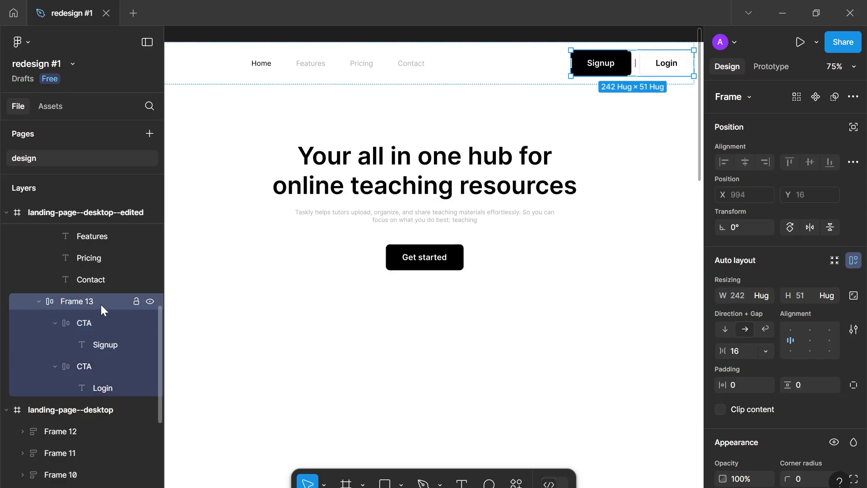
left_click(404, 257)
left_click(404, 257)
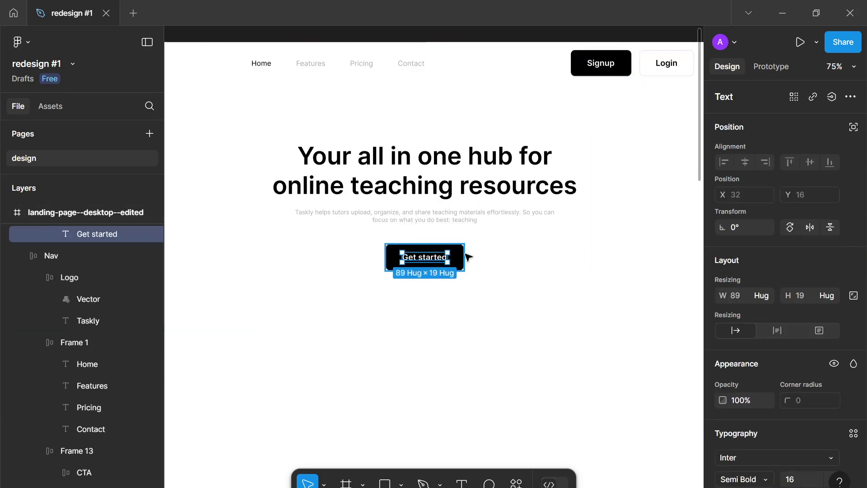
key("Escape")
key("ctrl+shift+r")
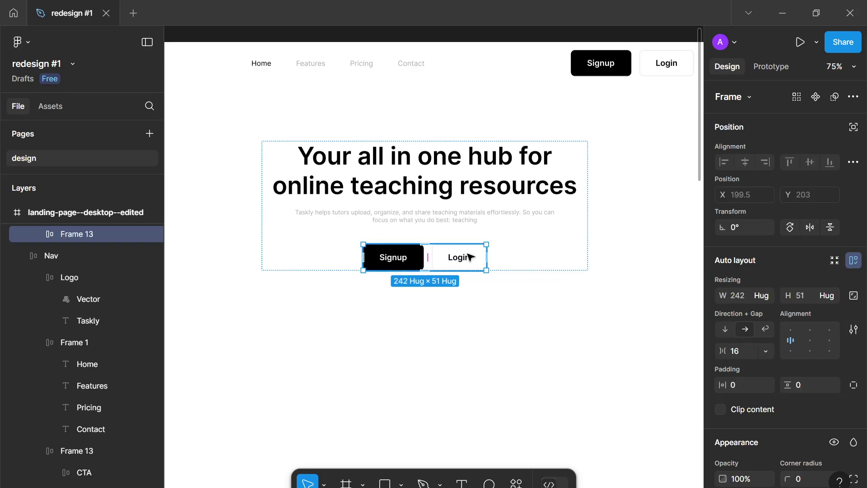
- Relabel the copied hero buttons, changing Signup to "Get started" and Login to "Learn more"
double_click(389, 258)
double_click(388, 259)
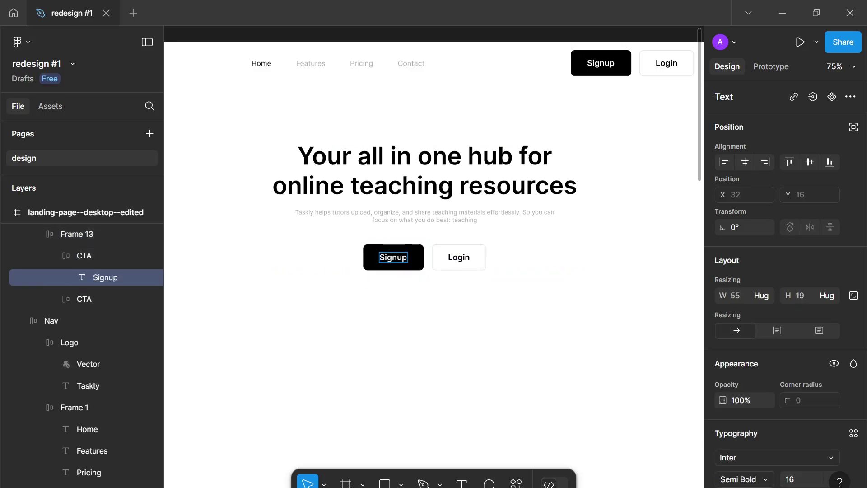
type("Get started")
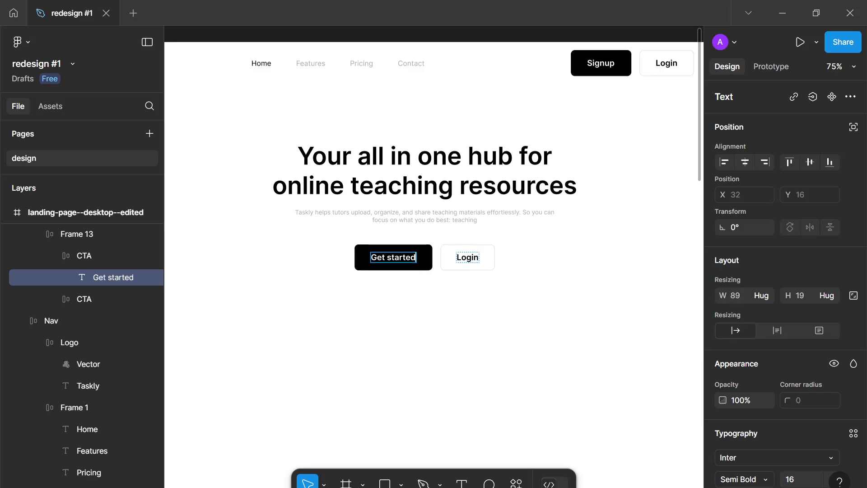
left_click(467, 257)
double_click(468, 257)
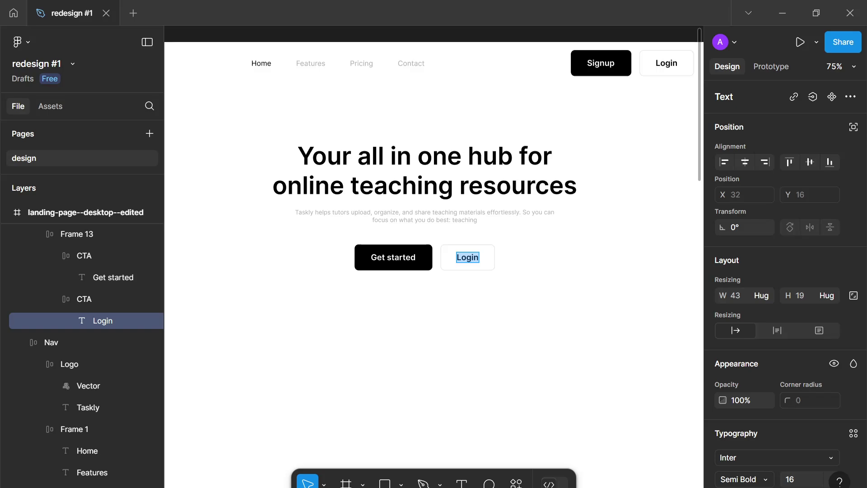
type("Learn more")
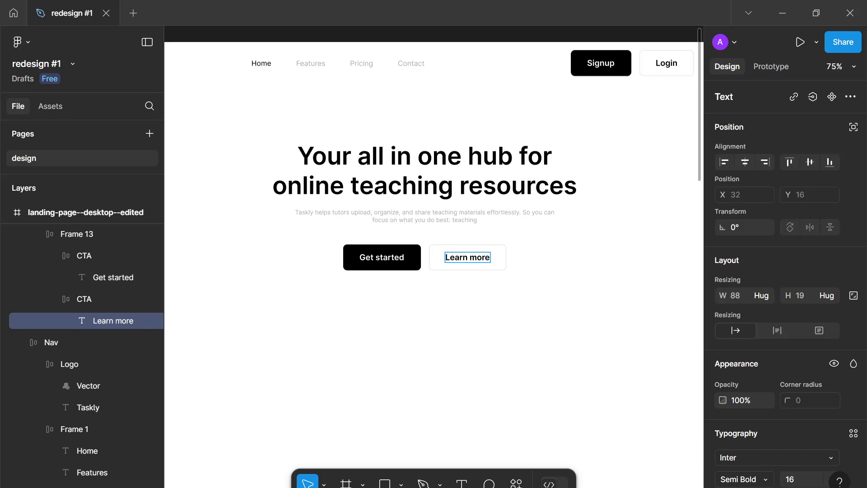
key("Escape")
- Draw a 25 × 25 triangle with the Polygon tool below the hero buttons and flatten it
scroll(502, 300, "down", 2)
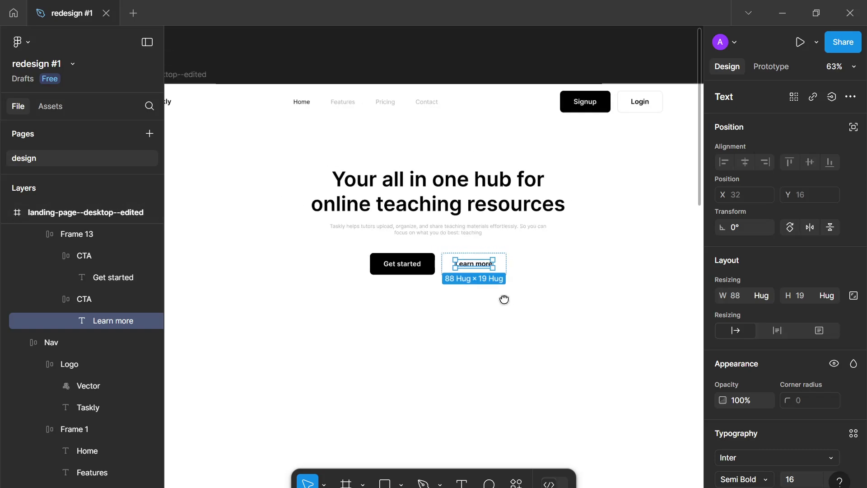
scroll(525, 314, "up", 2)
scroll(442, 277, "up", 3)
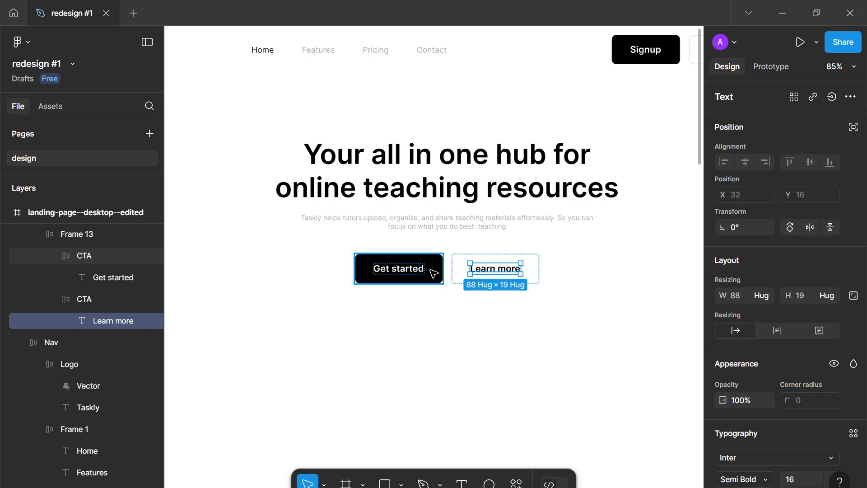
scroll(433, 273, "up", 3)
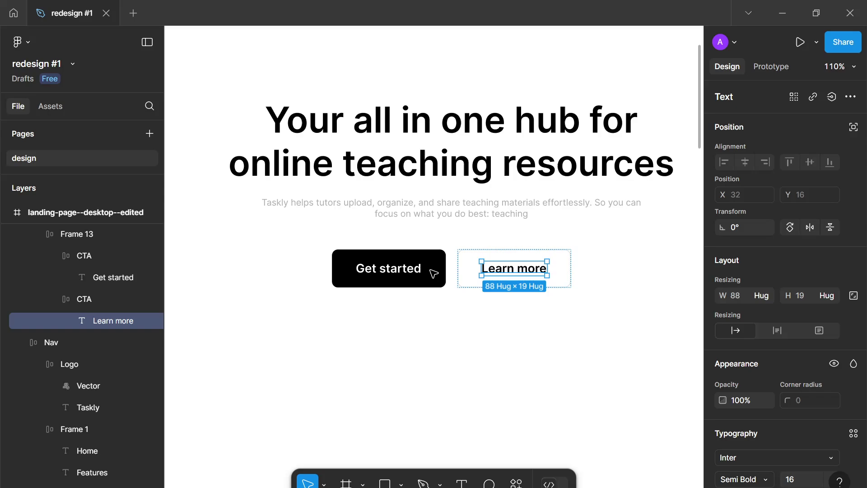
left_click(401, 484)
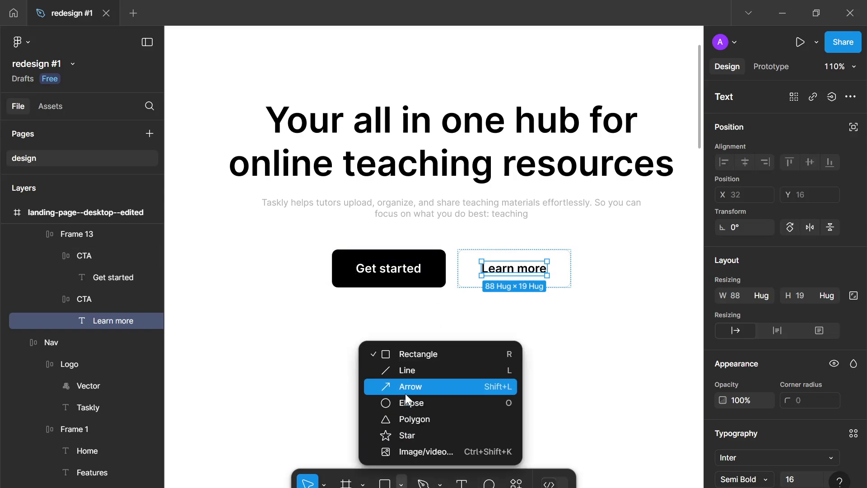
left_click(415, 419)
left_click_drag(397, 354, 416, 371)
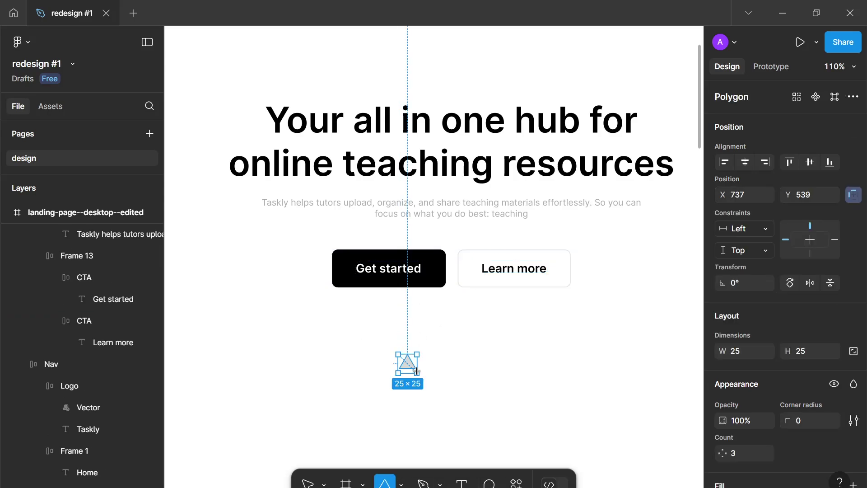
right_click(413, 366)
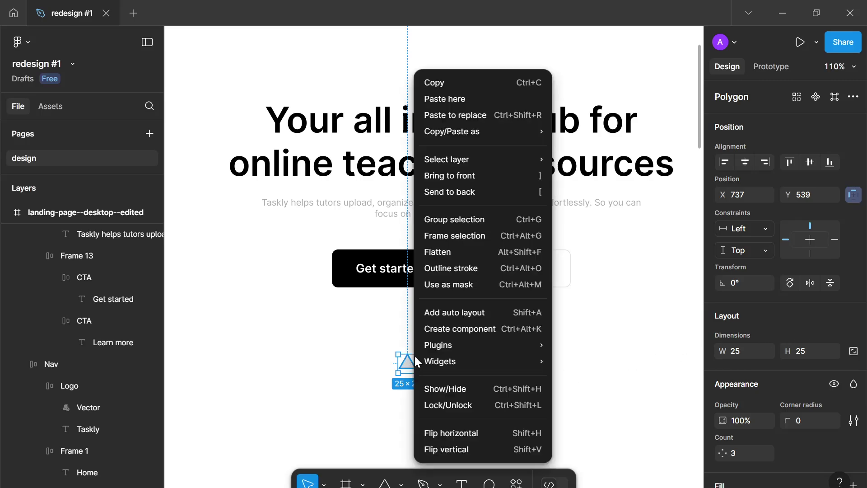
left_click(453, 252)
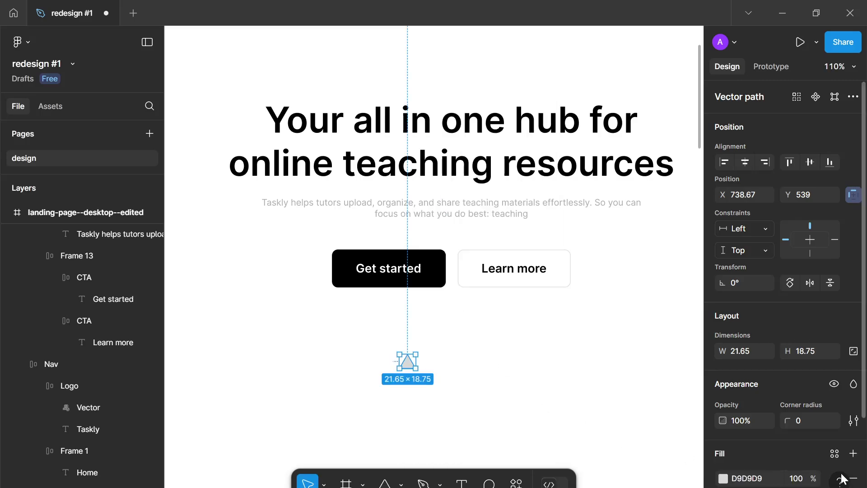
- Give the triangle the fill color FFFFFF and move it into the Get started button, after its label
scroll(722, 411, "down", 2)
left_click(723, 411)
left_click_drag(649, 219, 335, 81)
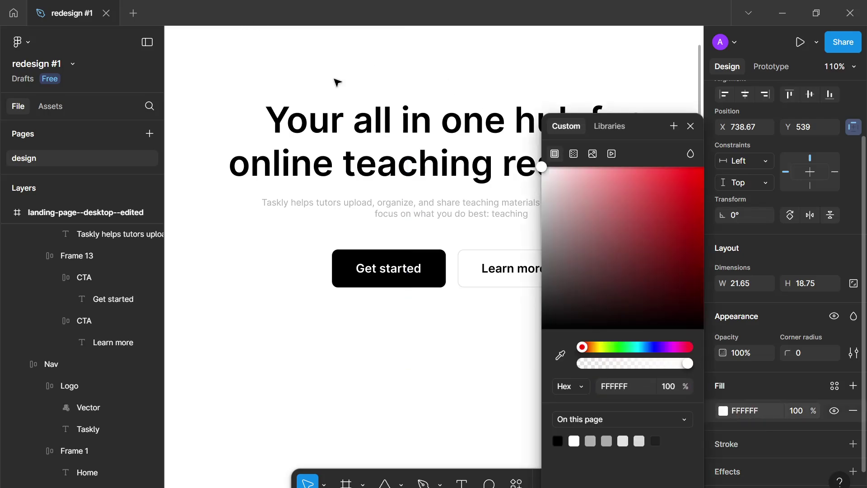
key("Escape")
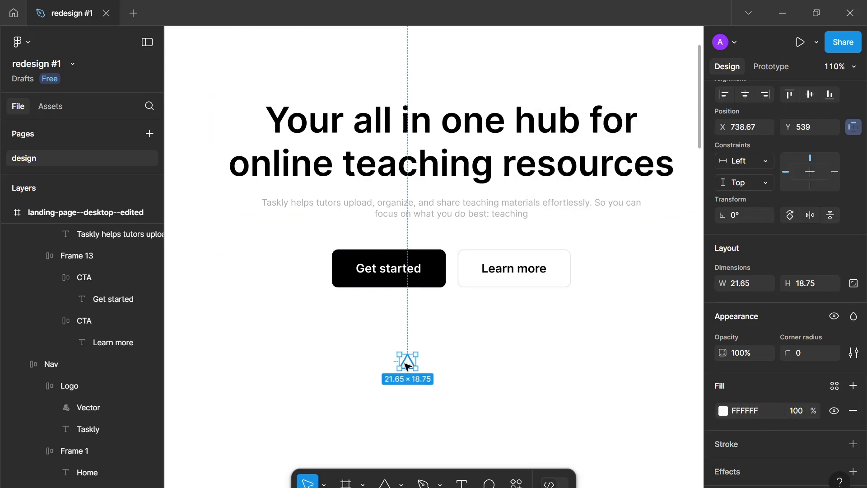
left_click_drag(407, 361, 434, 267)
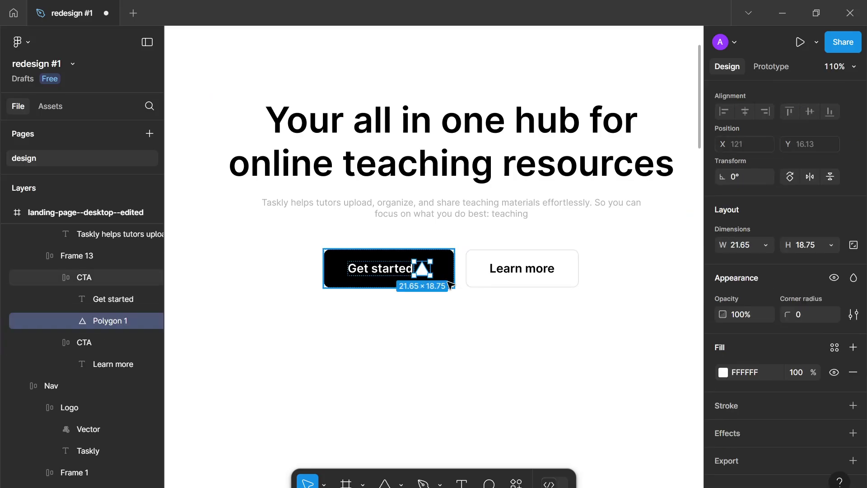
- Lock the aspect ratio of the triangle in the Get started button and set its height to 14, then 12
left_click(853, 245)
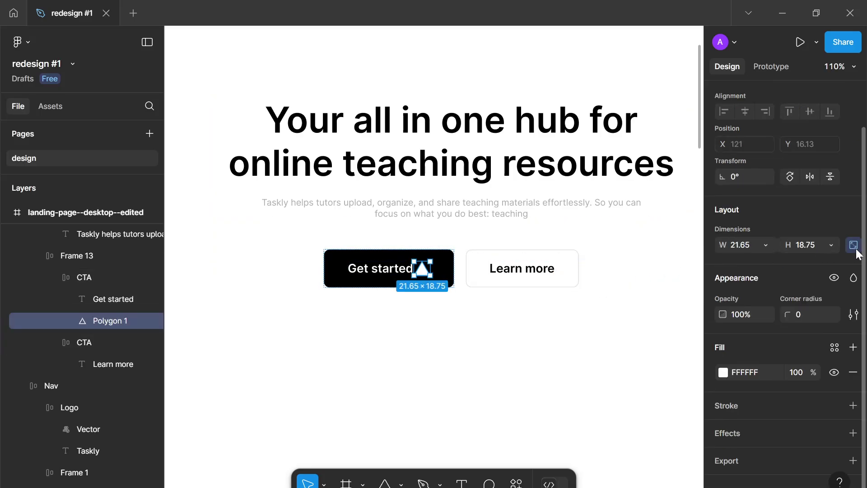
left_click(798, 244)
type("1")
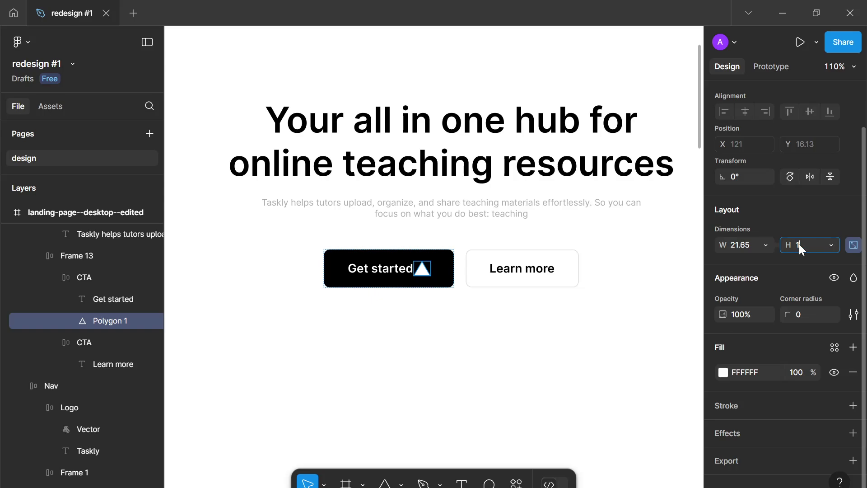
type("4")
key("Return")
left_click(799, 246)
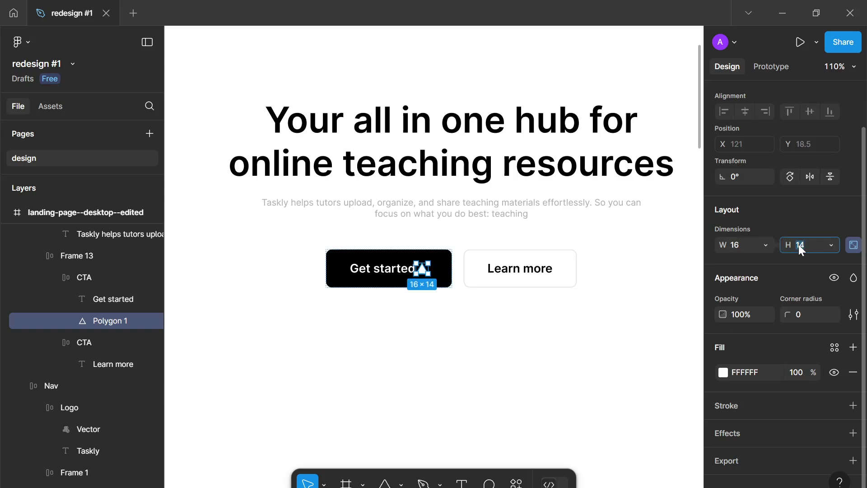
type("12")
key("Return")
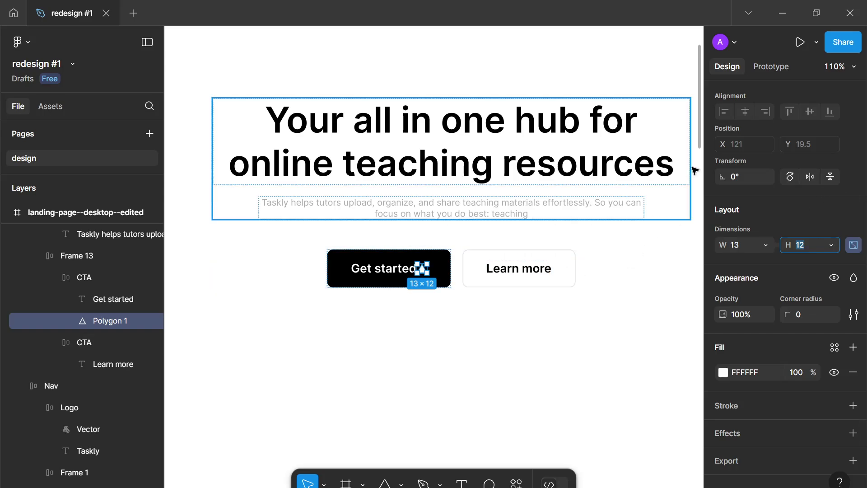
- Rotate the triangle in the Get started button to -90° and set its height to 8
left_click(733, 176)
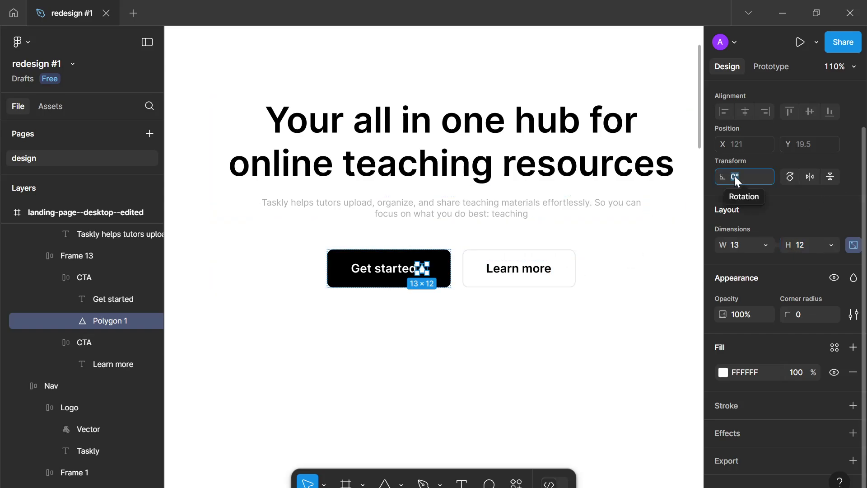
type("-90")
key("Return")
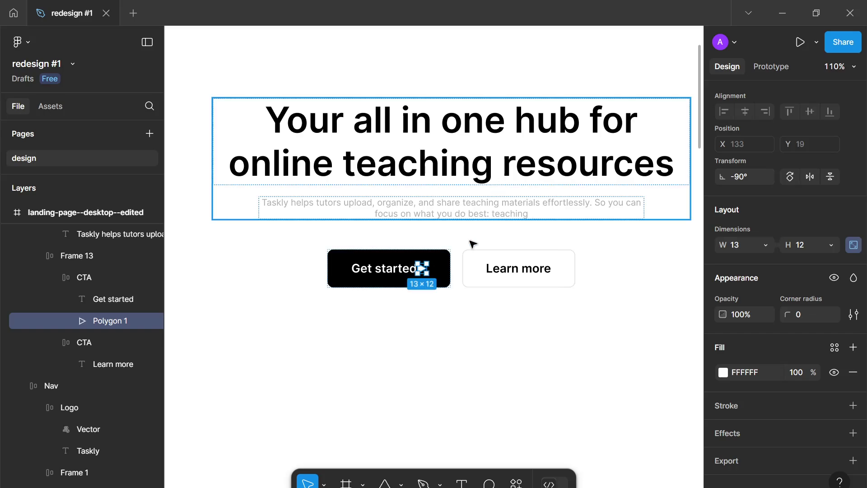
scroll(411, 329, "up", 5)
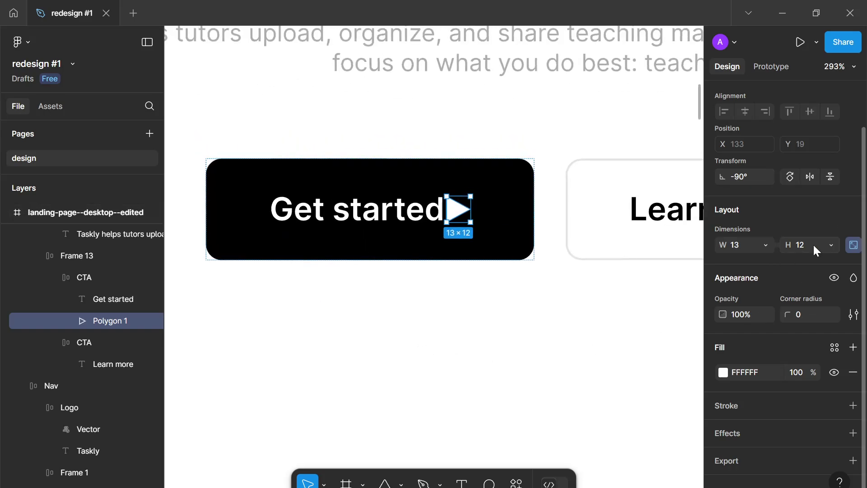
left_click(815, 246)
type("8")
key("Return")
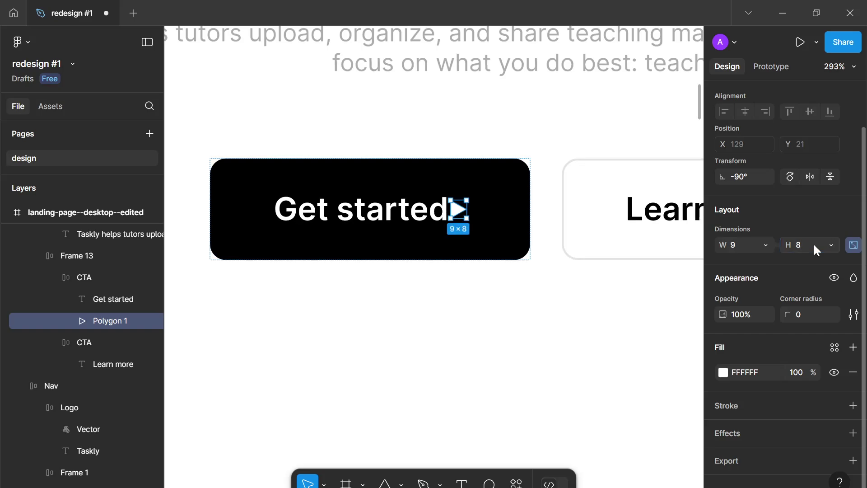
- Set the auto layout gap between the Get started label and the triangle to 8
left_click(491, 244)
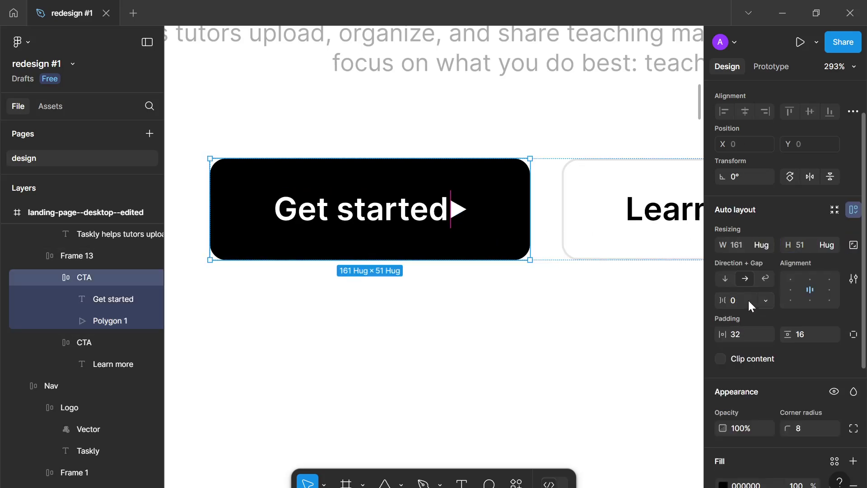
type("8")
key("Return")
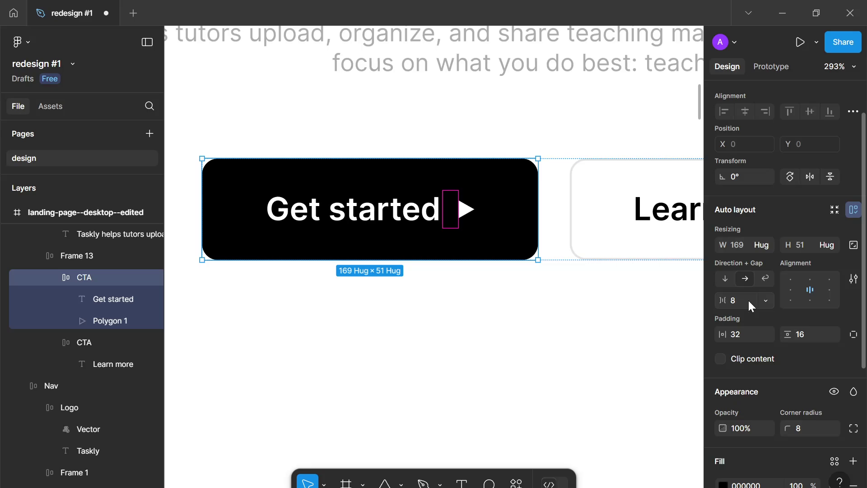
left_click(539, 324)
scroll(540, 323, "down", 10)
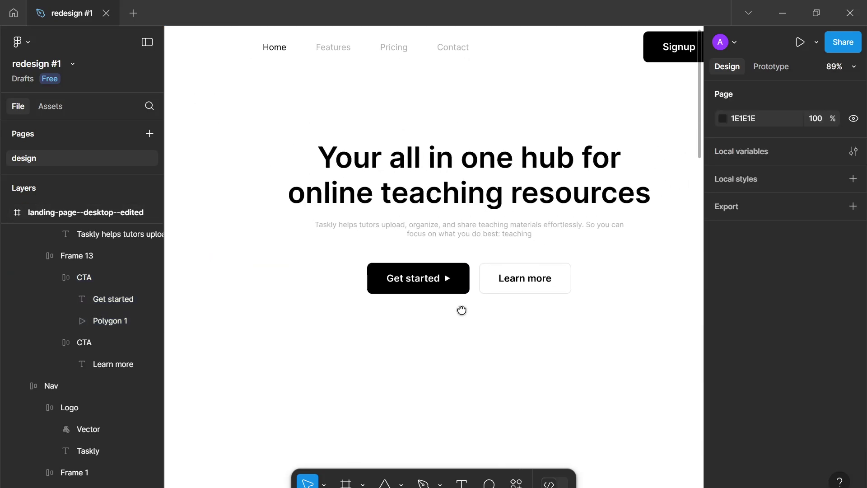
scroll(456, 310, "up", 3)
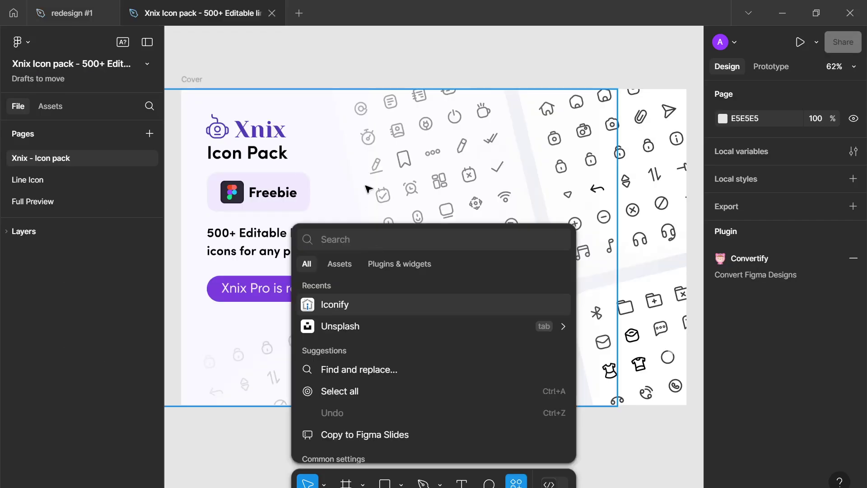
- In the Xnix Icon pack file, open the Line Icon page and copy the framed play icon at the end of the Media Player set
left_click(368, 189)
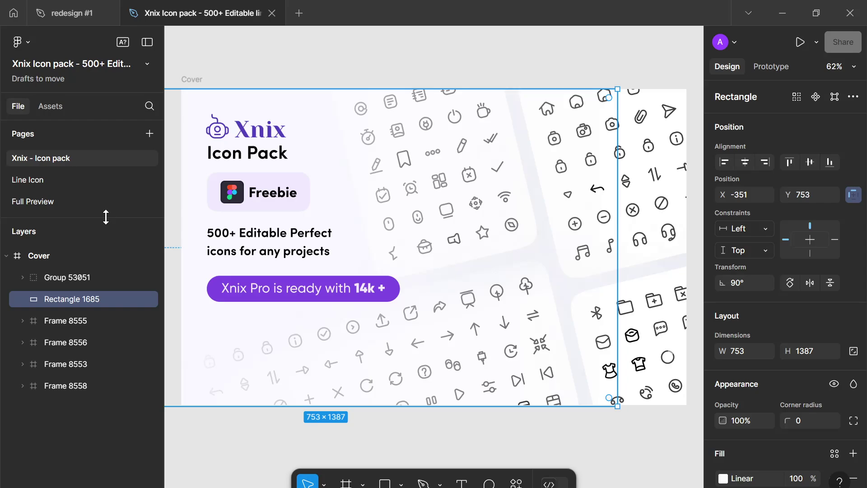
left_click(67, 175)
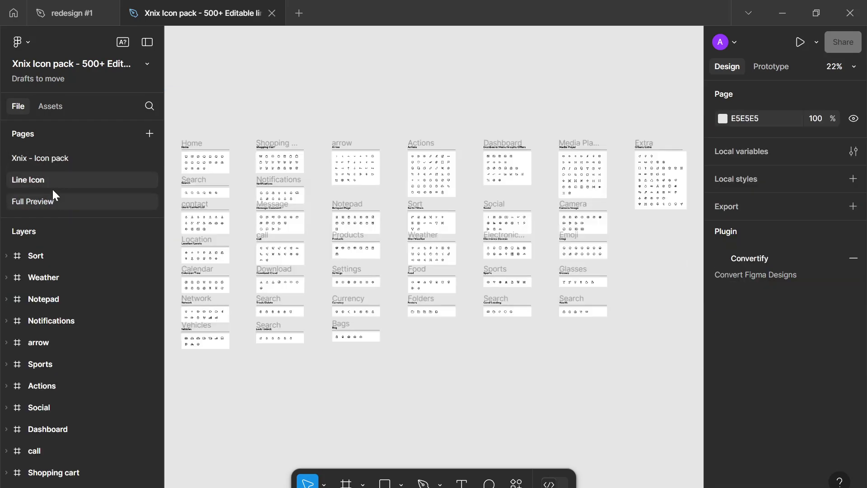
scroll(623, 251, "up", 2)
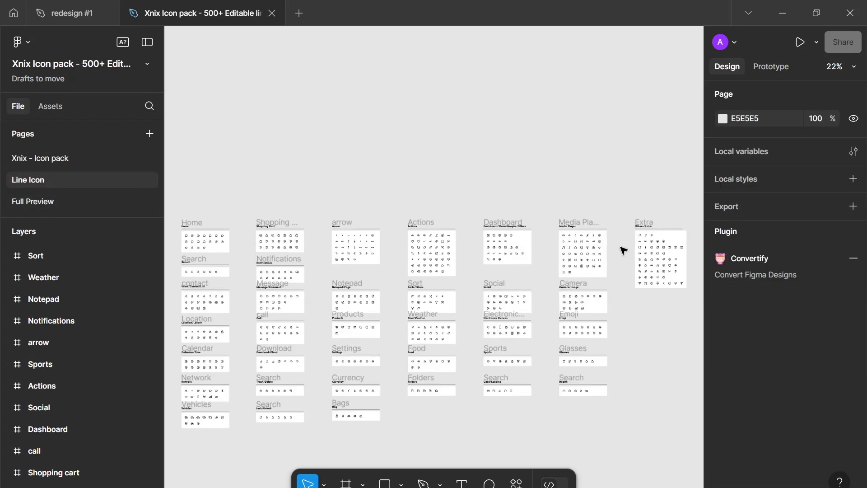
scroll(601, 337, "up", 3)
scroll(600, 337, "down", 5)
scroll(601, 337, "up", 1)
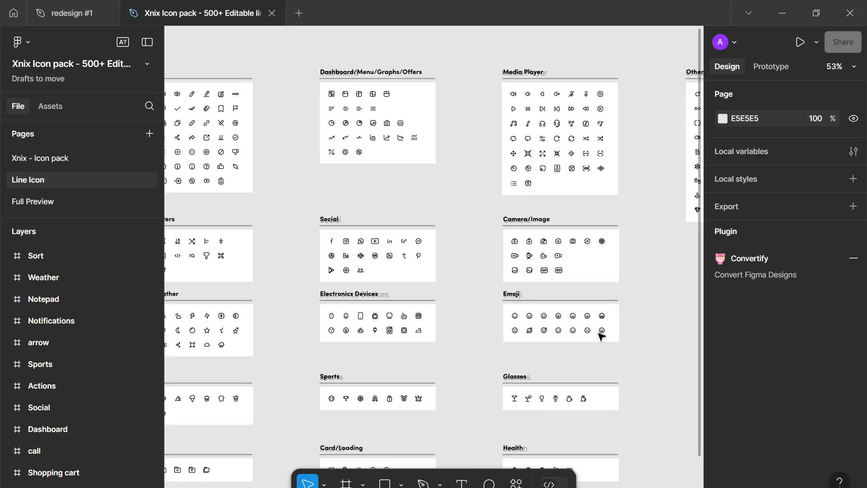
left_click_drag(601, 336, 575, 333)
scroll(575, 332, "up", 1)
scroll(536, 244, "up", 5)
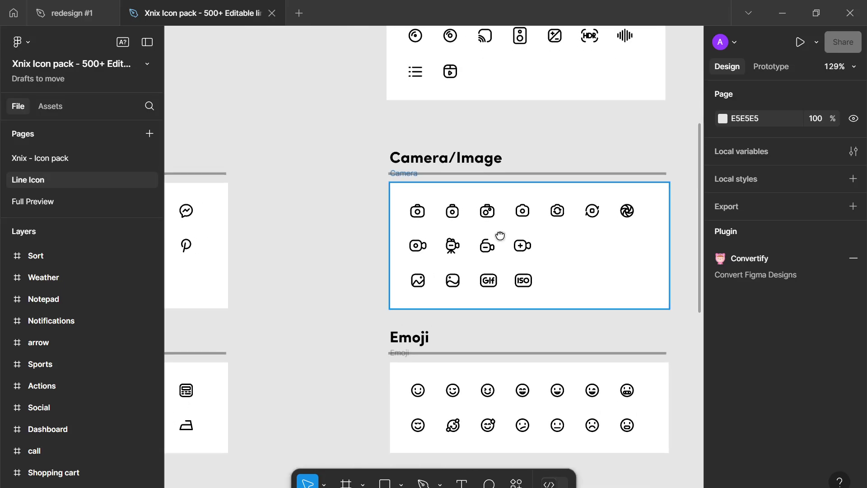
scroll(500, 235, "up", 5)
scroll(468, 242, "up", 2)
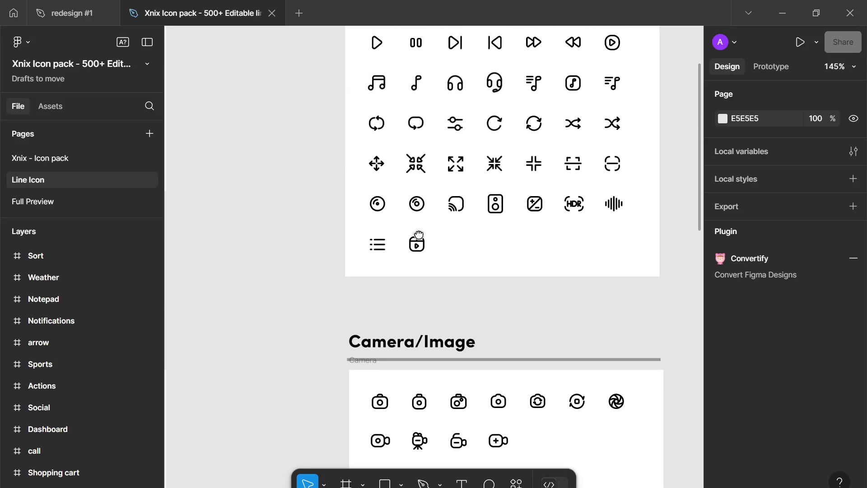
scroll(419, 234, "up", 5)
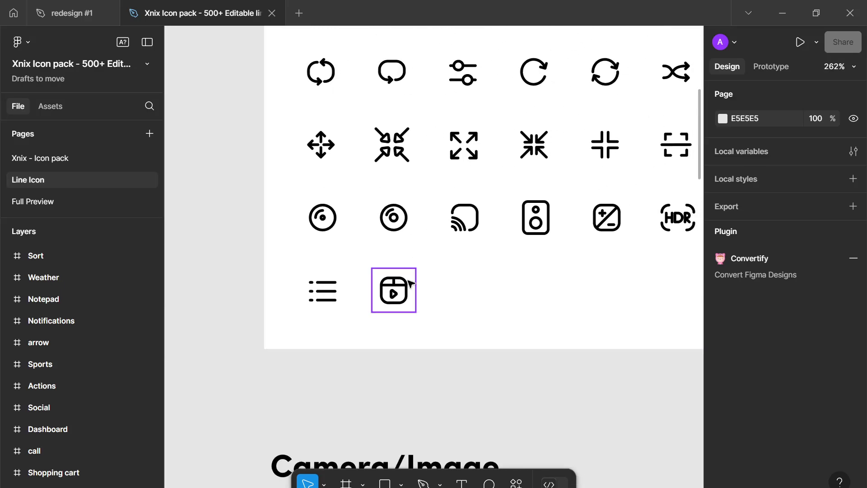
double_click(394, 301)
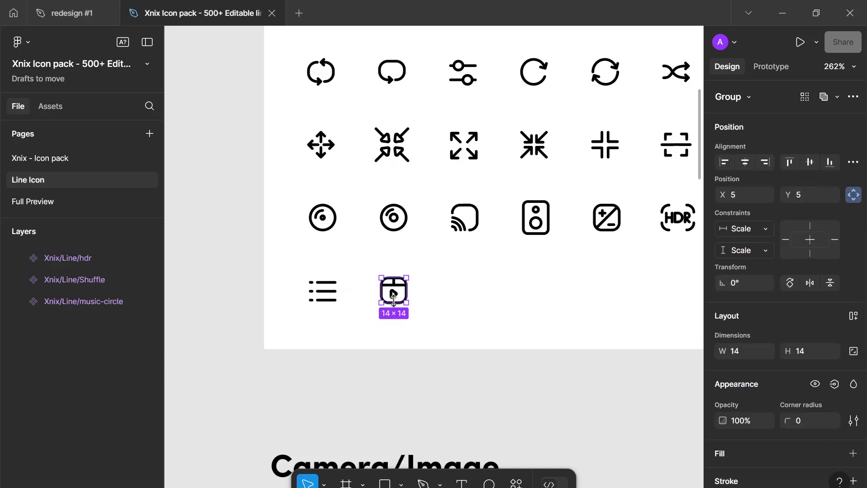
- Switch back to the redesign #1 file and paste the copied icon into the hero's Learn more button
left_click(95, 17)
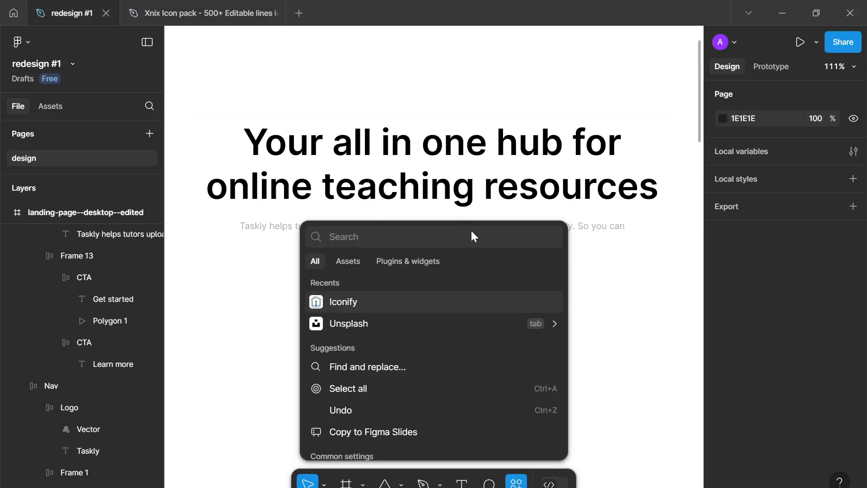
key("Escape")
left_click(625, 350)
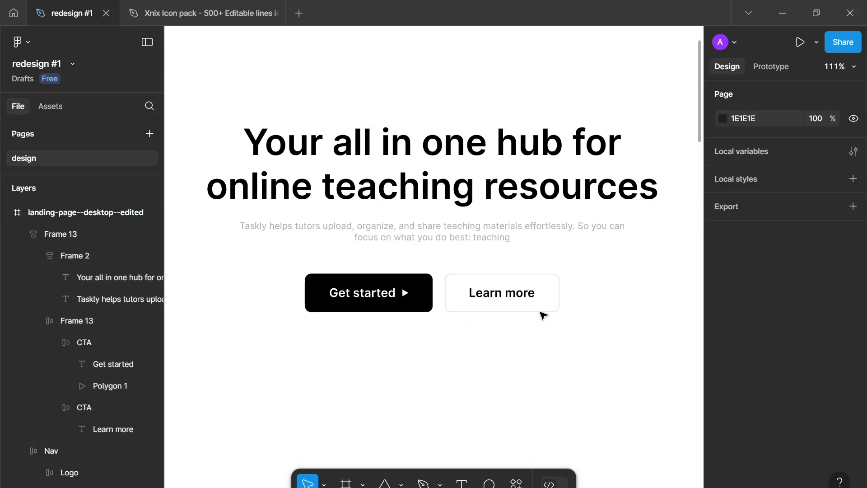
left_click(519, 303)
left_click(520, 303)
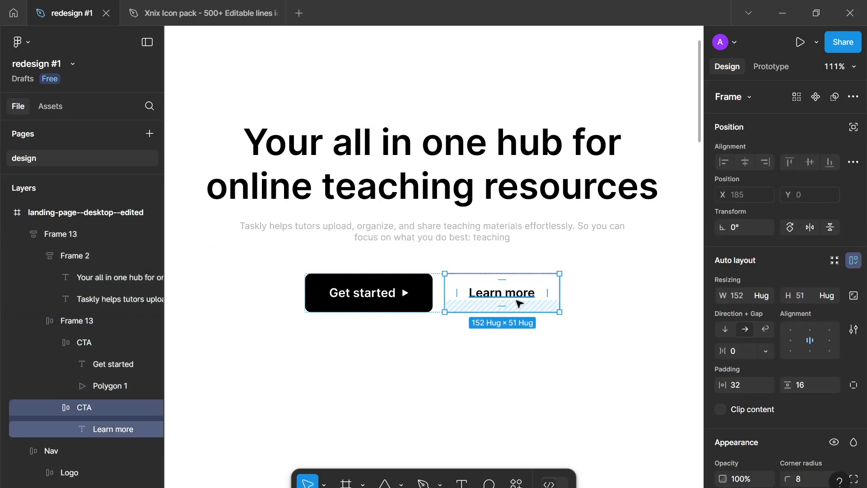
key("ctrl+v")
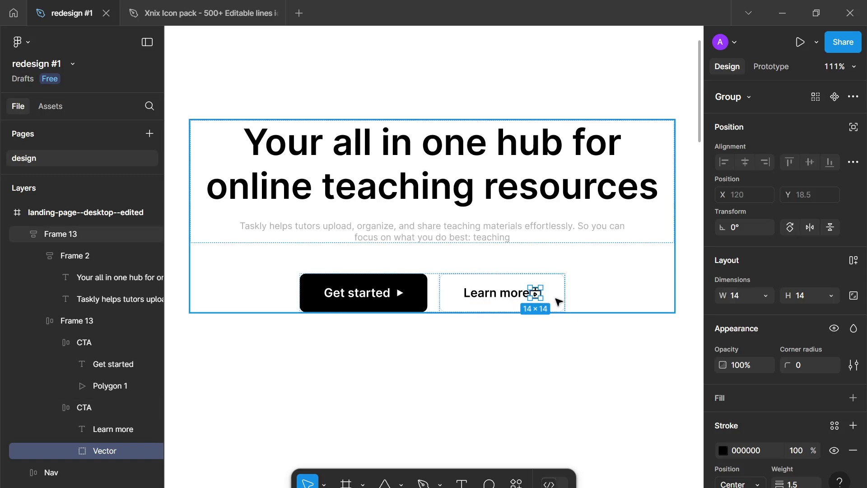
- Outline the stroke of the pasted play icon and set the Learn more button's auto layout gap to 8
scroll(539, 292, "up", 5)
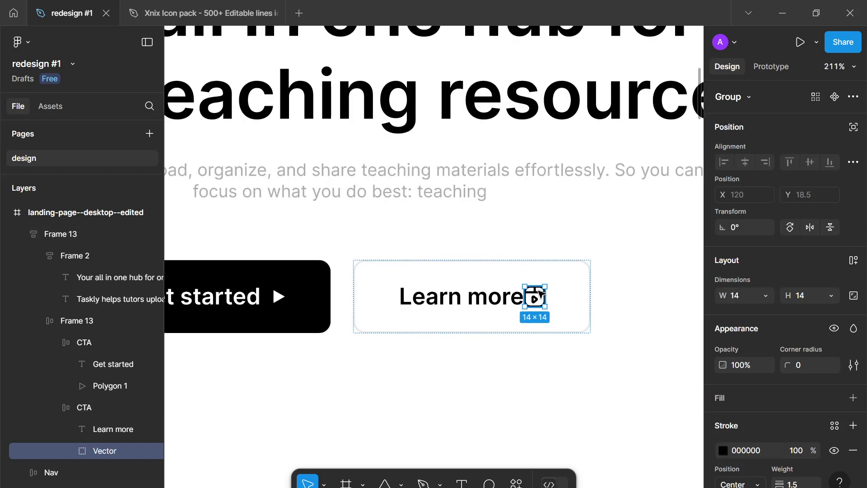
right_click(541, 293)
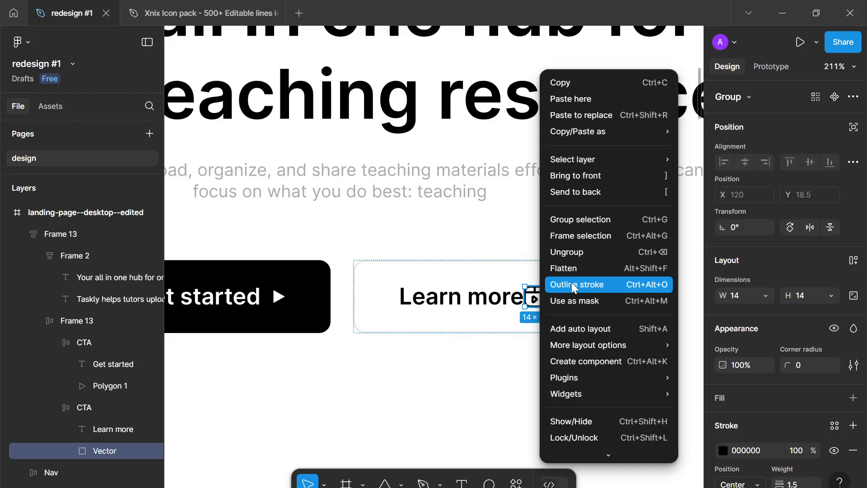
left_click(573, 285)
left_click(573, 286)
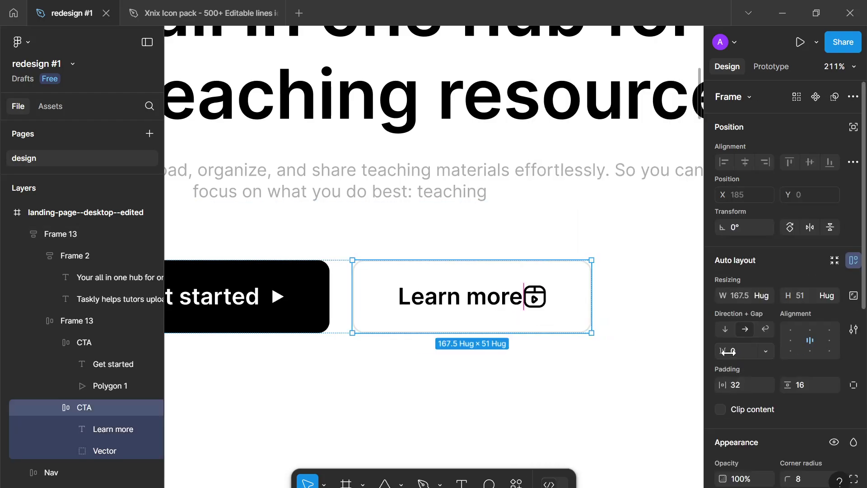
type("8")
key("Return")
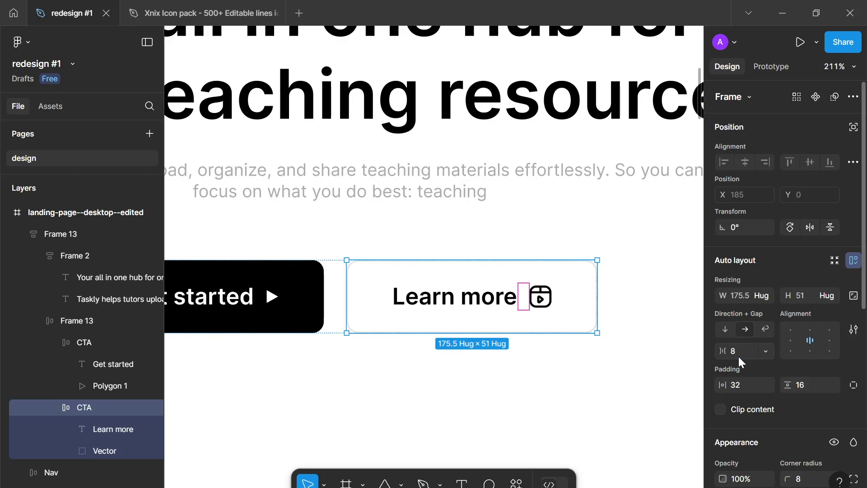
- Lock the aspect ratio of the play icon in the Learn more button and set its height to 14
left_click(547, 302)
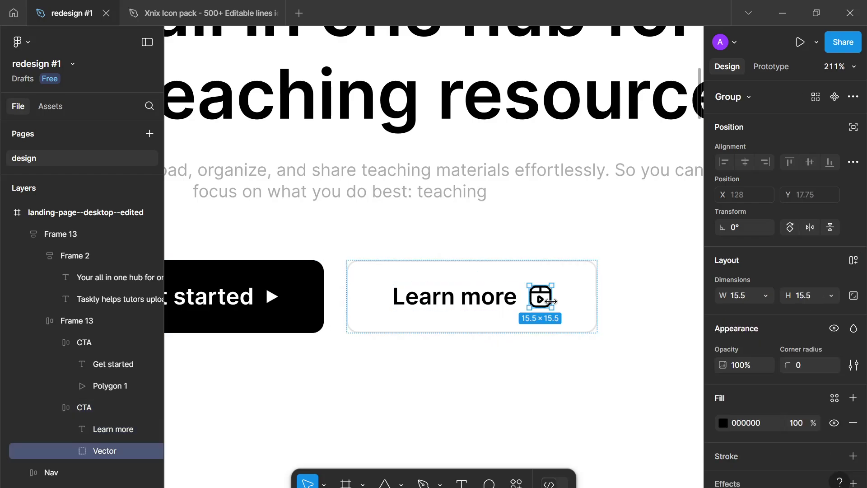
left_click(514, 299)
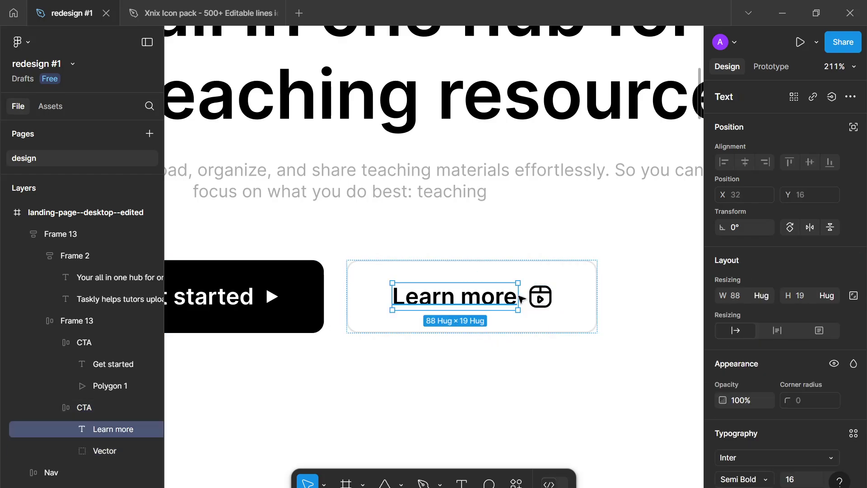
left_click(547, 304)
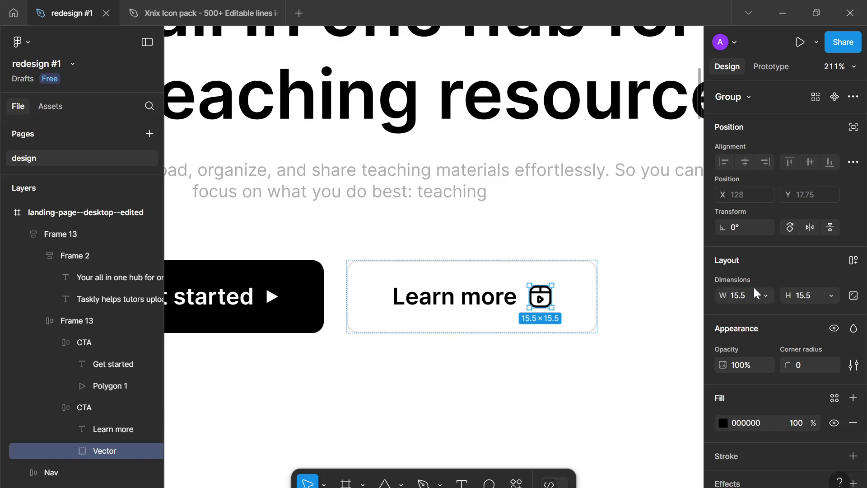
left_click(853, 295)
left_click(806, 296)
type("14")
key("Return")
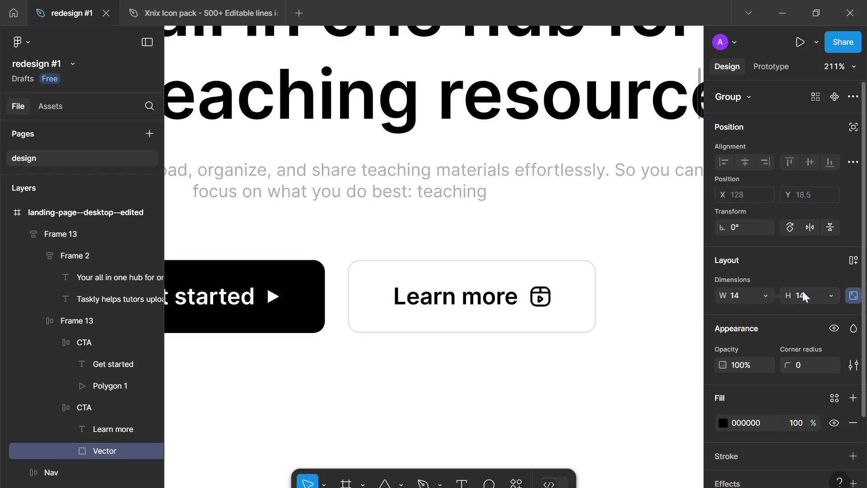
- Compare the edited landing page's hero section with the original landing page frame beside it
left_click(573, 368)
scroll(573, 368, "down", 7)
left_click_drag(573, 369, 550, 326)
scroll(507, 303, "up", 1)
scroll(509, 306, "down", 2)
scroll(467, 323, "up", 2)
scroll(427, 374, "down", 6)
left_click_drag(286, 347, 423, 323)
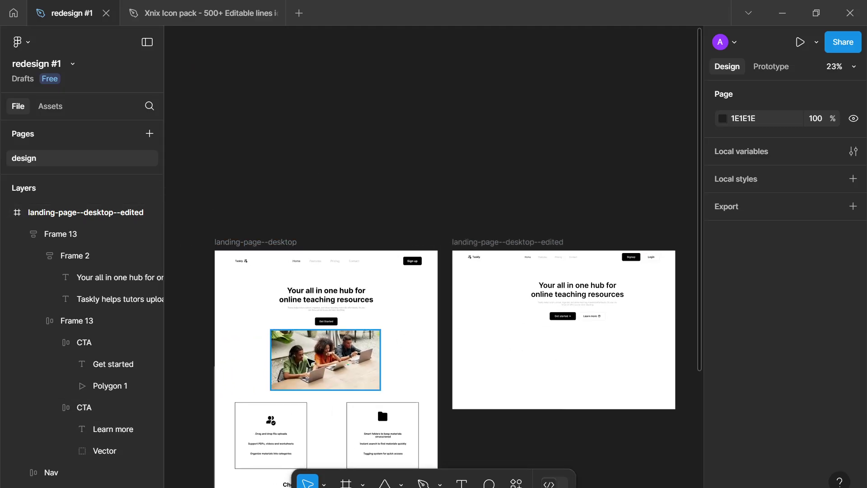
scroll(336, 317, "up", 3)
left_click_drag(569, 361, 455, 380)
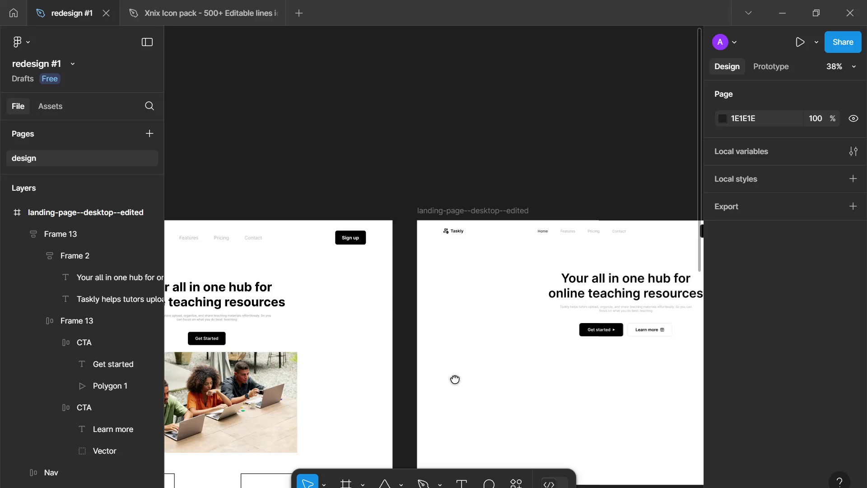
scroll(455, 380, "up", 4)
scroll(421, 377, "right", 5)
left_click_drag(356, 416, 392, 388)
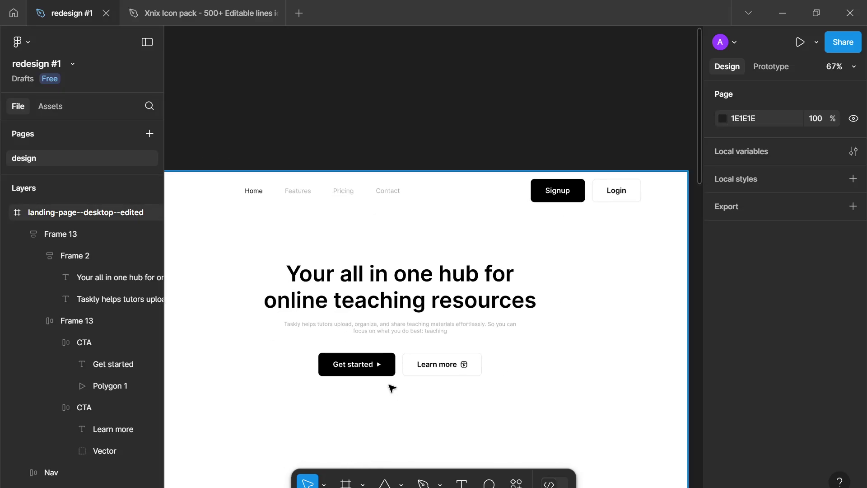
- Open the hero heading "Your all in one hub for online teaching resources" for text editing
double_click(377, 304)
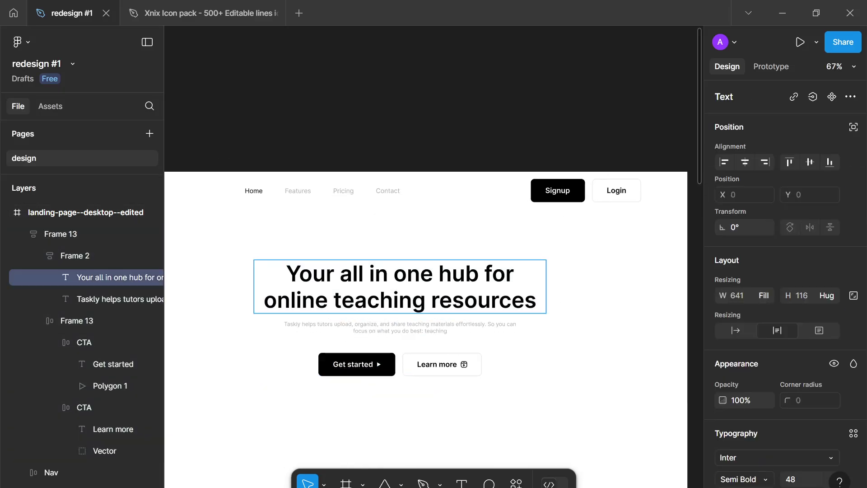
scroll(337, 334, "up", 3)
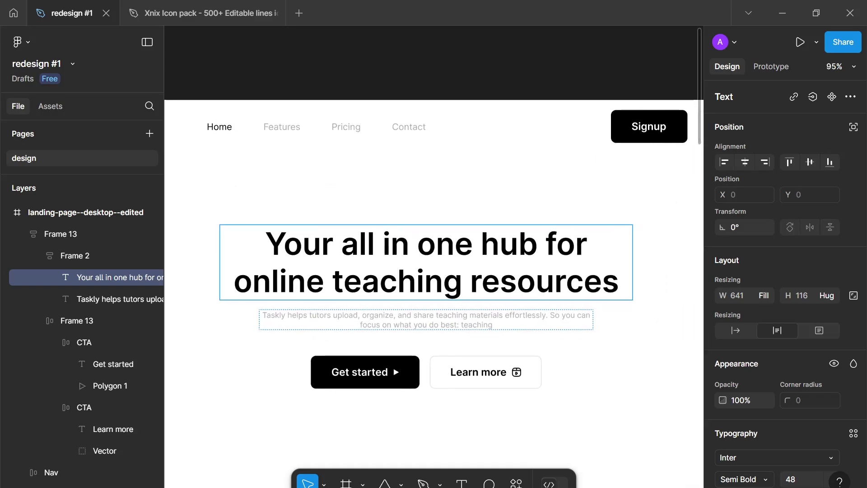
left_click_drag(320, 244, 557, 243)
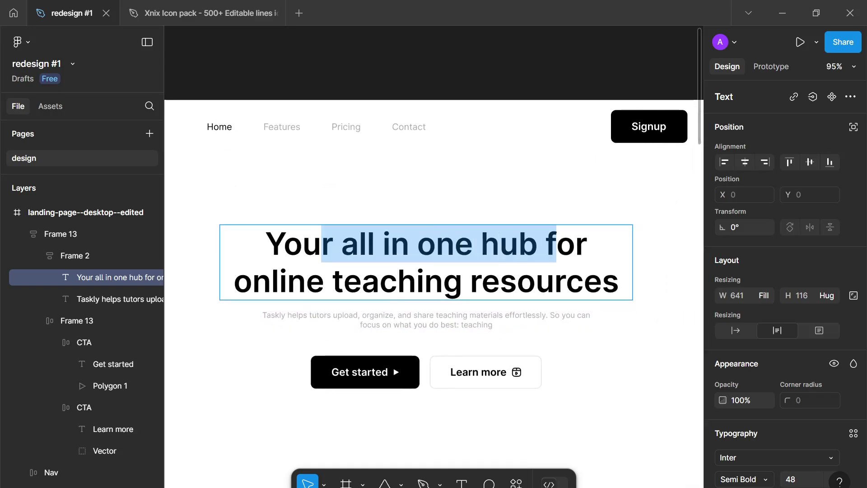
left_click(343, 281)
left_click_drag(343, 281, 482, 280)
left_click(482, 281)
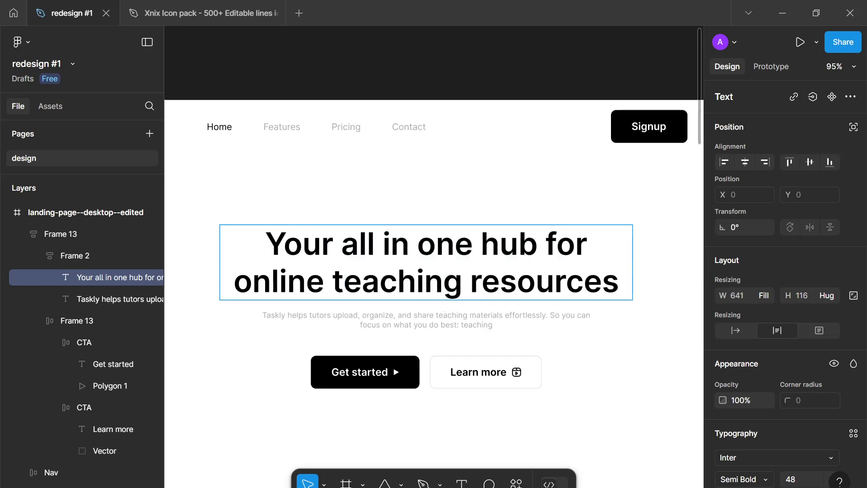
key("Home")
key("shift+Right")
key("shift+Right")
key("shift+Right")
key("shift+Right")
key("shift+Right")
key("shift+Right")
key("shift+Right")
key("shift+Right")
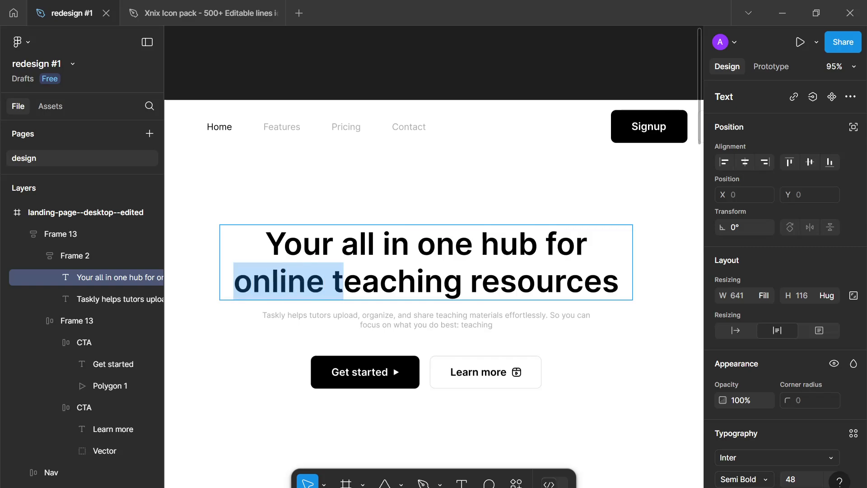
key("shift+Right")
key("shift+Right")
key("shift+Right")
key("shift+Right")
key("shift+Right")
key("shift+Right")
key("Right")
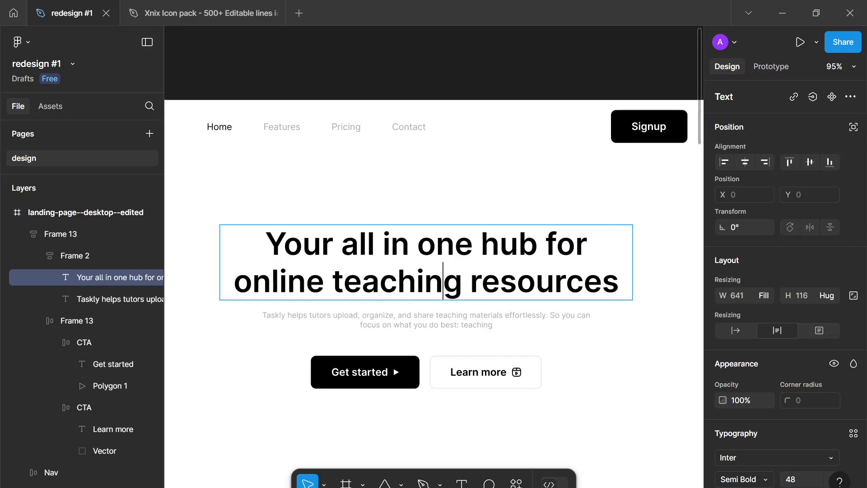
- Change the font of the words "teaching resources" in the hero heading to Playfair Display
key("ctrl+Left")
key("shift+Right")
key("shift+Right")
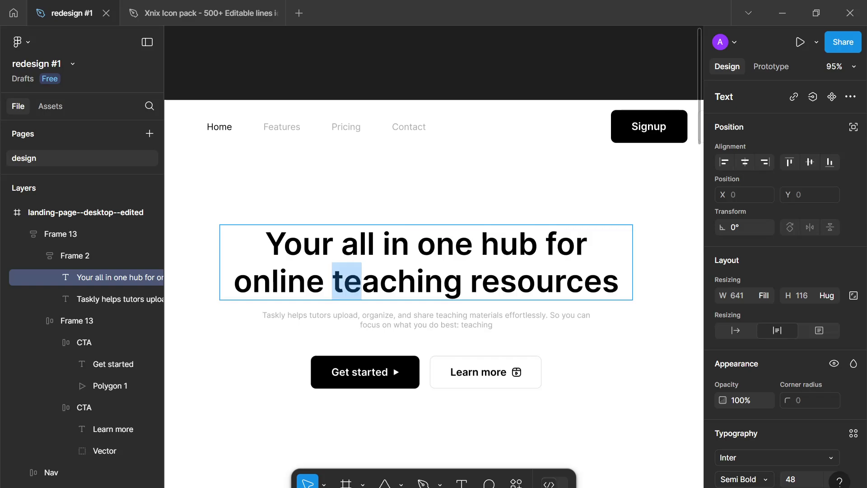
key("Left")
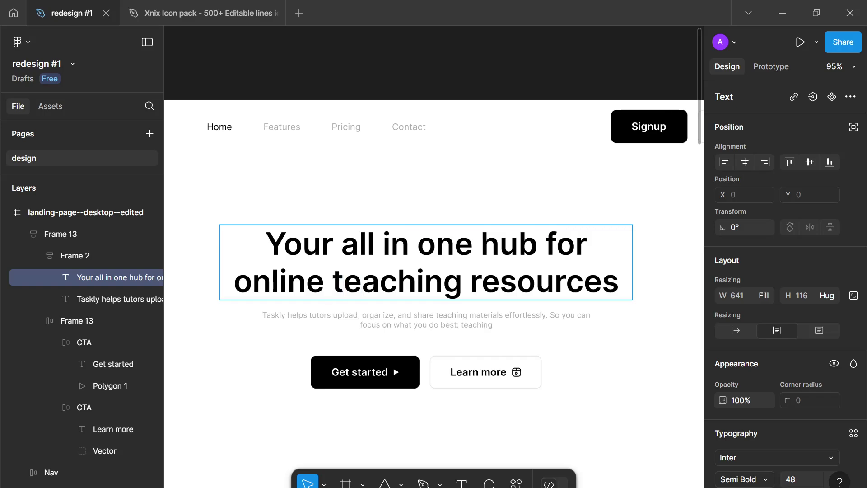
key("shift+Right")
key("shift+Right")
key("shift+Right")
key("shift+Right")
key("shift+Right")
key("shift+Right")
key("shift+Right")
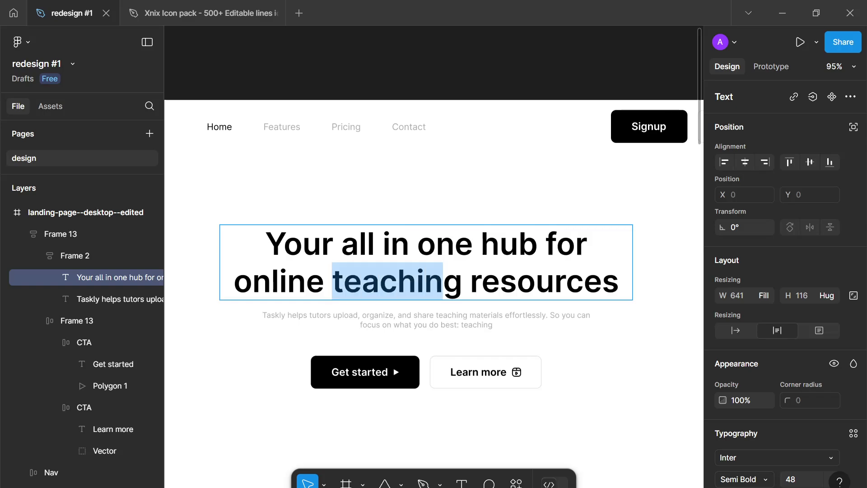
key("shift+Right")
key("shift+Right")
key("shift+Right")
key("shift+Right")
key("shift+Right")
key("shift+Right")
key("shift+Right")
key("shift+Right")
key("shift+Right")
key("shift+Right")
key("shift+Right")
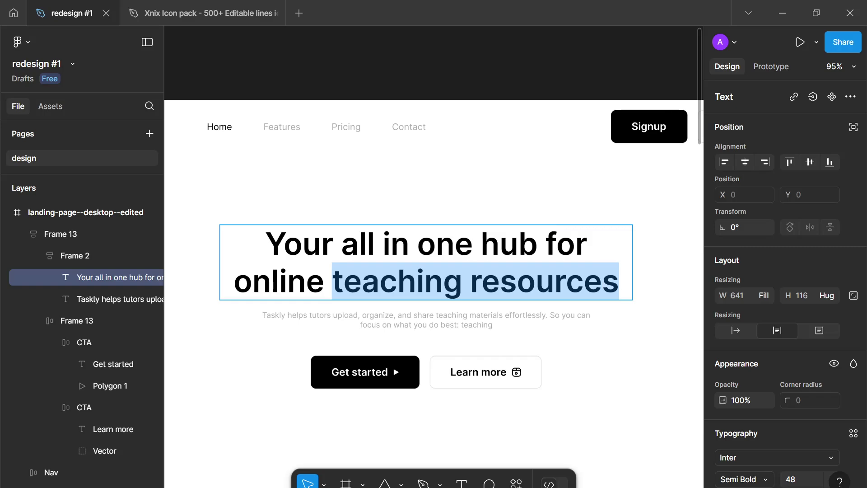
scroll(760, 310, "down", 2)
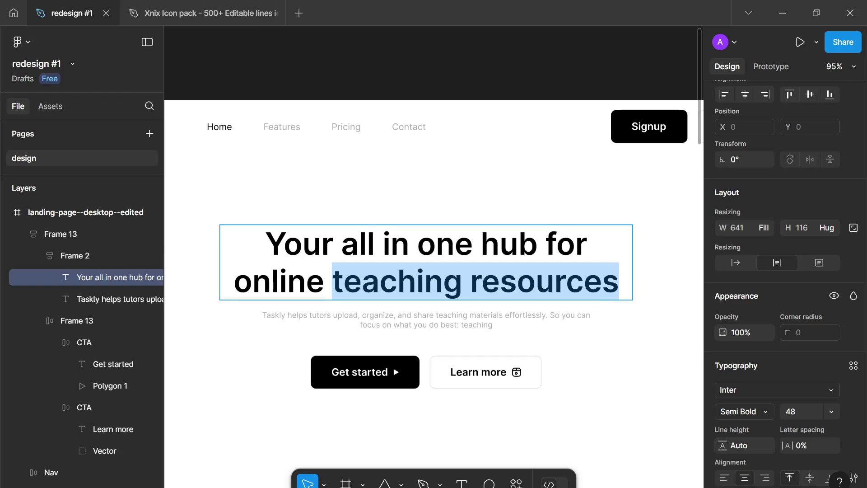
scroll(765, 369, "down", 2)
left_click(776, 322)
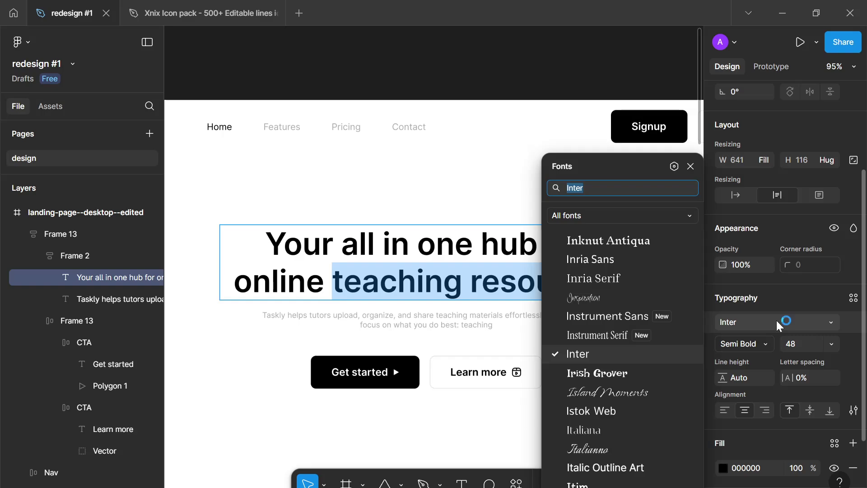
type("playfair")
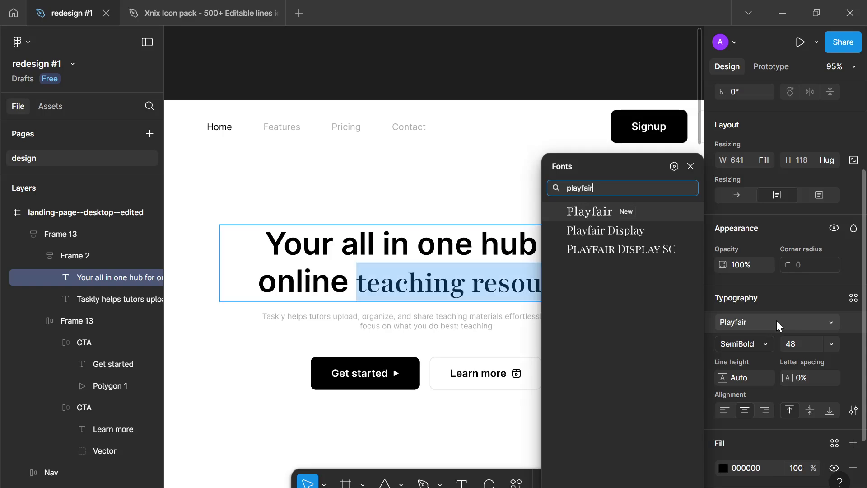
left_click(653, 229)
key("Escape")
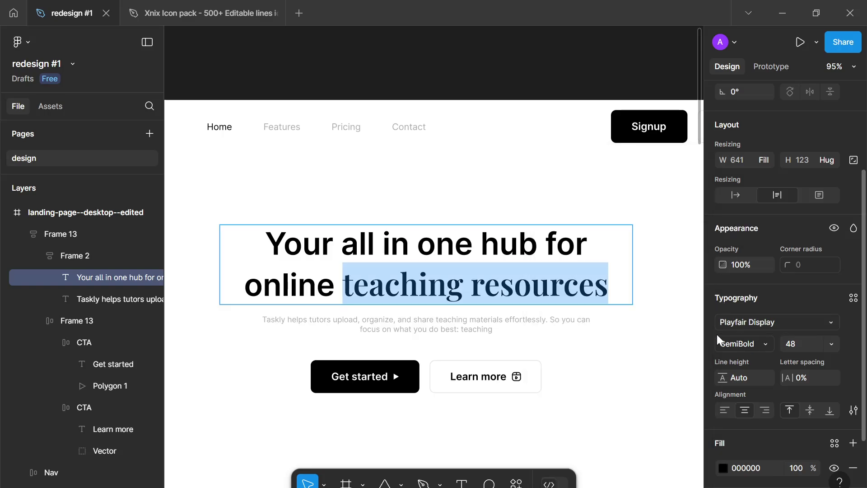
- Give the words "teaching resources" in the hero heading an orange fill of FF6200
scroll(638, 330, "down", 1)
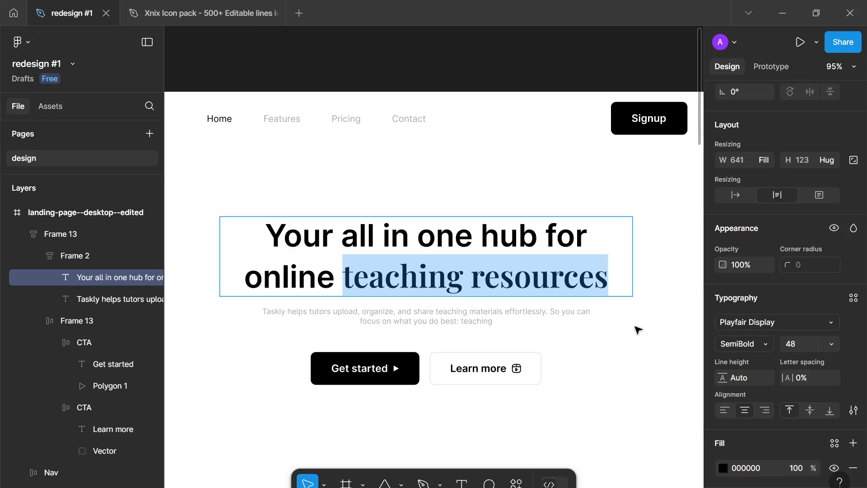
scroll(758, 368, "down", 3)
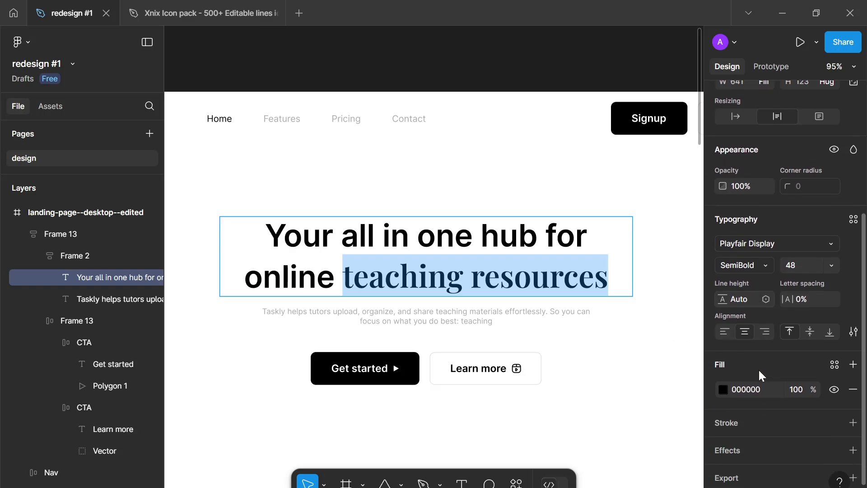
left_click(722, 377)
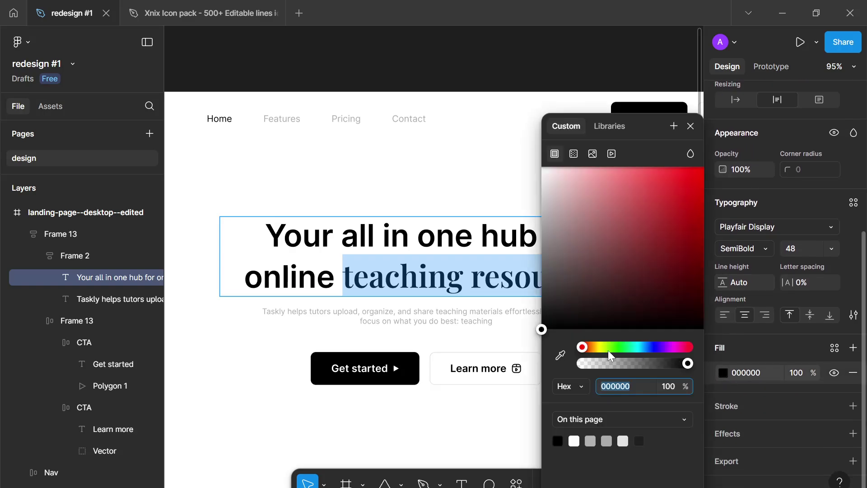
left_click(590, 348)
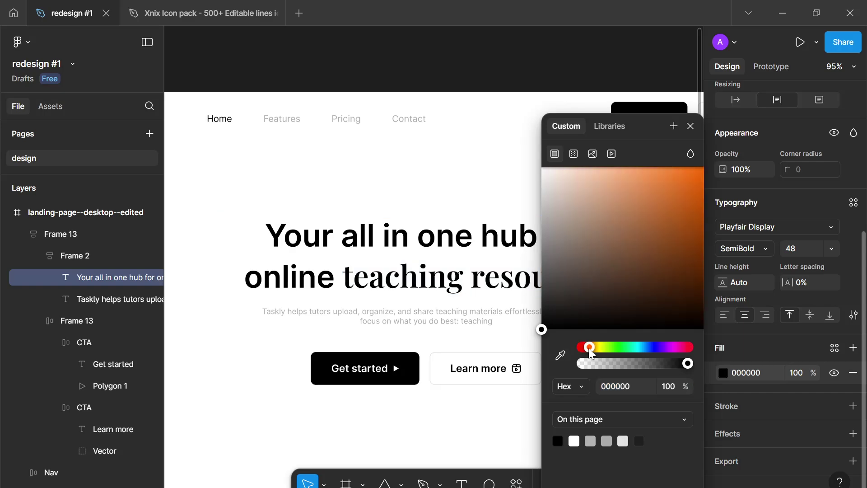
left_click_drag(591, 353, 590, 353)
left_click_drag(646, 223, 732, 66)
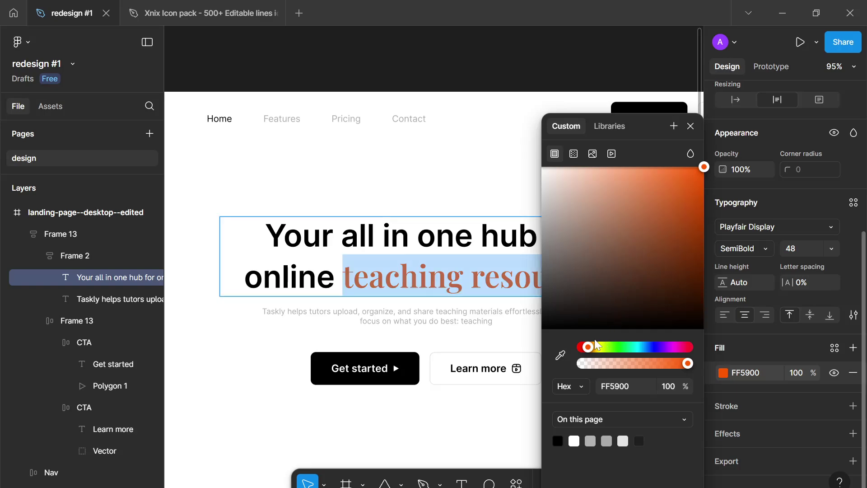
left_click_drag(590, 352, 590, 353)
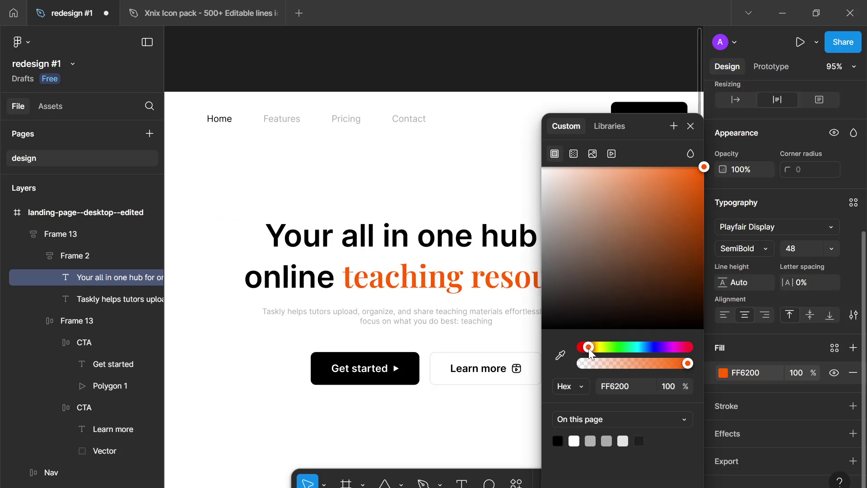
left_click(691, 126)
key("Escape")
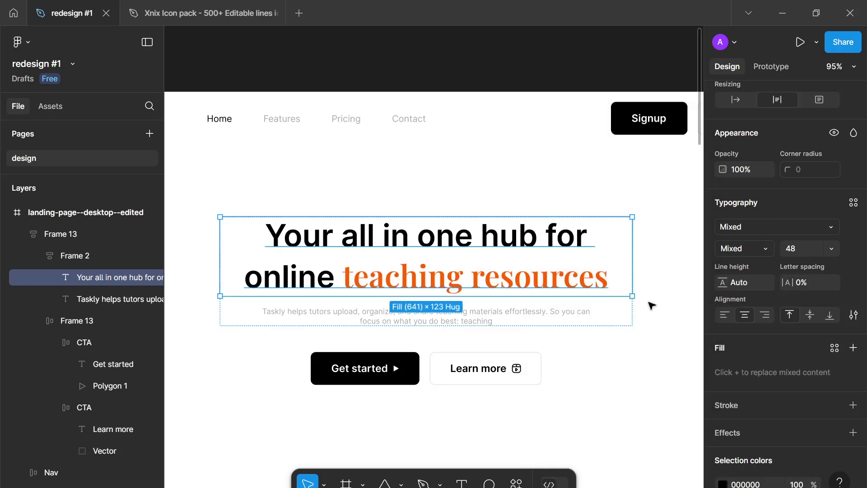
- Compare the restyled heading in the edited landing page with the hero section of the original landing page frame
scroll(640, 312, "down", 5)
left_click(610, 385)
scroll(610, 386, "down", 5)
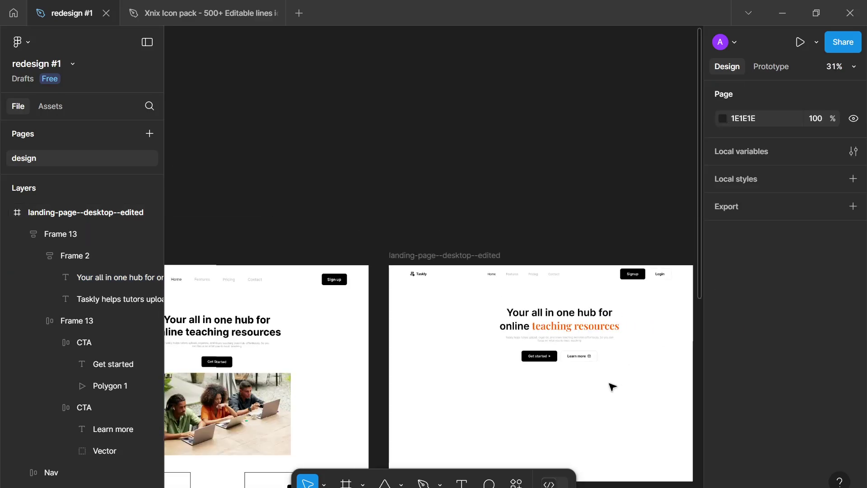
scroll(573, 366, "up", 3)
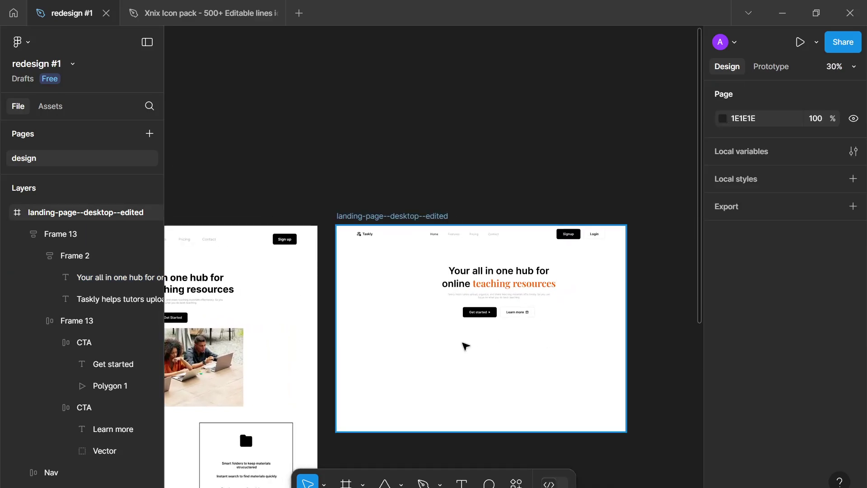
scroll(523, 323, "down", 2)
left_click_drag(523, 323, 539, 323)
left_click(554, 287)
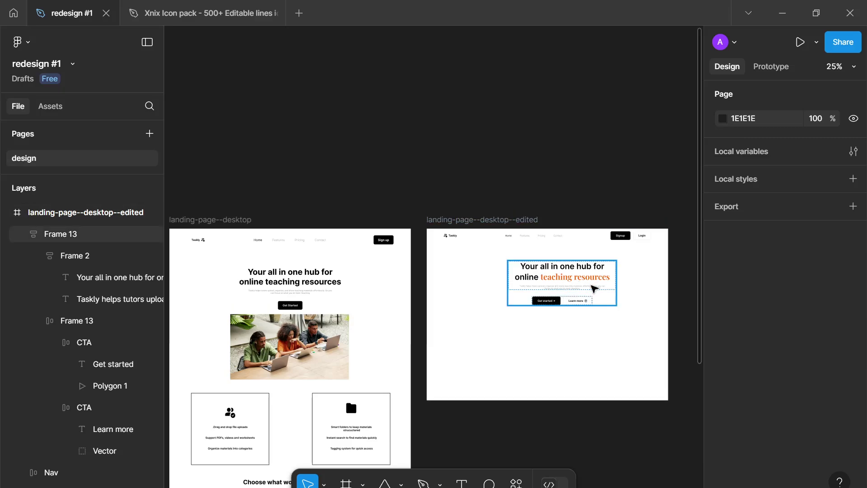
left_click(508, 288)
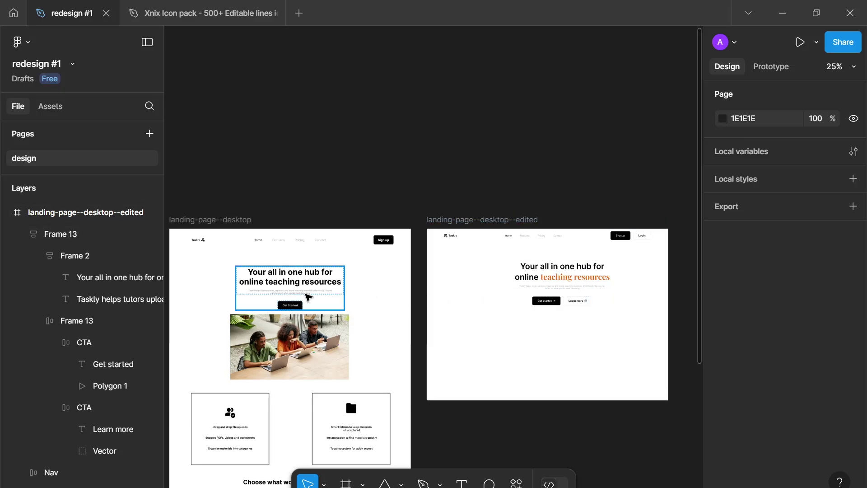
left_click(578, 275)
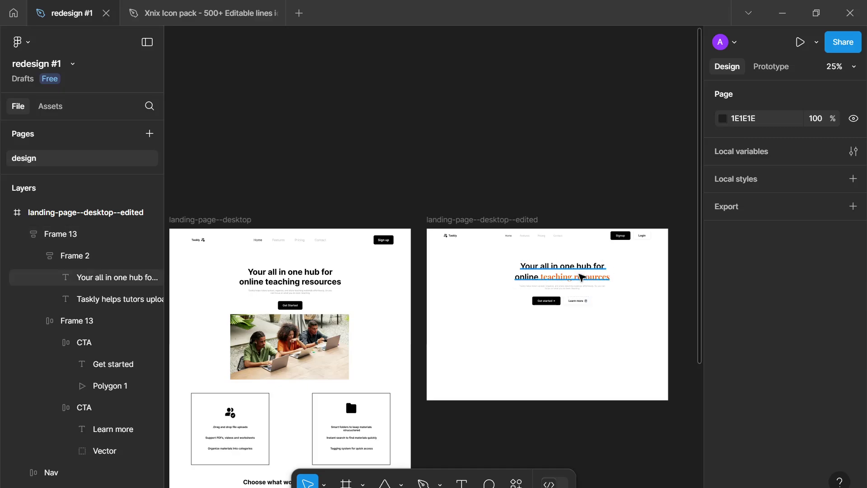
- Set the auto layout gap between the hero's text block and its button row to 32
scroll(579, 273, "up", 3)
left_click(574, 300)
scroll(740, 375, "down", 2)
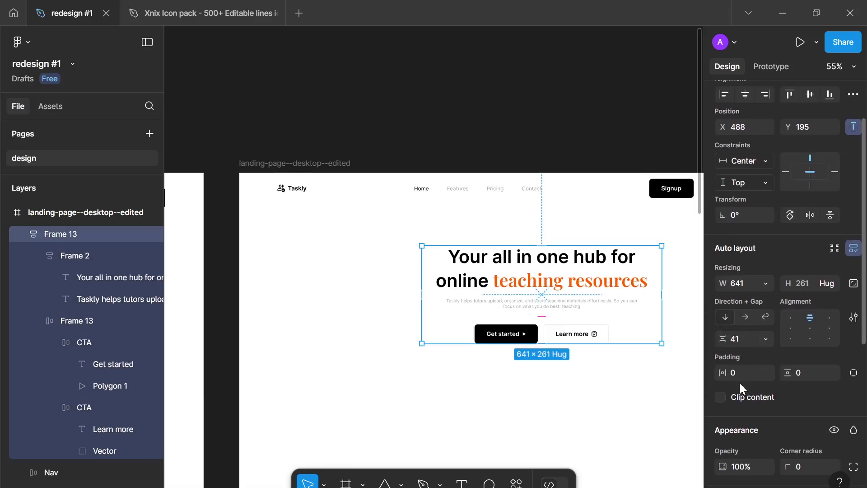
scroll(647, 332, "up", 3)
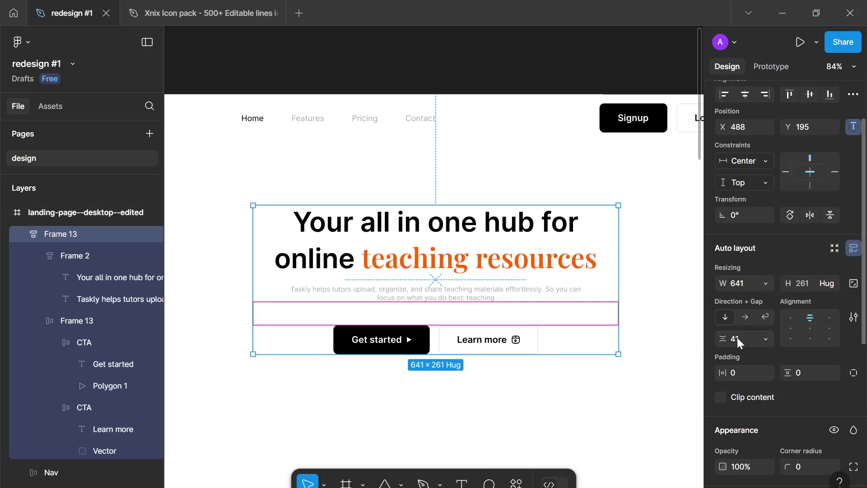
left_click(737, 337)
type("32")
key("Return")
- Select the hero heading text and fine-tune its line height, making it slightly tighter
left_click(500, 271)
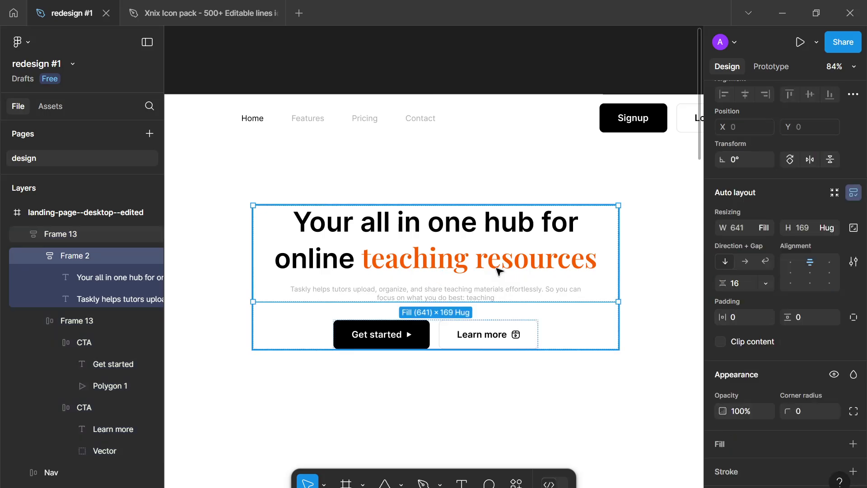
left_click(548, 263)
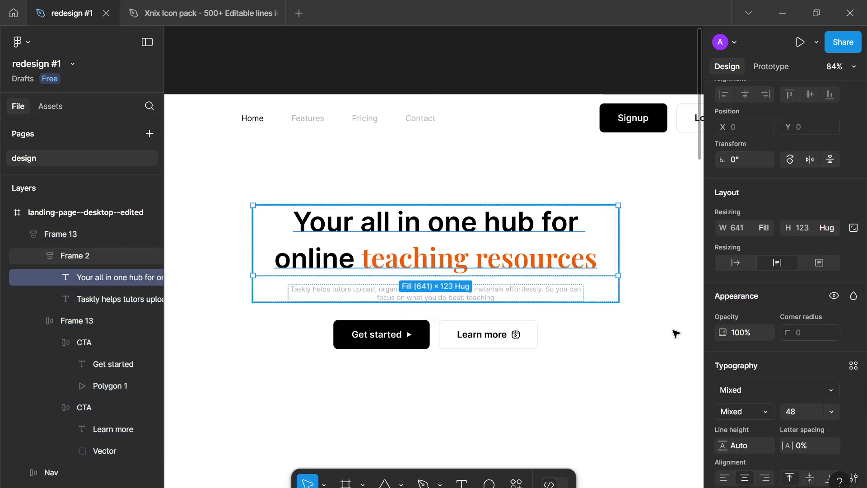
left_click(743, 448)
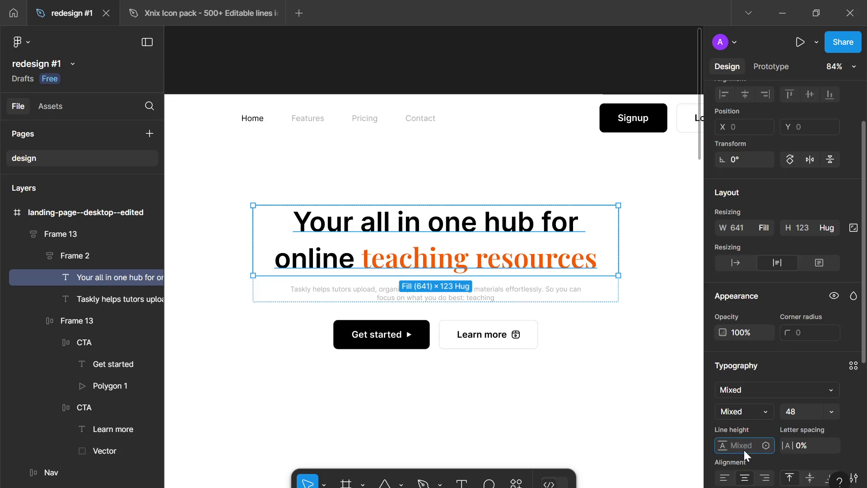
key("Up")
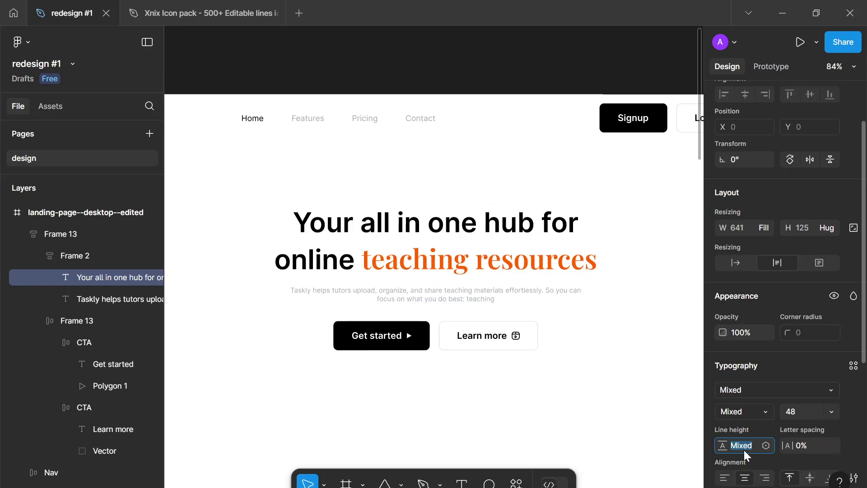
key("Down")
key("Down")
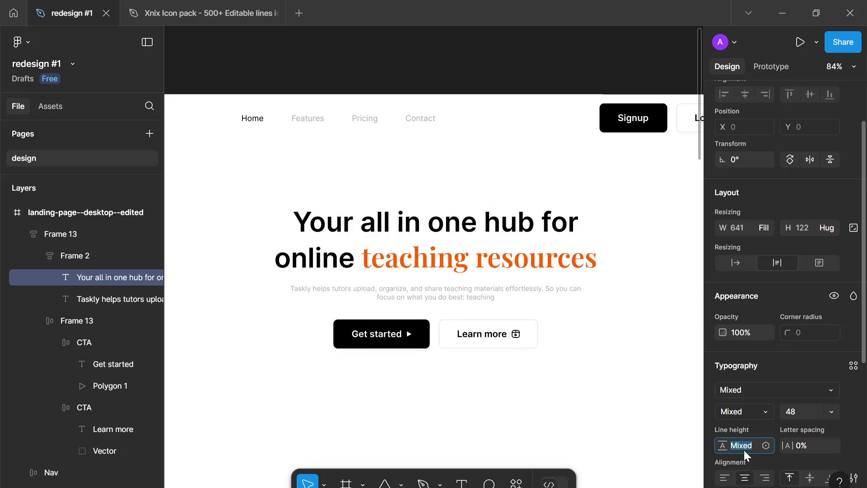
- Set the line height of the "Your all in one hub for online teaching resources" heading to 52
key("Up")
key("Down")
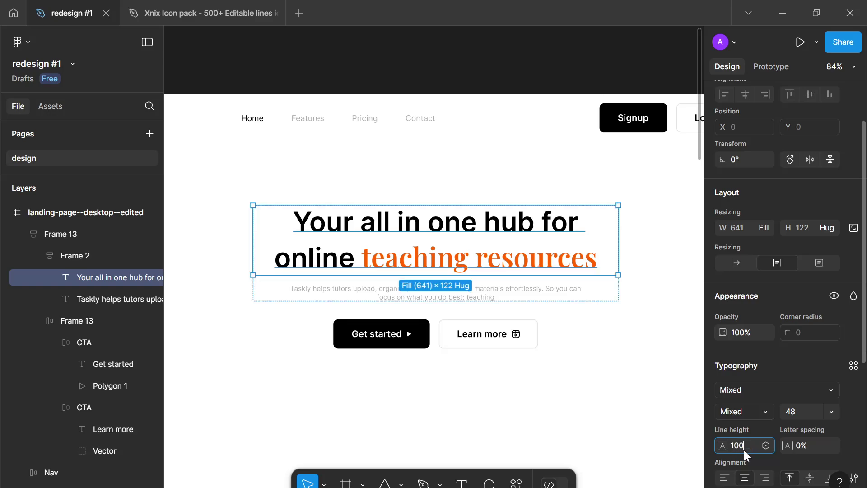
key("Return")
left_click(744, 449)
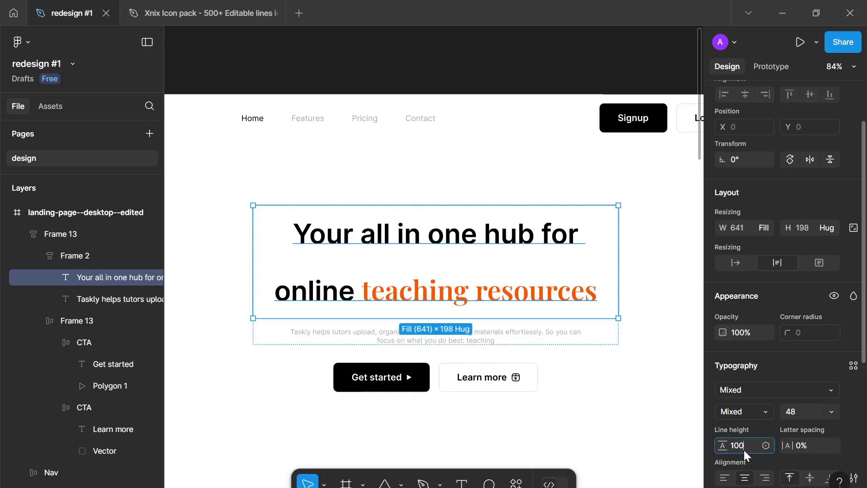
key("Down")
key("Down")
key("Down")
key("Down")
key("Down")
key("Down")
key("Down")
key("Down")
key("Down")
key("Down")
key("Down")
key("Down")
key("Down")
key("Down")
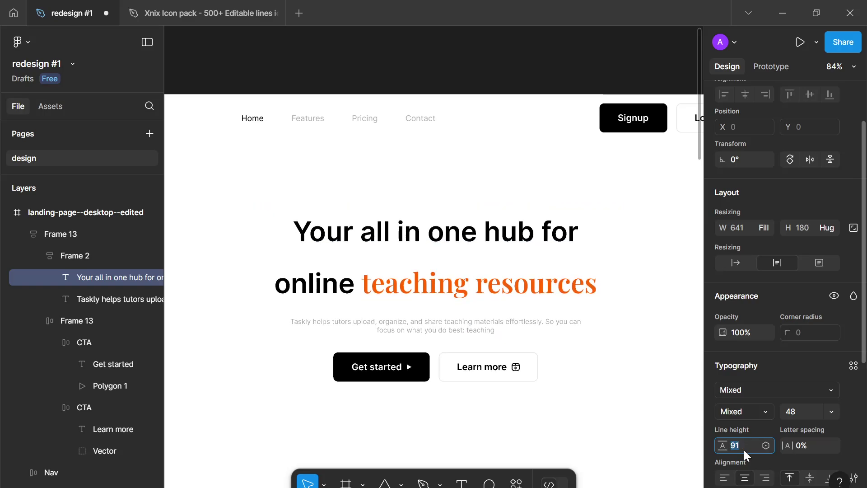
key("Down")
key("Down")
key("Down")
key("Down")
key("Down")
key("Down")
key("Down")
key("Down")
key("Down")
key("Down")
key("Down")
key("Down")
key("Down")
key("Down")
key("Down")
key("Down")
key("Down")
key("Down")
key("Down")
key("Down")
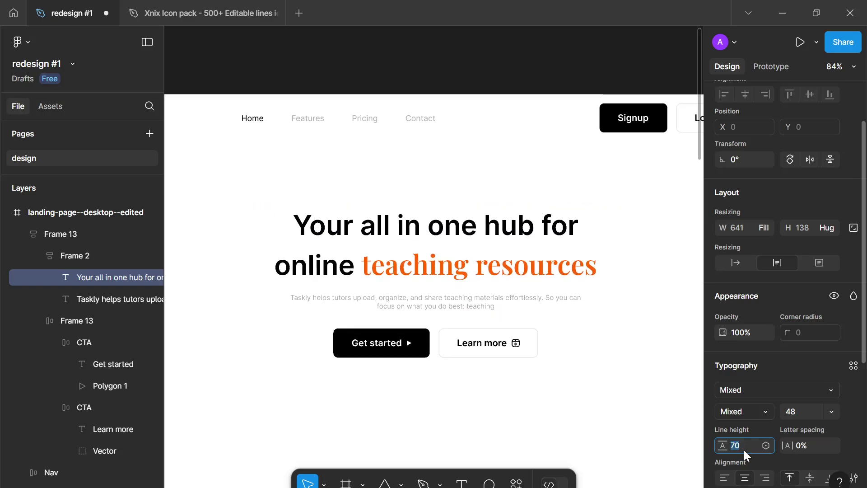
key("Down")
key("Down")
key("Down")
key("Down")
key("Down")
key("Down")
key("Down")
key("Down")
key("Down")
key("Down")
key("Down")
key("Down")
key("Down")
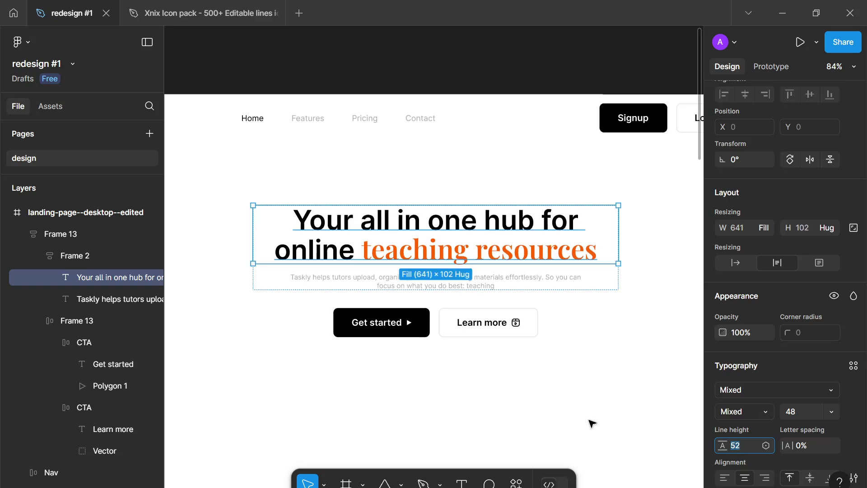
key("Escape")
- Duplicate the hero photo from the landing-page--desktop frame into landing-page--desktop--edited, placing it below the two call-to-action buttons
scroll(592, 423, "down", 5)
left_click_drag(591, 420, 564, 327)
scroll(552, 396, "down", 3)
scroll(554, 333, "up", 1)
scroll(554, 334, "down", 3)
scroll(554, 333, "left", 3)
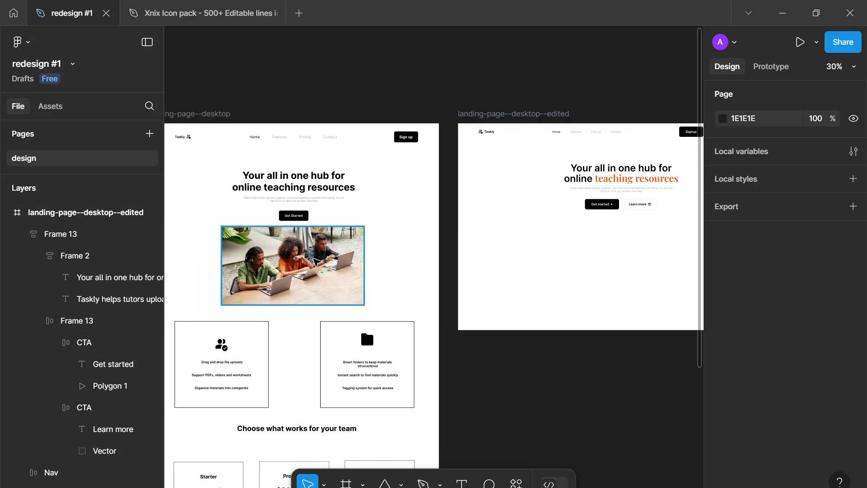
left_click(332, 260)
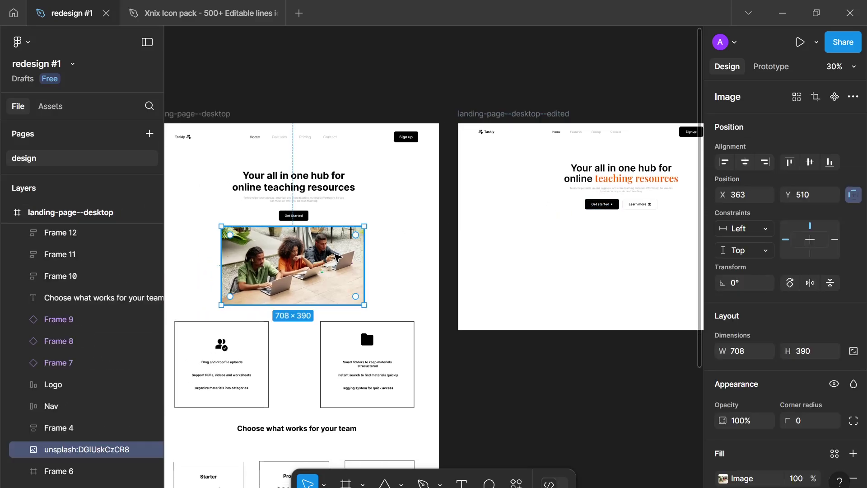
left_click_drag(325, 256, 447, 265, "alt")
scroll(432, 275, "up", 1)
scroll(435, 279, "up", 3)
left_click_drag(441, 131, 409, 130)
left_click(444, 249)
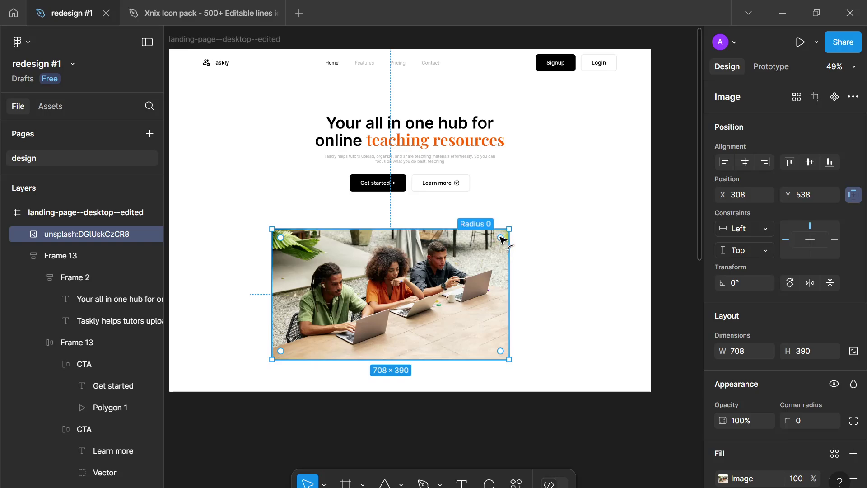
- Round the duplicated hero photo's corners into a pill shape with a corner radius of 195
left_click_drag(500, 238, 350, 359)
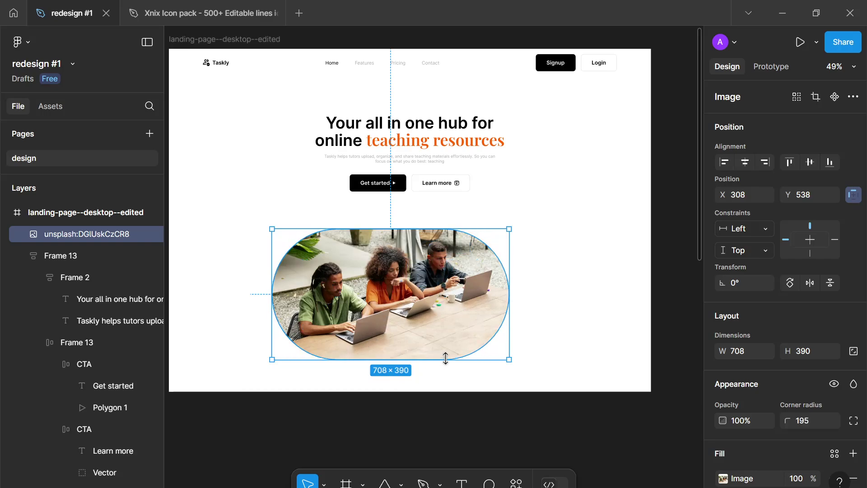
left_click(461, 370)
scroll(466, 373, "down", 4)
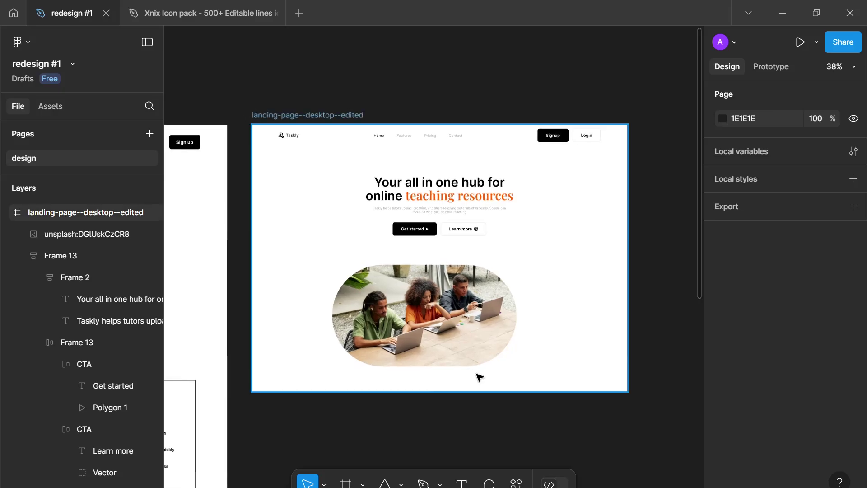
- Enlarge the rounded hero photo to about 952 × 416 and move it to about X 279, Y 476 beneath the buttons
left_click(492, 348)
left_click_drag(469, 348, 584, 332)
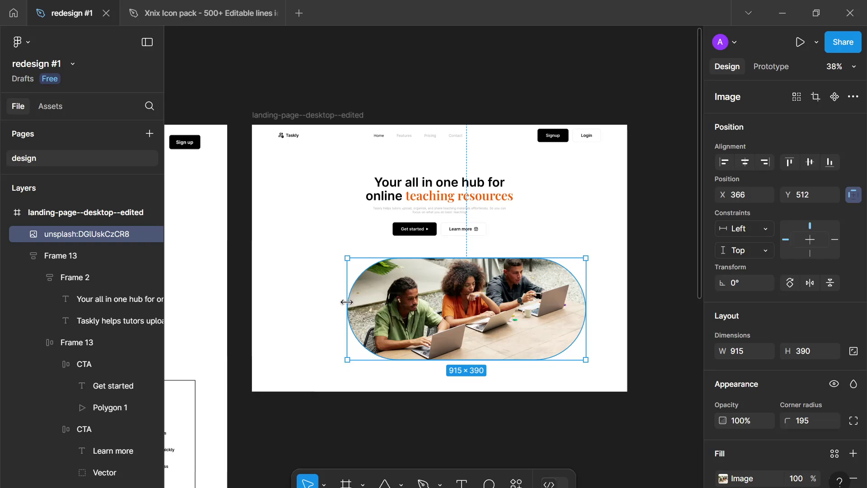
left_click_drag(346, 301, 337, 302)
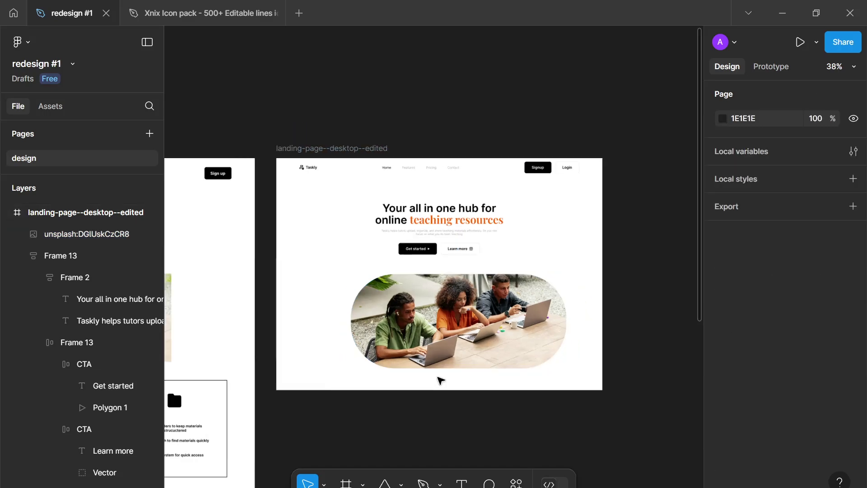
scroll(422, 385, "down", 1)
scroll(422, 387, "up", 2)
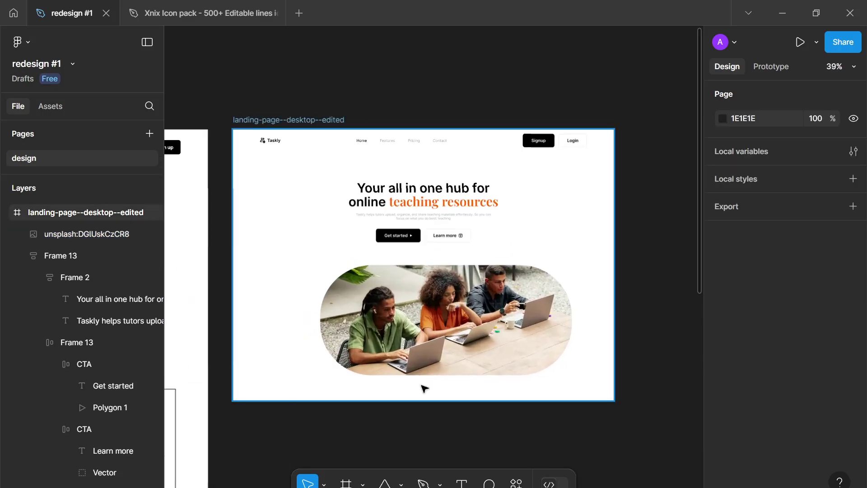
left_click(452, 346)
left_click_drag(446, 340, 438, 336)
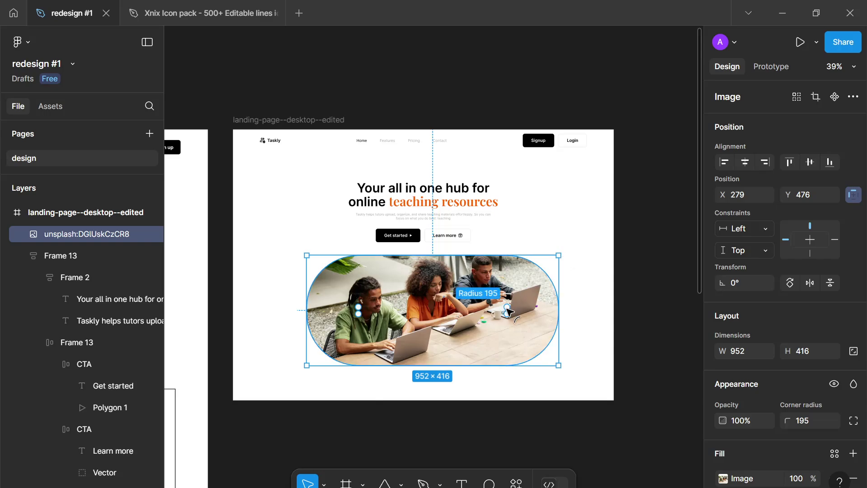
left_click_drag(509, 311, 601, 234)
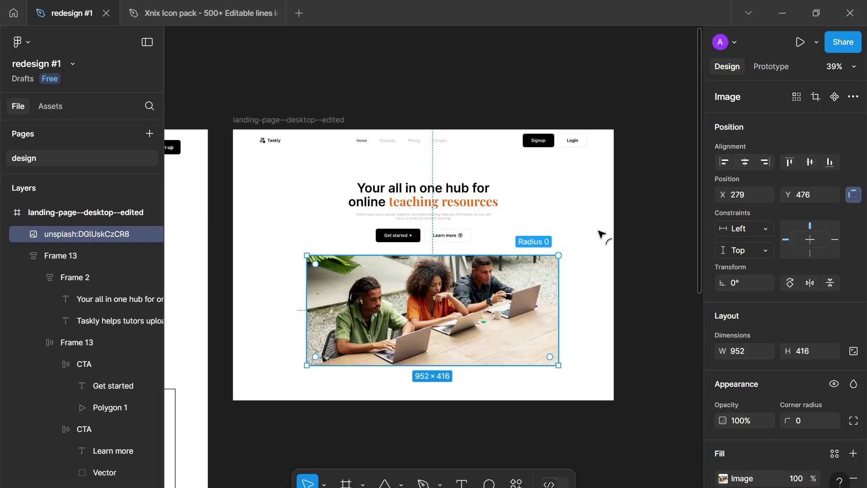
left_click(599, 259)
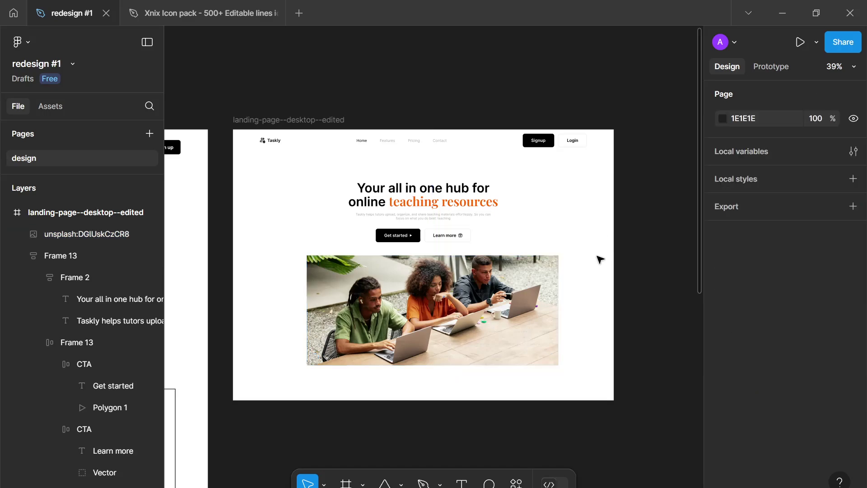
left_click(560, 277)
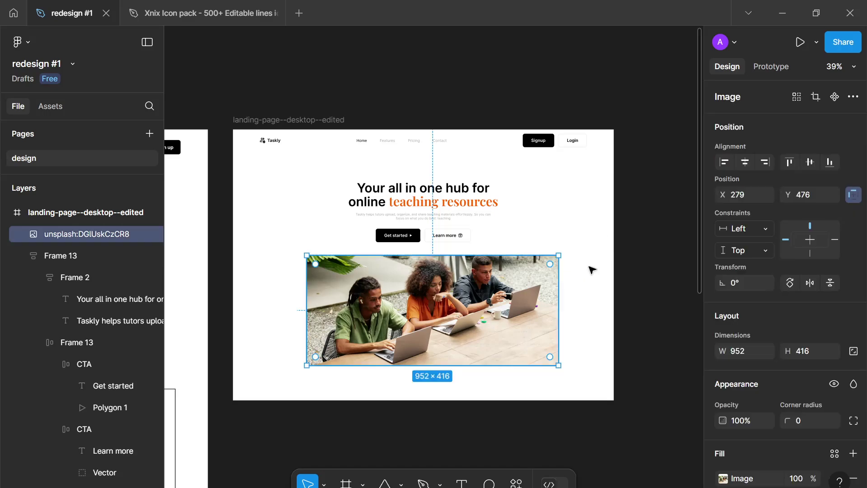
key("ctrl+z")
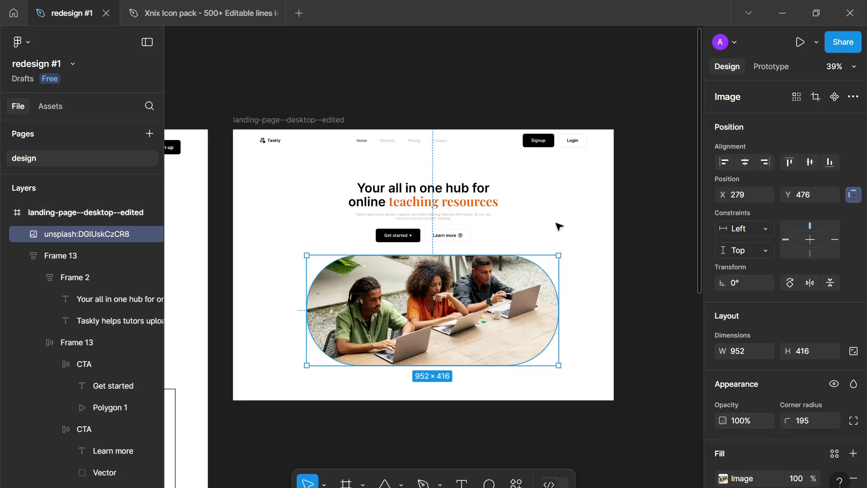
- Combine the hero photo and the heading-and-buttons group in a vertical auto layout with a gap of 48
left_click(578, 297)
left_click_drag(556, 223, 578, 303)
scroll(550, 272, "up", 3)
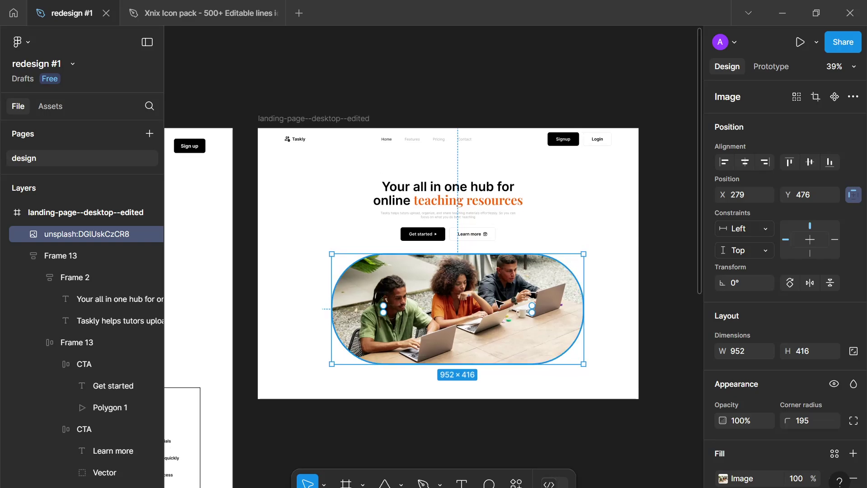
left_click_drag(497, 301, 483, 318)
left_click(436, 194, "shift")
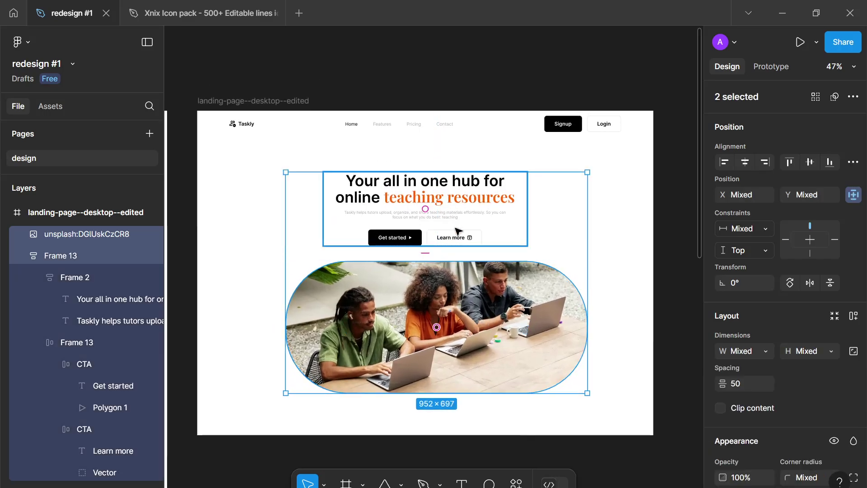
key("shift+a")
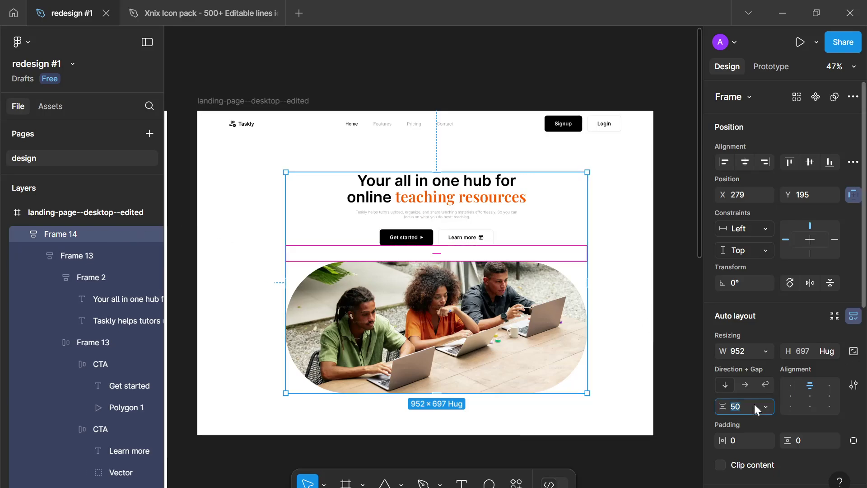
type("48")
key("Return")
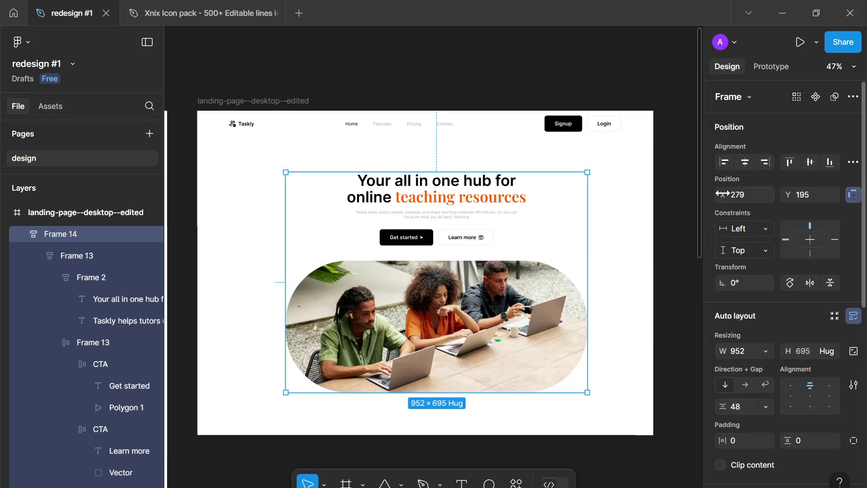
- Center the combined hero frame horizontally and vertically within landing-page--desktop--edited
left_click(744, 162)
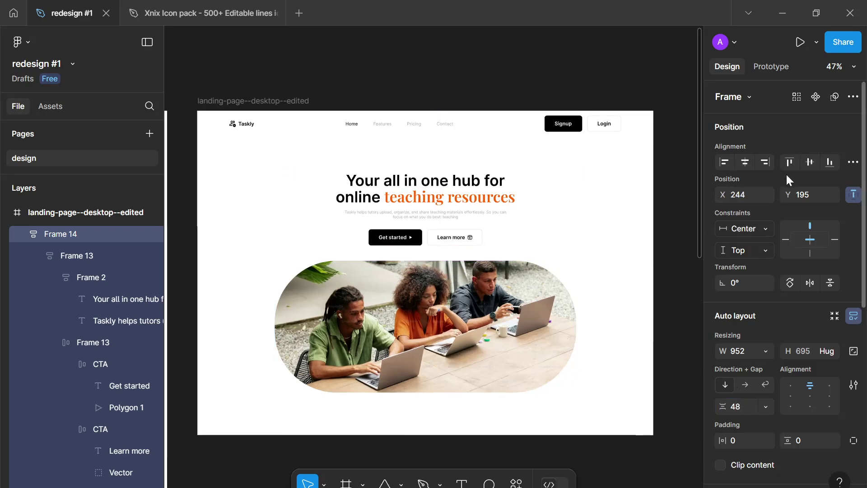
left_click(813, 161)
left_click(615, 285)
- Compare the hero section of landing-page--desktop with the redesigned one in landing-page--desktop--edited
scroll(615, 285, "down", 3)
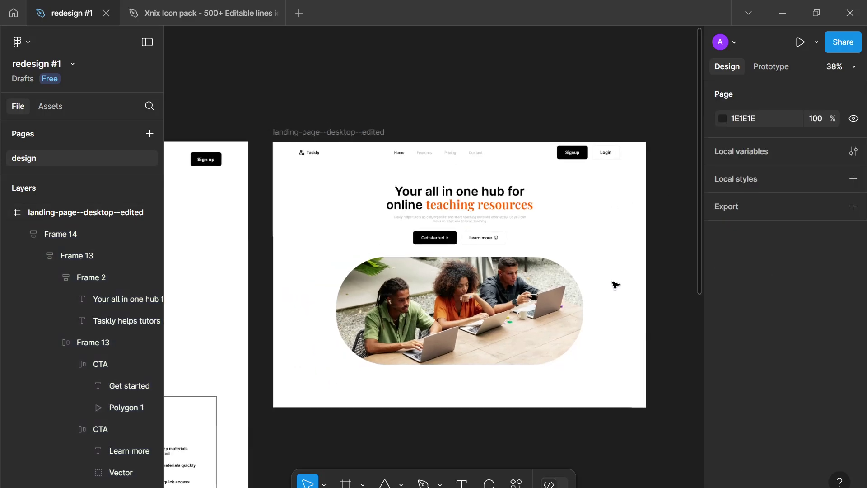
scroll(616, 284, "up", 1)
left_click_drag(616, 285, 634, 246)
scroll(634, 246, "up", 4)
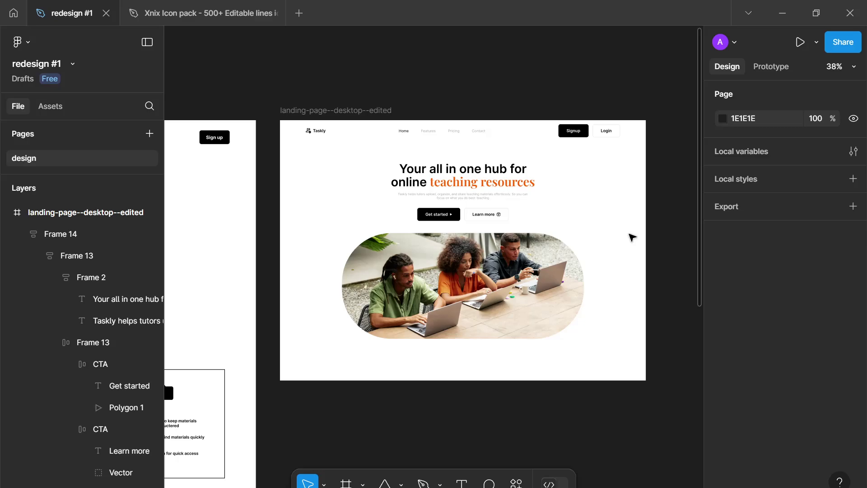
scroll(632, 237, "down", 1)
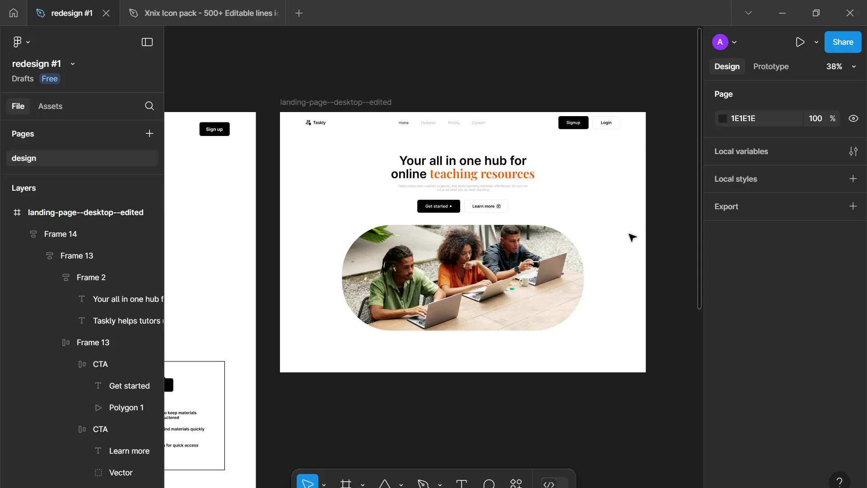
scroll(632, 238, "down", 1)
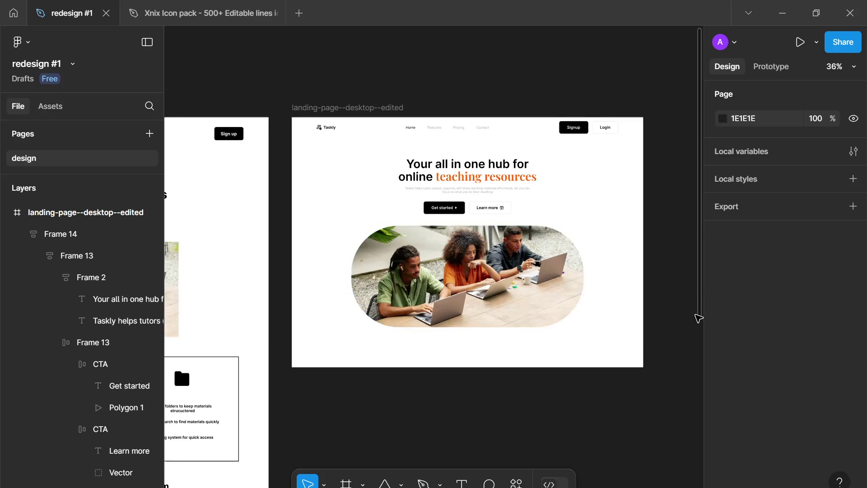
scroll(454, 301, "down", 3)
left_click_drag(381, 306, 626, 300)
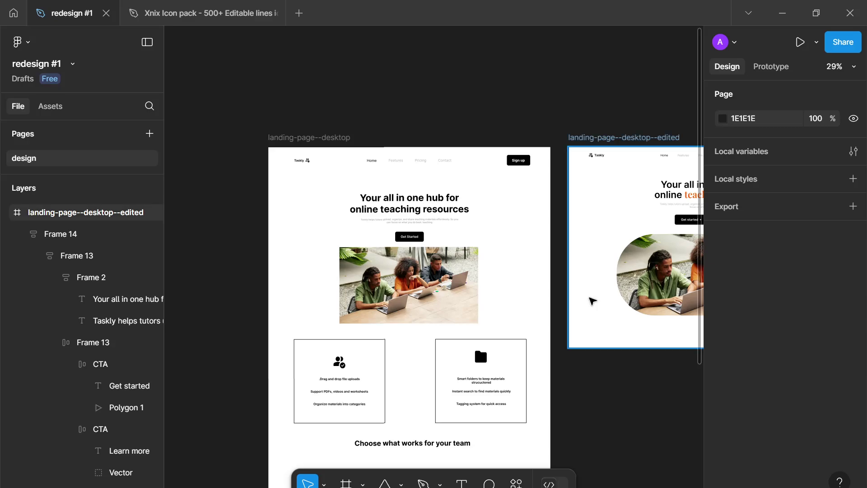
left_click_drag(517, 303, 471, 279)
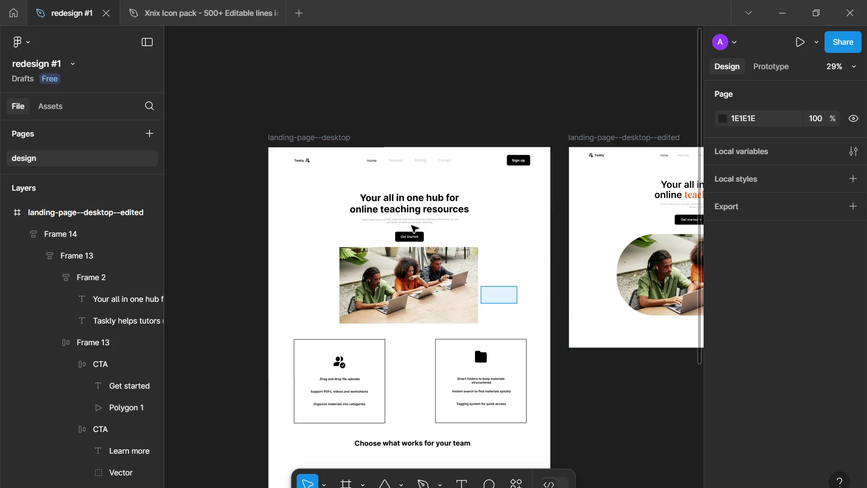
left_click_drag(413, 228, 384, 194)
scroll(517, 271, "down", 4)
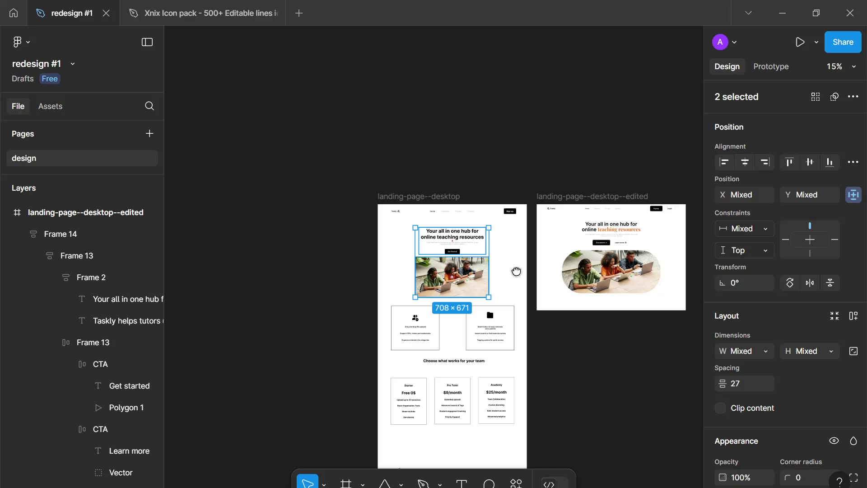
scroll(516, 271, "down", 2)
scroll(410, 285, "up", 4)
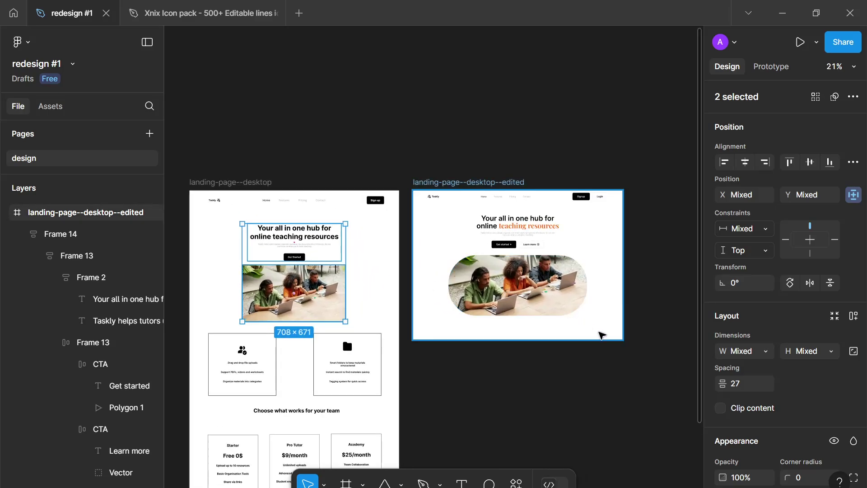
left_click_drag(602, 334, 571, 294)
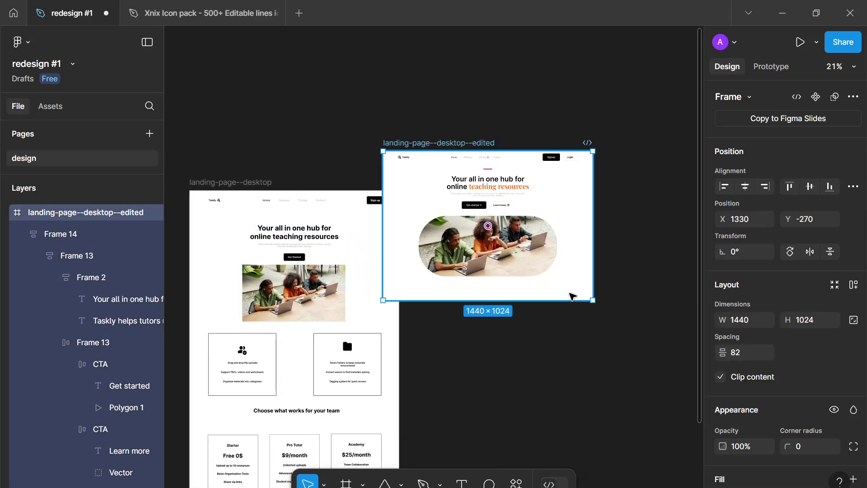
key("ctrl+z")
left_click(578, 308)
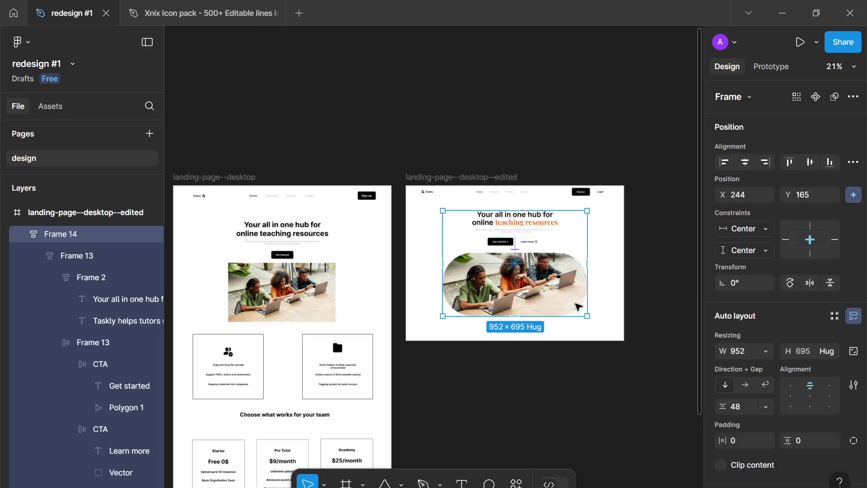
scroll(592, 310, "up", 2)
scroll(520, 321, "left", 2)
left_click_drag(320, 295, 406, 177)
left_click(427, 228)
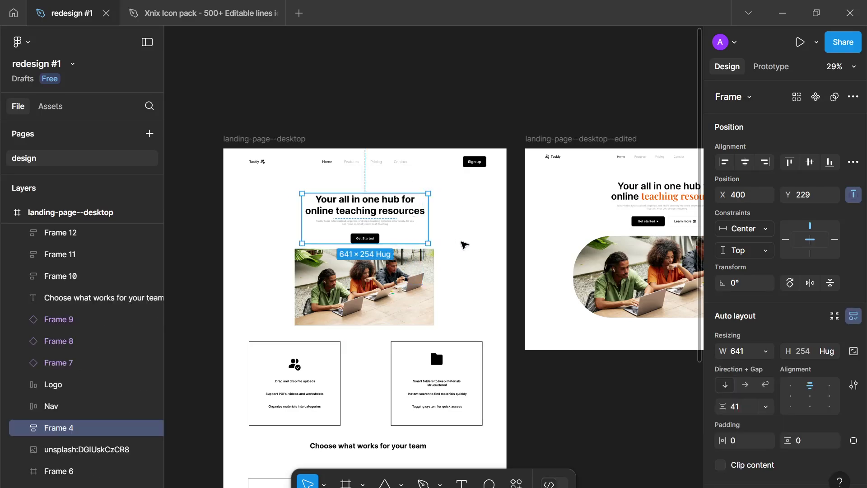
left_click(464, 245)
scroll(463, 246, "down", 3)
left_click_drag(460, 246, 330, 247)
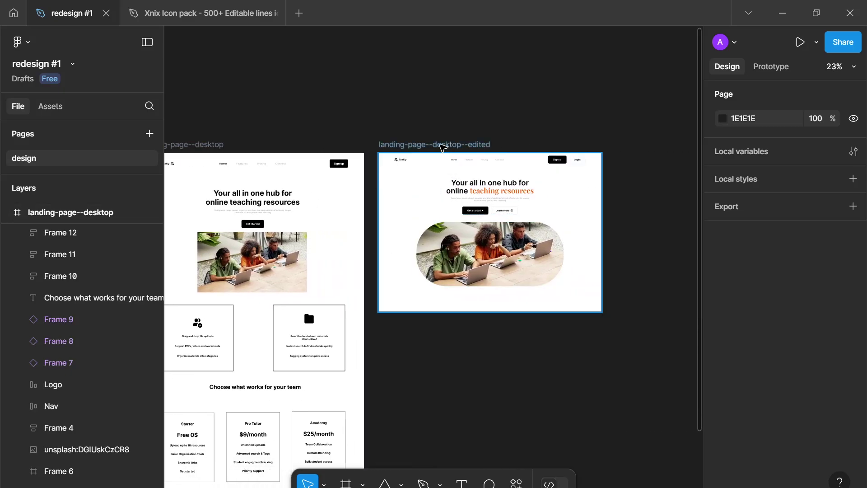
- Nudge the combined hero frame in landing-page--desktop--edited upward to Y 147, closer to the navigation bar
left_click(491, 206)
left_click(514, 179)
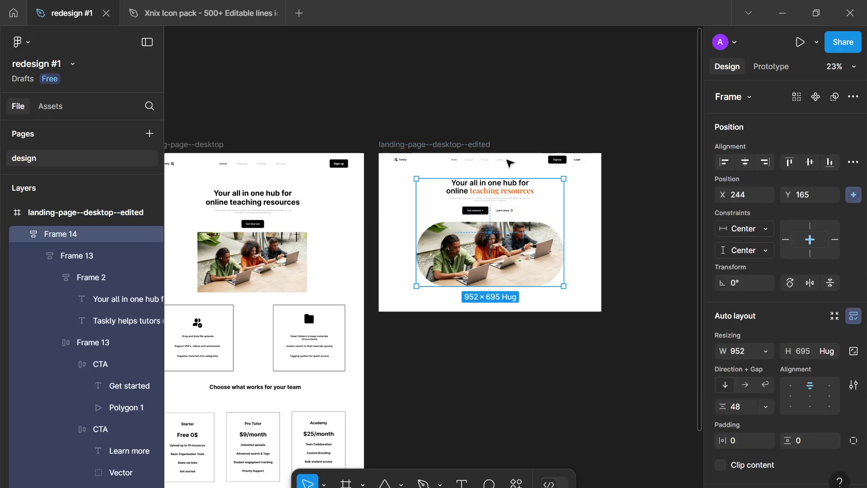
key("Up")
key("Up")
key("Up")
key("Up")
key("Up")
key("Up")
key("Up")
key("Up")
key("Up")
key("Up")
key("Up")
key("Up")
key("Up")
key("Up")
key("Up")
key("Up")
key("Up")
key("Up")
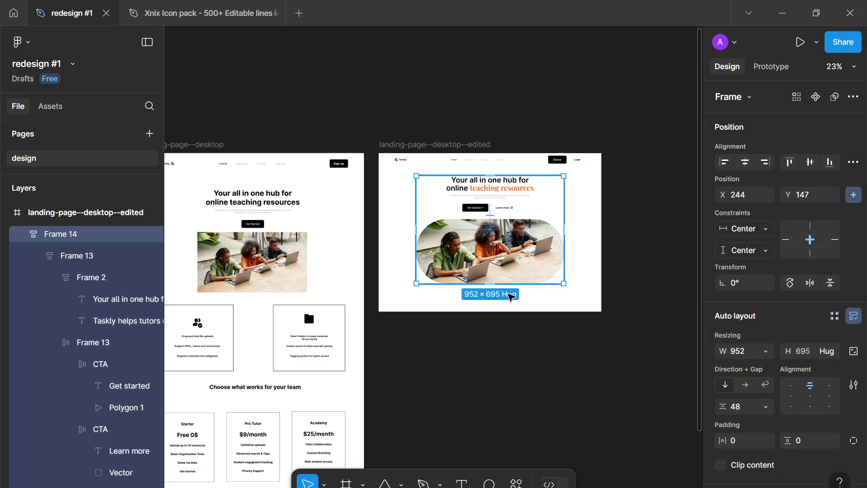
left_click(420, 146)
scroll(488, 183, "down", 3)
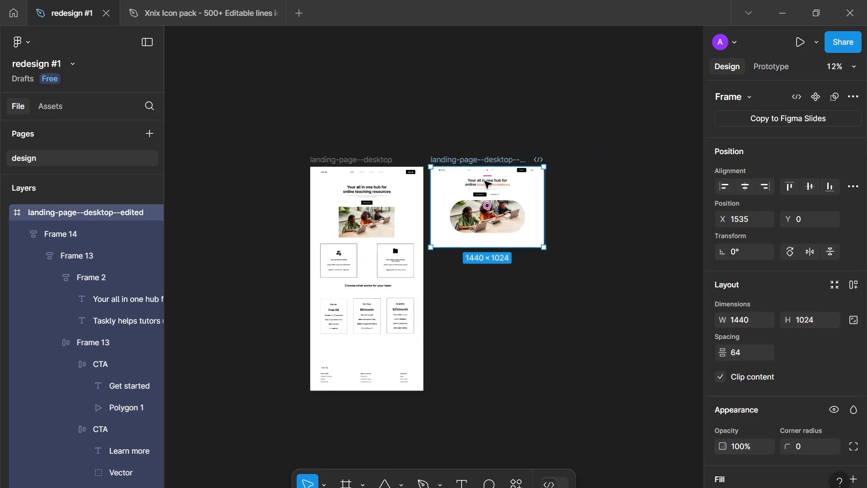
left_click_drag(519, 248, 520, 362)
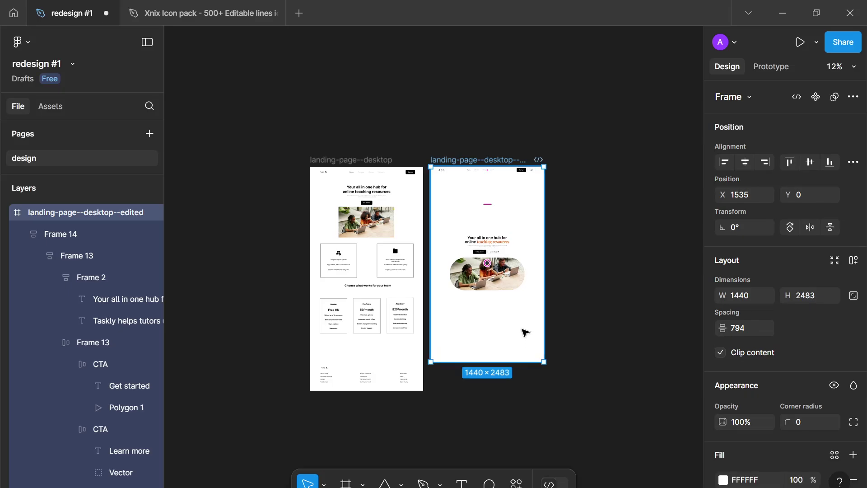
key("ctrl+z")
- Set the combined hero frame's constraints to Left and Top
left_click(497, 187)
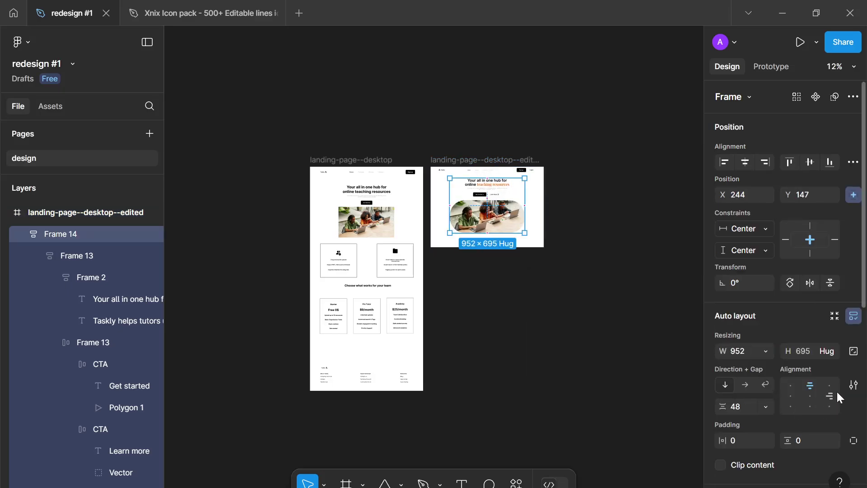
scroll(807, 330, "down", 3)
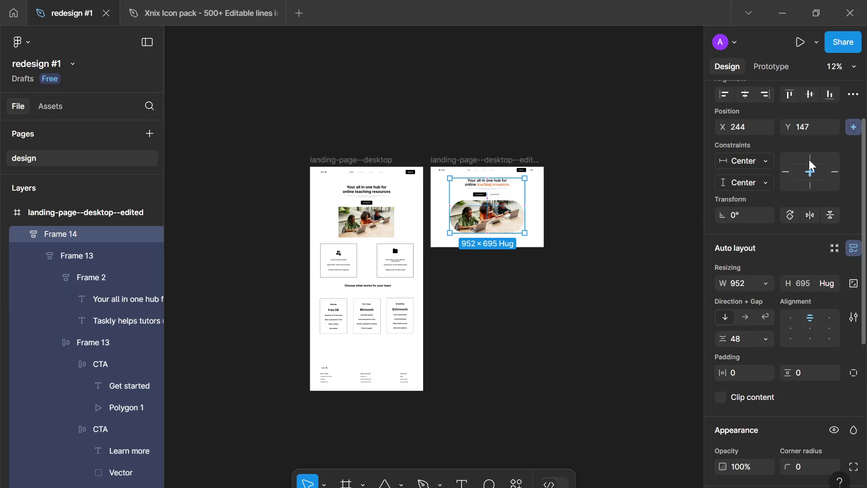
left_click(809, 158)
left_click(787, 172)
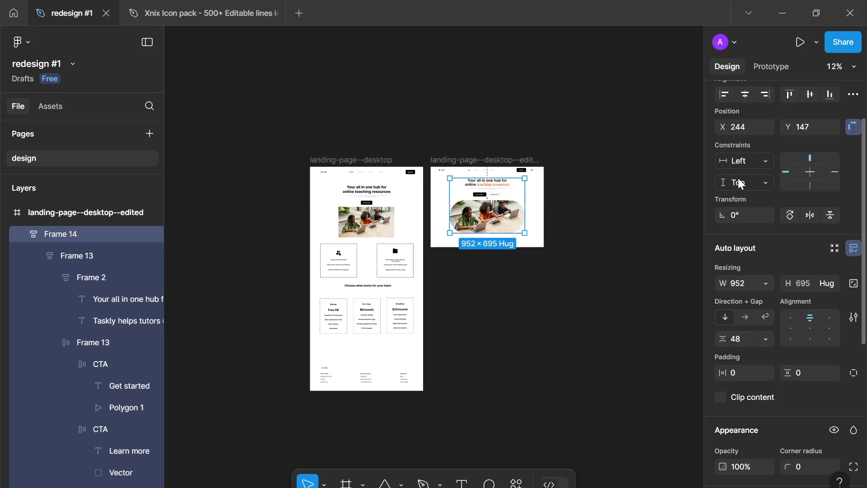
- Extend landing-page--desktop--edited downward to a height of about 3138, keeping its width
left_click(635, 306)
left_click_drag(489, 248, 499, 414)
- Examine the two feature cards and the surrounding sections of the original landing-page--desktop beside the edited version
scroll(357, 267, "up", 5)
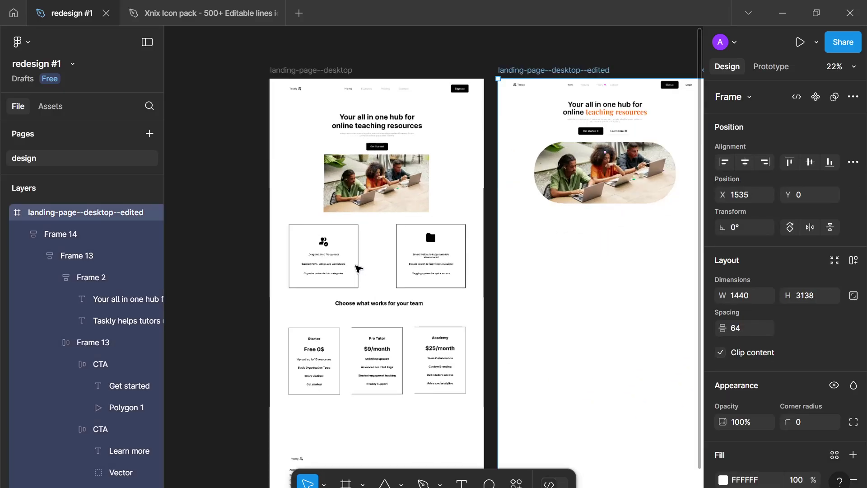
scroll(386, 262, "right", 1)
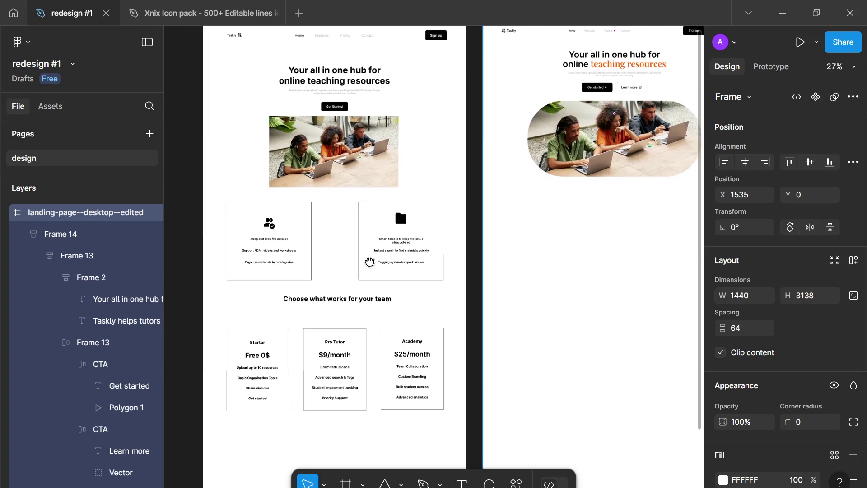
scroll(299, 256, "up", 3)
scroll(280, 262, "down", 1)
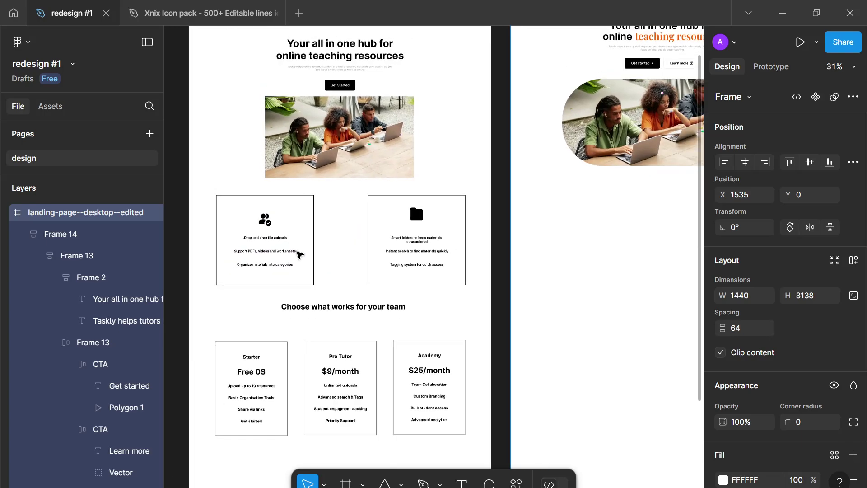
scroll(403, 255, "right", 1)
scroll(408, 257, "down", 1)
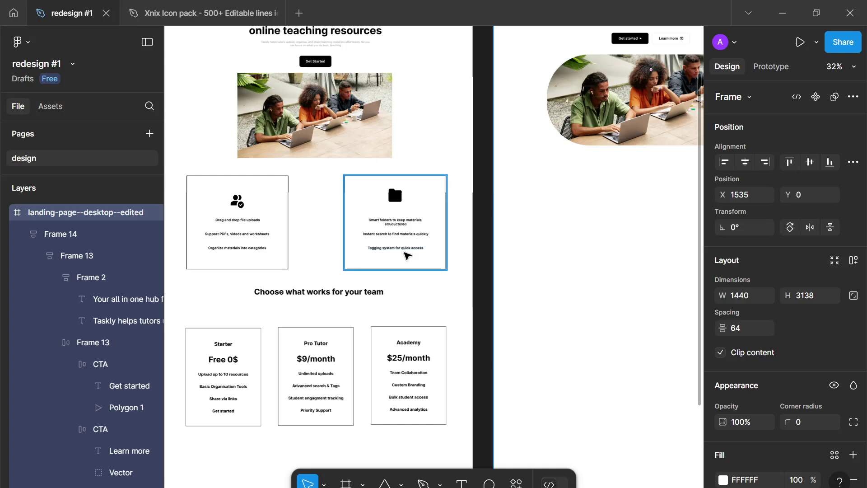
scroll(406, 256, "up", 3)
scroll(437, 265, "left", 5)
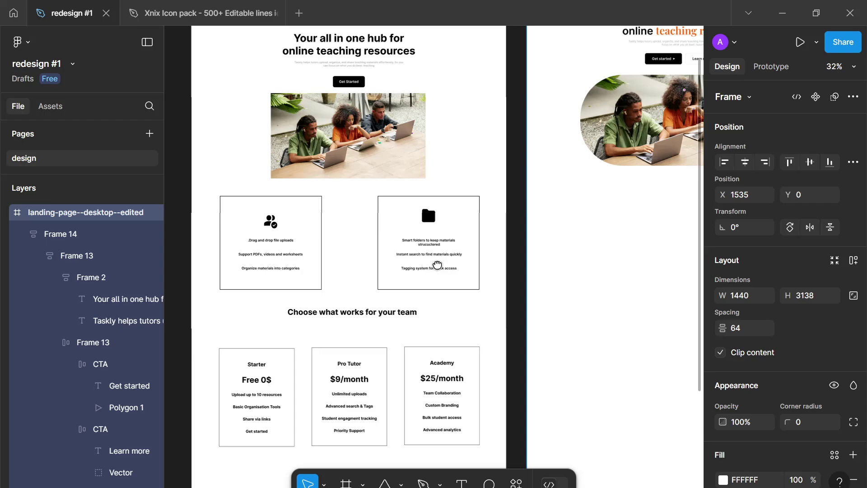
scroll(437, 265, "up", 1)
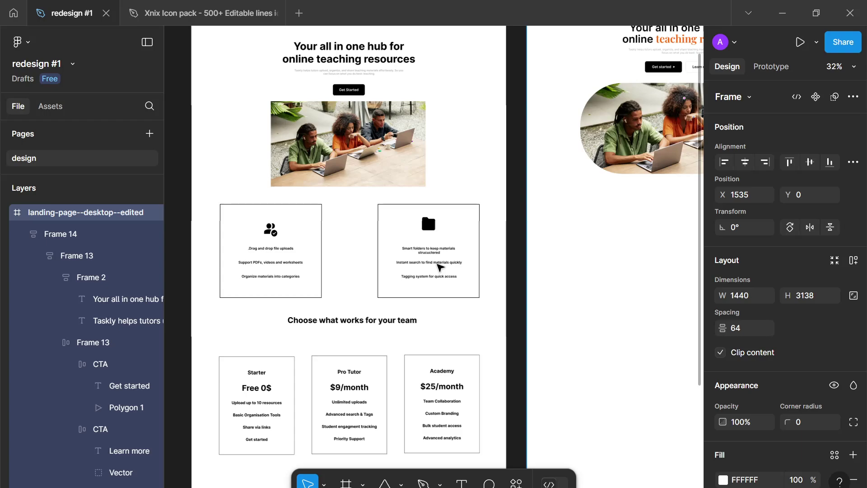
scroll(429, 268, "right", 3)
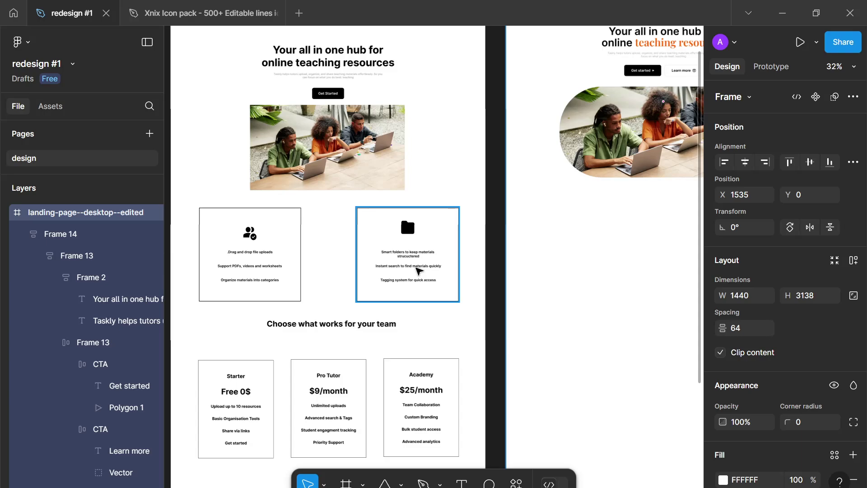
scroll(418, 270, "right", 3)
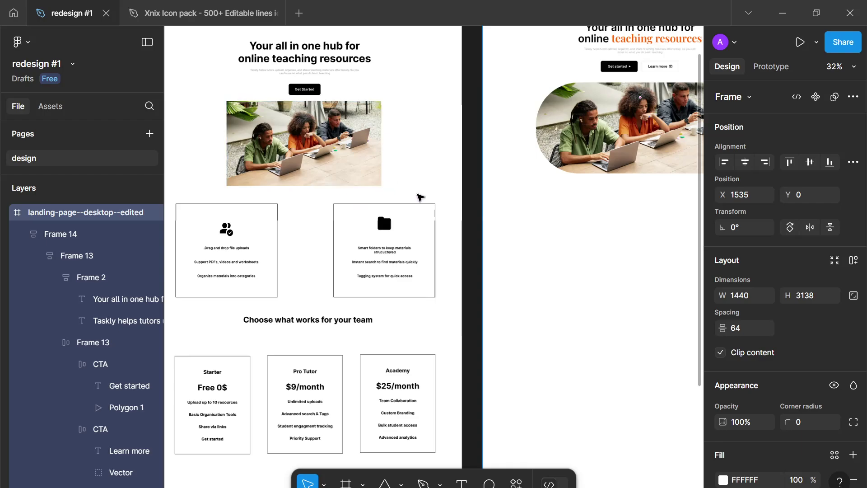
key("Escape")
- Add the text heading "What we offer" in the empty area below the hero photo of landing-page--desktop--edited
scroll(499, 229, "right", 6)
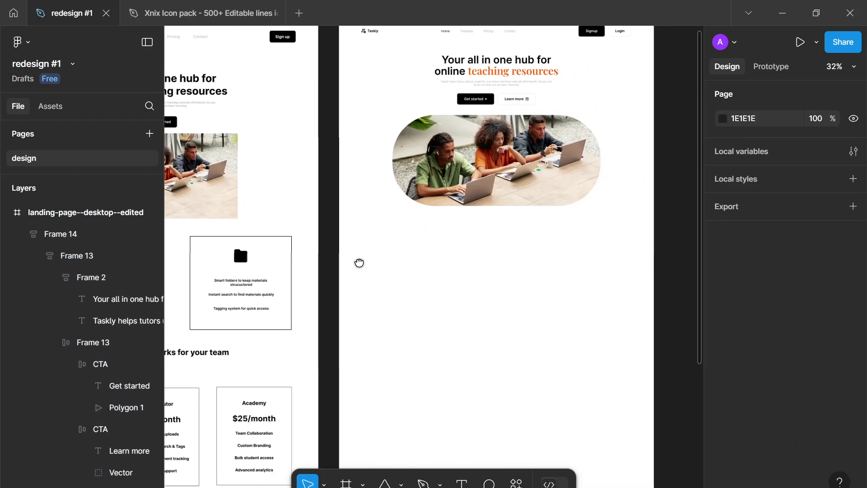
key("t")
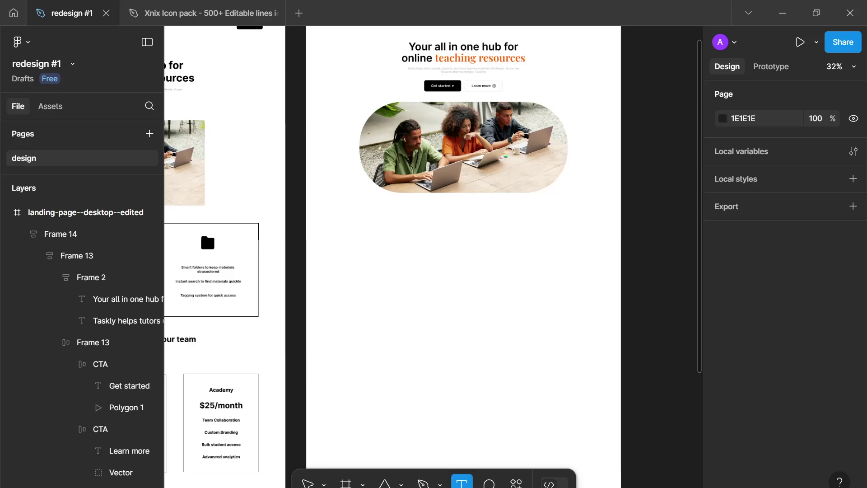
left_click(403, 264)
scroll(431, 324, "down", 3, "ctrl")
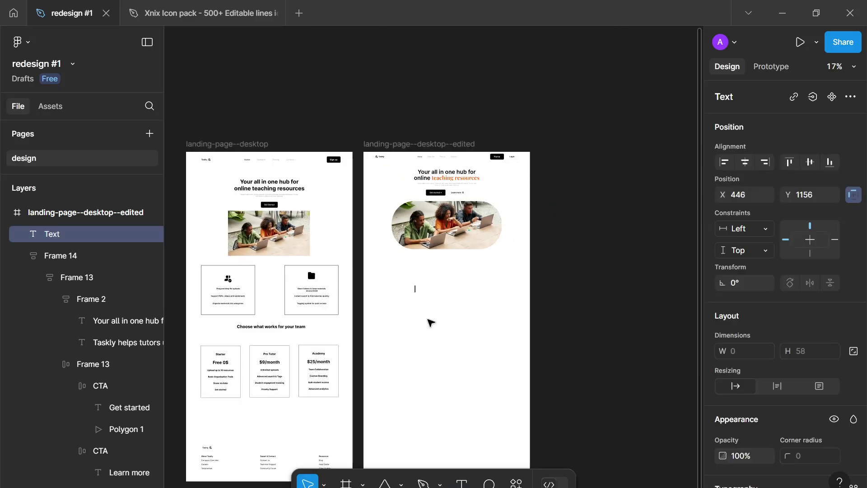
type("What we")
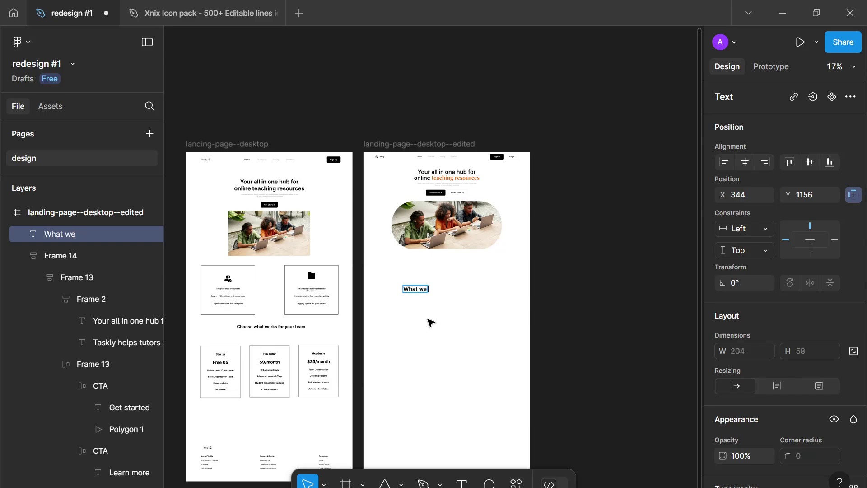
type("offer")
key("Escape")
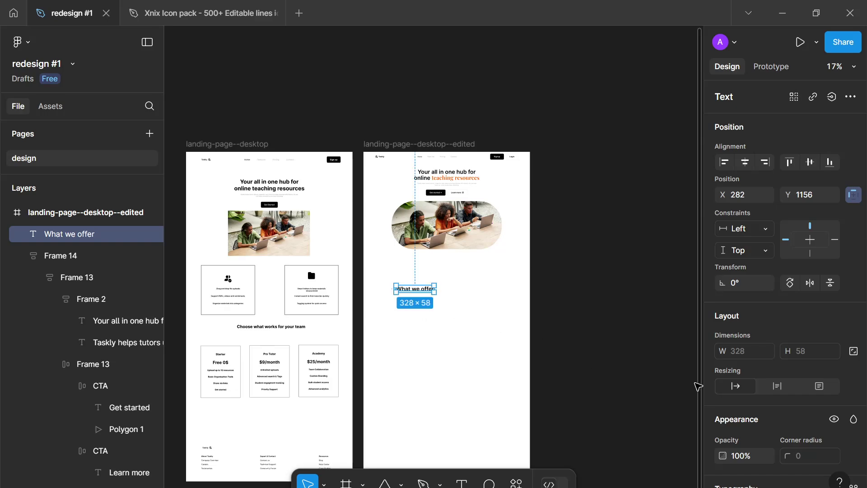
- Move the "What we offer" heading up to just beneath the hero photo, roughly centered on the page
scroll(705, 387, "down", 3)
scroll(450, 306, "up", 3)
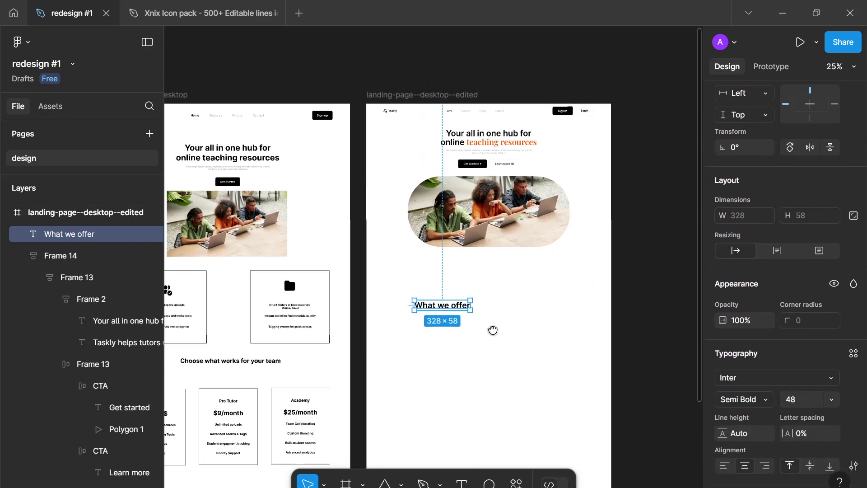
left_click_drag(541, 284, 491, 276)
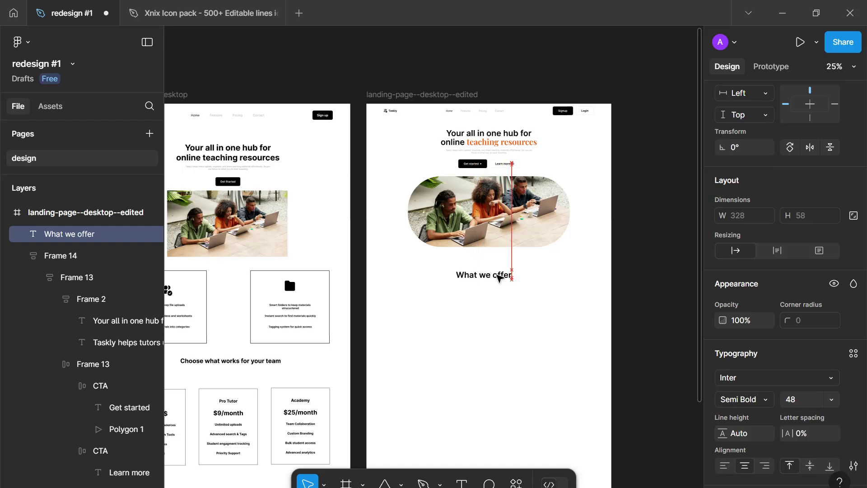
left_click(436, 339)
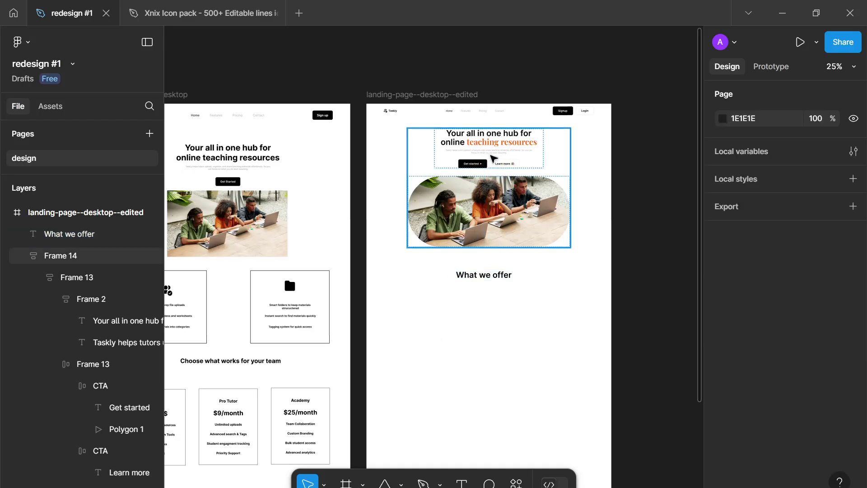
- Duplicate the hero's supporting paragraph and place the copy below the "What we offer" heading at about X 396, Y 1147
left_click(488, 154)
double_click(488, 154)
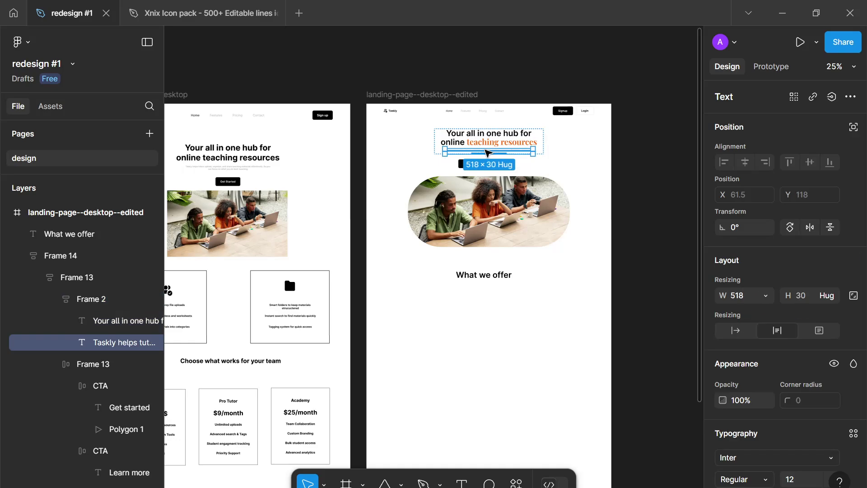
key("ctrl+d")
left_click_drag(480, 301, 480, 302)
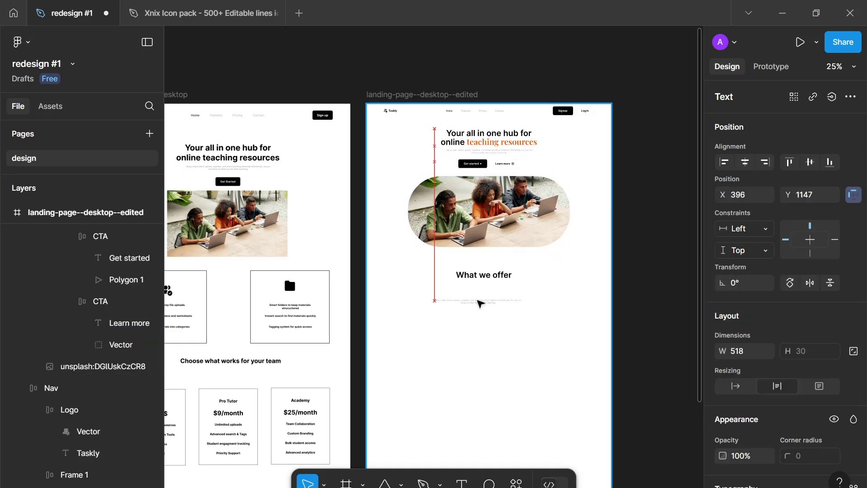
- Replace the copied paragraph's text with "Our platform offers both students and teachers quality features to make quality education possible."
scroll(480, 299, "up", 10)
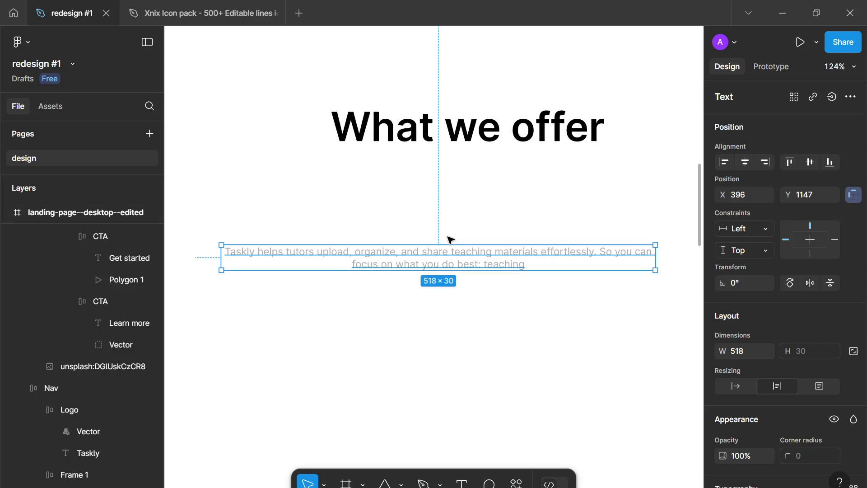
double_click(451, 256)
type("Our platform offers both st")
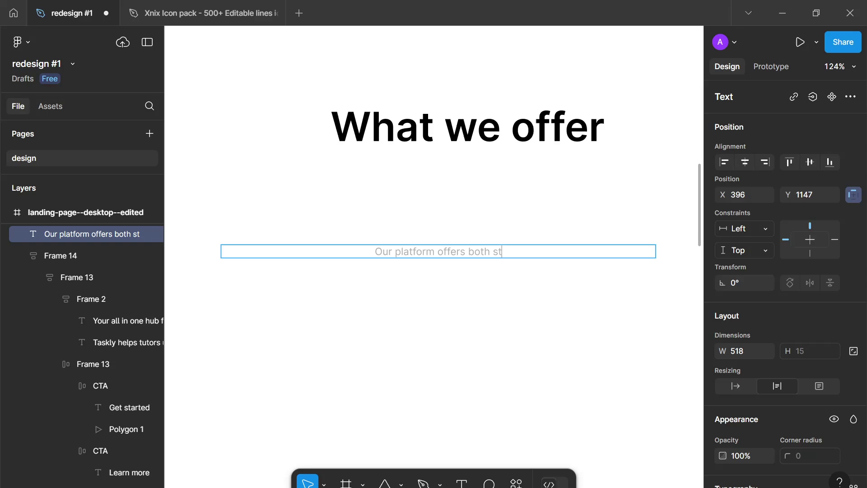
type("udents and ")
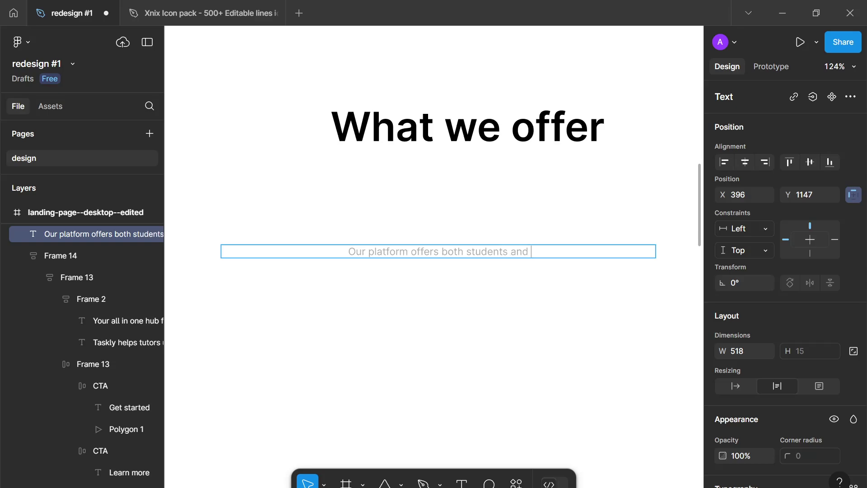
type("teachers qua")
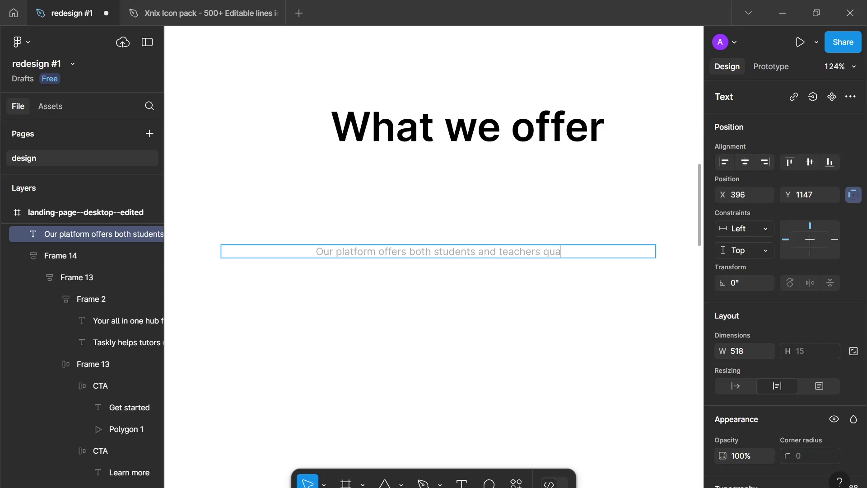
type("lity feature")
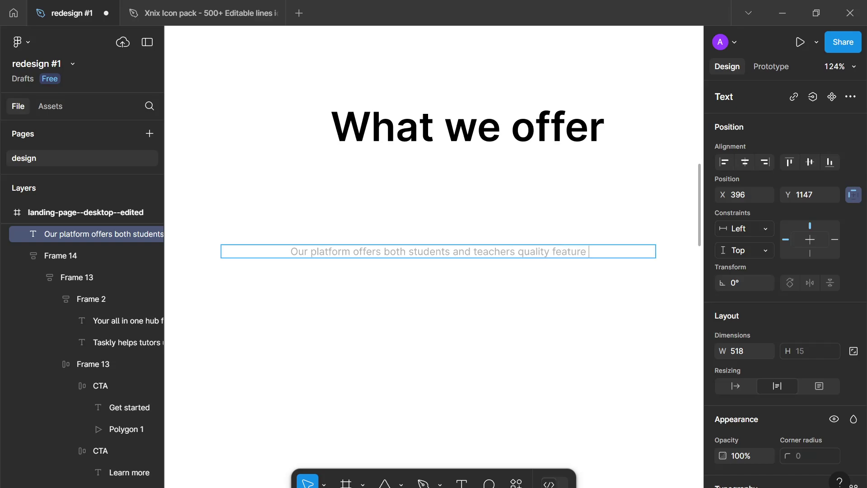
type("s to ma")
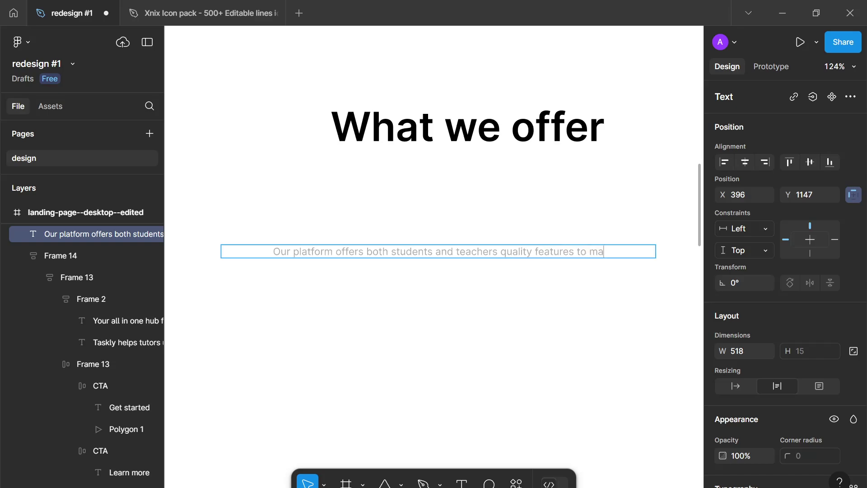
type("ke quality e")
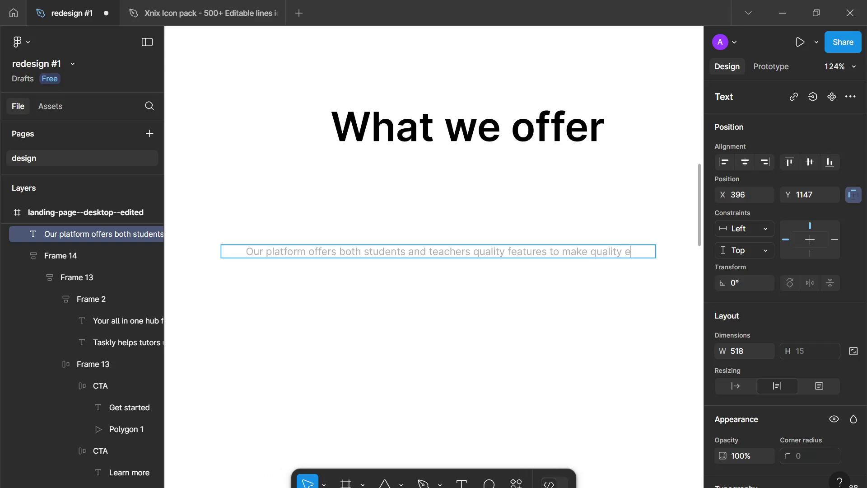
type("ducation posible")
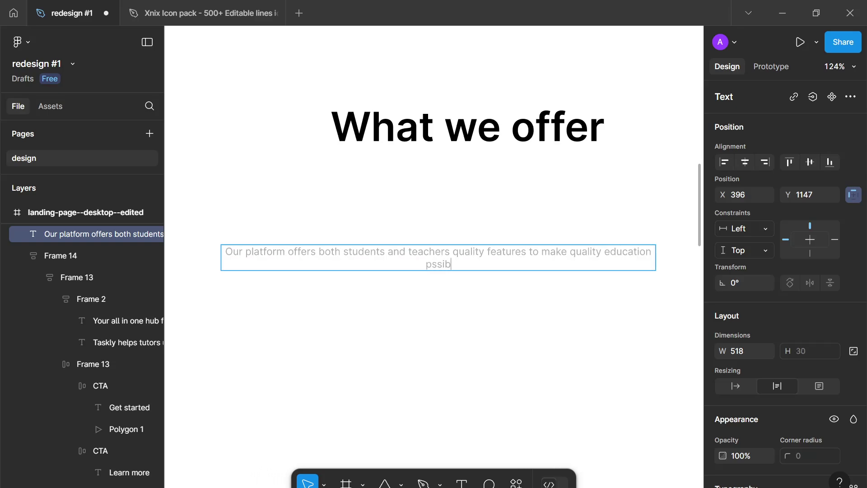
key("ctrl+BackSpace")
type("possible")
key("ctrl+BackSpace")
type("possible.")
key("Escape")
scroll(514, 390, "down", 6)
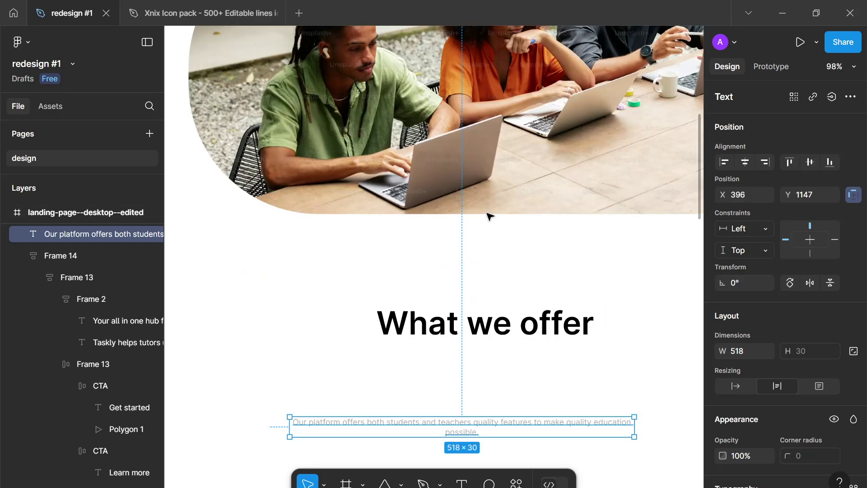
scroll(490, 217, "up", 5)
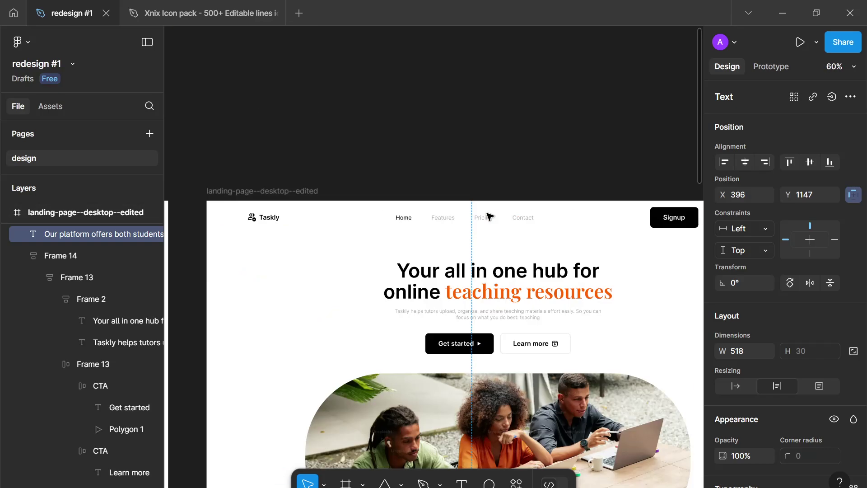
- Narrow the features paragraph to 379 wide and move it directly beneath the "What we offer" heading
scroll(506, 236, "down", 8)
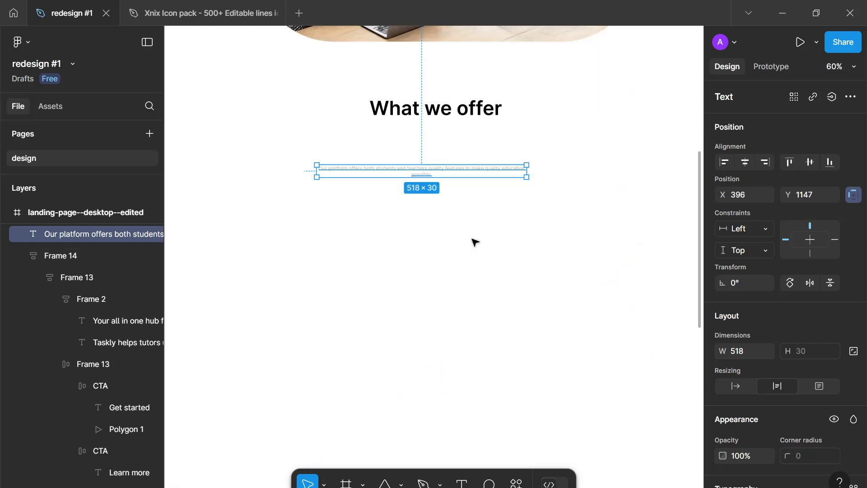
scroll(459, 193, "up", 3)
left_click_drag(556, 167, 476, 154)
key("ctrl+z")
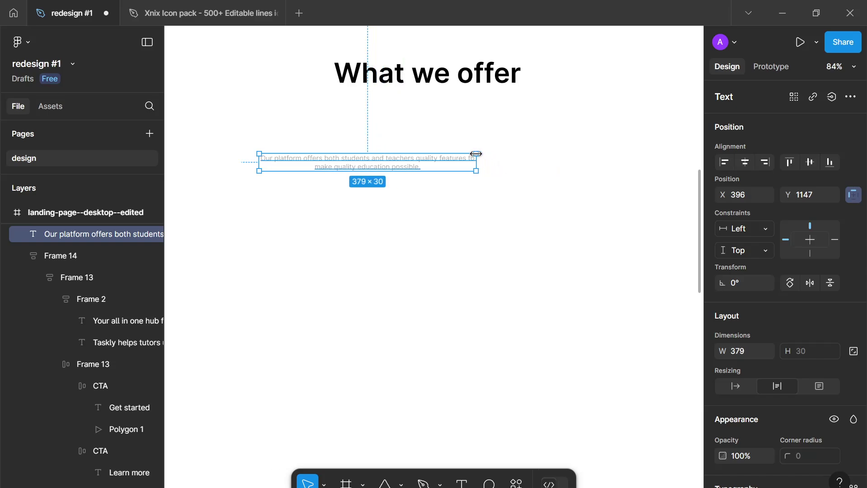
left_click_drag(427, 168, 500, 117)
- Combine the "What we offer" heading and its paragraph into a vertical auto layout with a gap of 16
left_click(361, 73, "shift")
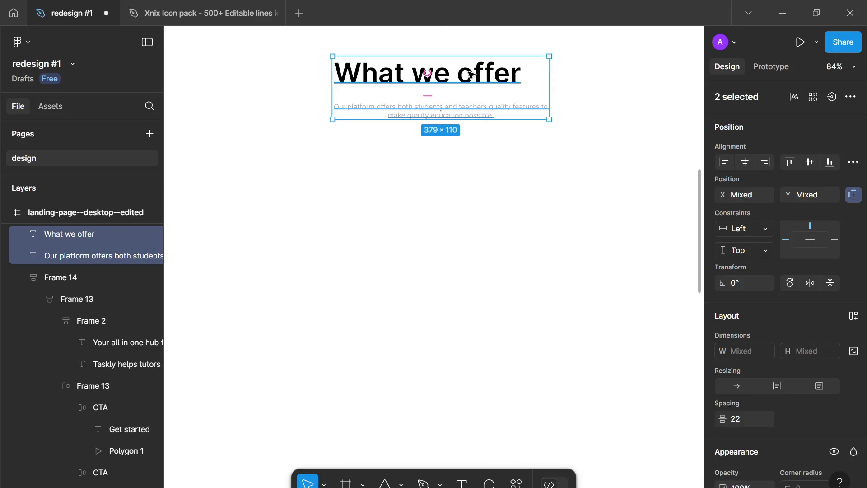
key("shift+a")
left_click(762, 406)
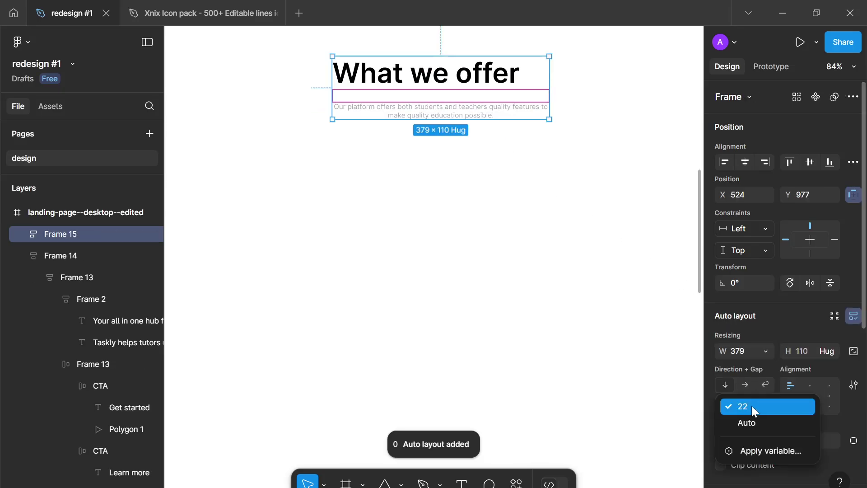
left_click(749, 405)
type("16")
key("Return")
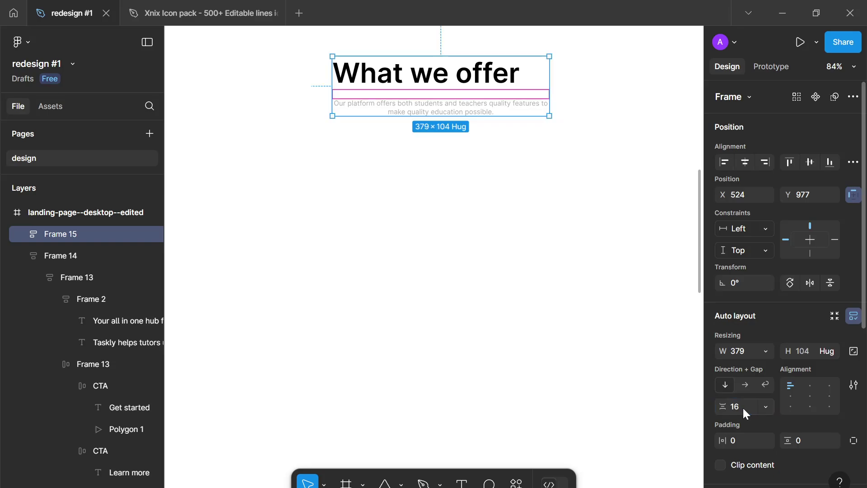
- Center-align the "What we offer" heading text within its auto layout frame
left_click(474, 83)
scroll(745, 407, "down", 2)
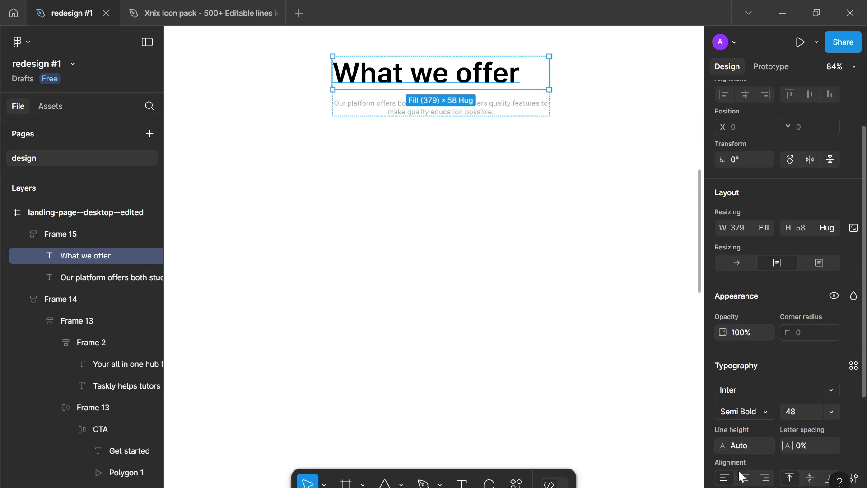
left_click(651, 406)
scroll(560, 327, "down", 6)
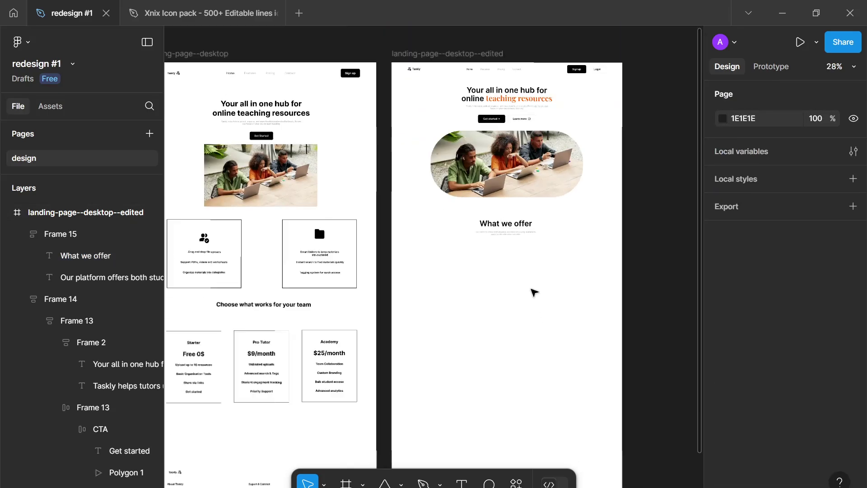
- Copy the file-upload feature card from landing-page--desktop into landing-page--desktop--edited, placing it below the section text at about X 226, Y 1187
scroll(506, 292, "up", 2)
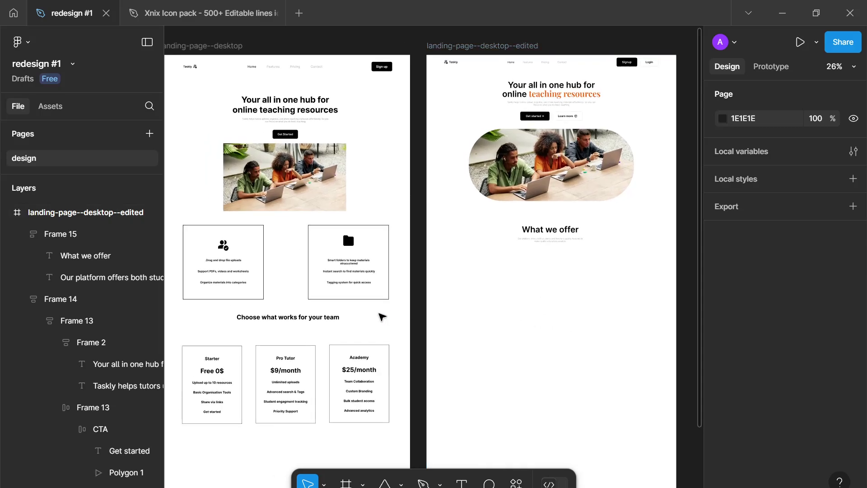
scroll(238, 267, "up", 5)
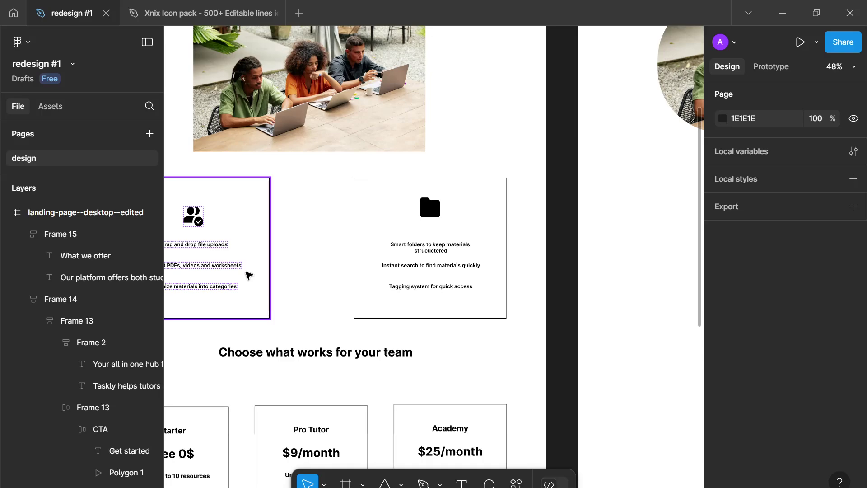
left_click(248, 275)
scroll(248, 275, "down", 4)
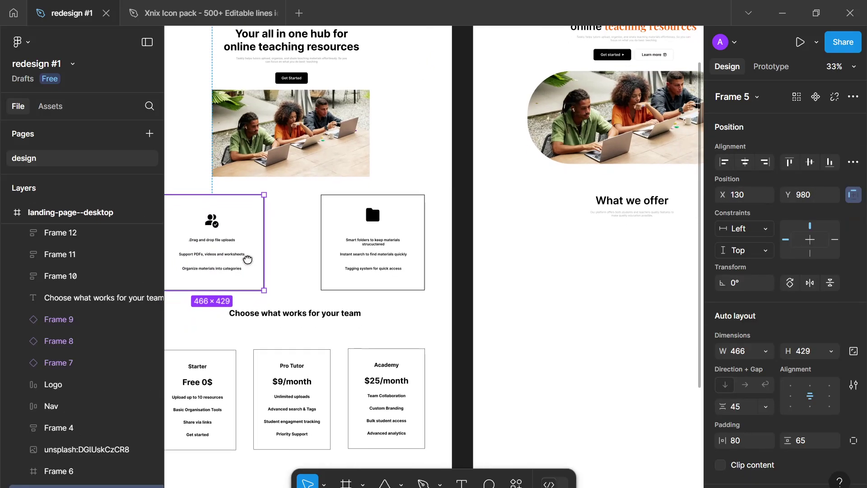
scroll(486, 324, "down", 2)
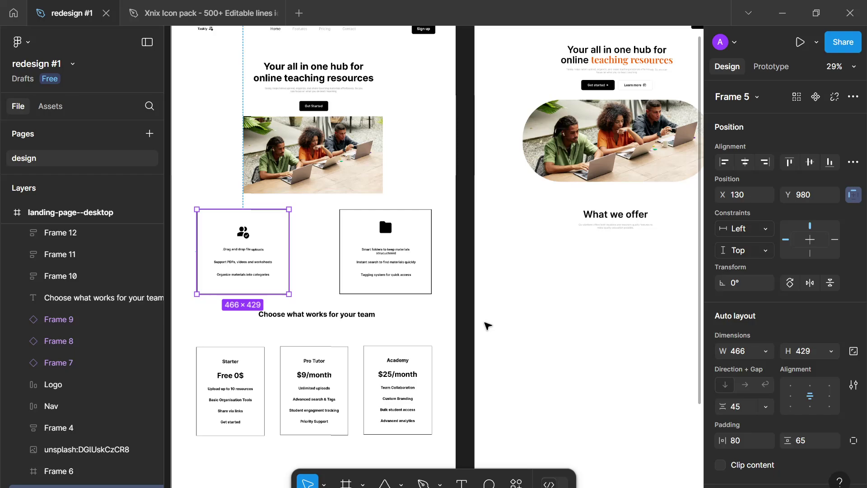
left_click_drag(260, 259, 432, 240)
scroll(449, 244, "up", 8)
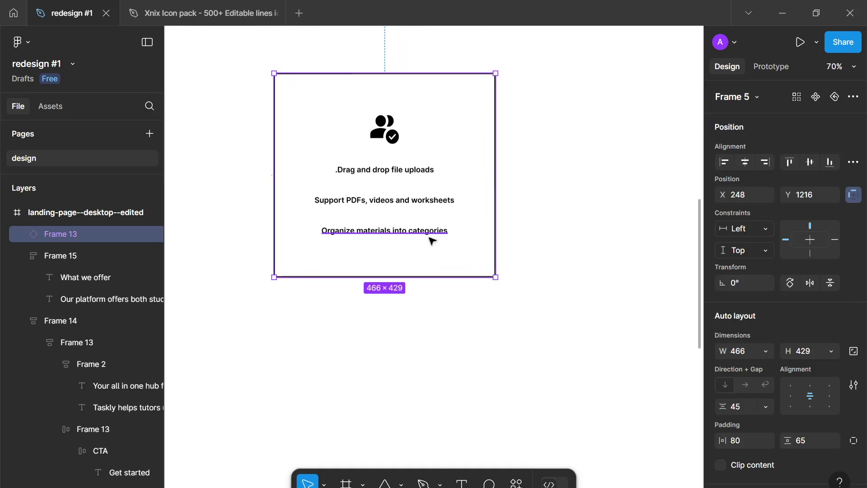
scroll(431, 240, "down", 3)
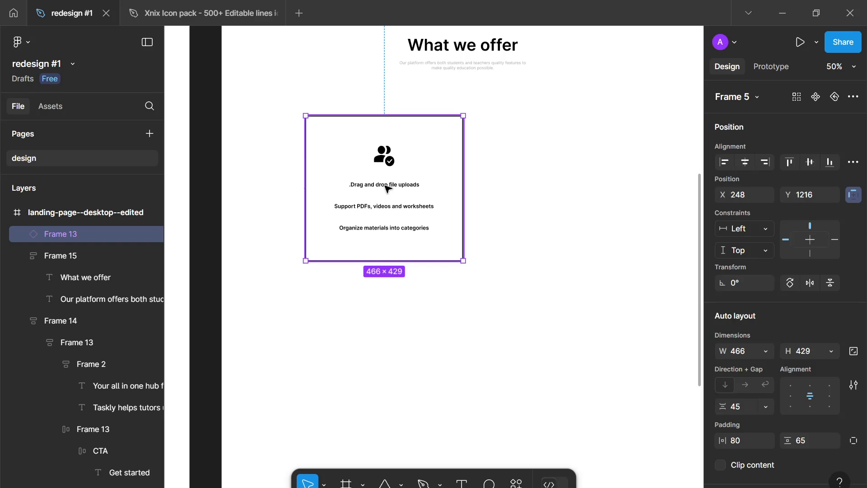
scroll(387, 188, "down", 2)
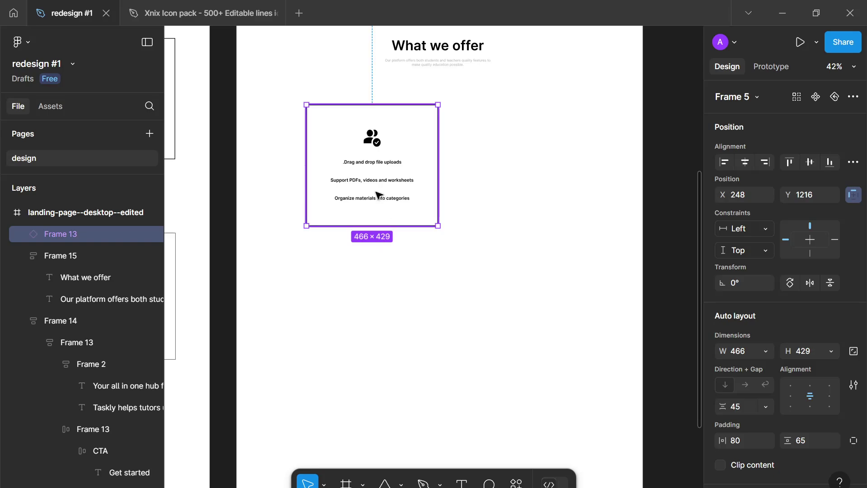
left_click_drag(377, 194, 370, 186)
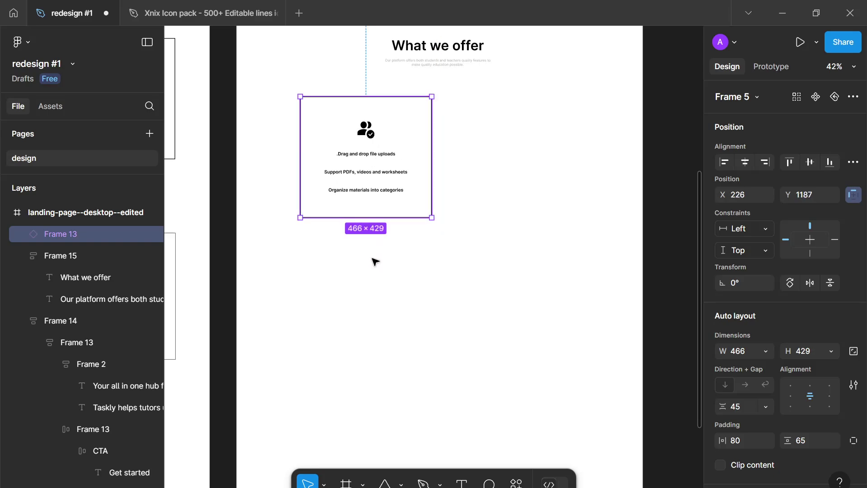
- Add the text "Fast file sharing" below the copied feature card at about X 508, Y 1786
key("Escape")
key("t")
left_click(381, 268)
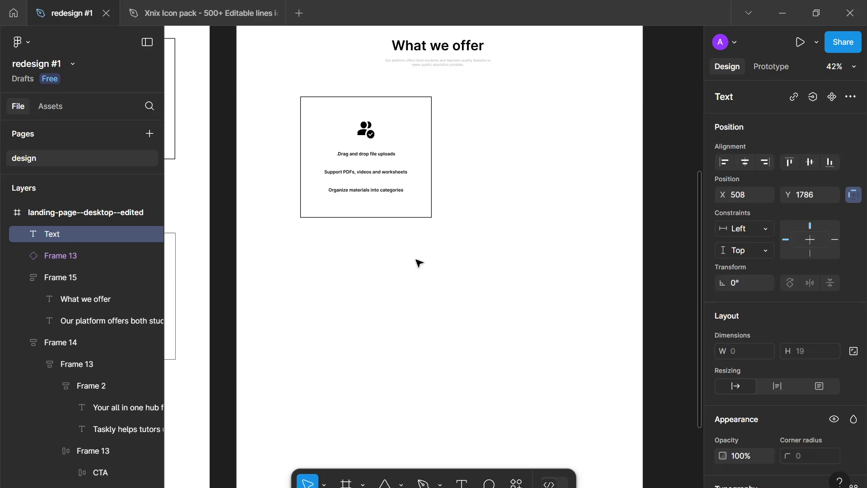
type("Fast file sharing")
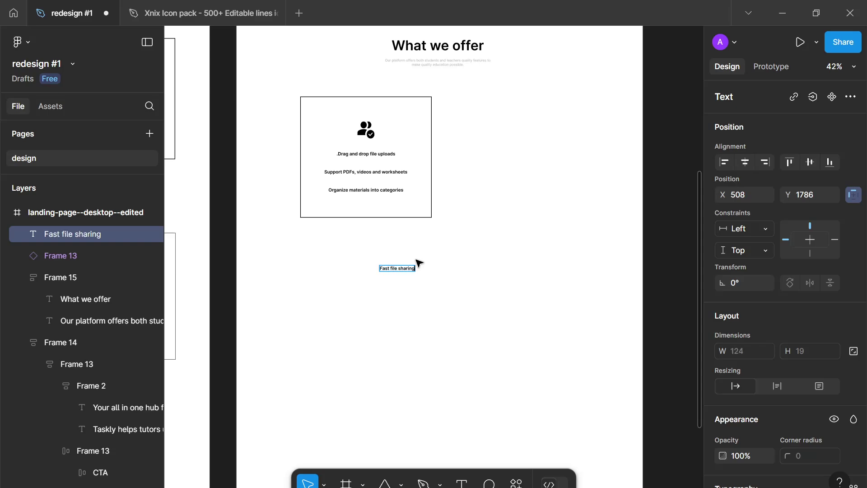
key("Escape")
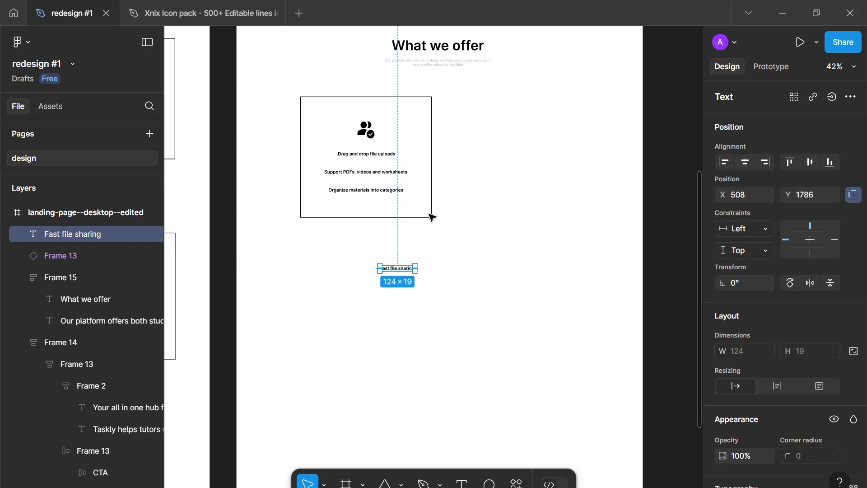
- Set the "Fast file sharing" text to size 32 in the Playfair Display font
scroll(803, 379, "down", 3)
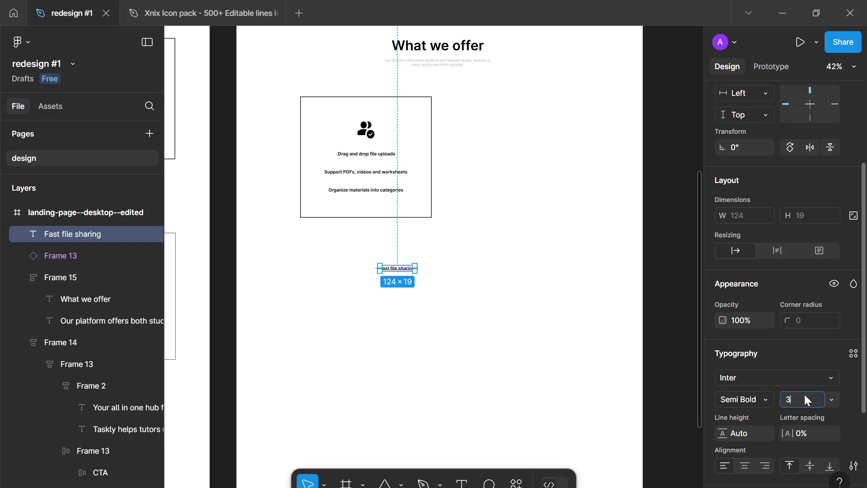
left_click(805, 396)
type("32")
key("Return")
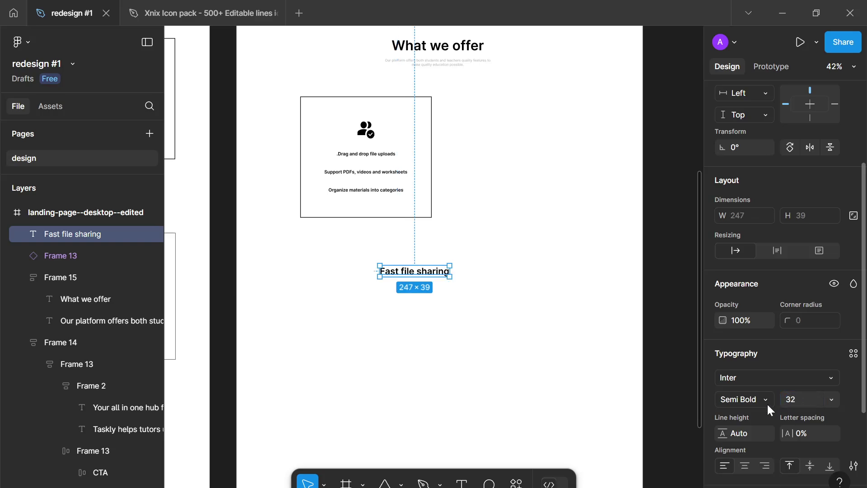
left_click(767, 371)
type("p")
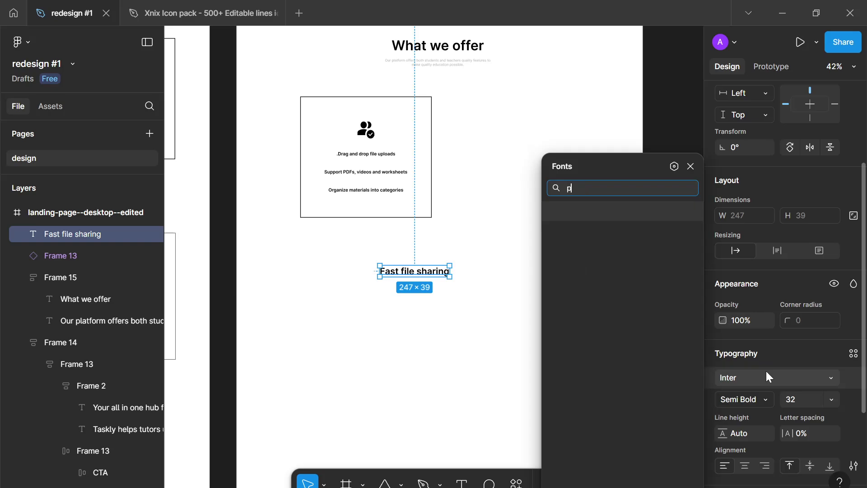
type("layfa")
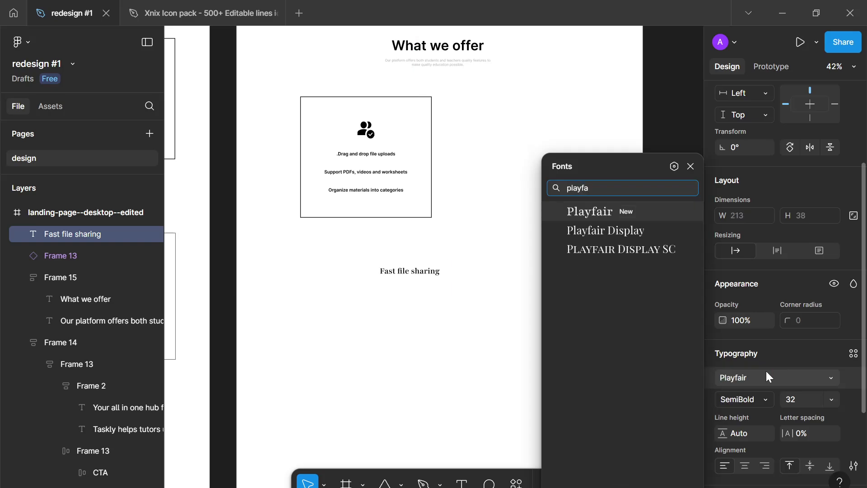
key("Down")
key("Return")
- Color the "Fast file sharing" text with the page's orange, FF6200
scroll(753, 378, "down", 3)
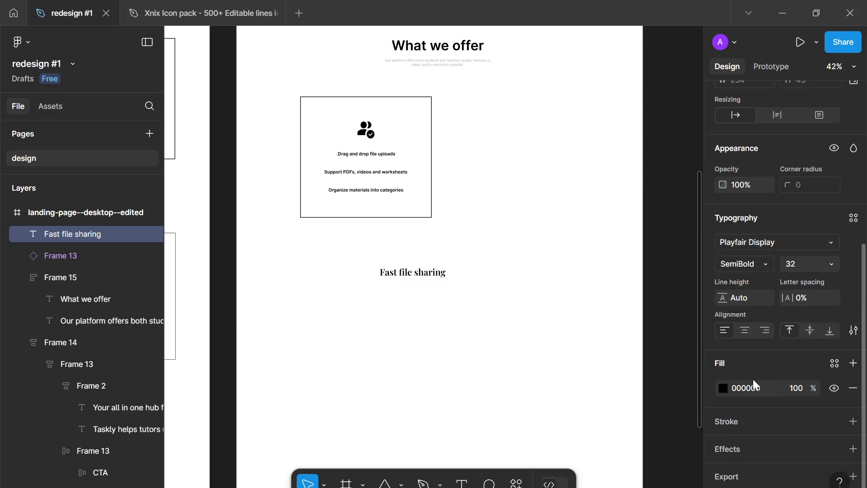
left_click(723, 391)
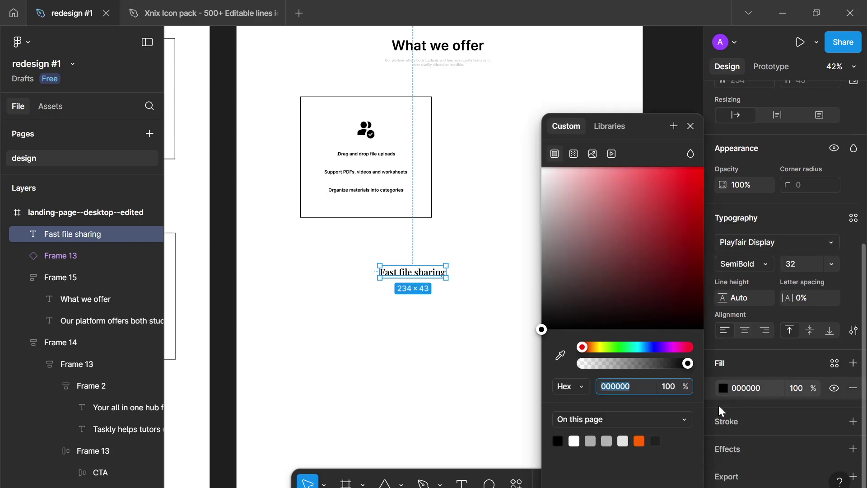
left_click(640, 440)
left_click(693, 125)
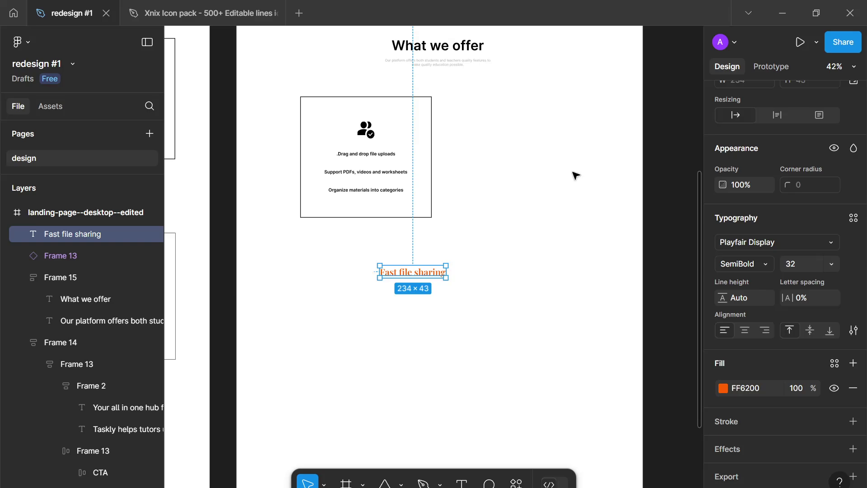
- Copy the people icon out of the feature card and place it beside "Fast file sharing" at about X 399, Y 1769
left_click(370, 130)
left_click(370, 130)
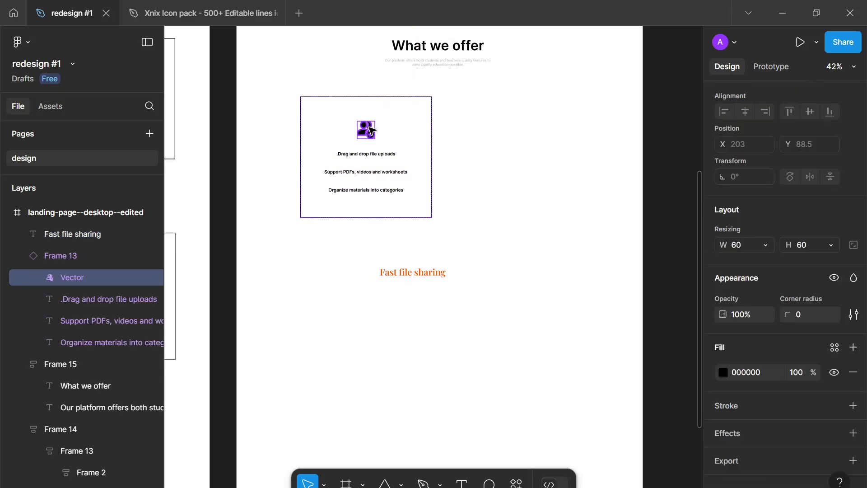
left_click_drag(371, 130, 371, 289)
scroll(358, 300, "up", 3)
scroll(364, 306, "down", 5)
right_click(372, 289)
left_click(414, 267)
scroll(375, 298, "up", 6)
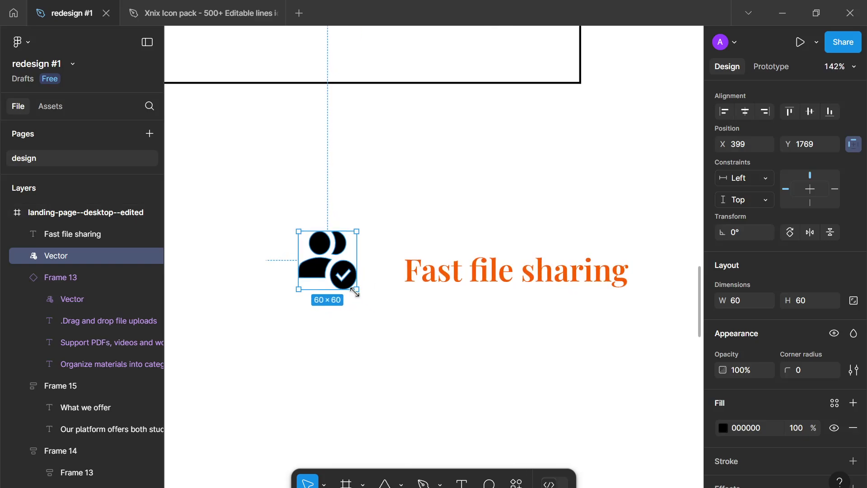
- Wrap the copied people icon in an auto layout frame with horizontal and vertical padding of 24
scroll(357, 292, "down", 5)
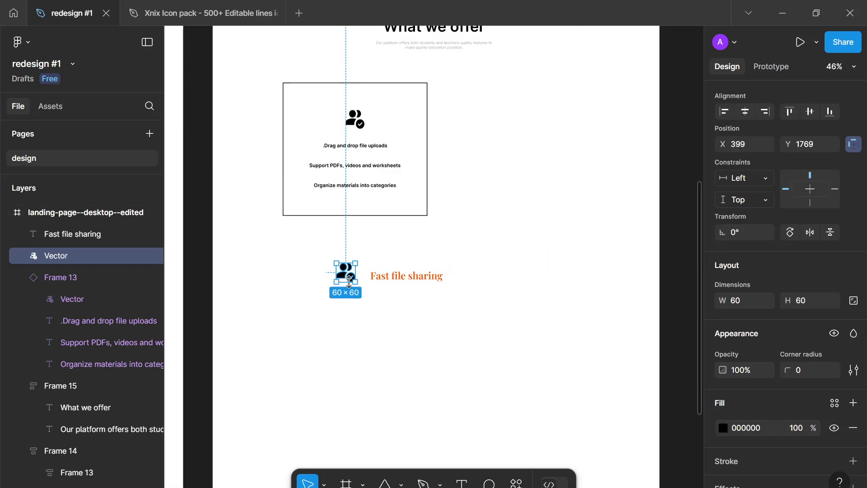
key("shift+a")
scroll(349, 280, "up", 3)
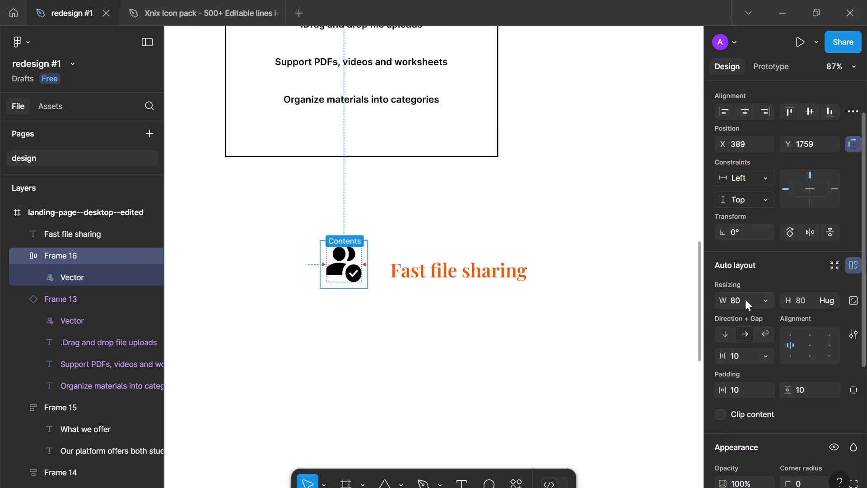
left_click(743, 392)
type("24")
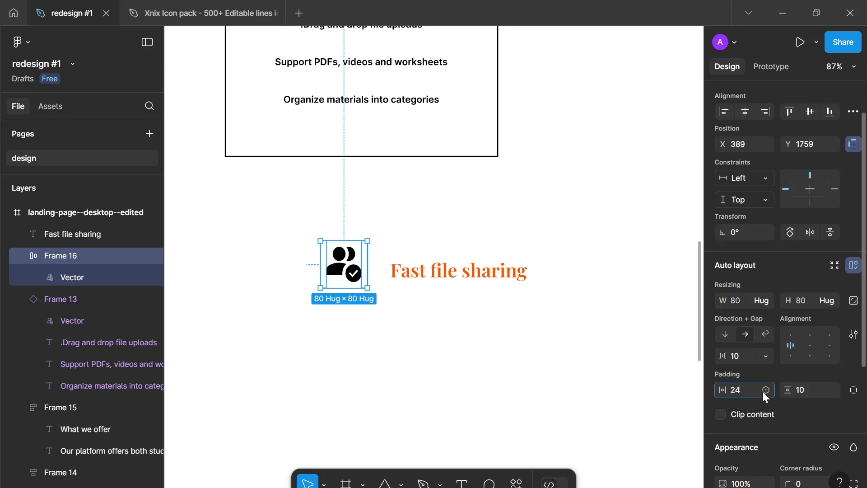
left_click(802, 392)
type("24")
- Set the corner radius of the people icon's frame to 999
scroll(813, 316, "down", 5)
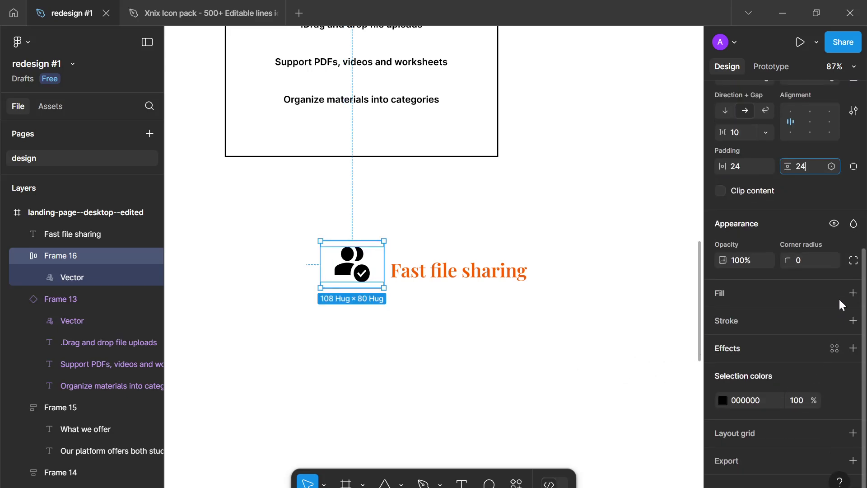
left_click(811, 262)
type("999")
key("Return")
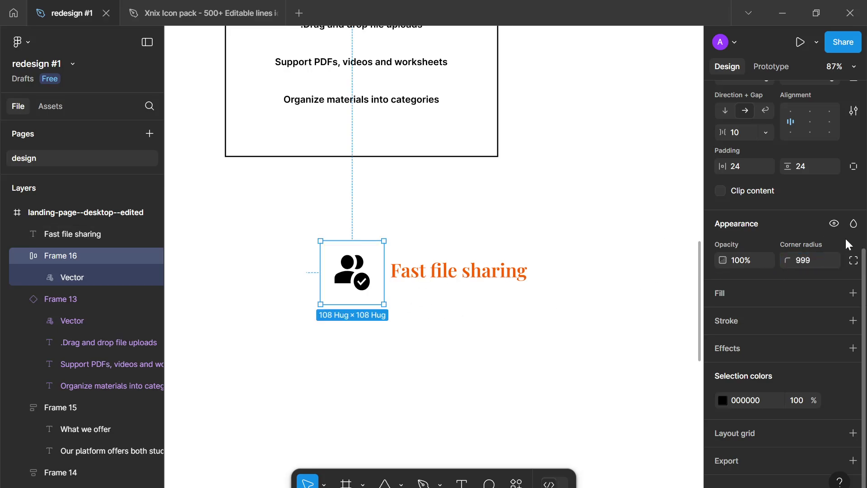
- Fill the people icon's round frame with the page's orange, FF6200
scroll(849, 316, "up", 2)
left_click(836, 362)
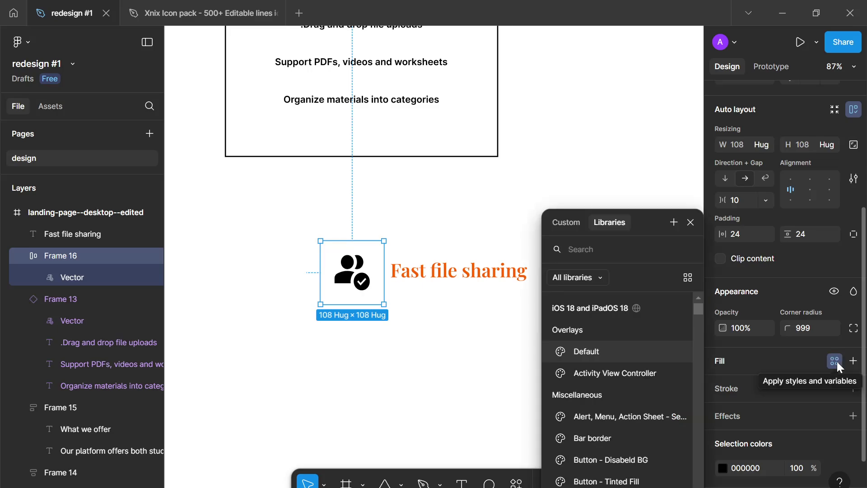
left_click(837, 361)
left_click(854, 361)
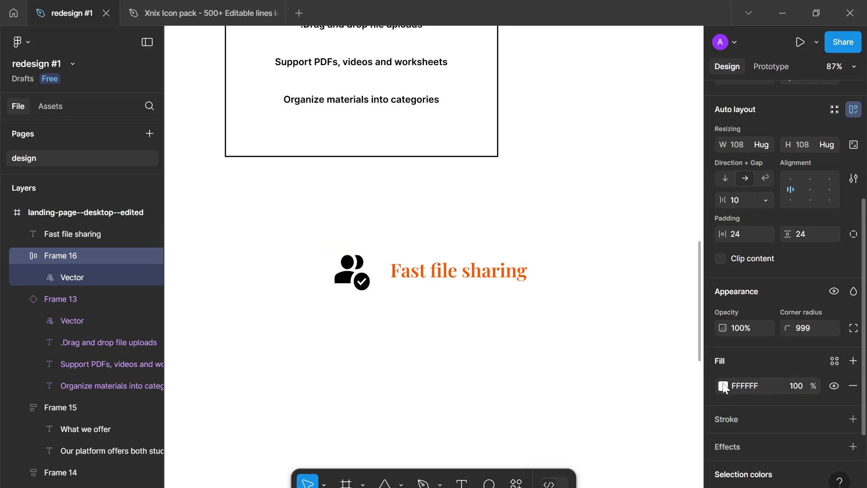
left_click(723, 386)
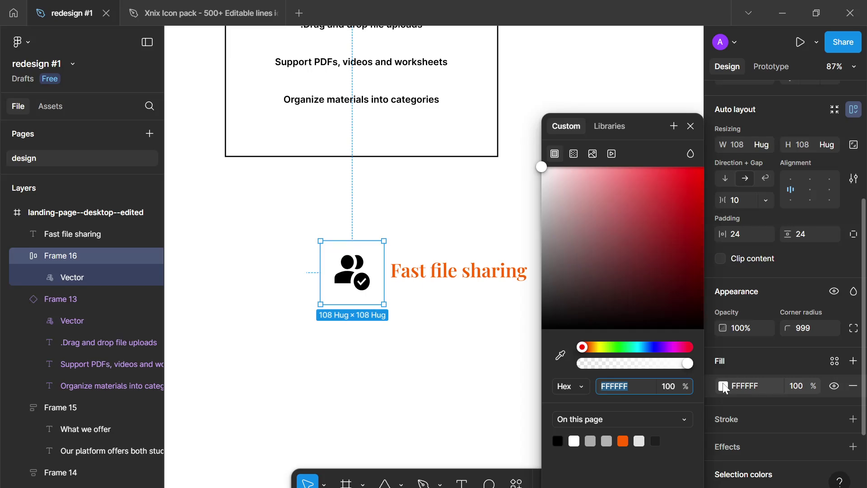
left_click(627, 441)
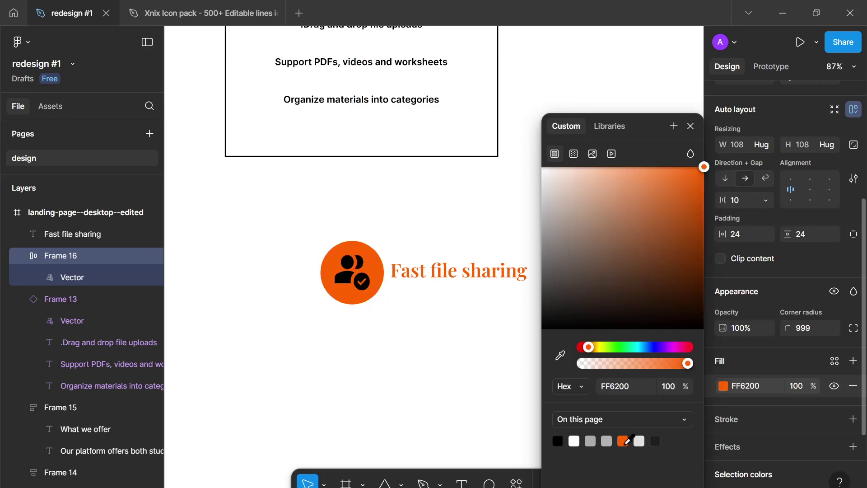
- Recolor the people icon inside the orange circle to the light peach tint FFBC93
scroll(728, 406, "down", 3)
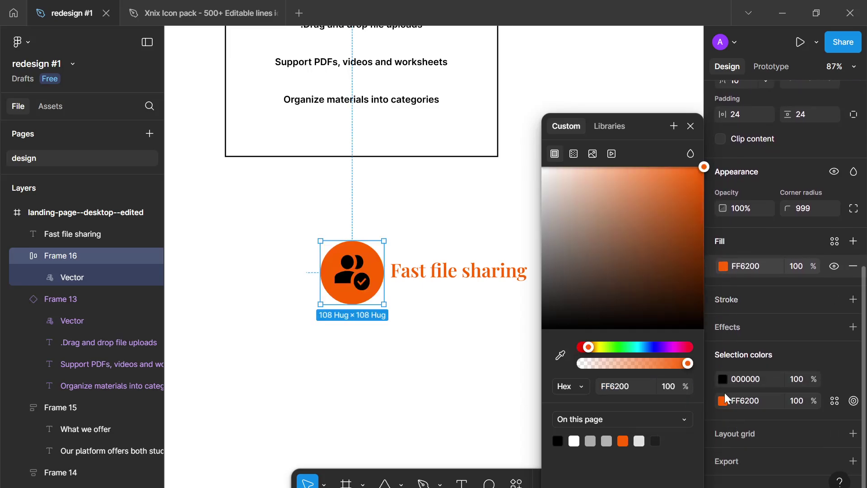
left_click(723, 380)
left_click(623, 441)
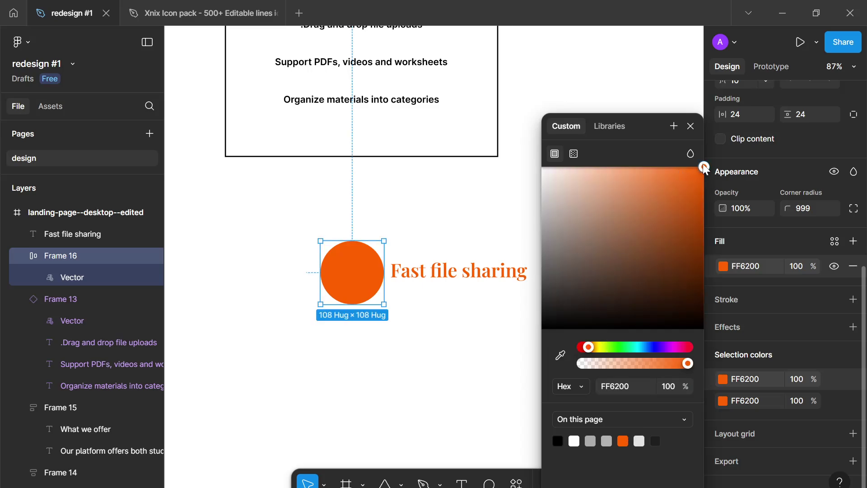
left_click_drag(704, 166, 611, 128)
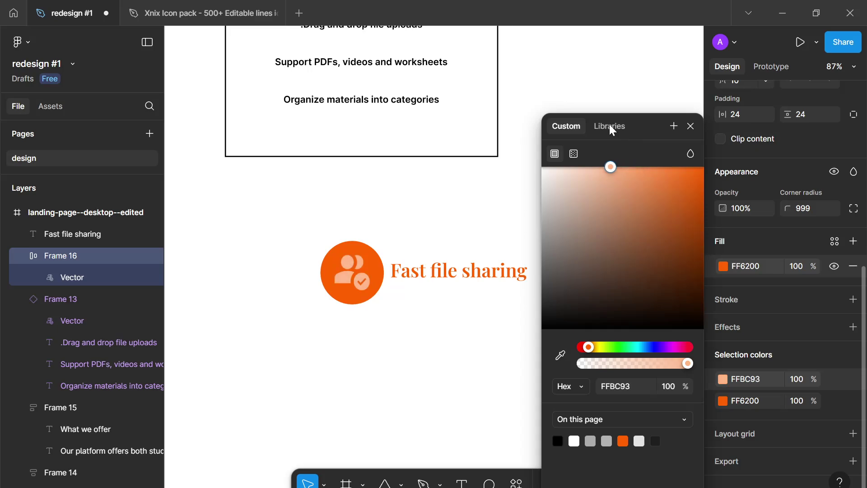
- Narrow the "Fast file sharing" text box to 120 wide so the title wraps onto two lines
left_click(497, 273)
scroll(523, 306, "down", 3)
left_click_drag(529, 278, 457, 282)
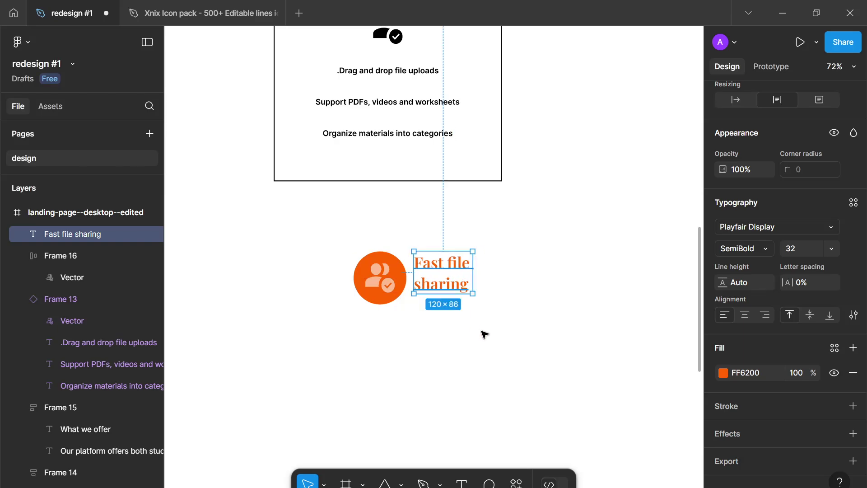
- Wrap the icon circle and "Fast file sharing" in a horizontal auto layout with a gap of 16, aligned left and vertically centered
left_click(482, 333)
left_click_drag(501, 346, 364, 266)
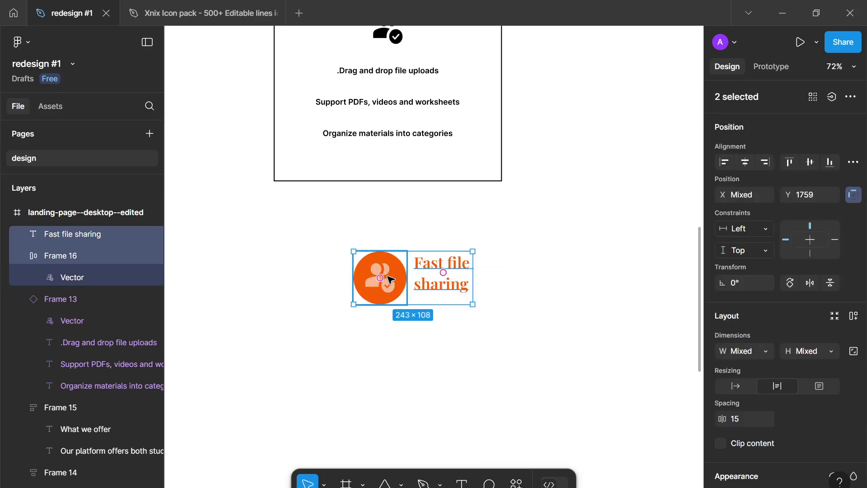
key("shift+a")
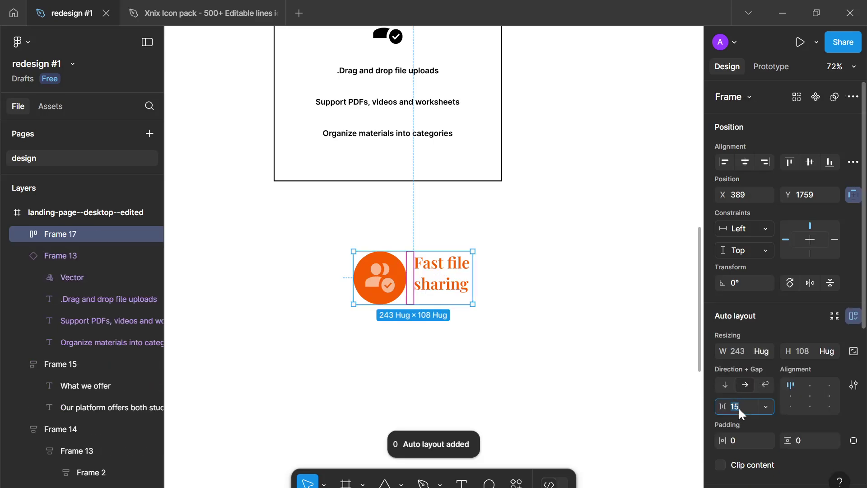
key("Up")
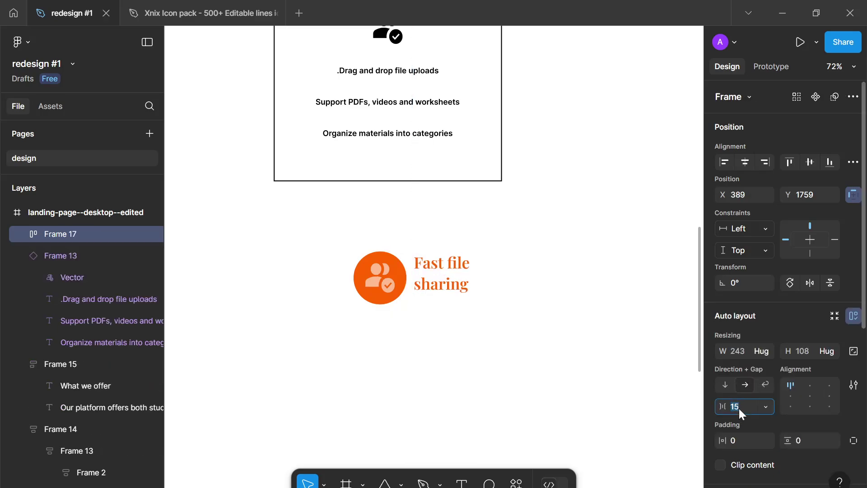
left_click(492, 286)
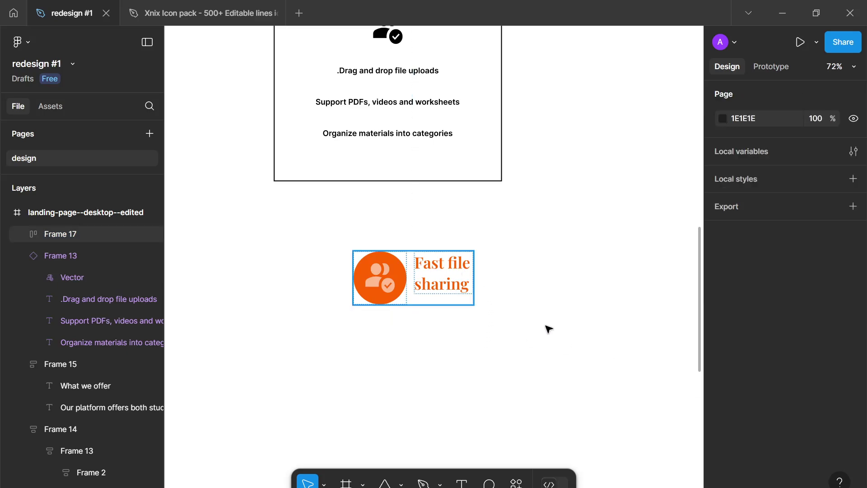
left_click(470, 278)
left_click(791, 395)
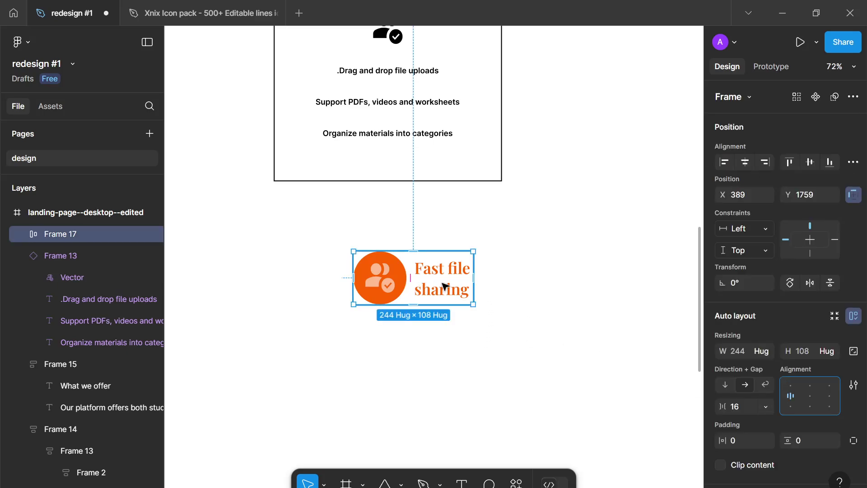
left_click(455, 290)
scroll(754, 442, "down", 5)
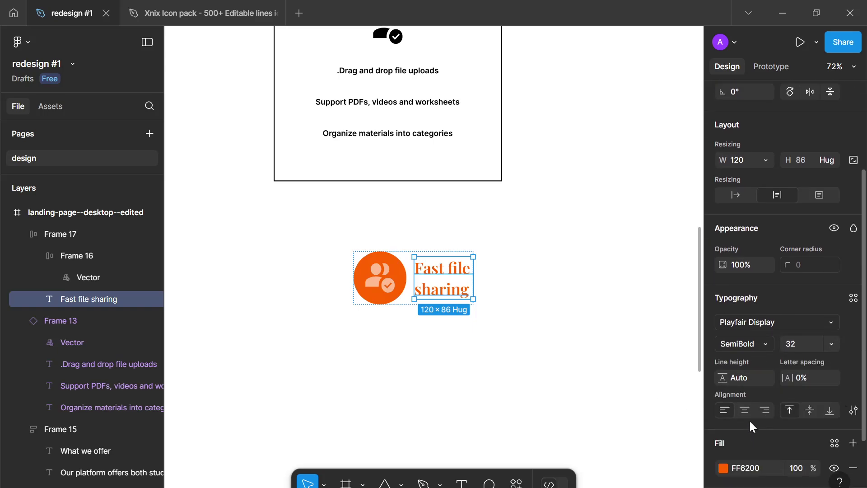
left_click(532, 389)
- Copy the text ".Drag and drop file uploads" from the feature card into a new text layer below the "Fast file sharing" title
scroll(532, 389, "down", 5)
scroll(557, 354, "left", 3)
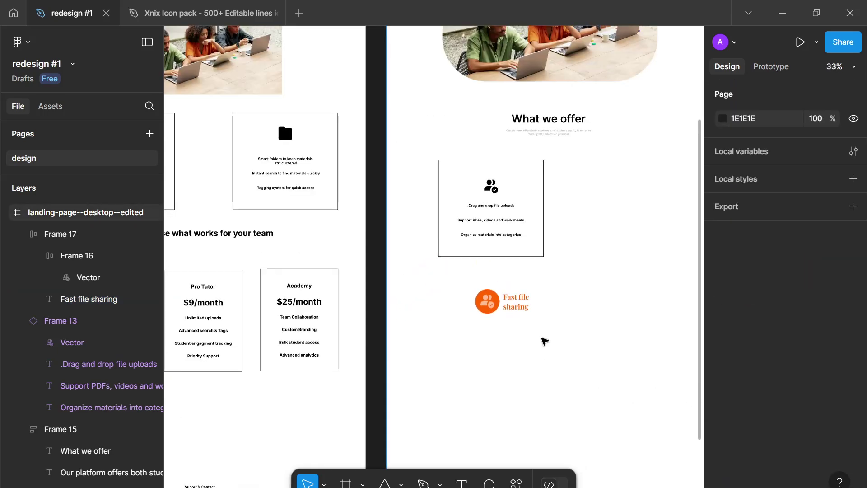
scroll(541, 323, "up", 2)
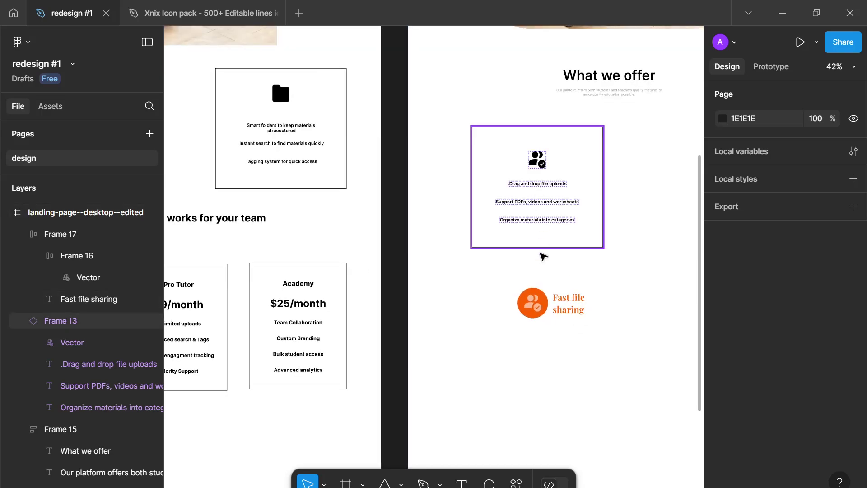
scroll(498, 358, "up", 1)
scroll(513, 357, "right", 2)
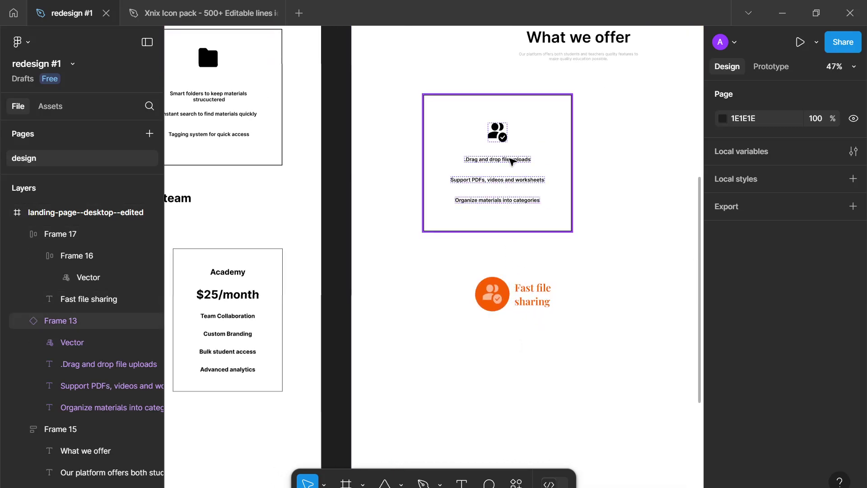
double_click(511, 160)
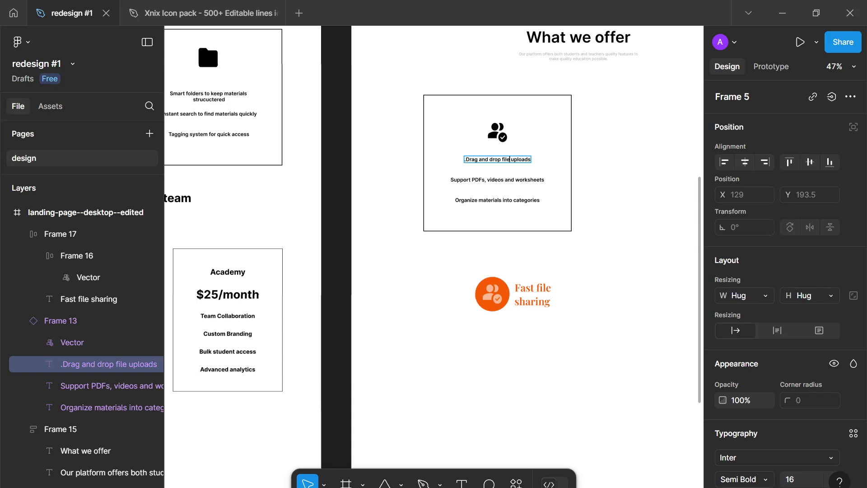
left_click_drag(499, 160, 464, 159)
key("Escape")
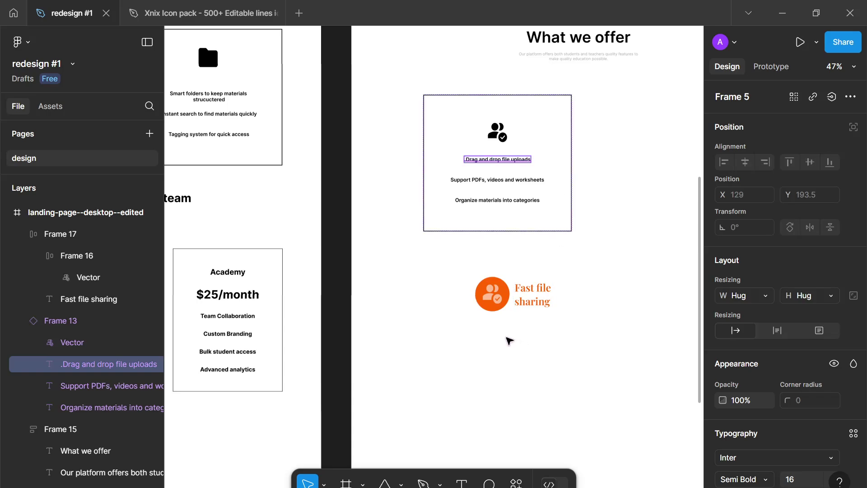
key("Return")
key("ctrl+c")
left_click(506, 337)
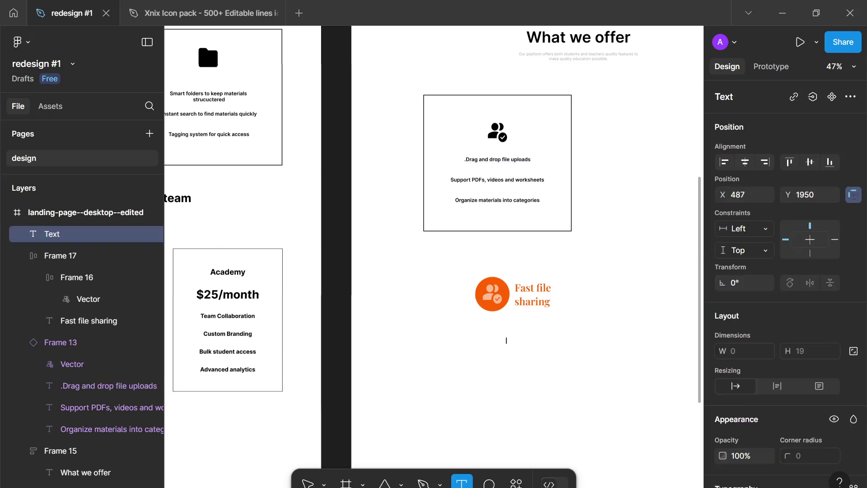
key("ctrl+v")
key("Escape")
scroll(768, 407, "down", 3)
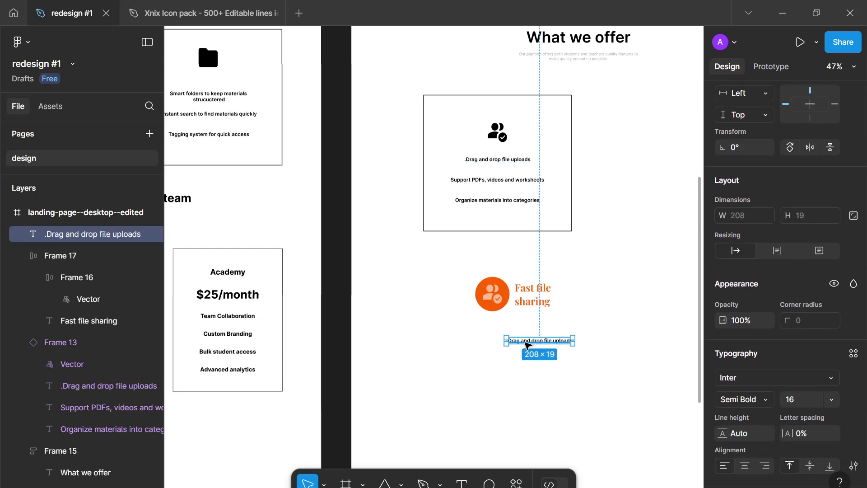
- Remove the leading period from the copied "Drag and drop file uploads" text and set its weight to Regular
scroll(523, 388, "up", 5)
key("Return")
key("Home")
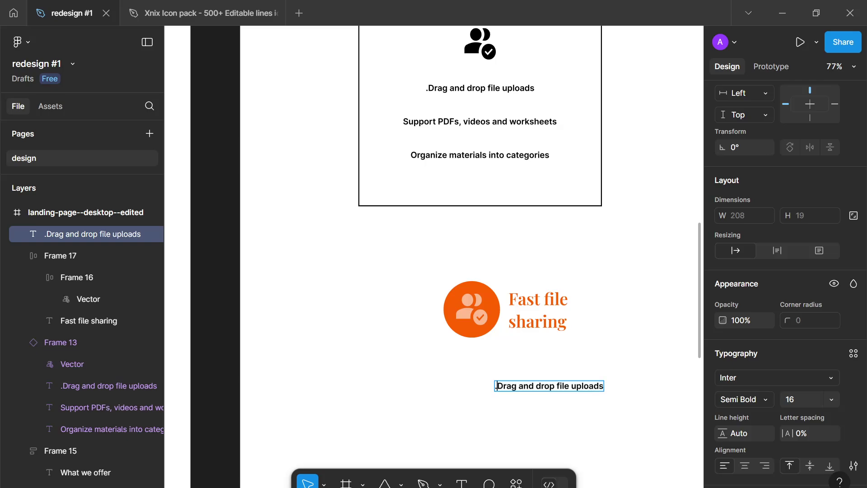
key("Delete")
key("Escape")
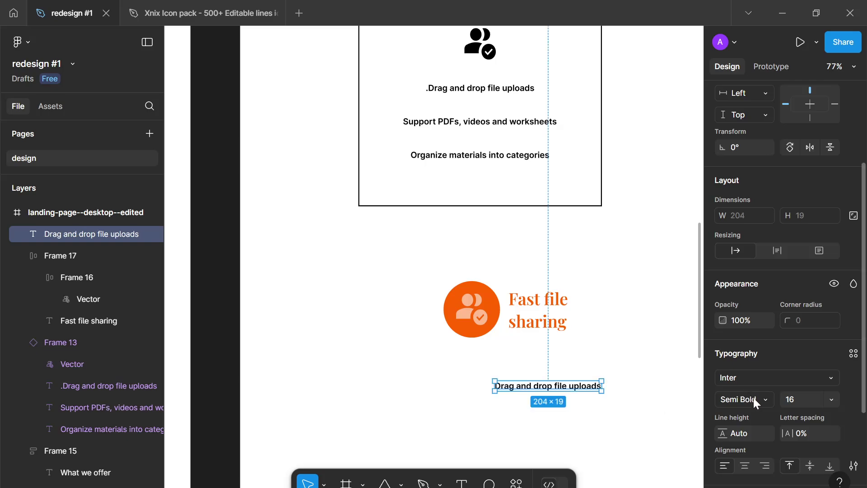
left_click(749, 399)
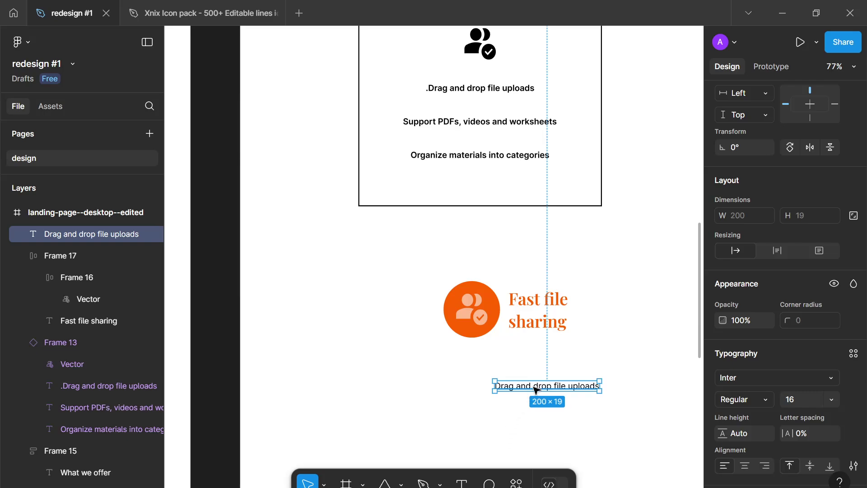
- Move "Drag and drop file uploads" beneath the people icon and duplicate it twice downward at even spacing
left_click_drag(536, 389, 493, 399)
scroll(493, 379, "down", 3)
key("ctrl+d")
key("ctrl+d")
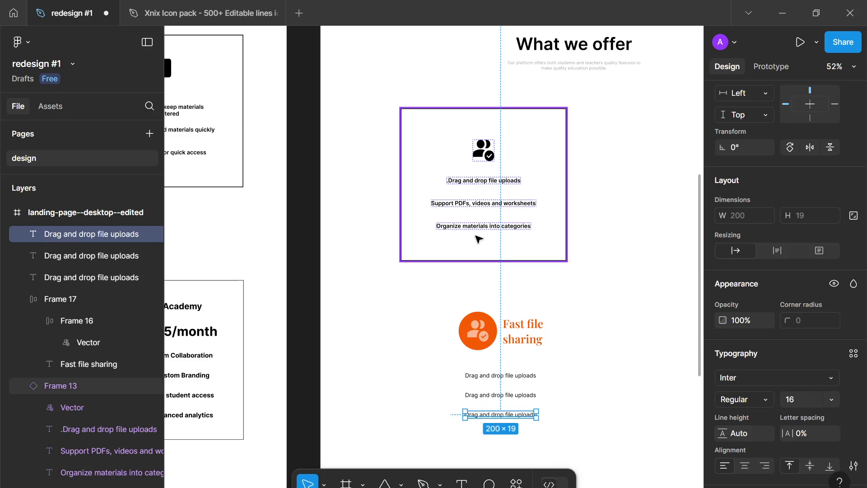
- Replace the second duplicated line with the card's text "Support PDFs, videos and worksheets"
left_click(472, 206)
left_click(472, 207)
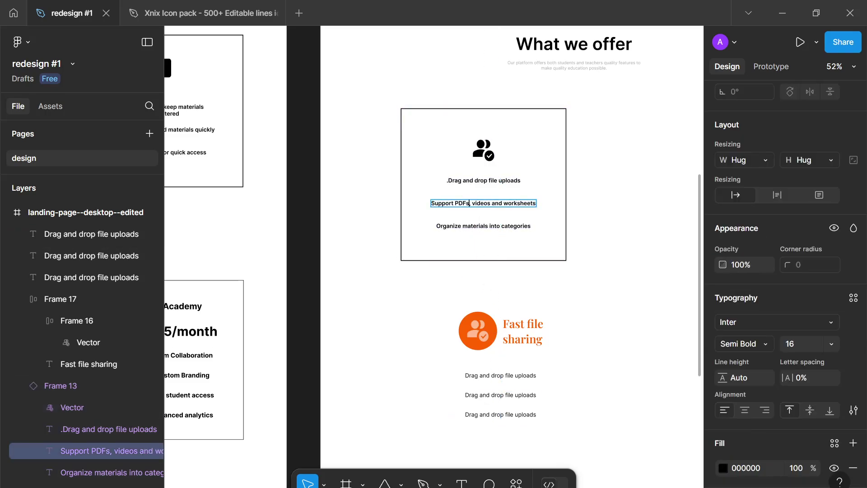
left_click(501, 395)
key("Return")
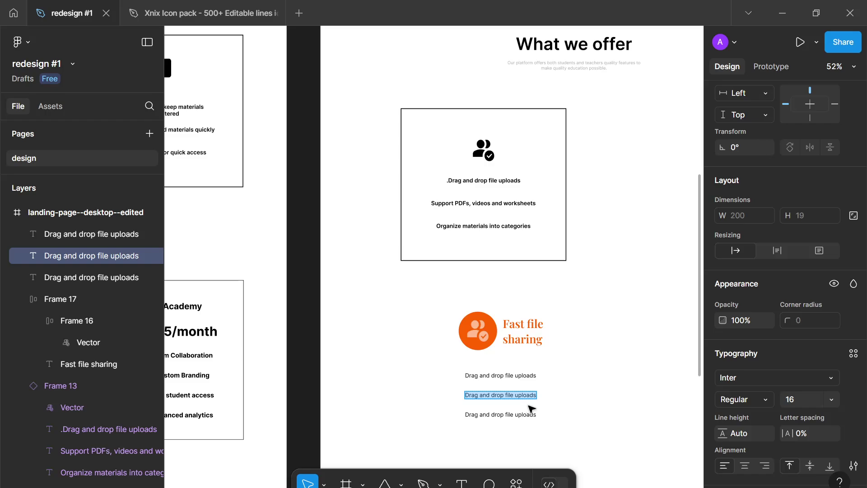
type("Support PDFs, videos and worksheets")
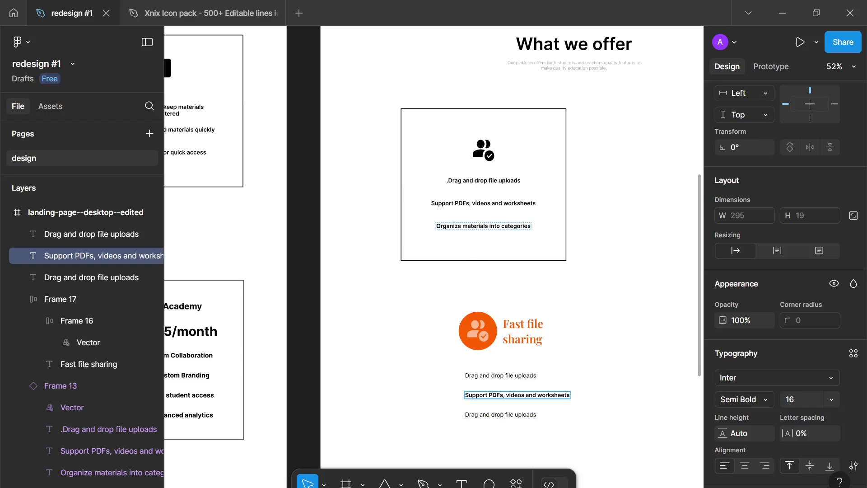
- Replace the third duplicated line with the card's text "Organize materials into categories"
double_click(484, 226)
key("ctrl+c")
left_click(500, 414)
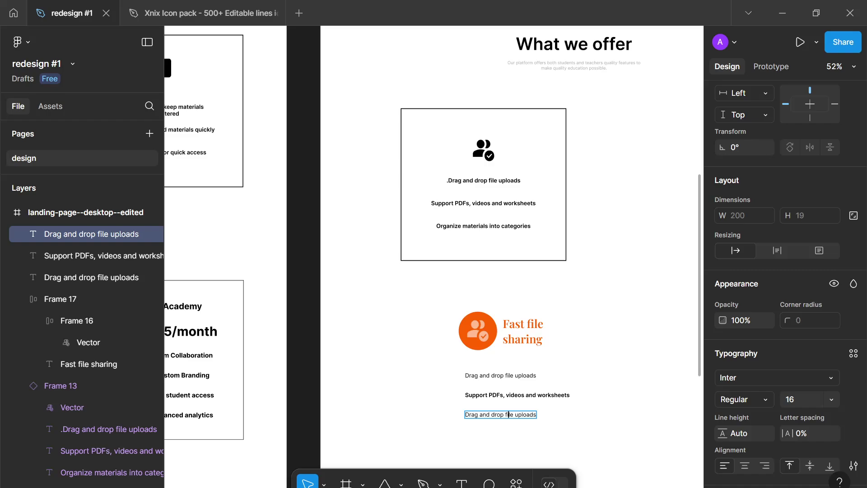
key("Return")
key("ctrl+v")
key("Escape")
- Set all three feature lines to Regular weight and font size 14
left_click_drag(458, 368, 575, 439)
left_click(767, 428)
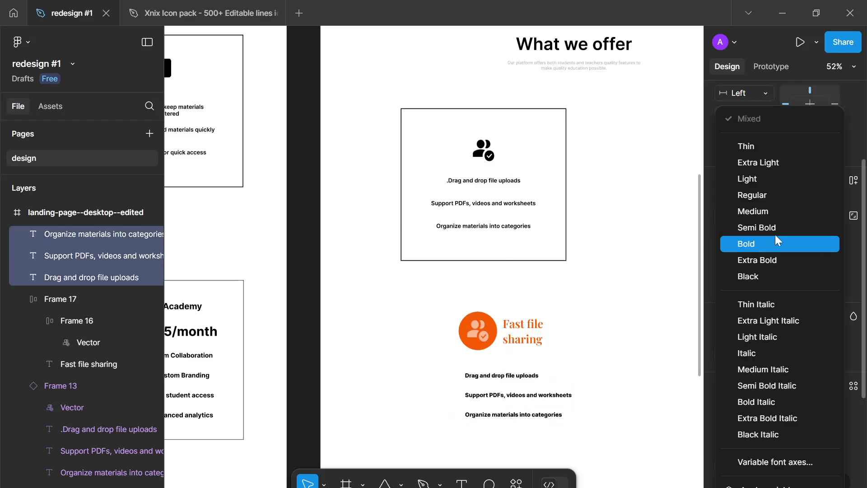
left_click(763, 202)
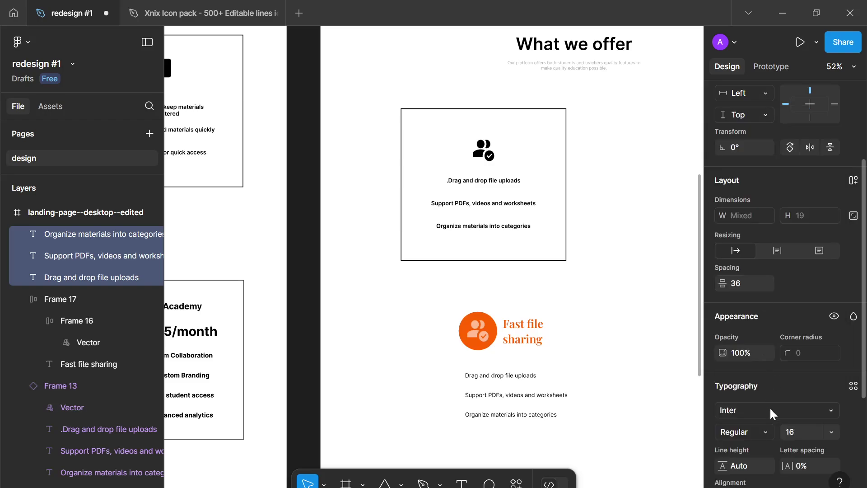
left_click(802, 427)
type("14")
key("Return")
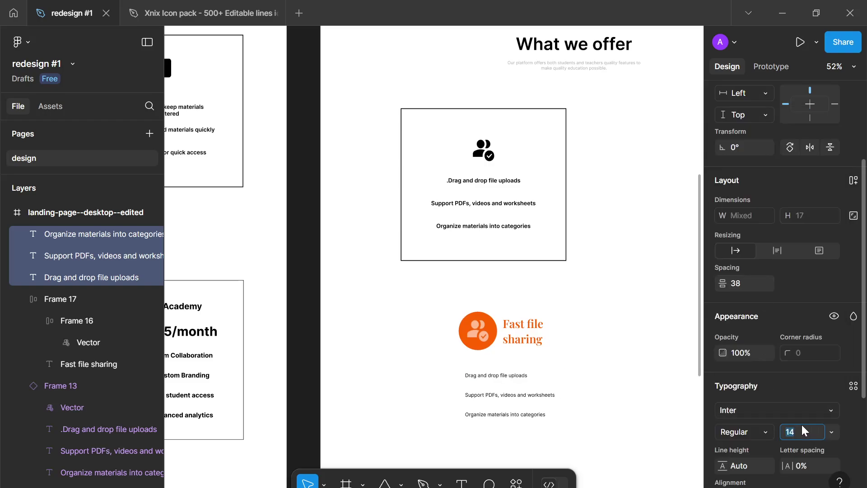
left_click(611, 436)
- Wrap the three feature lines below the "Fast file sharing" title in a vertical auto layout frame
scroll(612, 436, "down", 2)
scroll(494, 400, "right", 4)
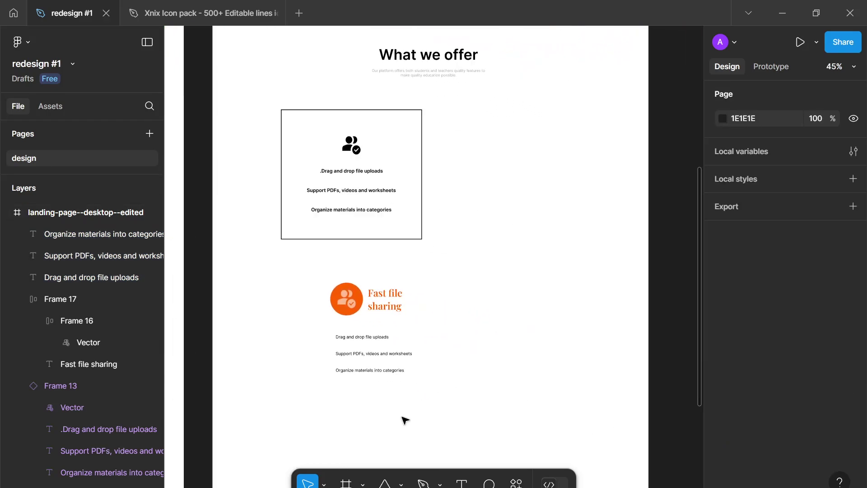
scroll(482, 450, "up", 4)
scroll(482, 450, "left", 3)
scroll(526, 422, "up", 3)
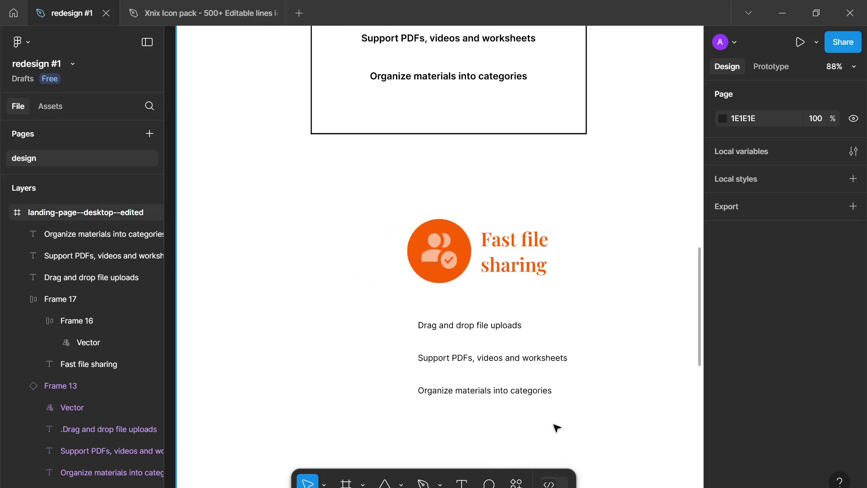
scroll(517, 402, "down", 2)
left_click_drag(523, 417, 455, 329)
key("shift+a")
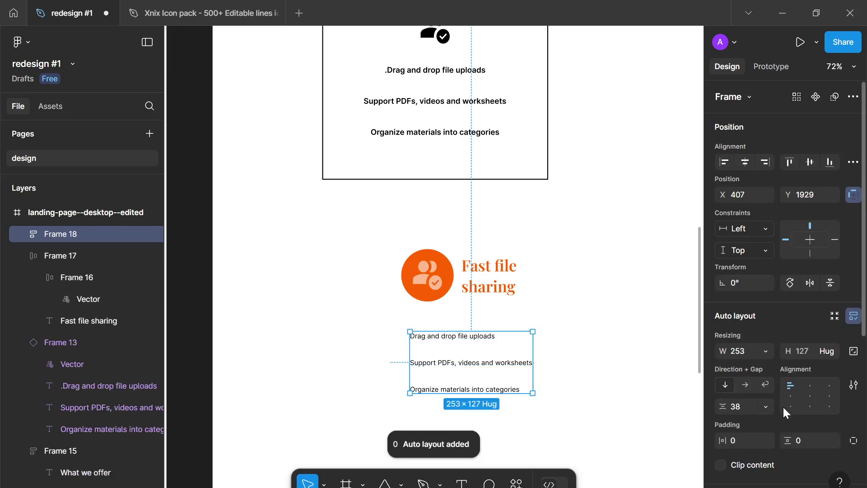
- Set the vertical gap of the three feature lines' auto layout frame to 24
left_click(747, 409)
key("Down")
key("Down")
key("Down")
key("Down")
key("Down")
key("Down")
key("Down")
key("Down")
key("Down")
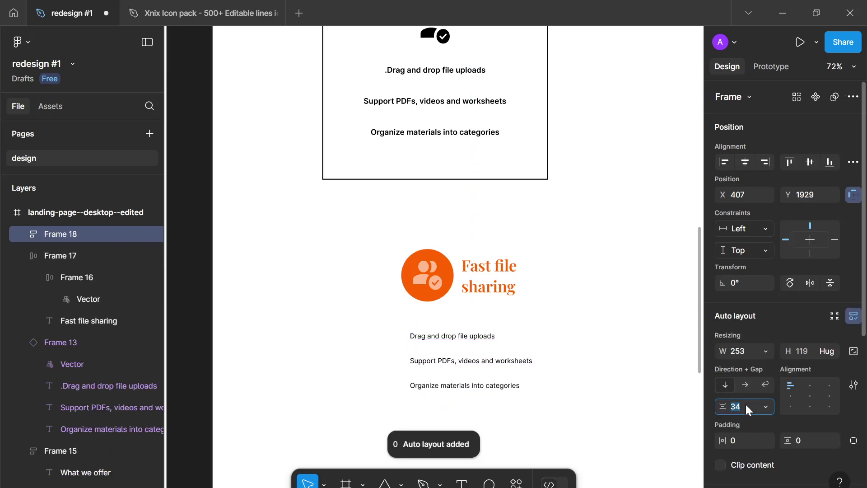
key("Down")
type("2")
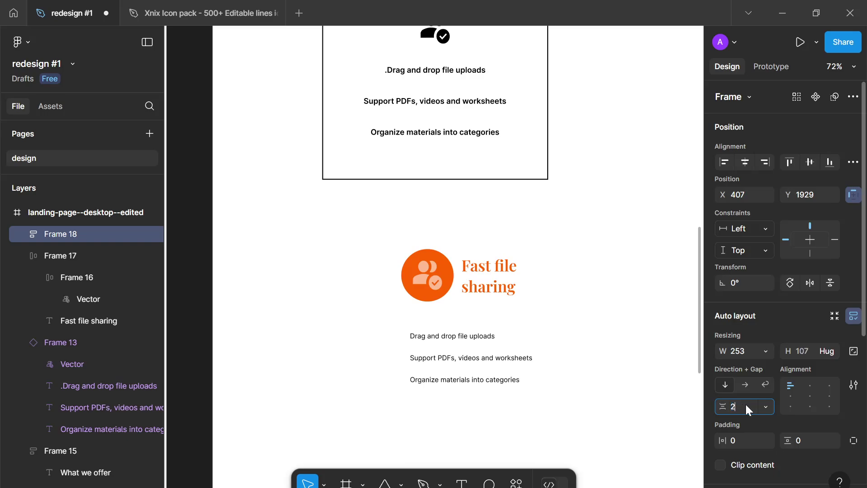
type("4")
key("Return")
left_click(607, 366)
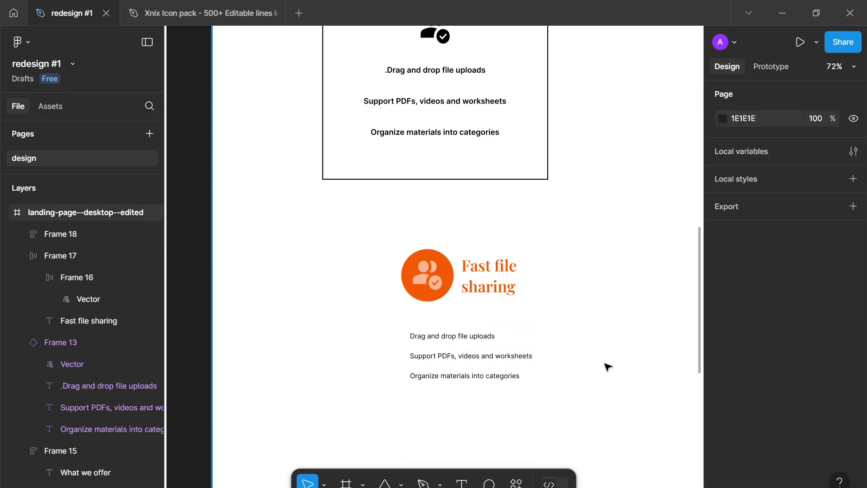
- Move the frame of three feature lines slightly right beneath the "Fast file sharing" title, to X 436 and Y 1930
scroll(608, 366, "down", 5)
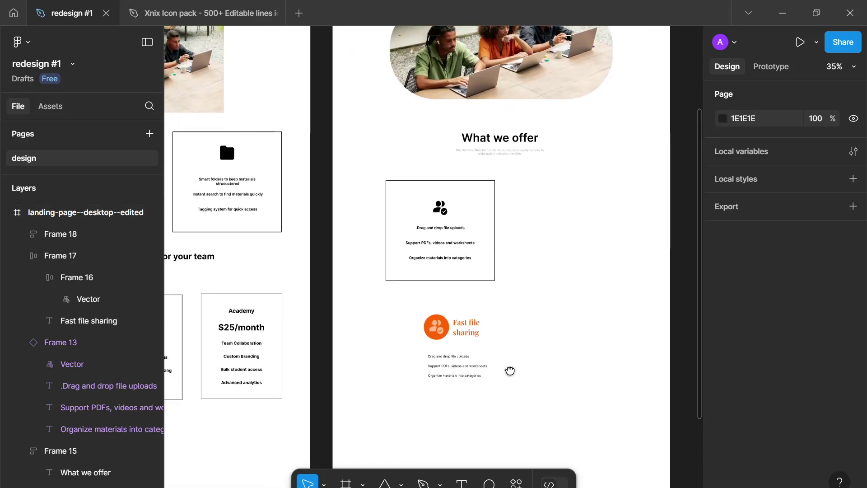
scroll(510, 370, "left", 1)
scroll(488, 367, "up", 5)
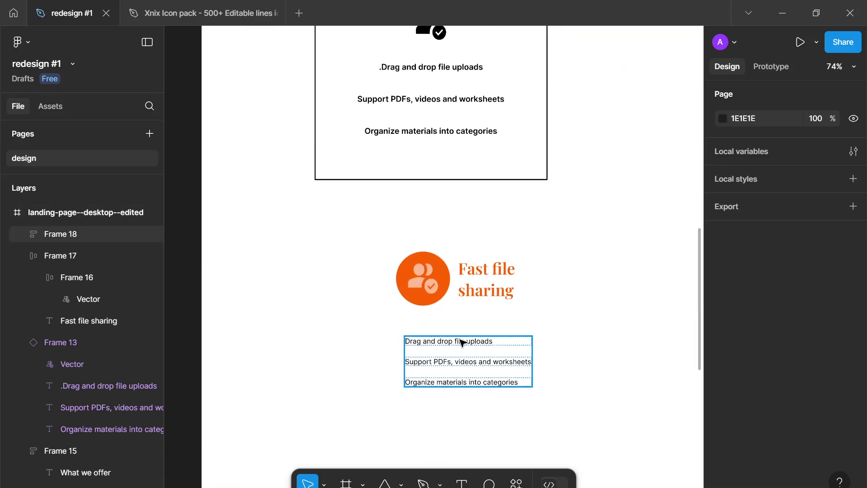
left_click_drag(470, 349, 483, 349)
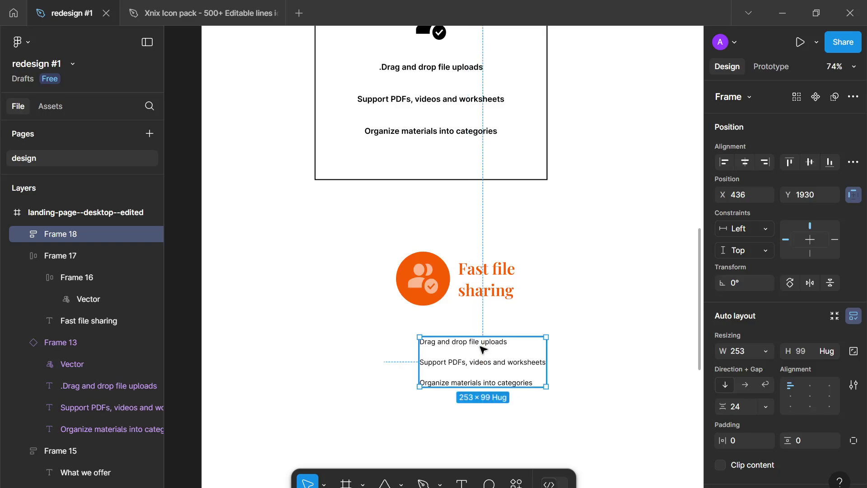
- Try formatting the "Drag and drop file uploads" line as a bulleted list item
scroll(483, 349, "up", 5)
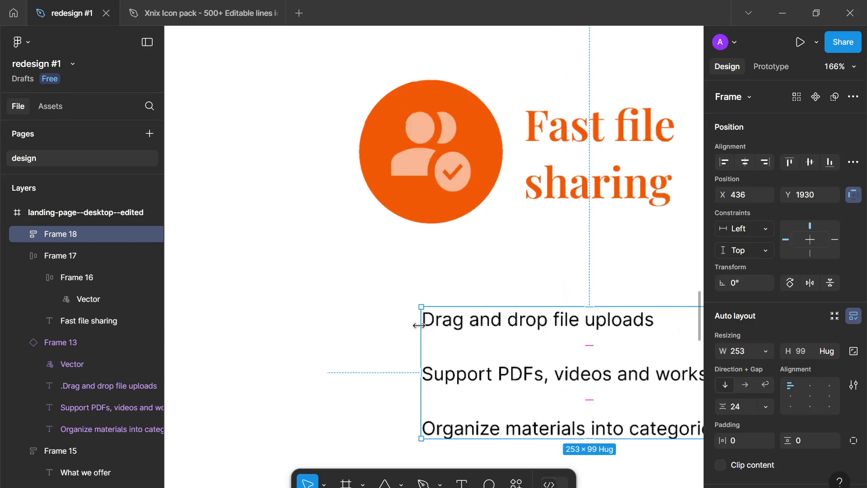
scroll(417, 325, "up", 3)
left_click(433, 315)
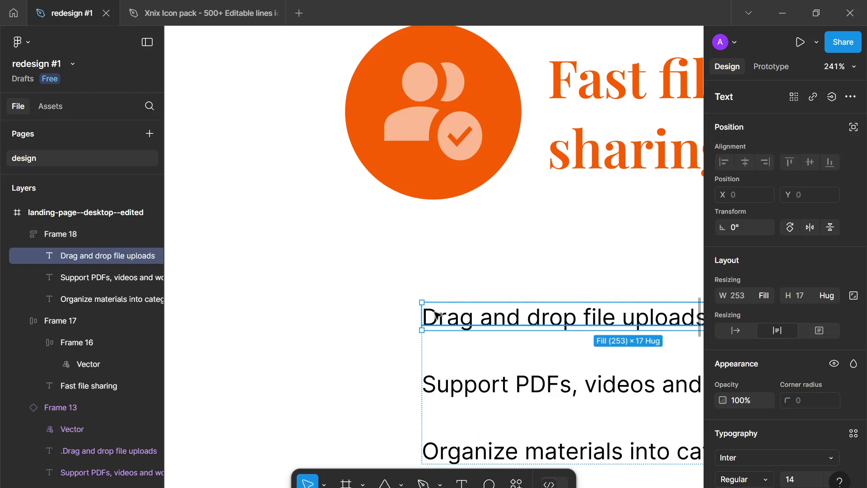
double_click(433, 315)
key("Left")
key("ctrl+shift+8")
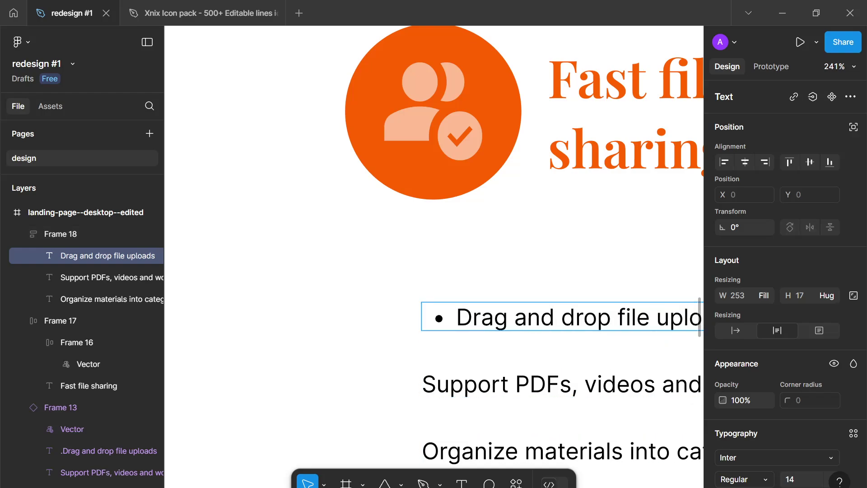
key("ctrl+shift+8")
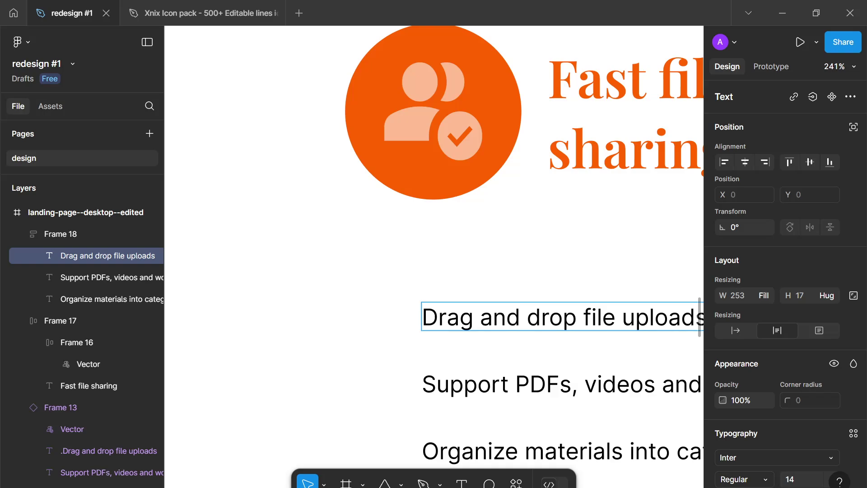
key("Escape")
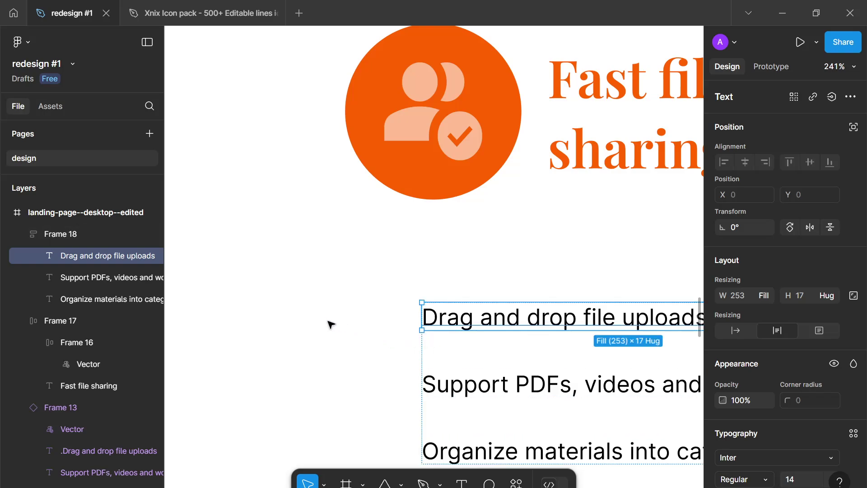
- Review the edited landing page from the hero section down to the "Fast file sharing" block and the empty area below it
key("r")
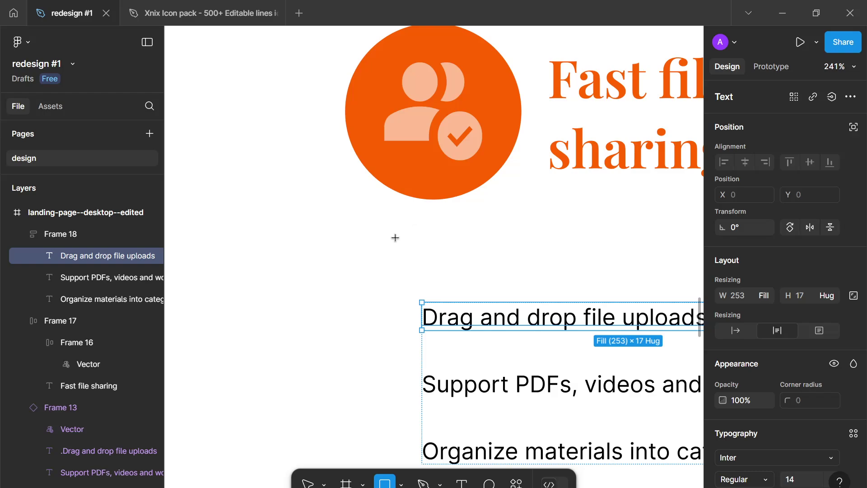
scroll(336, 335, "down", 5, "ctrl")
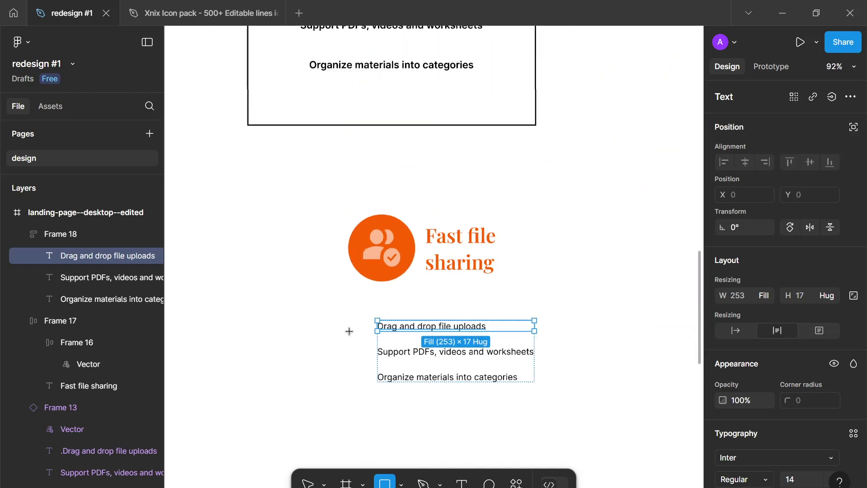
scroll(349, 331, "up", 8)
scroll(388, 74, "down", 3, "ctrl")
scroll(388, 75, "up", 5)
scroll(436, 184, "down", 3, "ctrl")
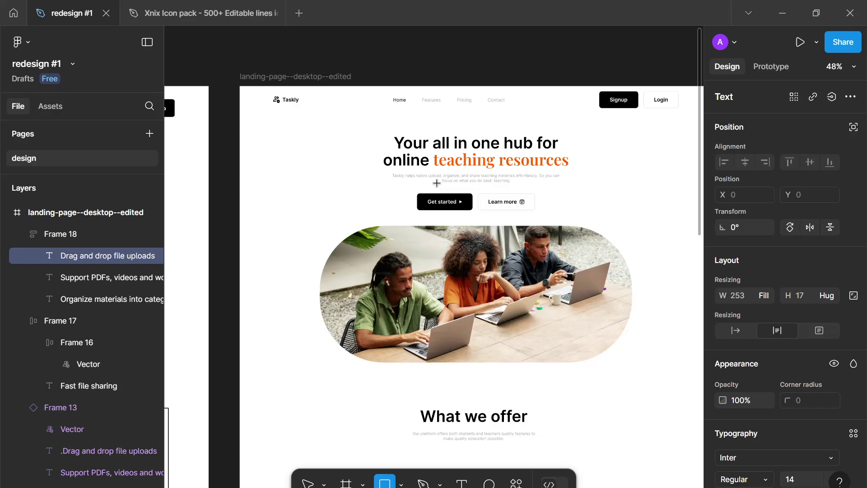
scroll(374, 346, "down", 1, "ctrl")
scroll(397, 256, "down", 7)
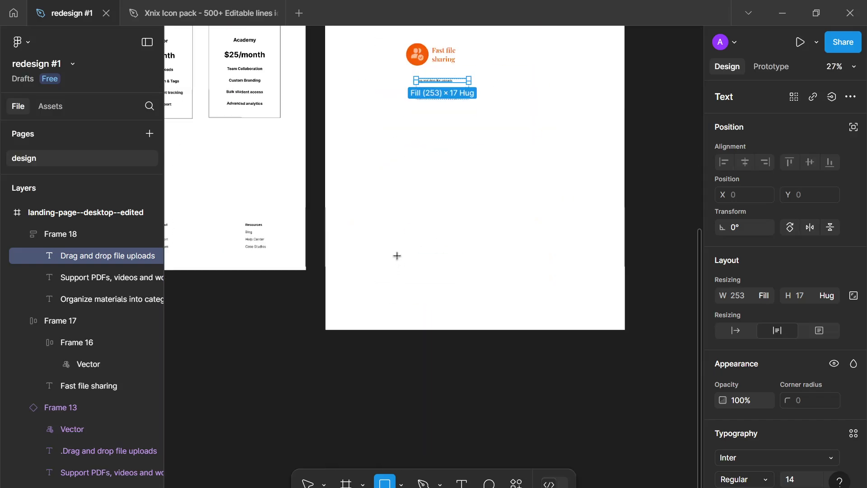
scroll(397, 199, "up", 5)
scroll(396, 199, "up", 5, "ctrl")
scroll(427, 338, "down", 5)
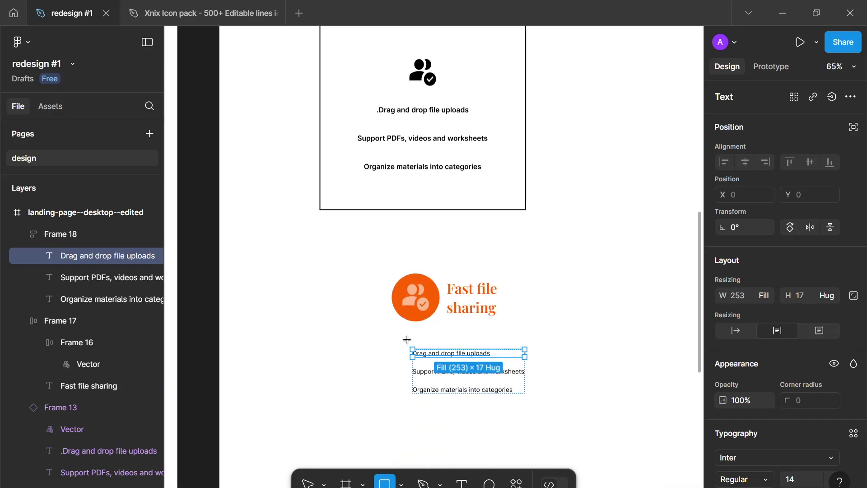
scroll(400, 331, "up", 4, "ctrl")
scroll(416, 287, "down", 2)
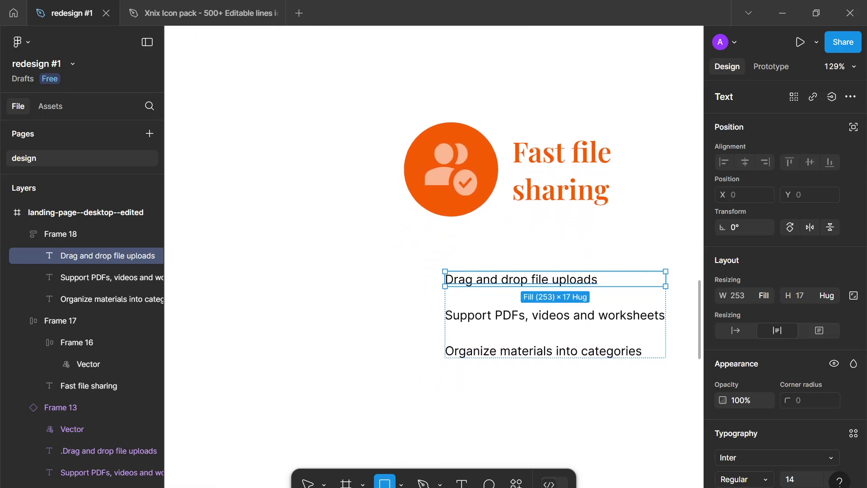
- Draw a small star in front of the "Drag and drop file uploads" line and set its size to 14 × 14
left_click(401, 484)
left_click(407, 435)
left_click_drag(399, 274, 410, 284)
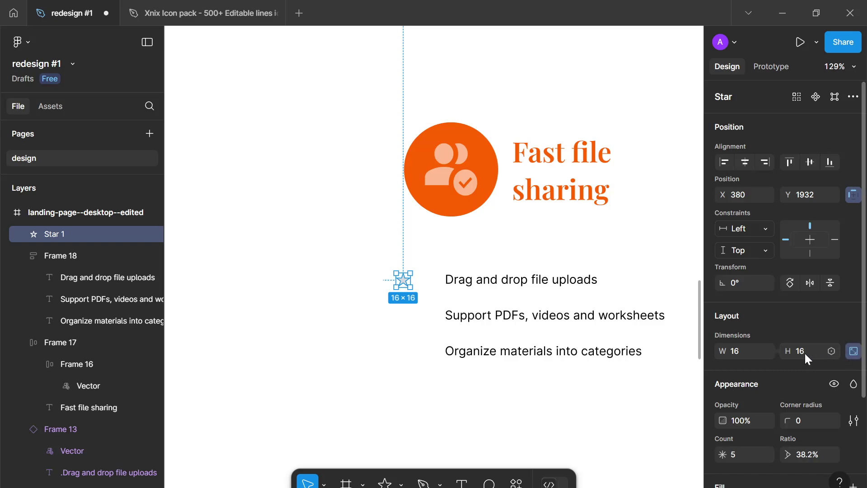
type("14")
key("Return")
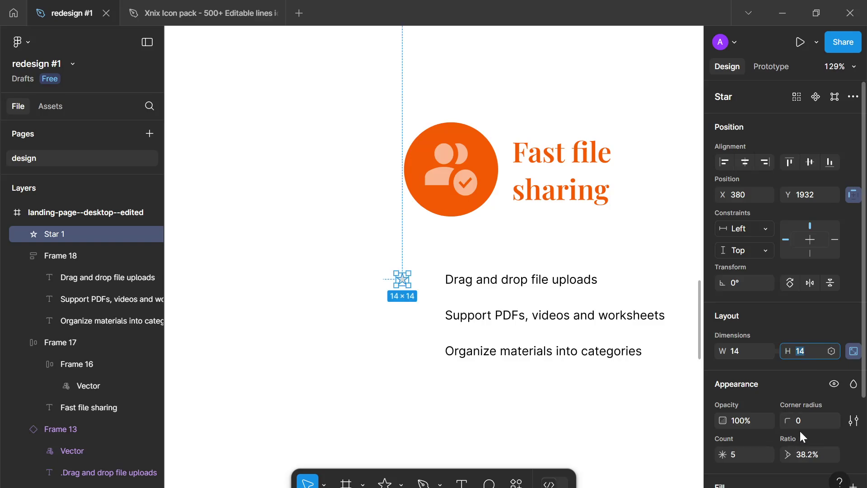
key("Escape")
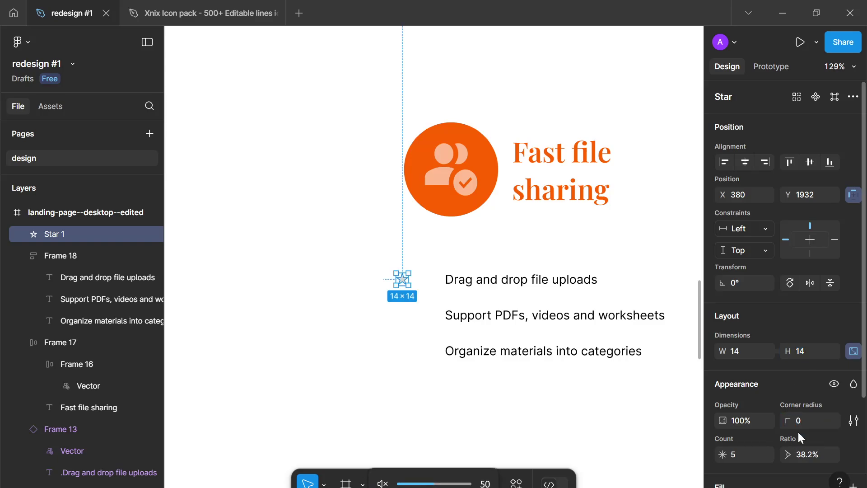
- Give the star a corner radius of 1 and move it slightly closer to the first feature line, to X 389 and Y 1940
left_click(800, 420)
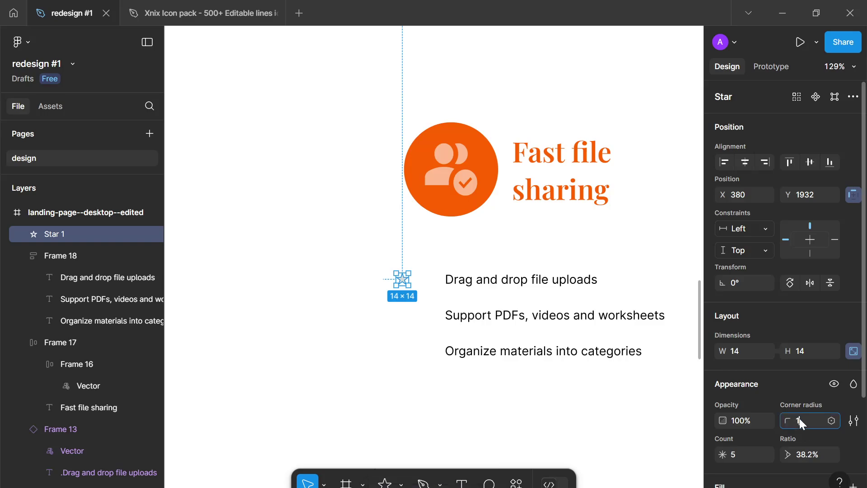
key("Escape")
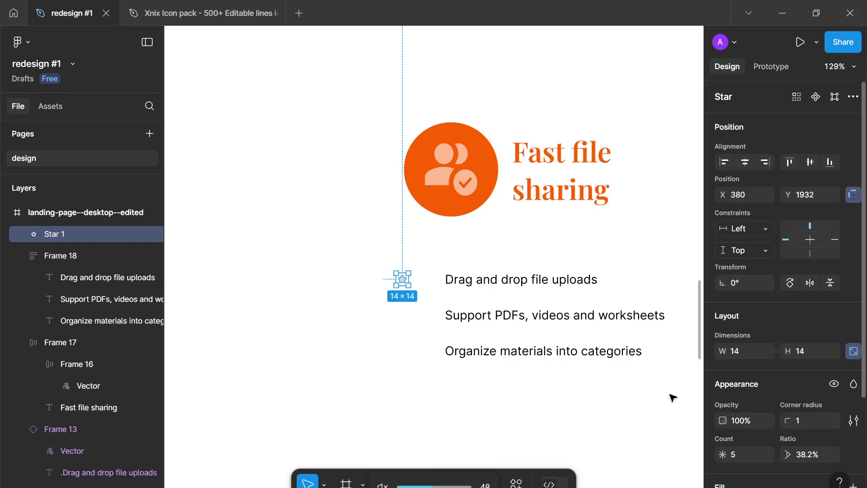
scroll(792, 428, "down", 3)
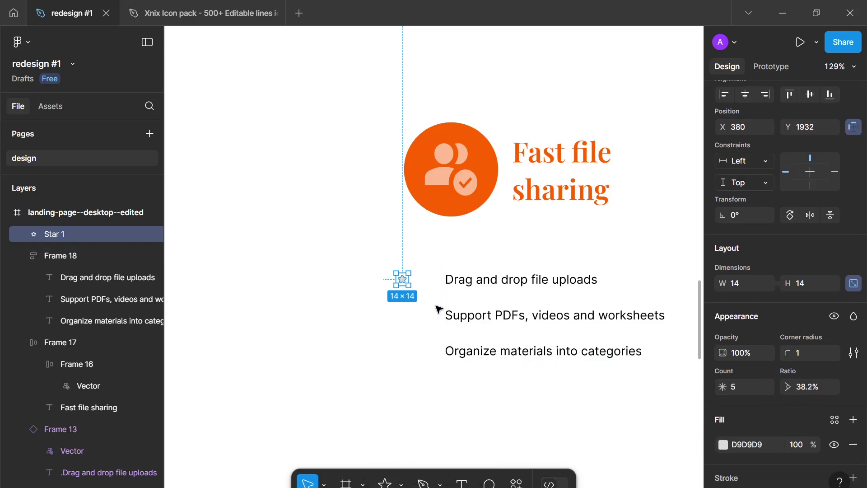
left_click_drag(414, 289, 420, 295)
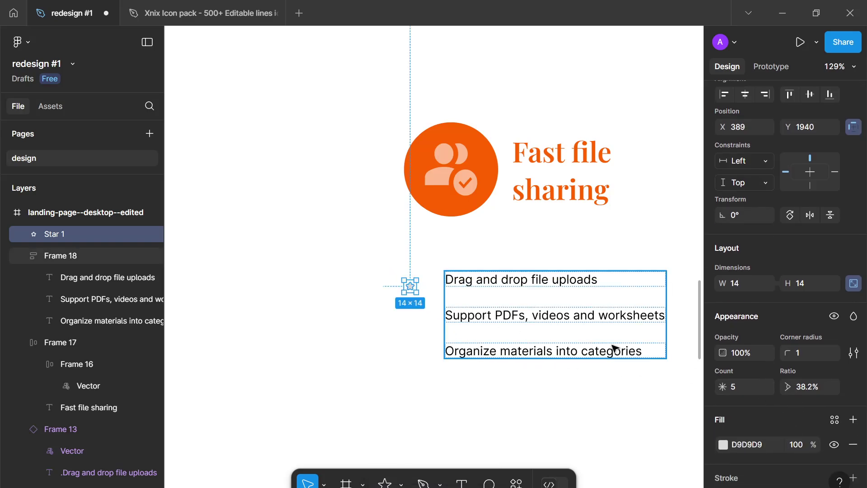
- Set the star's point count to 7 and its corner radius to 0.5
key("Up")
key("Up")
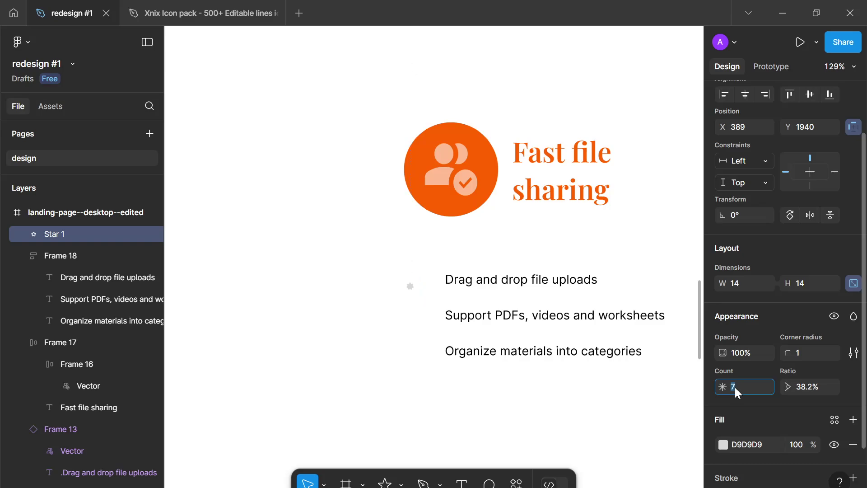
left_click(809, 353)
scroll(363, 374, "up", 5)
type("0")
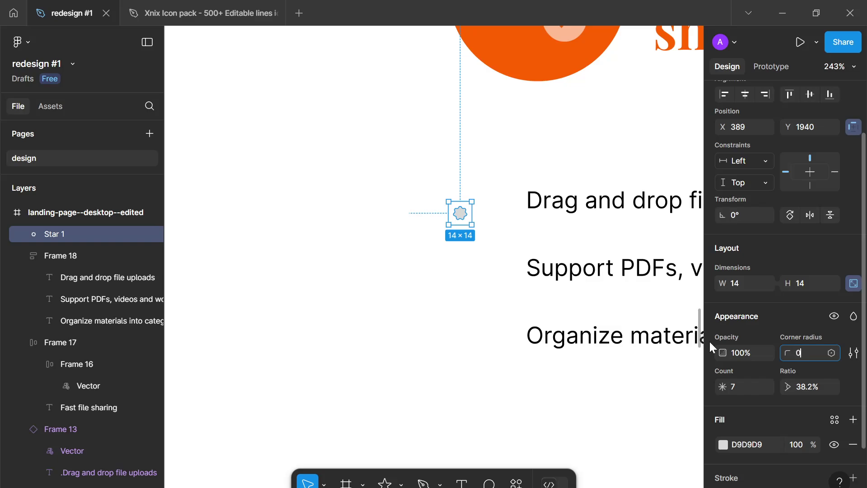
type(".5")
key("Return")
- Resize the star to 16 × 16 and flatten it into a vector shape
type("16")
key("Return")
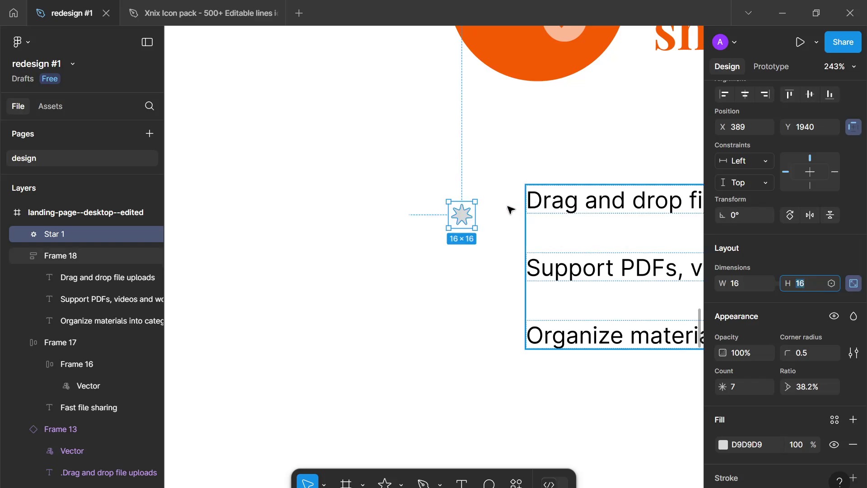
right_click(470, 218)
left_click(494, 249)
- Change the star's fill to the page's orange, FF6200
scroll(782, 304, "down", 2)
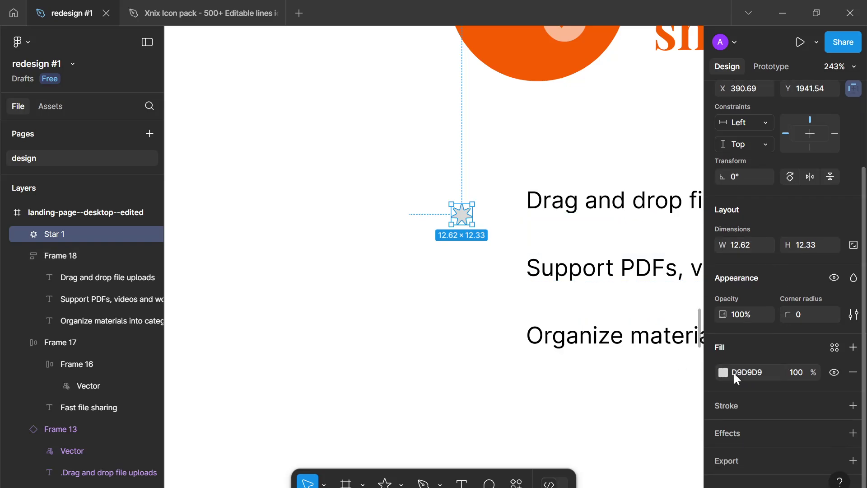
left_click(724, 372)
left_click(623, 440)
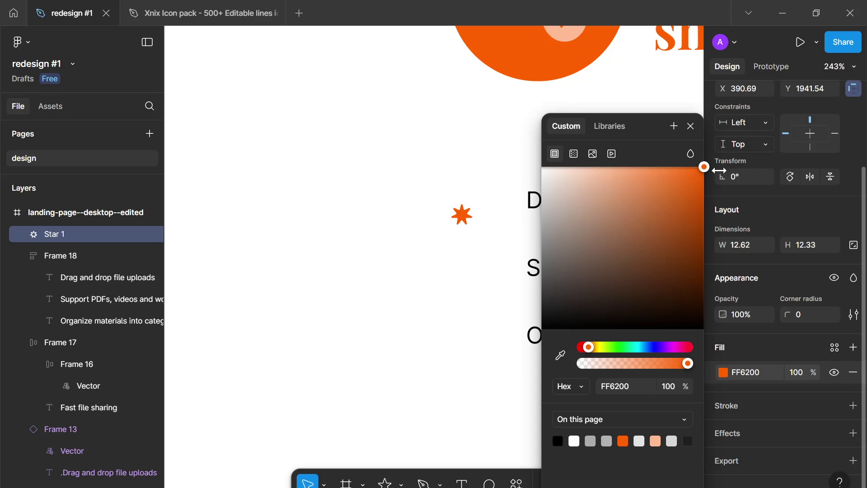
left_click(690, 127)
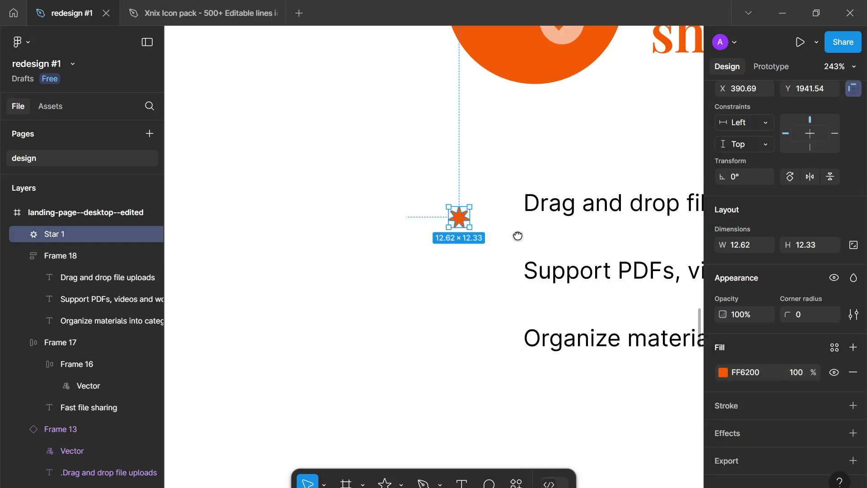
- Ungroup the auto layout frame holding the three feature lines
scroll(519, 240, "right", 2)
left_click(524, 249)
right_click(524, 250)
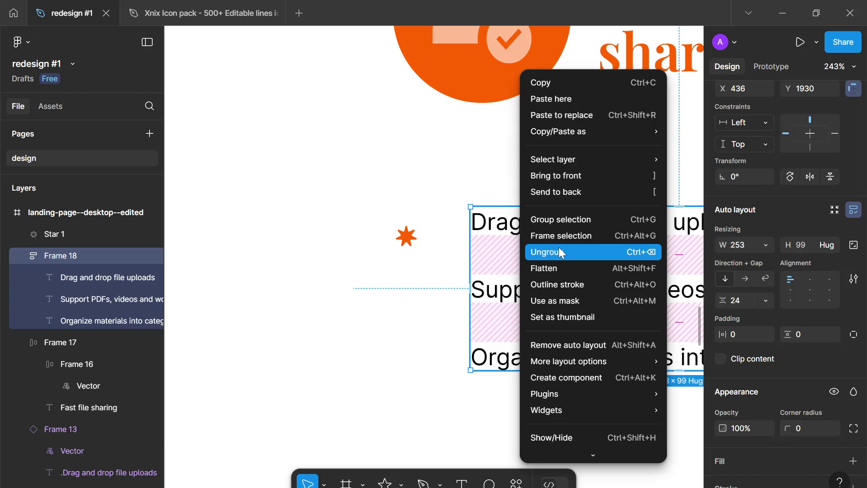
left_click(559, 248)
- Move the "Drag and drop file uploads" line directly beside the orange star, to X 409 and Y 1937
left_click(506, 221)
left_click_drag(506, 221, 462, 233)
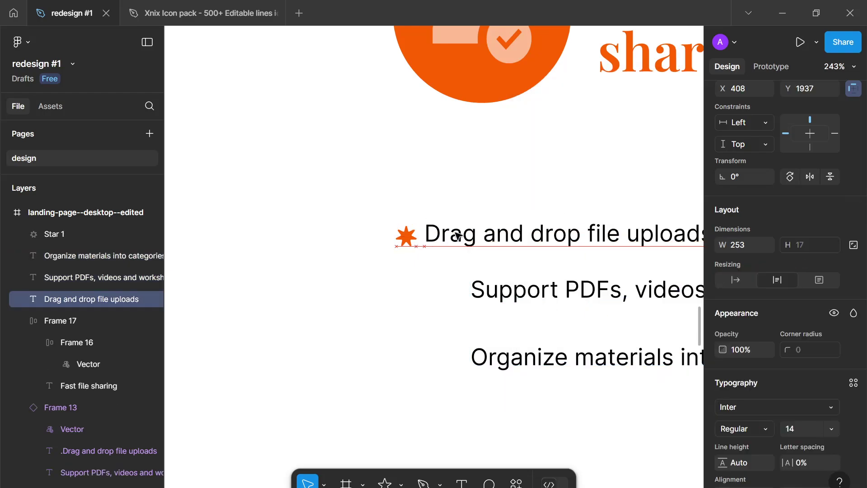
left_click_drag(380, 215, 380, 215)
key("ctrl+z")
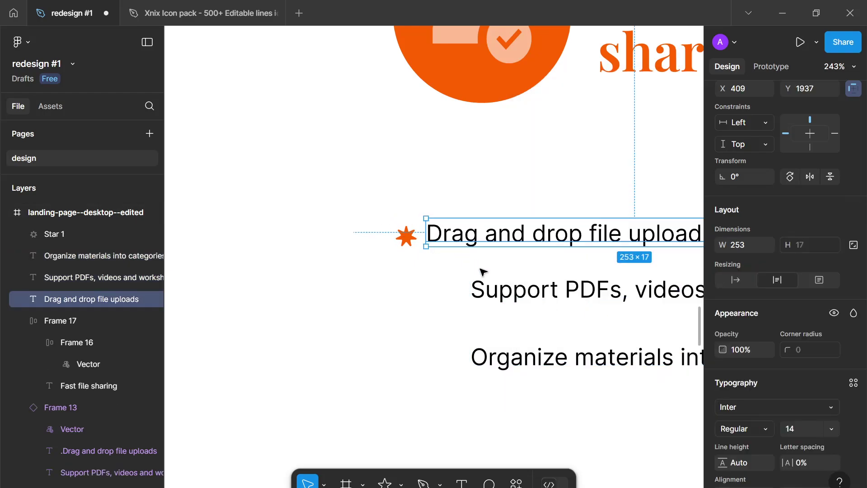
- Wrap the orange star and the "Drag and drop file uploads" line together in a horizontal auto layout frame
left_click_drag(480, 269, 389, 218)
key("shift+a")
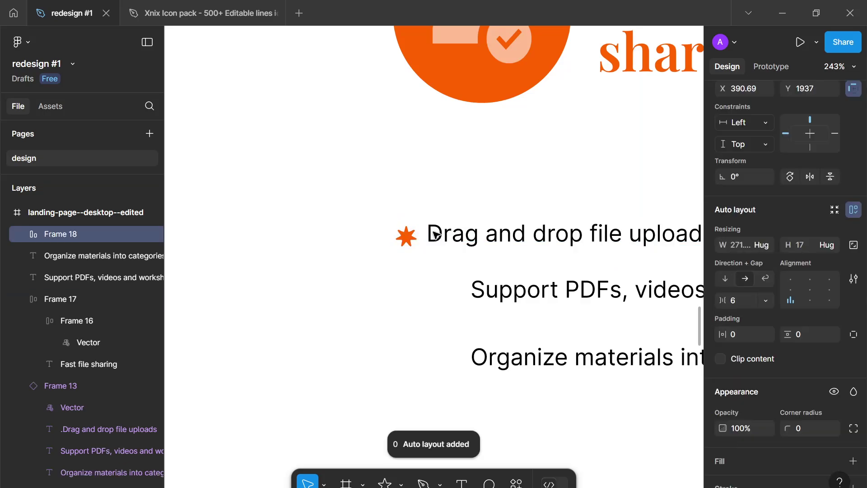
scroll(608, 228, "right", 1)
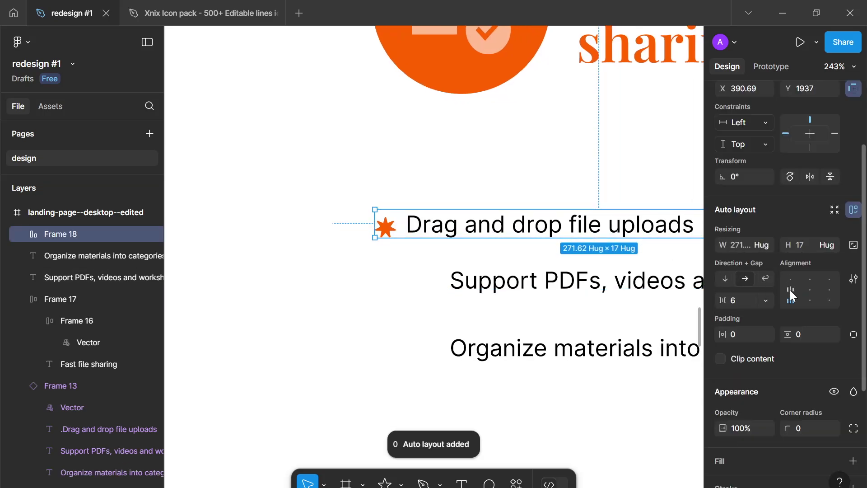
- Vertically center the contents of the star and "Drag and drop file uploads" row and set the gap between them to 8
left_click(735, 302)
type("8")
key("Return")
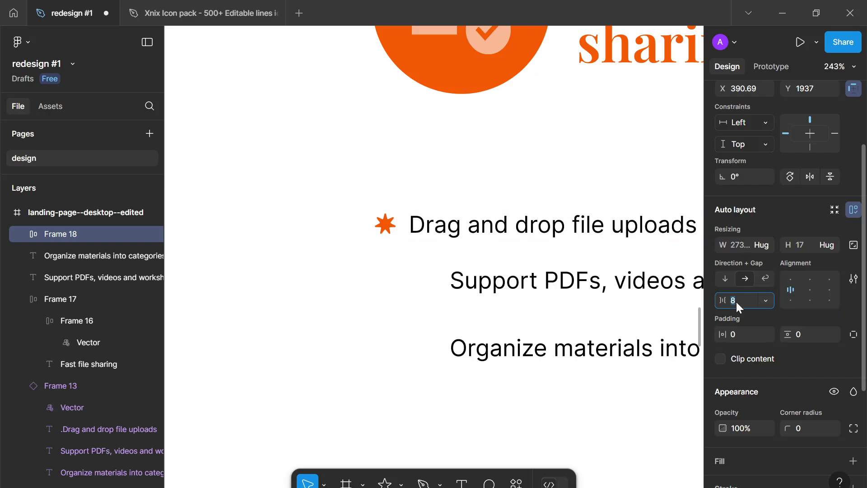
- Move the two plain text lines further down the page and duplicate the star row twice beneath the original, aligned with it
scroll(385, 346, "down", 5)
left_click(405, 311)
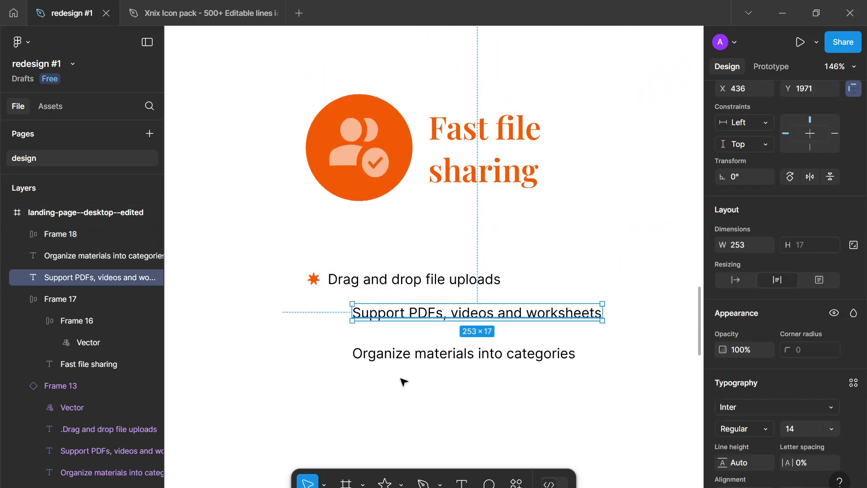
left_click_drag(404, 381, 400, 412)
left_click(354, 280)
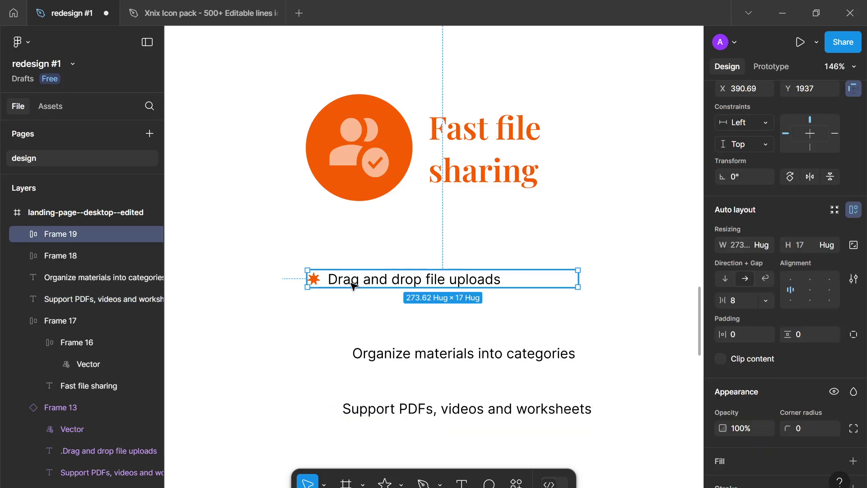
left_click_drag(360, 313, 363, 316)
left_click_drag(374, 352, 342, 444)
left_click(367, 327)
left_click_drag(367, 326, 379, 358)
left_click(392, 322)
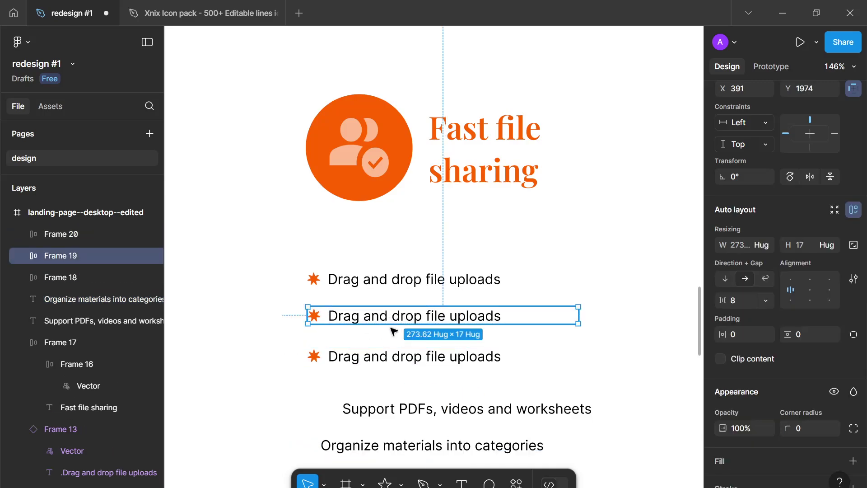
- Cut the loose "Support PDFs, videos and worksheets" line and replace the second star row's text with it
left_click(393, 409)
key("ctrl+x")
double_click(393, 316)
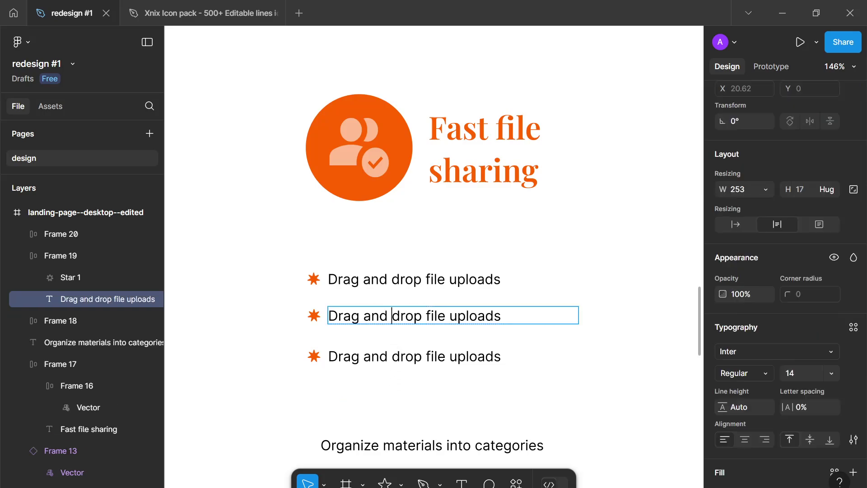
double_click(393, 316)
key("ctrl+a")
key("ctrl+v")
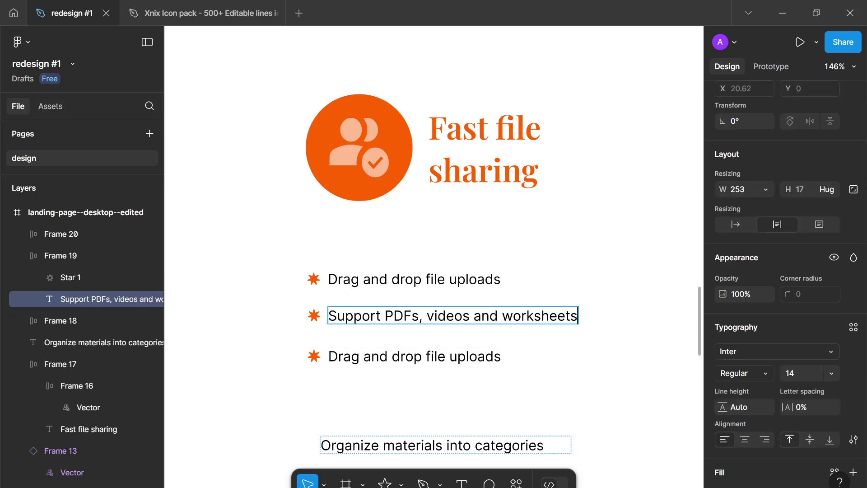
- Replace the third star row's text with "Organize materials into categories" and delete the leftover loose line
double_click(384, 445)
left_click(392, 356)
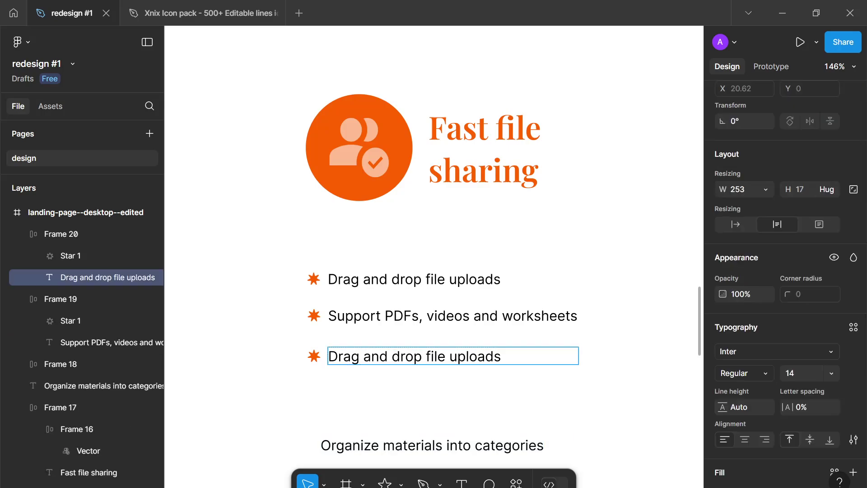
key("ctrl+a")
key("ctrl+v")
left_click(398, 445)
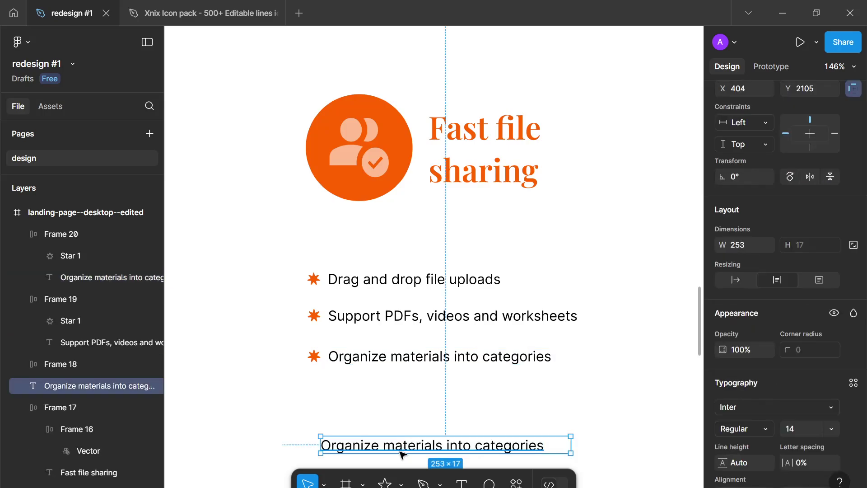
key("Delete")
- Stack the three star rows in a vertical auto layout with a gap of 24, and align it under the heading at X 389
scroll(452, 402, "down", 5)
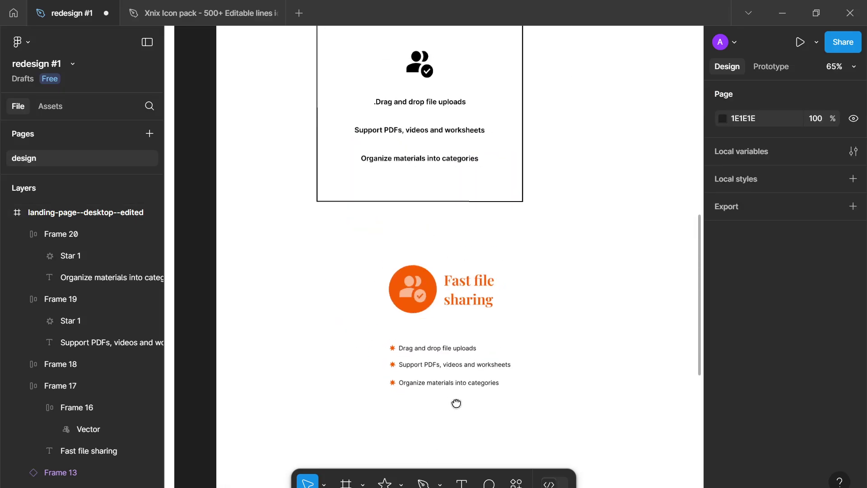
left_click_drag(471, 413, 408, 323)
key("shift+a")
left_click(743, 404)
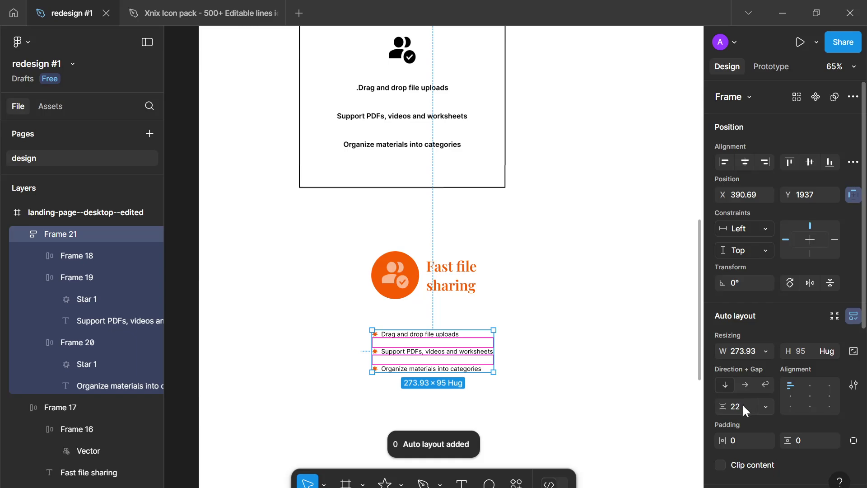
type("24")
key("Return")
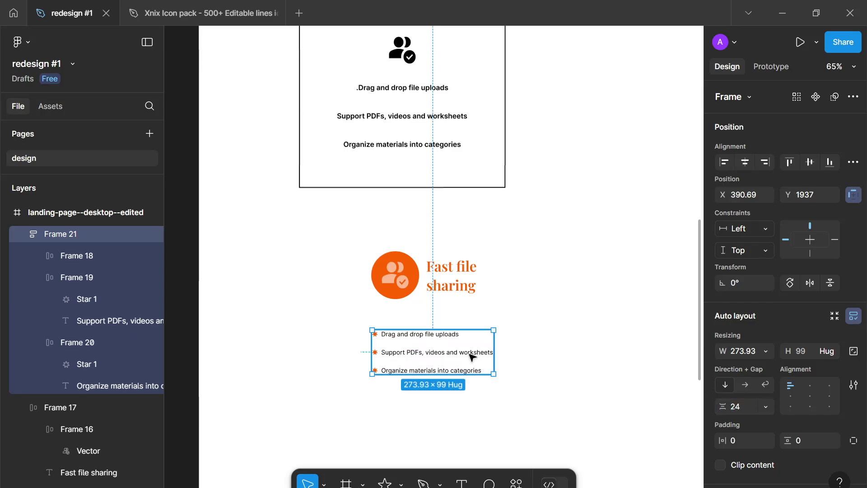
left_click_drag(488, 352, 471, 346)
left_click(469, 385)
- Wrap the "Fast file sharing" heading row and the bullet list together in a vertical auto layout frame
scroll(469, 387, "down", 4)
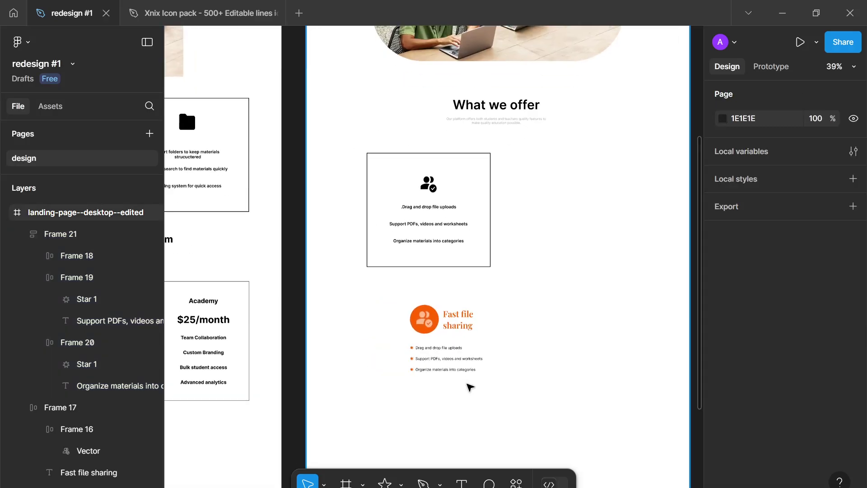
scroll(470, 387, "up", 3)
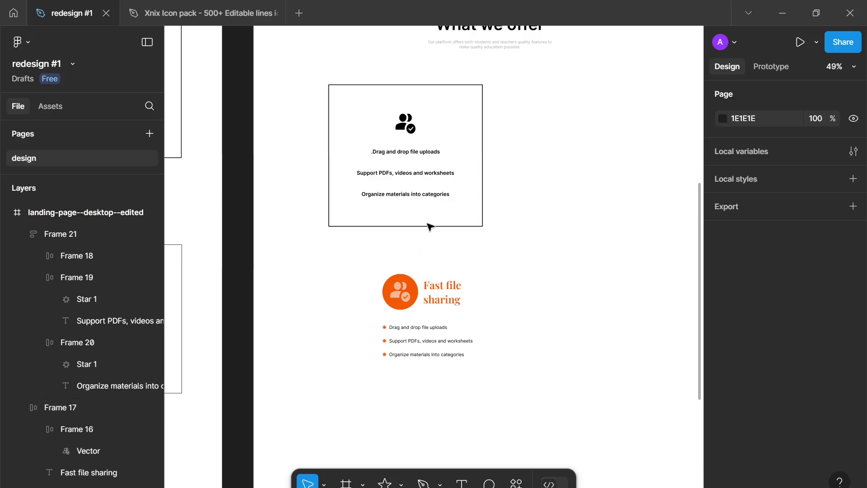
left_click(457, 186)
scroll(465, 242, "up", 3)
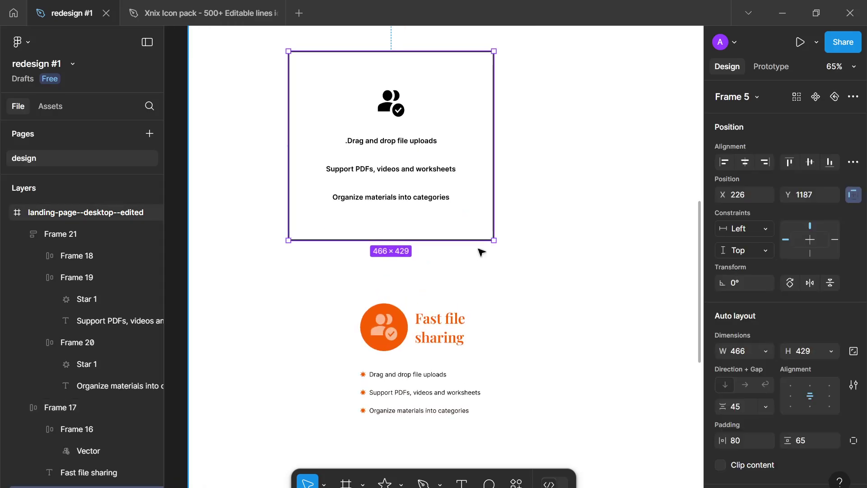
scroll(494, 242, "up", 3)
scroll(493, 223, "down", 5)
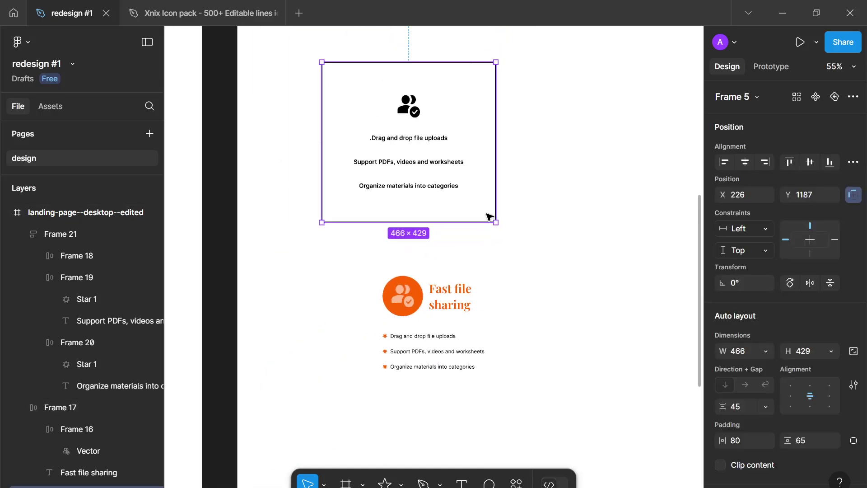
left_click(450, 311)
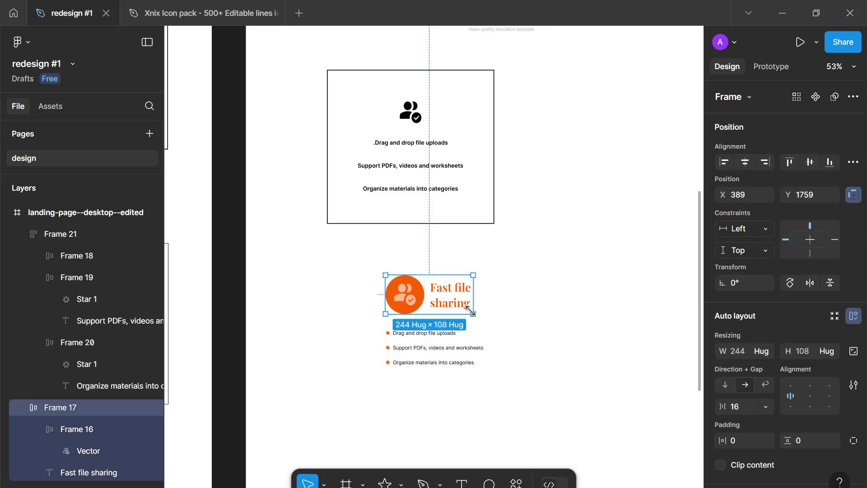
left_click(440, 349, "shift")
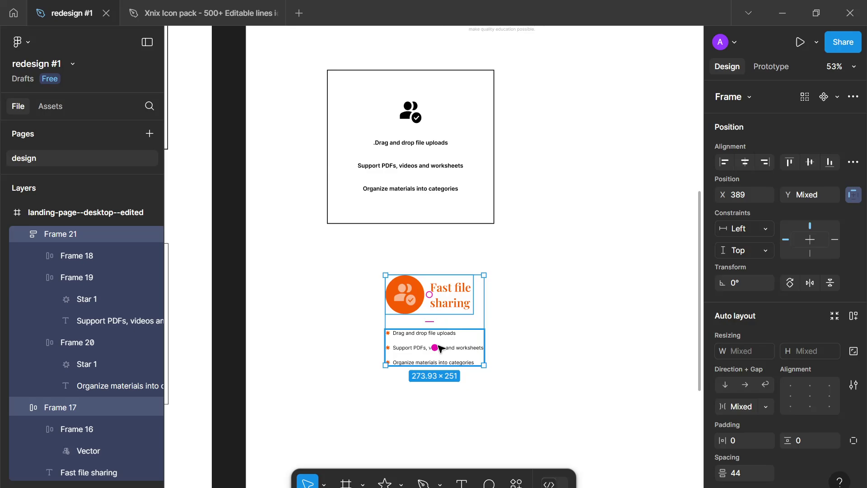
key("shift+a")
- Add a 1 px inside stroke in the page's light gray, E3E3E3, to the new "Fast file sharing" frame
scroll(781, 359, "down", 2)
scroll(816, 353, "down", 2)
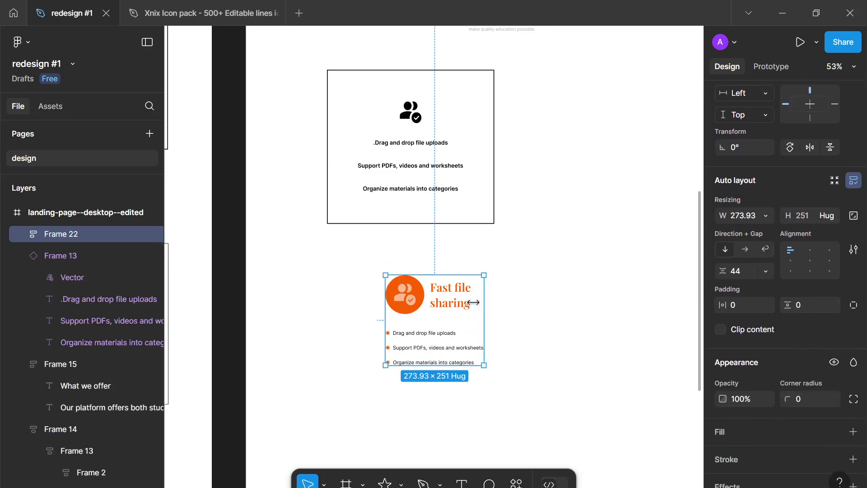
scroll(839, 408, "down", 3)
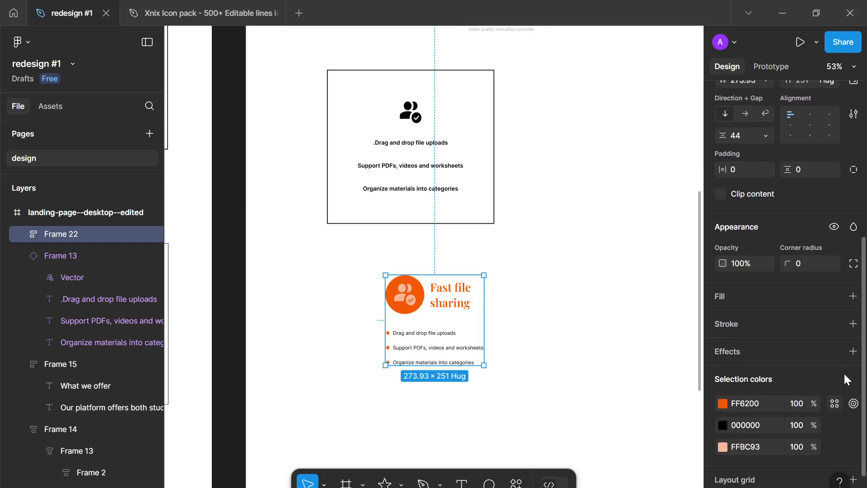
left_click(852, 324)
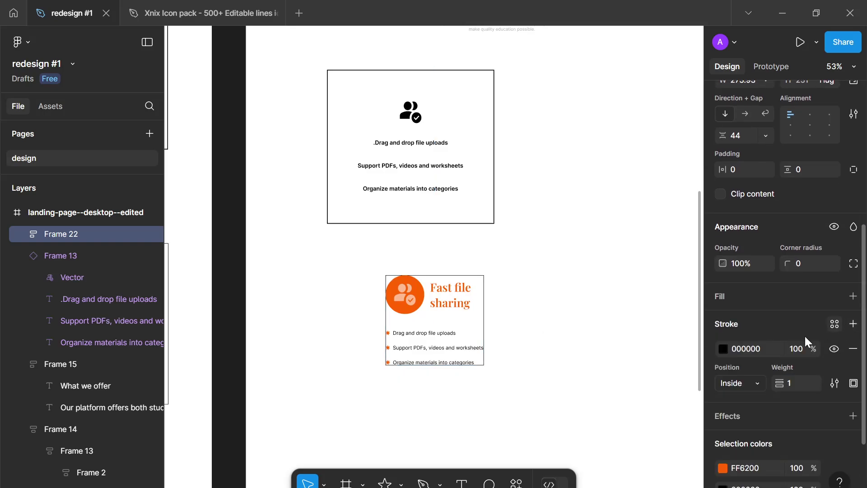
left_click(724, 348)
left_click(639, 440)
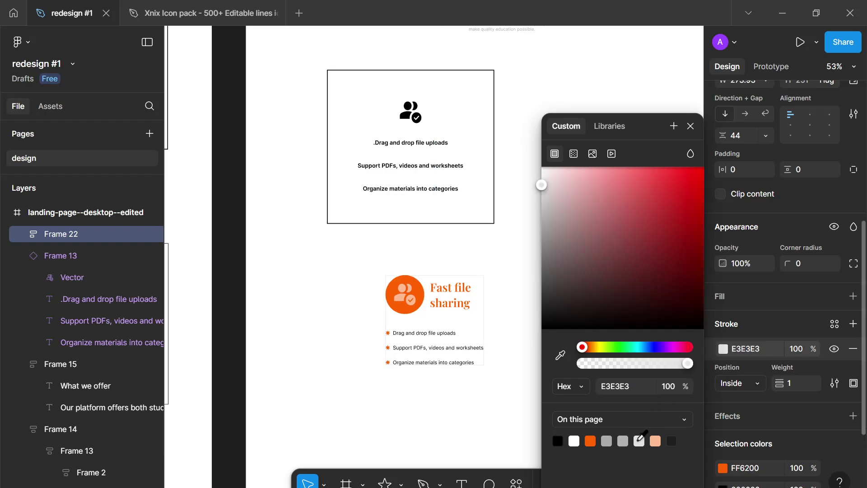
left_click(624, 440)
left_click(639, 440)
scroll(468, 332, "up", 5)
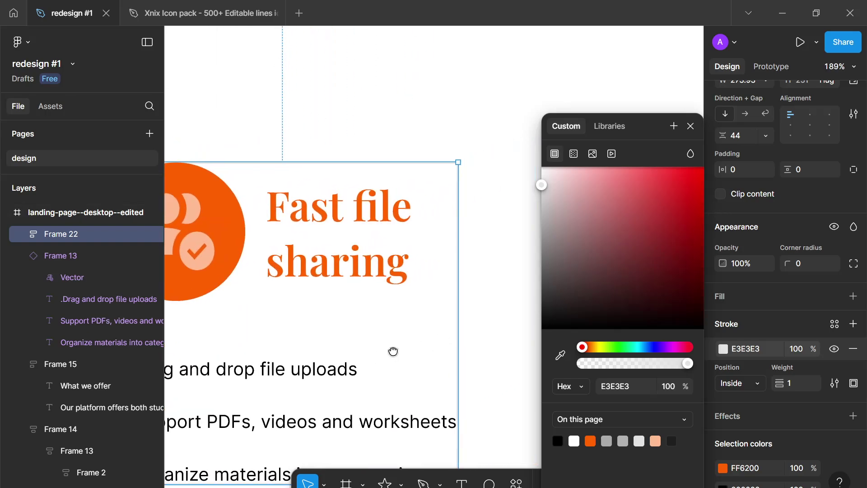
left_click(481, 297)
- Darken the light gray E3E3E3 to D5D5D5 everywhere it is used in the edited landing page frame
scroll(481, 298, "down", 10)
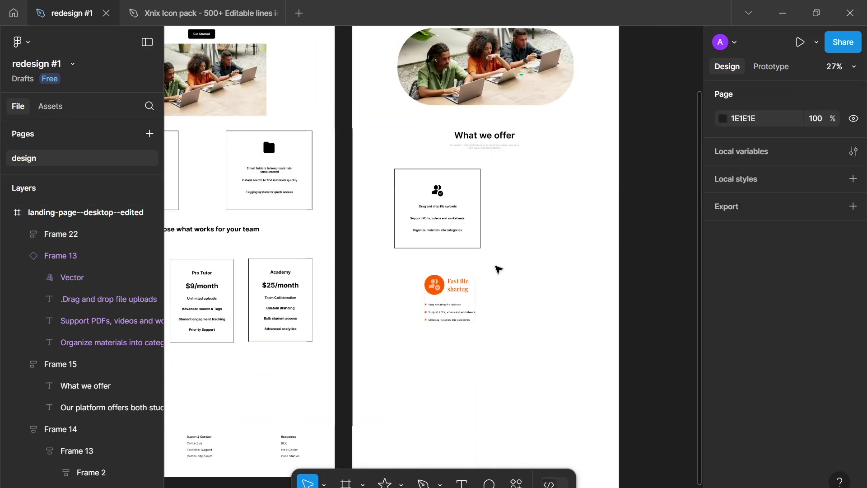
scroll(497, 271, "up", 5)
scroll(536, 333, "up", 3)
scroll(536, 333, "down", 2)
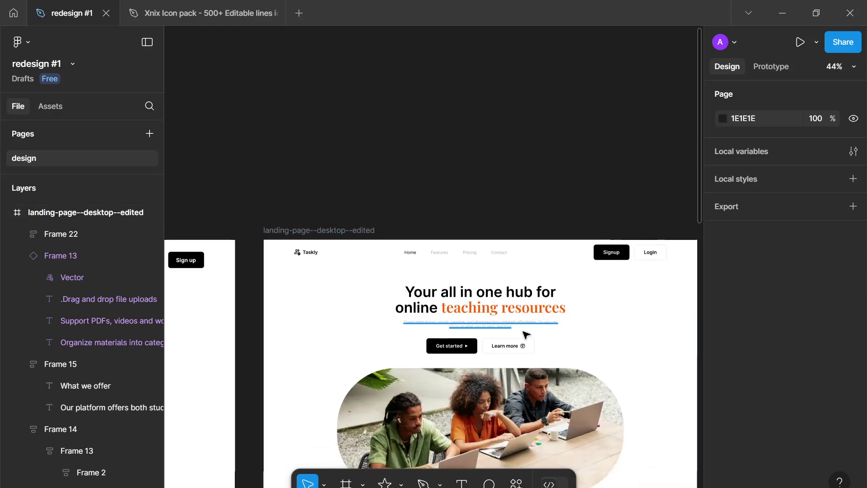
scroll(523, 333, "down", 3)
scroll(510, 336, "down", 5)
scroll(510, 334, "up", 3)
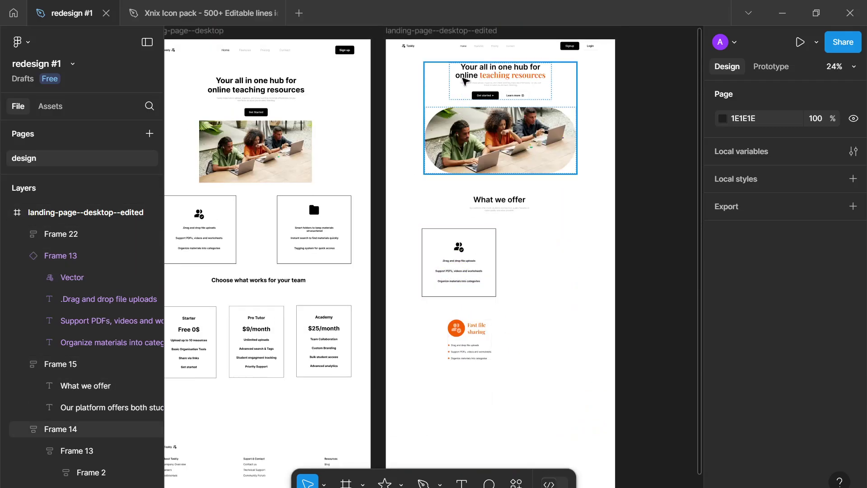
scroll(721, 325, "down", 2)
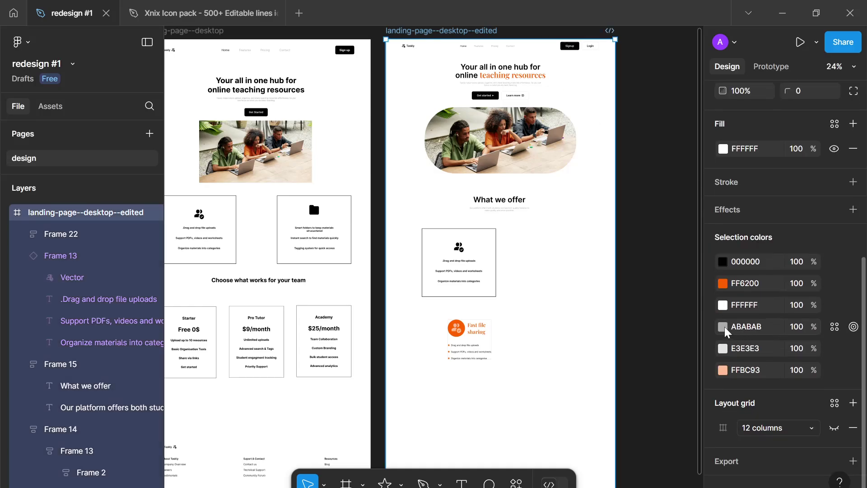
left_click(722, 353)
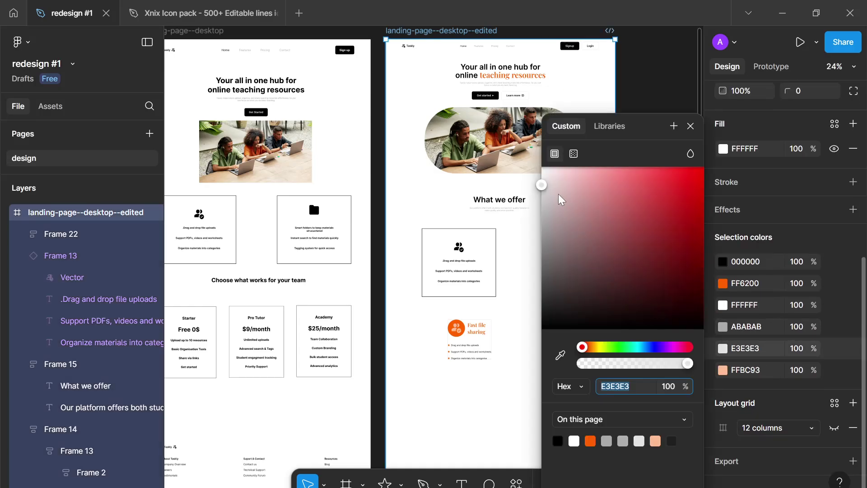
left_click_drag(542, 186, 540, 203)
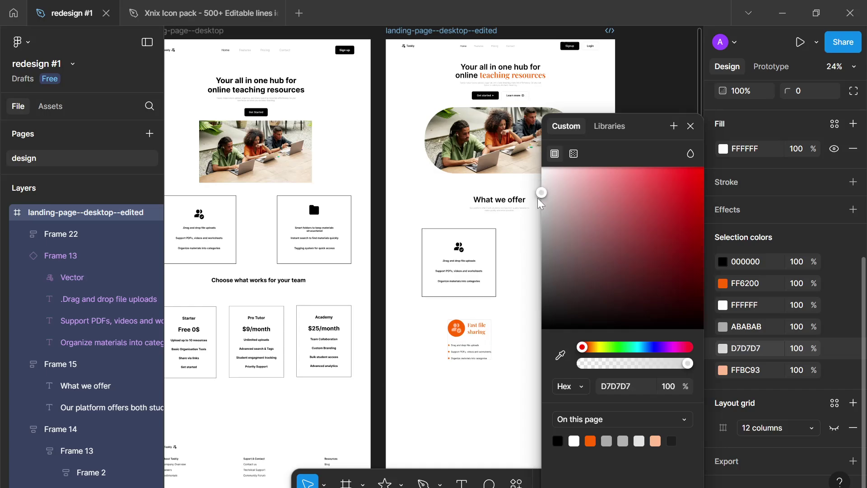
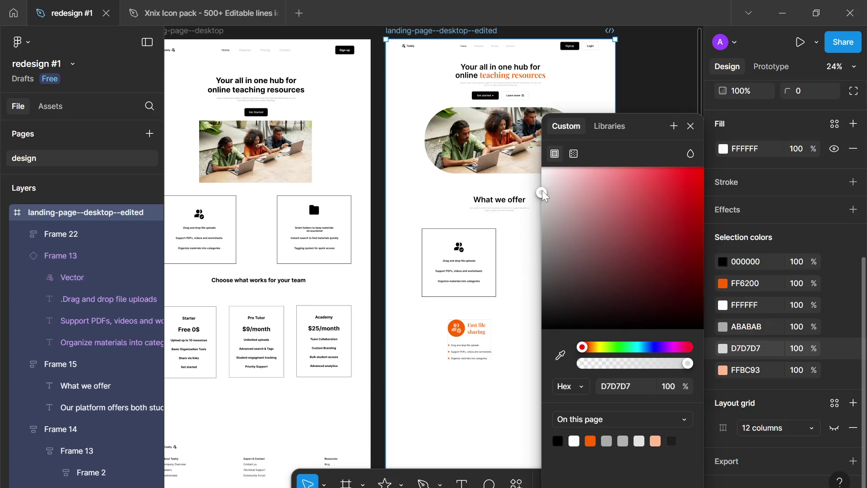
left_click_drag(543, 195, 536, 205)
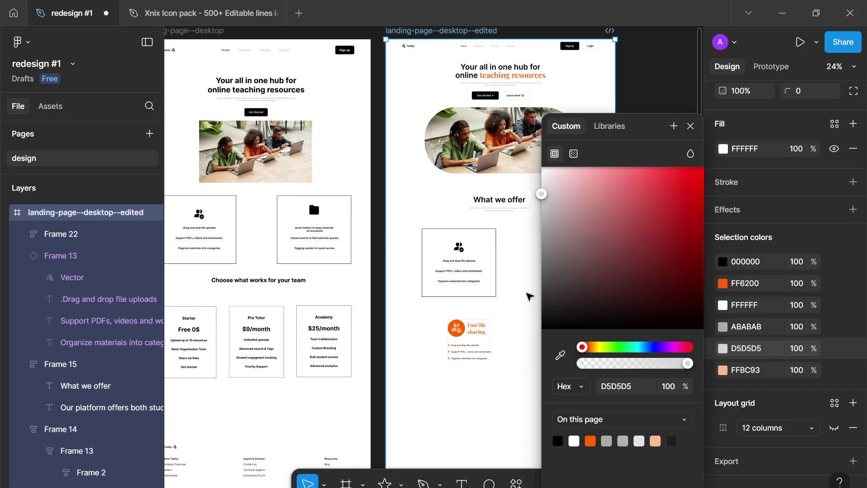
left_click(522, 311)
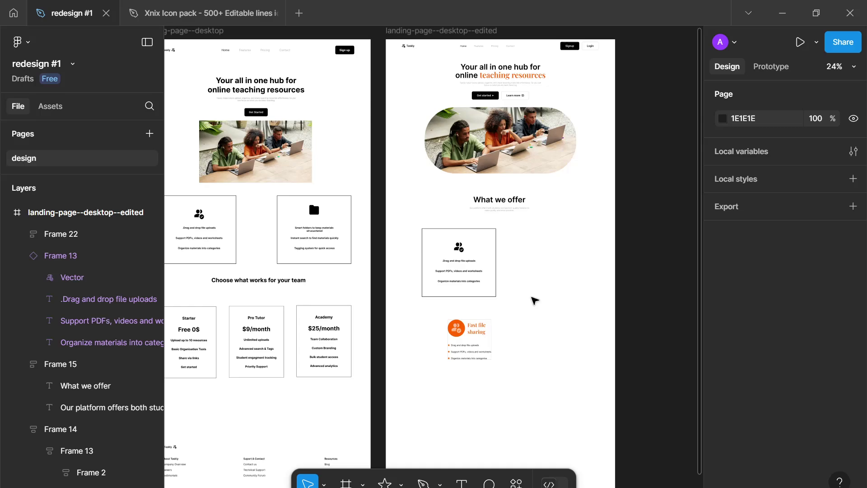
- Examine the gray outlines on the hero's "Learn more" button and on the "Fast file sharing" card
scroll(517, 290, "down", 3)
scroll(480, 345, "up", 5)
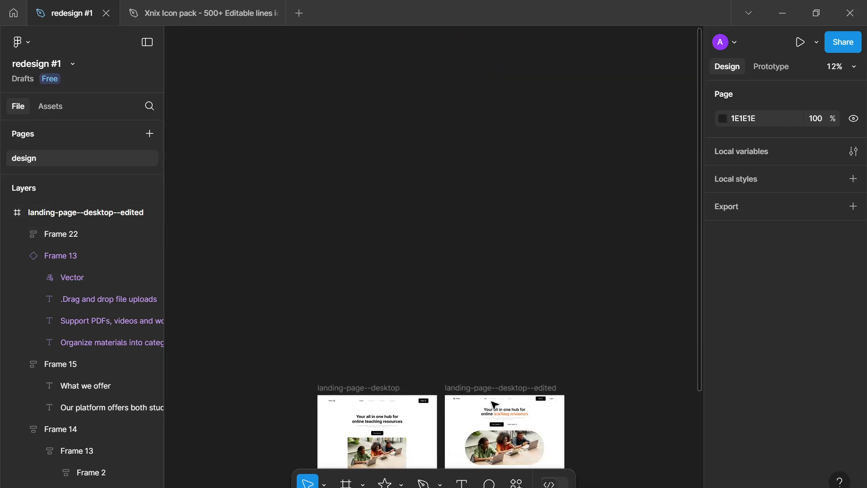
scroll(493, 403, "up", 8)
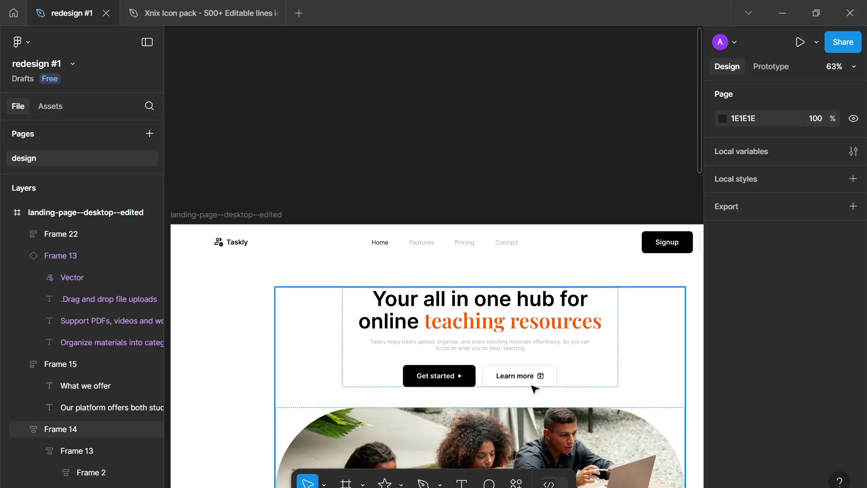
scroll(534, 389, "down", 2)
scroll(529, 382, "down", 3)
scroll(537, 361, "down", 5)
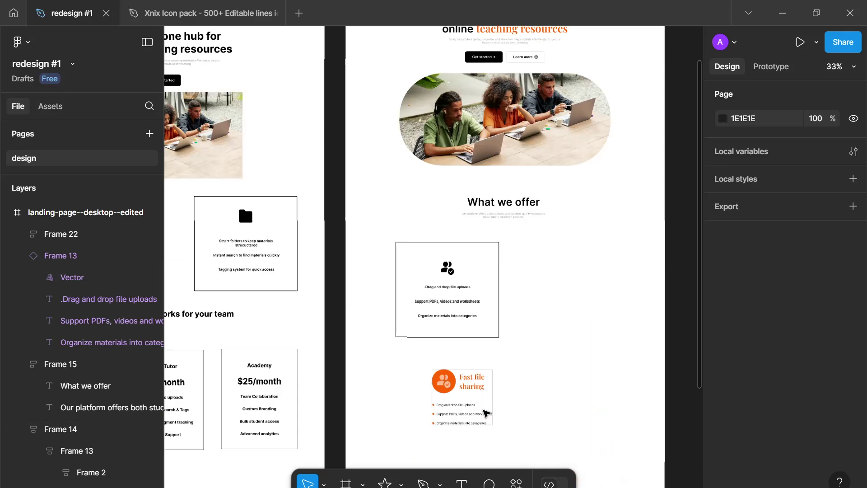
scroll(486, 413, "up", 6)
scroll(484, 361, "down", 3)
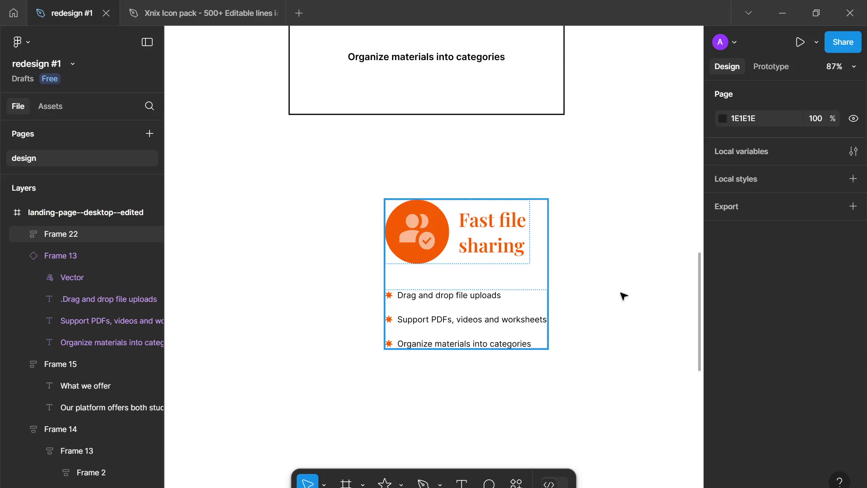
- Round the corners of the "Fast file sharing" card with a radius of 8
scroll(787, 333, "down", 3)
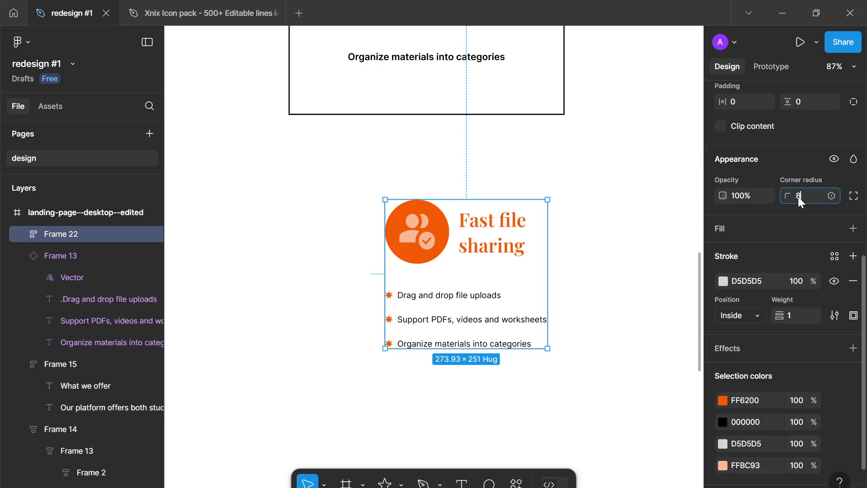
key("Return")
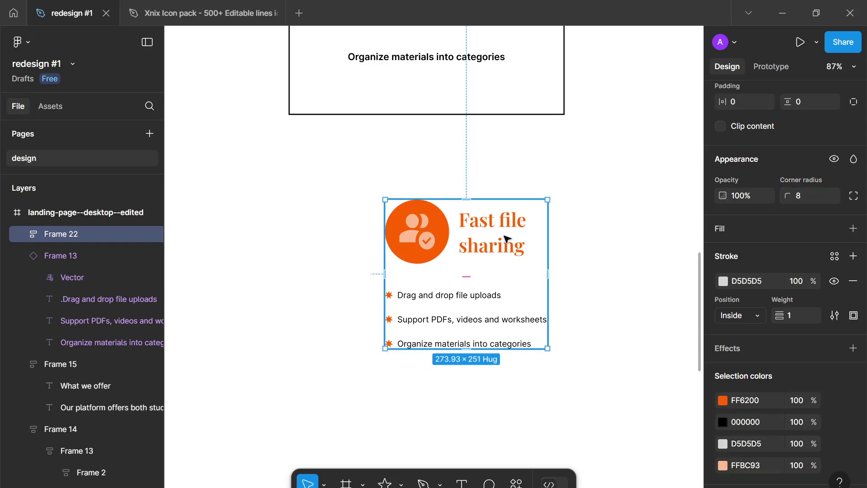
- Make the card's heading row fill the container width, with padding of 32 horizontally and 16 vertically
left_click(507, 238)
scroll(768, 190, "up", 5)
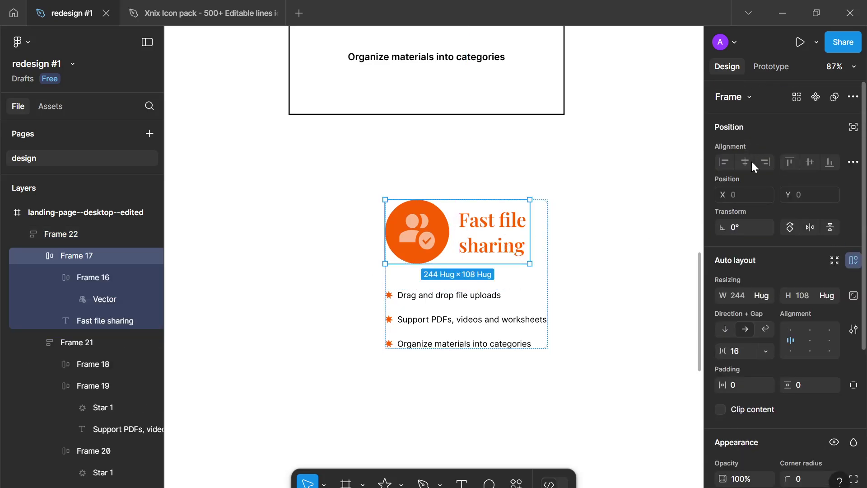
left_click(763, 295)
left_click(763, 307)
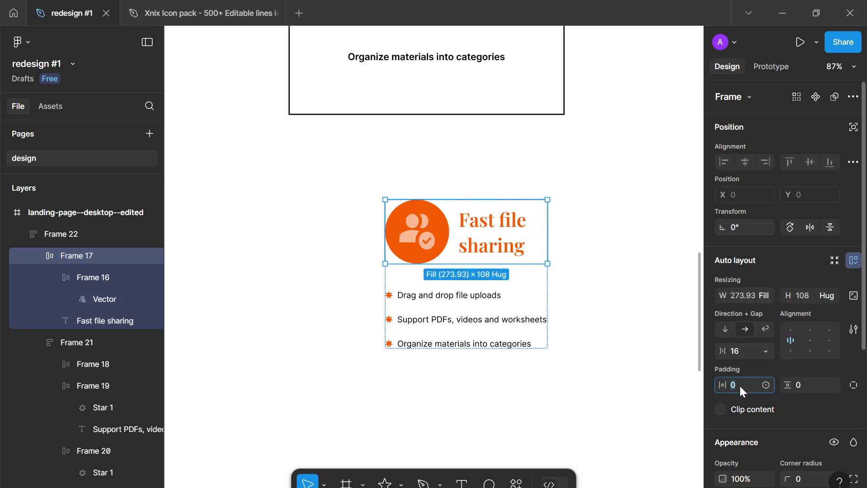
type("32")
left_click(808, 381)
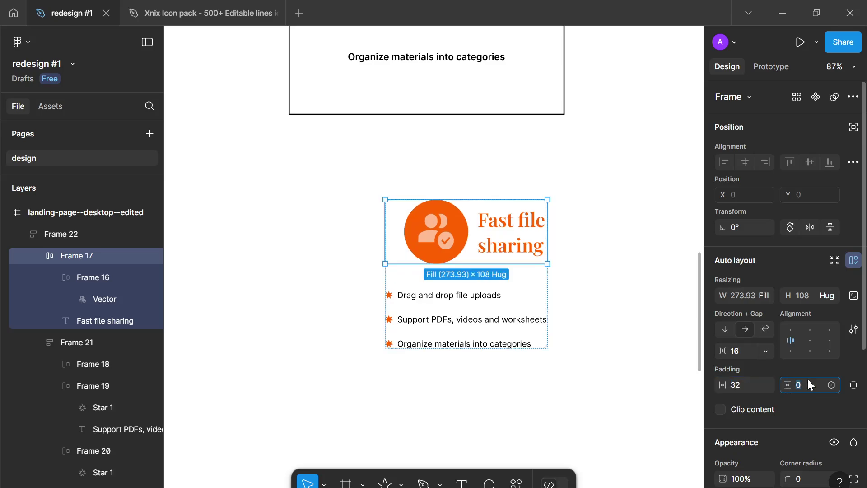
type("16")
key("Return")
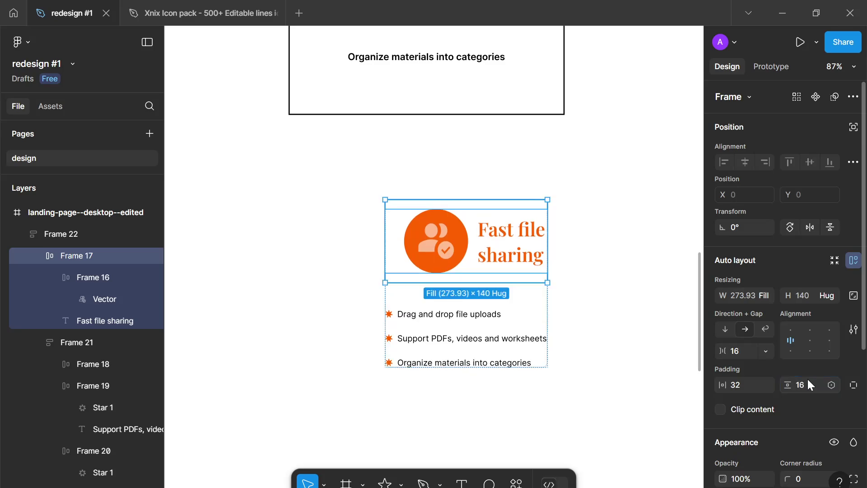
- Set the width of the whole "Fast file sharing" card to hug its contents
left_click(589, 368)
key("ctrl+z")
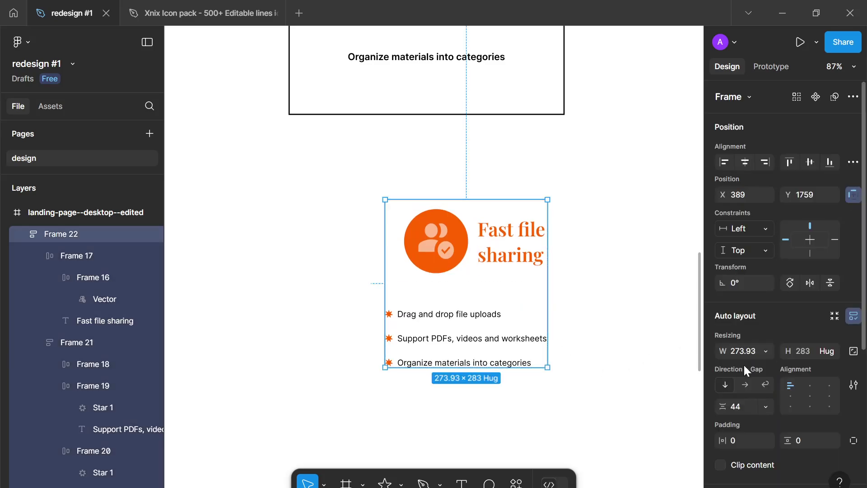
left_click(766, 351)
left_click(765, 364)
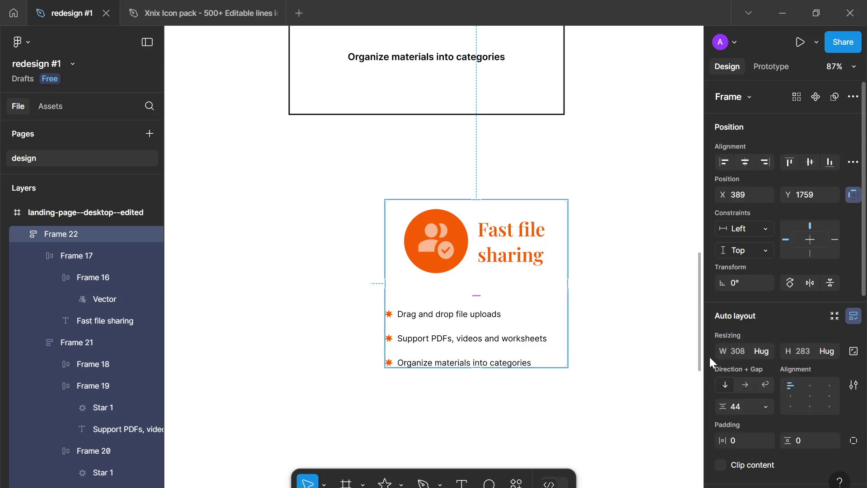
- Add a 1 px inside stroke to only the bottom edge of the card's heading row
left_click(536, 251)
scroll(791, 424, "down", 6)
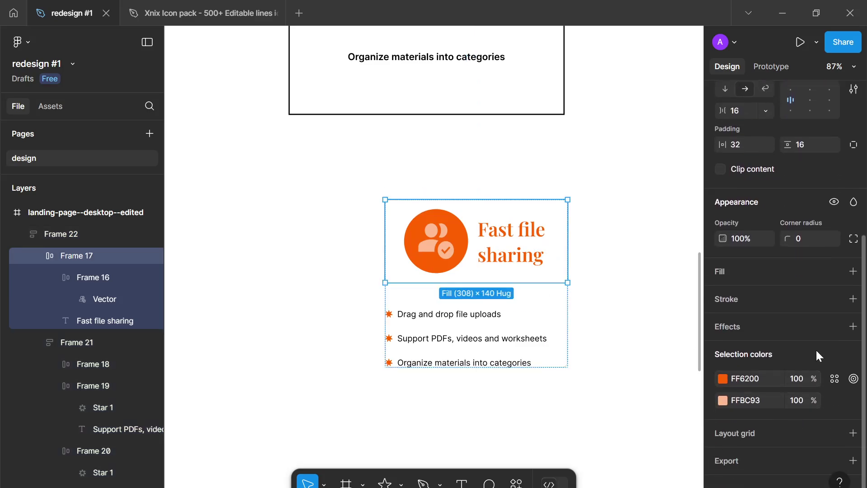
left_click(848, 304)
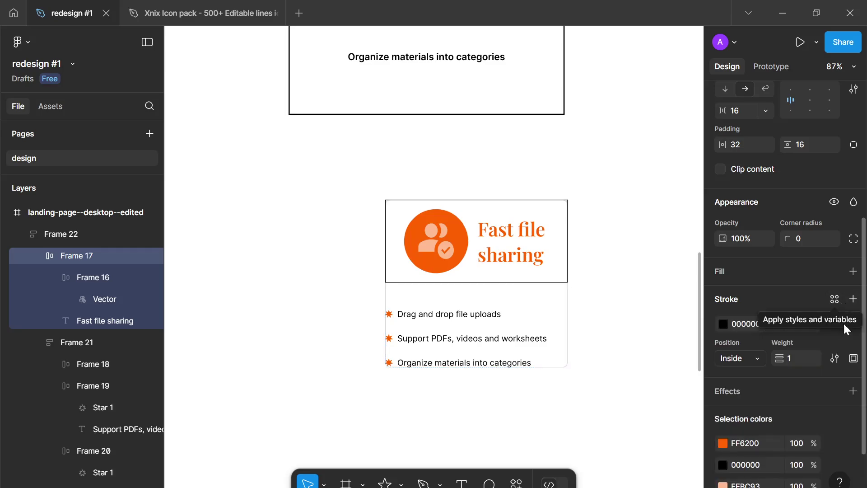
left_click(854, 358)
left_click(816, 416)
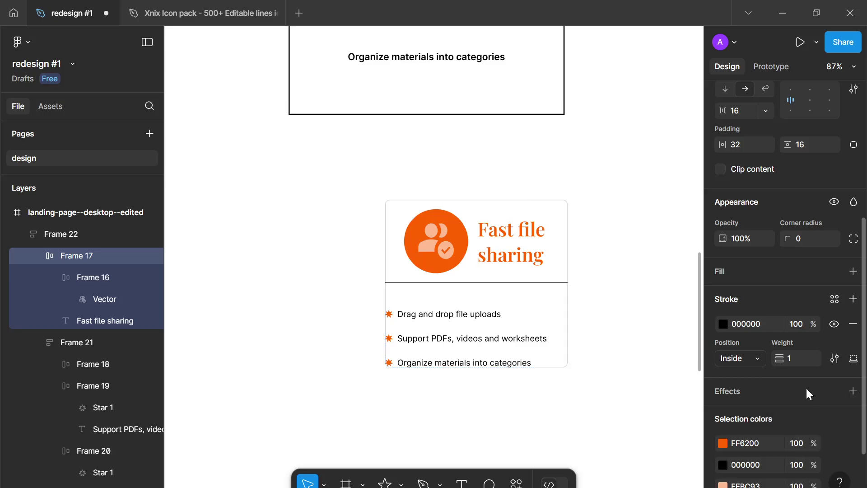
- Color the heading row's divider stroke with the page's light gray, D5D5D5
left_click(724, 324)
left_click(624, 442)
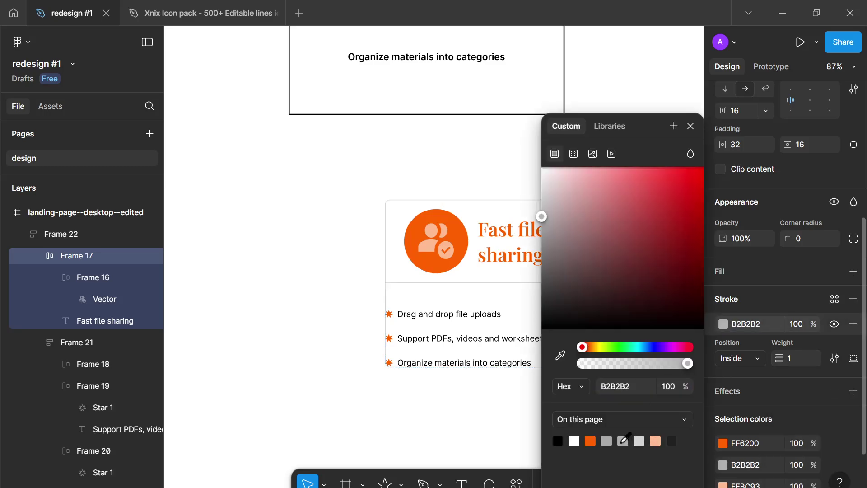
left_click(614, 441)
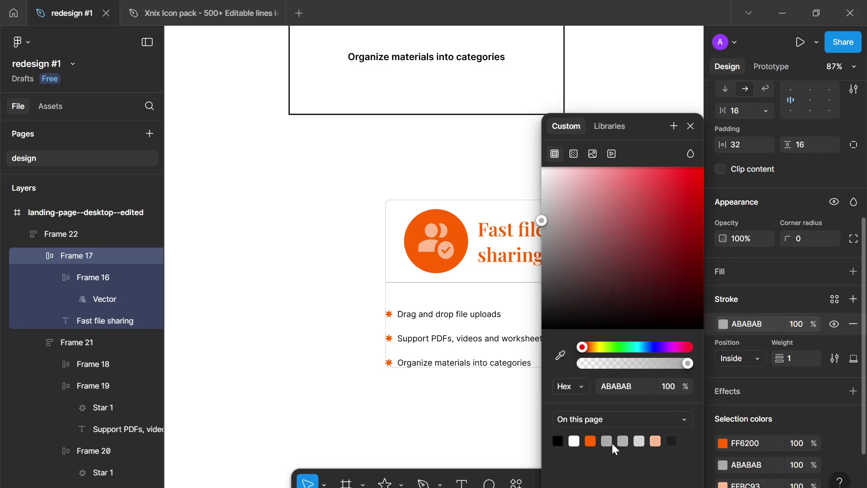
left_click(640, 441)
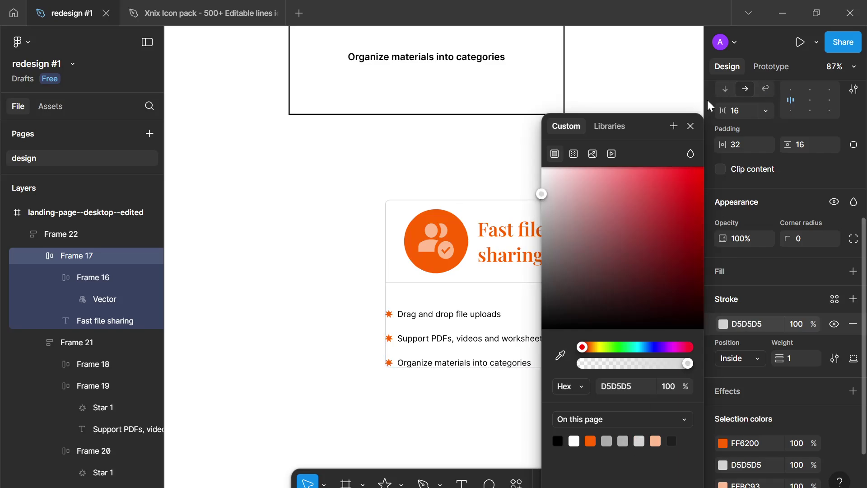
left_click(691, 126)
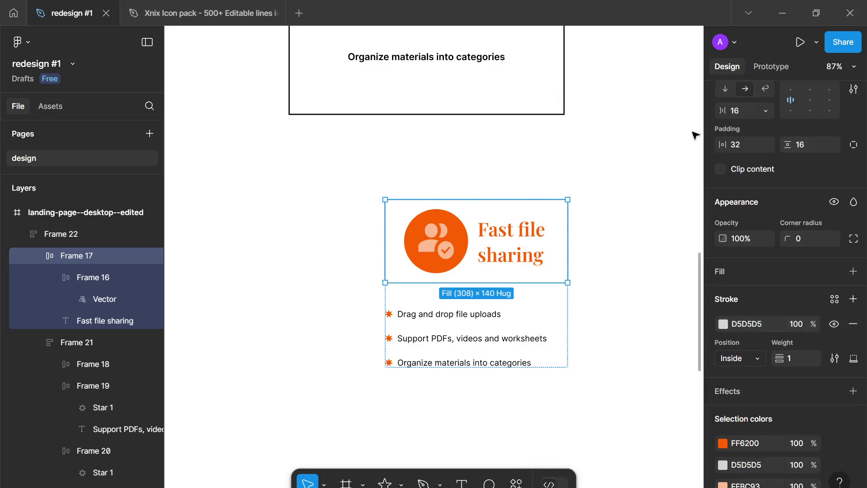
- Set the card's vertical gap between the heading row and the bullet list to 0
scroll(814, 387, "down", 3)
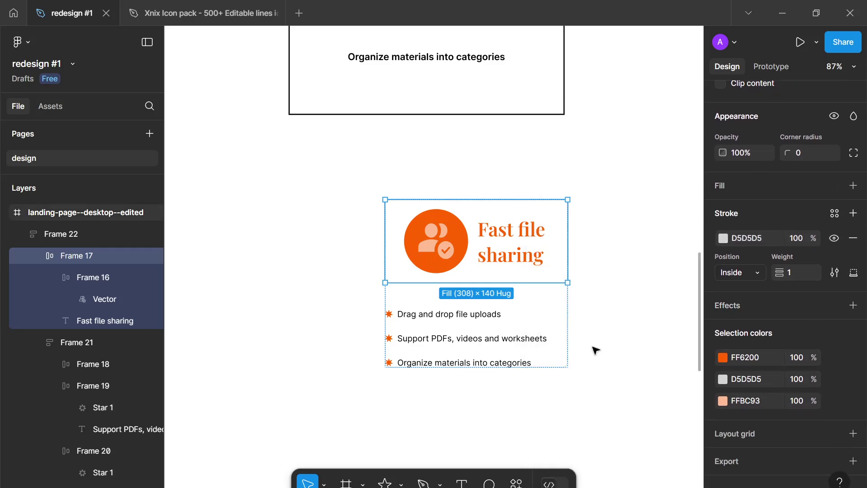
scroll(542, 361, "up", 1)
scroll(509, 370, "up", 4)
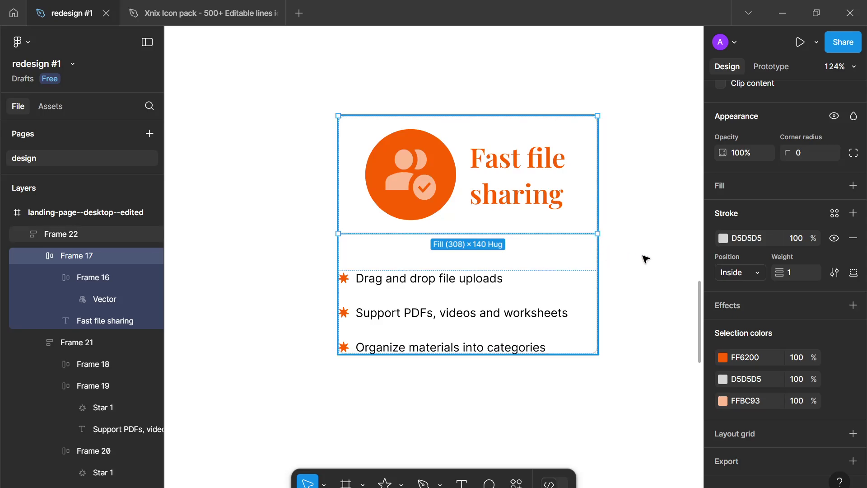
key("Escape")
left_click(649, 271)
scroll(648, 274, "down", 5)
left_click_drag(625, 268, 606, 266)
left_click(546, 282)
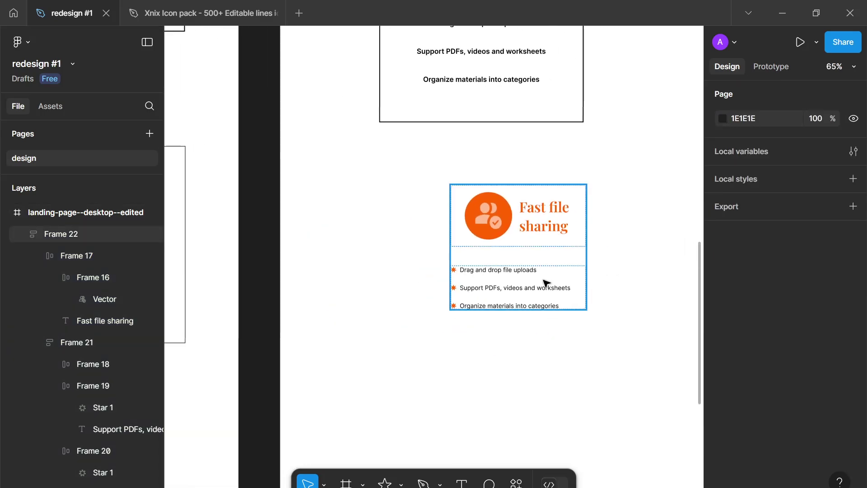
double_click(546, 283)
key("Escape")
left_click(563, 264)
left_click(751, 403)
type("0")
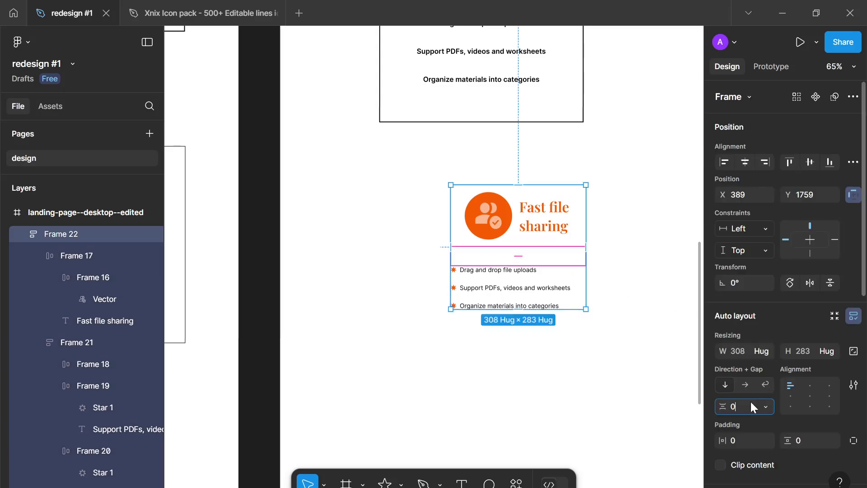
key("Return")
- Give the card's bullet list padding of 32 horizontally and 16 vertically
left_click(535, 255)
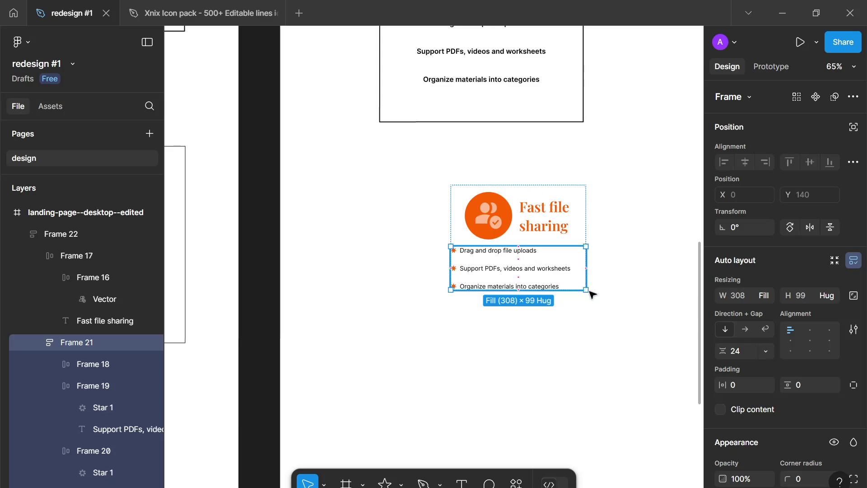
left_click(751, 383)
type("32")
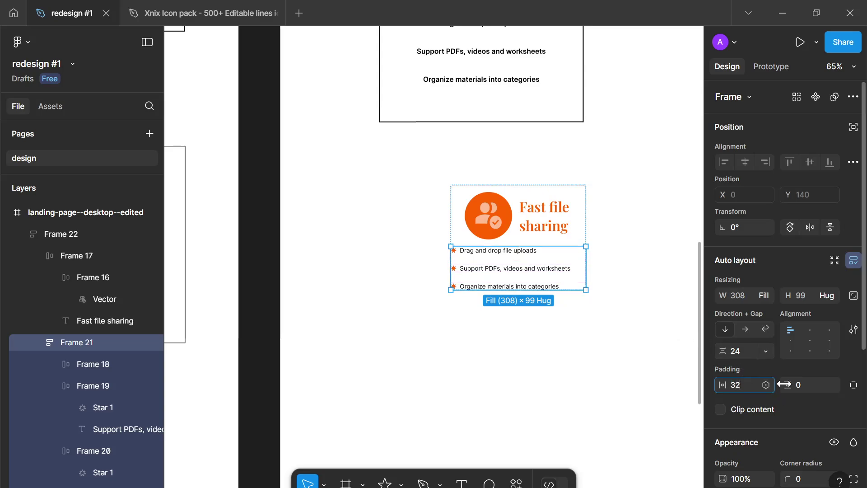
left_click(806, 386)
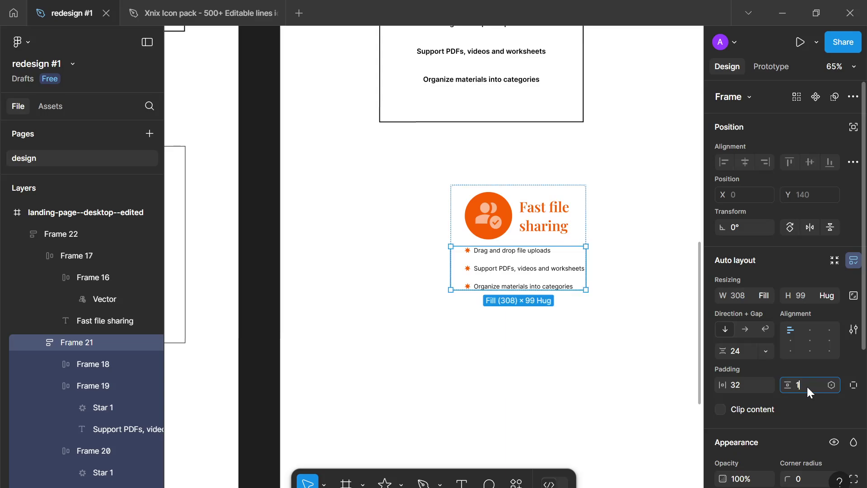
type("16")
key("Return")
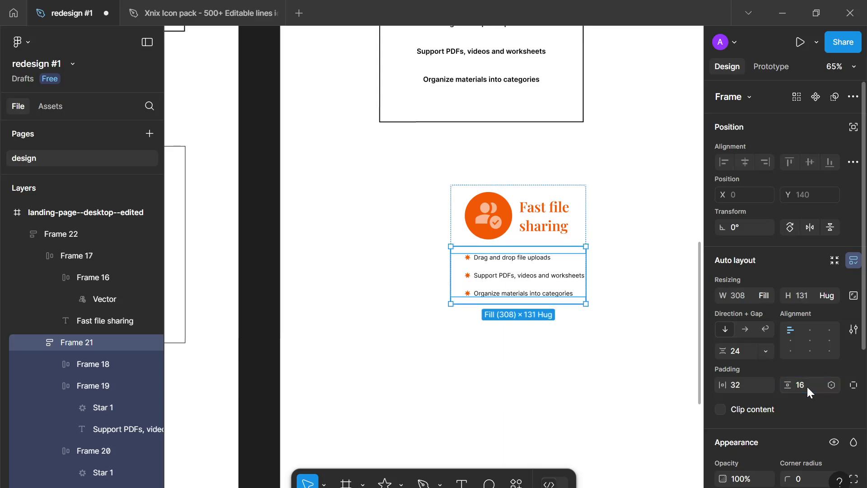
left_click(624, 338)
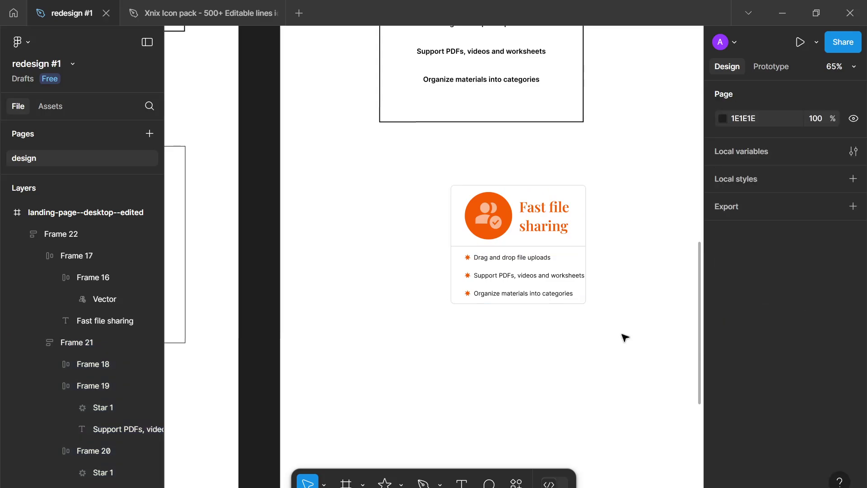
- Set the width of all three bullet rows in the card to hug their contents
double_click(560, 281)
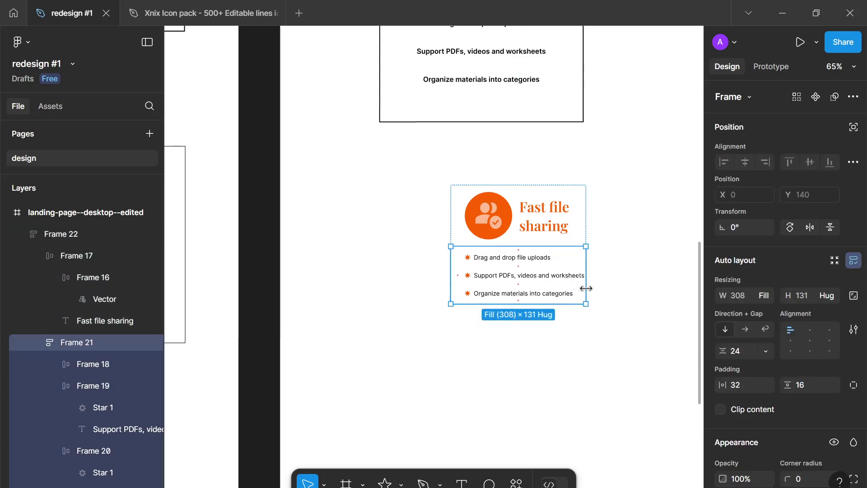
left_click(552, 281)
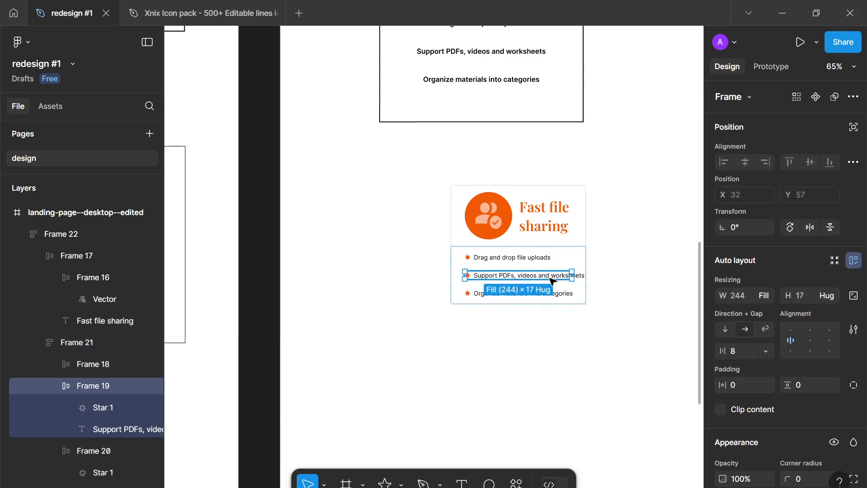
left_click(552, 258)
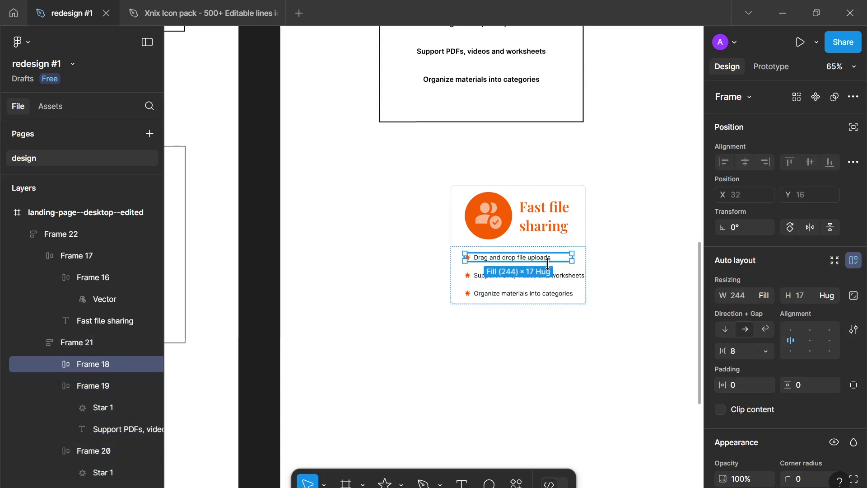
left_click(546, 279, "shift")
left_click(548, 293, "shift")
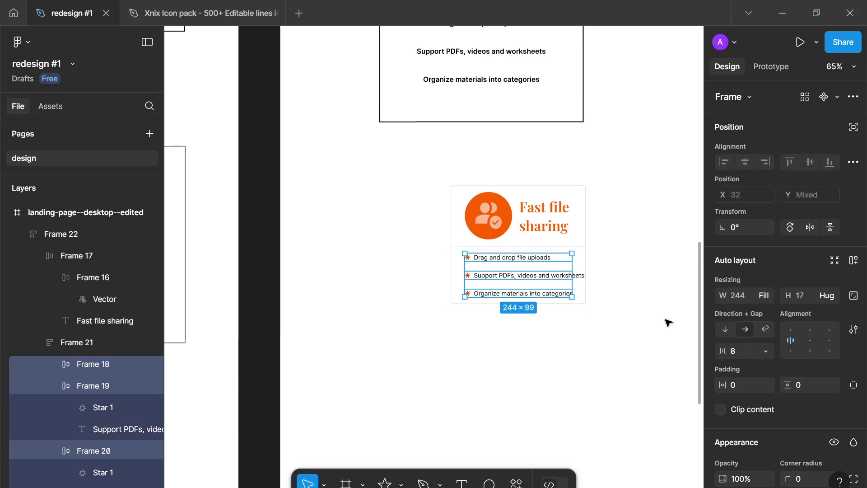
left_click(759, 294)
left_click(760, 278)
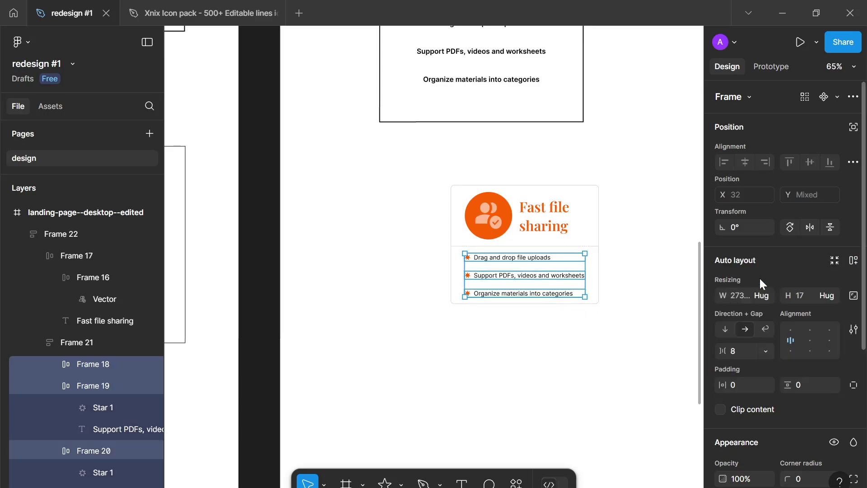
left_click(626, 285)
- Increase the vertical padding of the card's heading row to 32
scroll(500, 342, "down", 2, "ctrl")
scroll(505, 344, "up", 5, "ctrl")
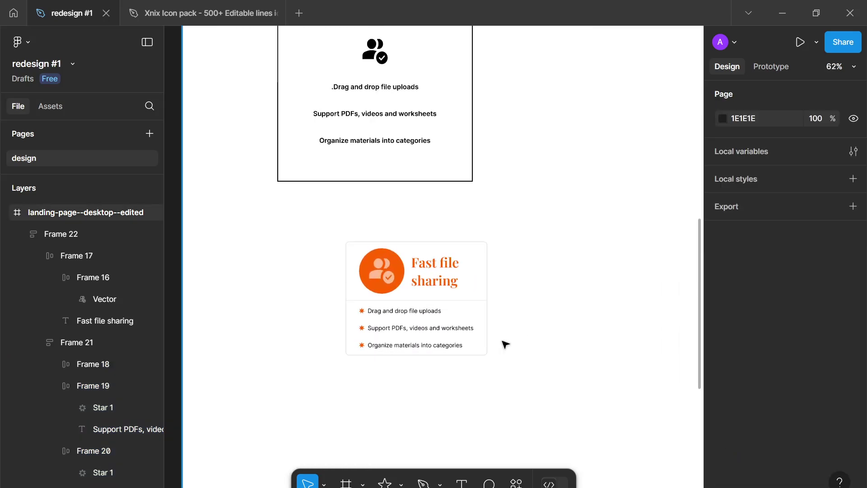
scroll(547, 360, "down", 8, "ctrl")
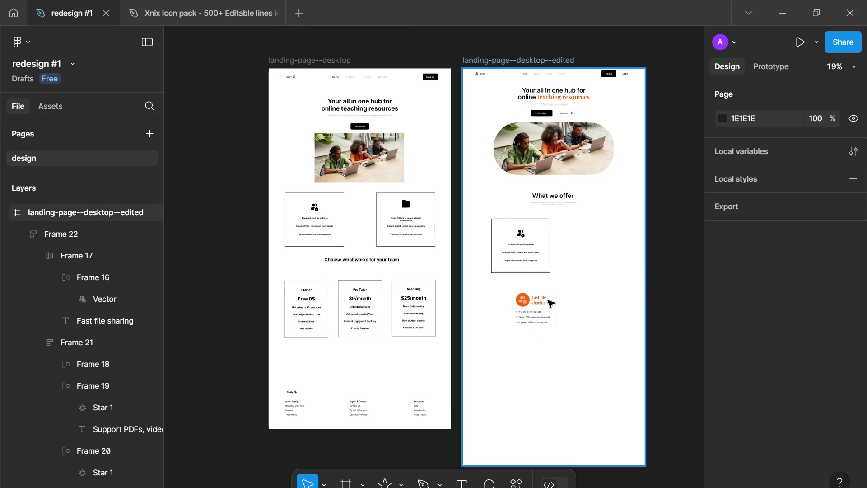
scroll(538, 296, "up", 7, "ctrl")
left_click(510, 275)
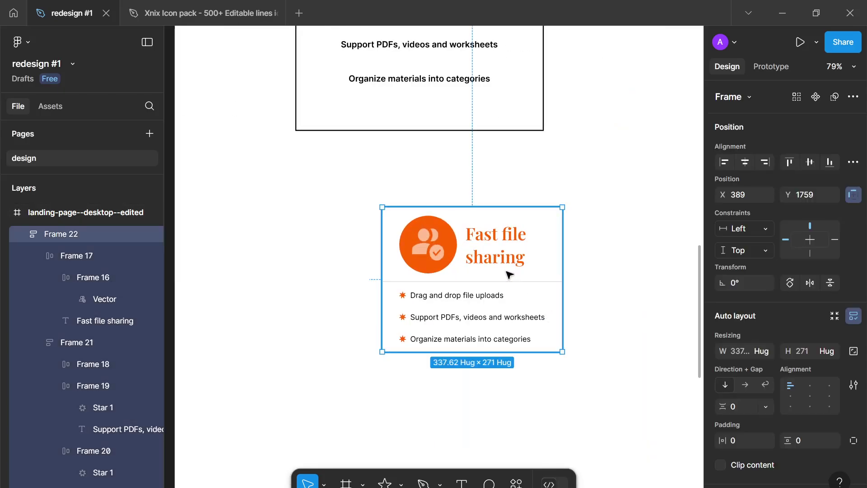
left_click(508, 277)
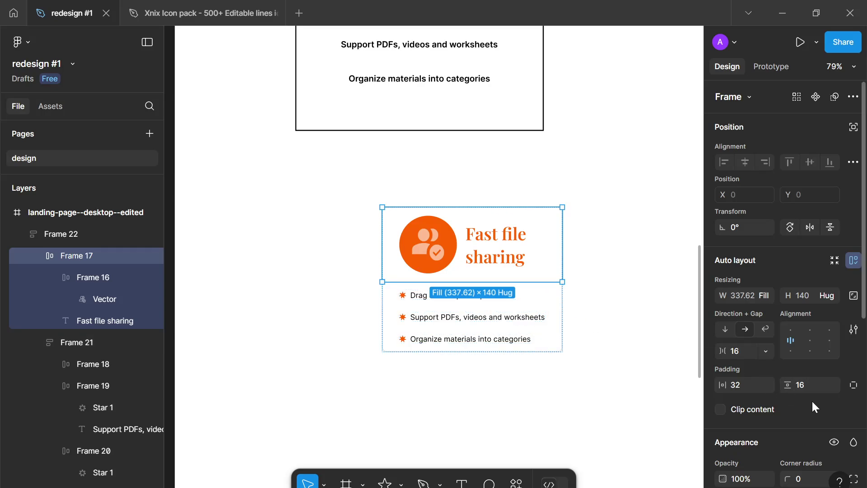
left_click(816, 384)
type("32")
left_click(646, 364)
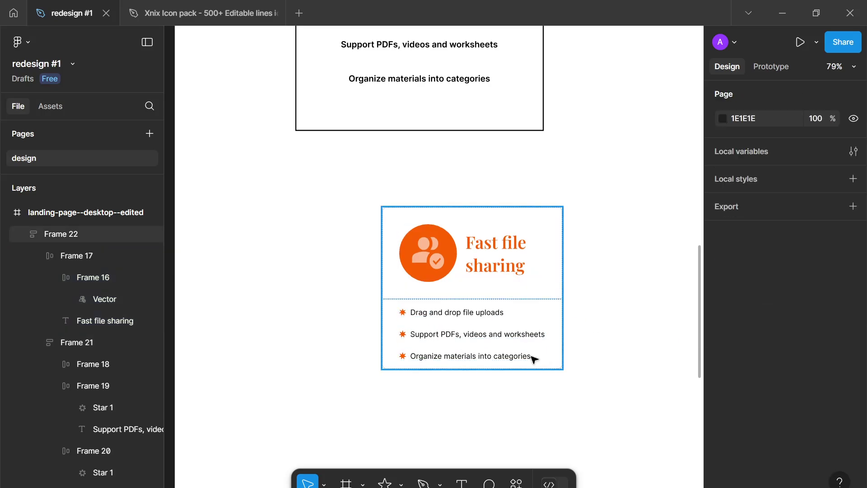
- Increase the vertical padding of the card's bullet list to 32
left_click(452, 323)
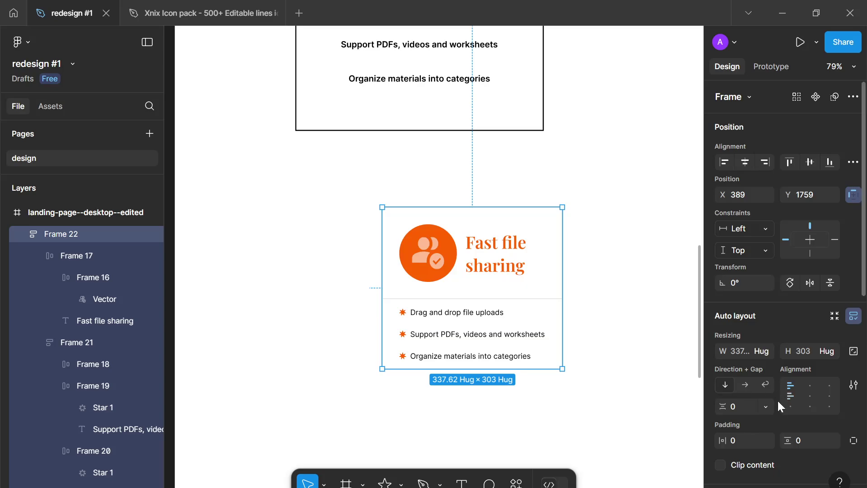
left_click(451, 324)
type("32")
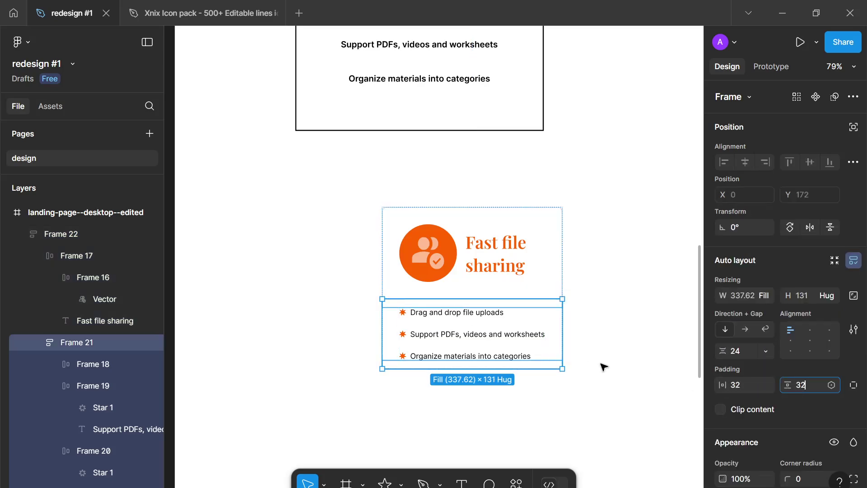
left_click(601, 366)
scroll(601, 367, "down", 5)
scroll(602, 367, "up", 3)
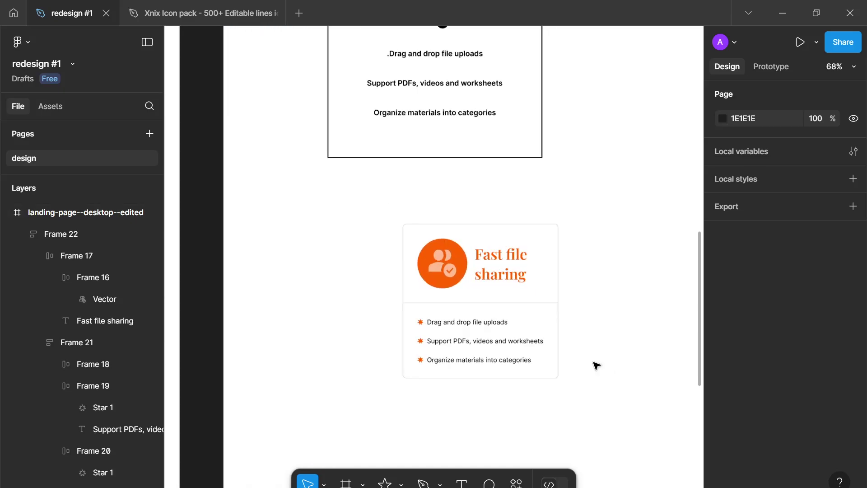
- Add a light grey F4F4F4 fill to the bullet list area of the Fast file sharing card
left_click(518, 335)
left_click(517, 335)
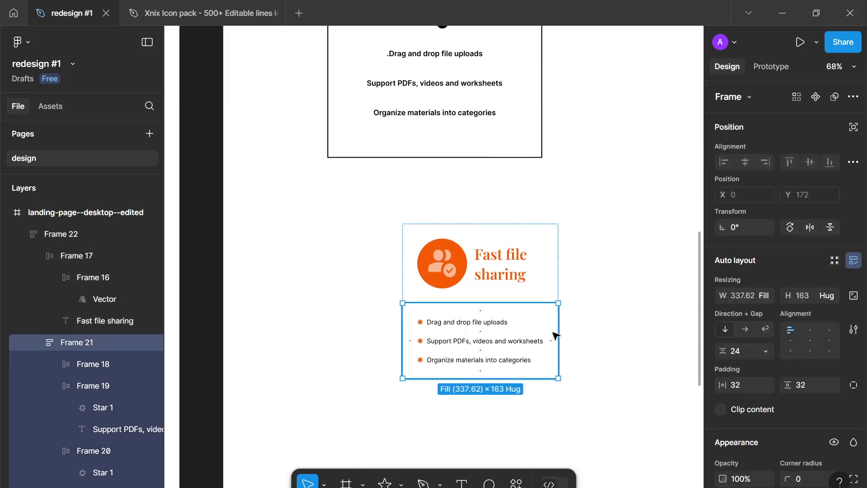
scroll(845, 282, "down", 5)
left_click(851, 273)
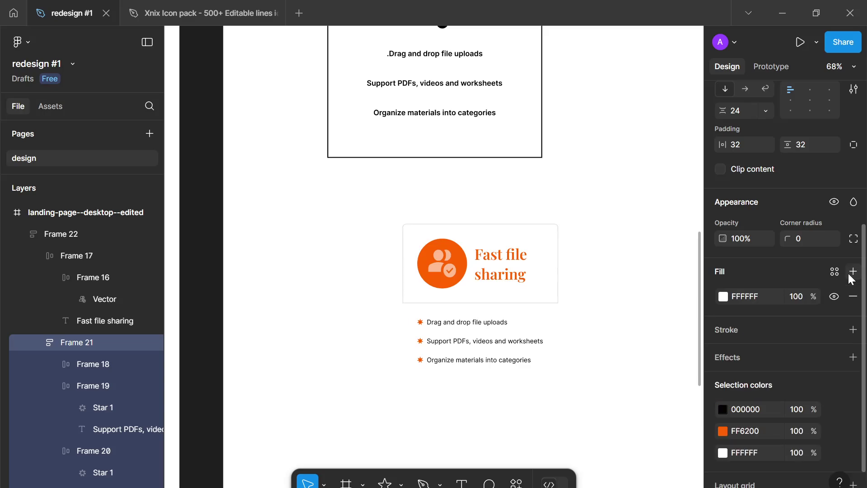
left_click(724, 297)
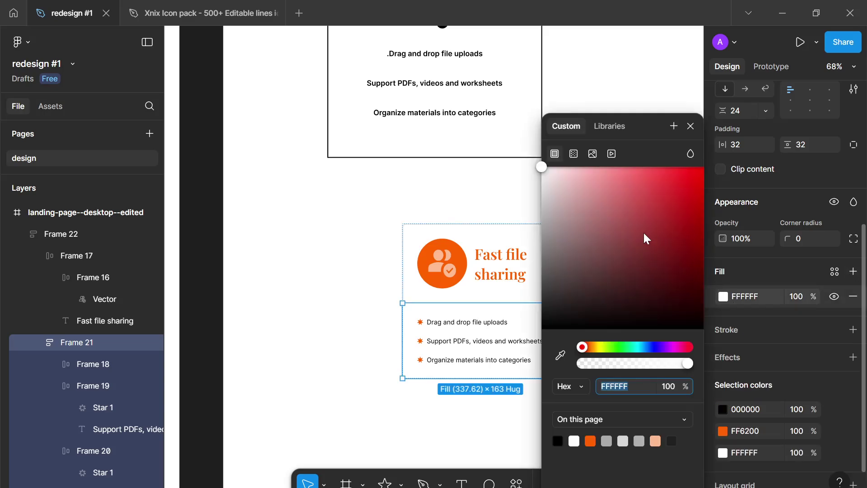
left_click_drag(557, 184, 514, 185)
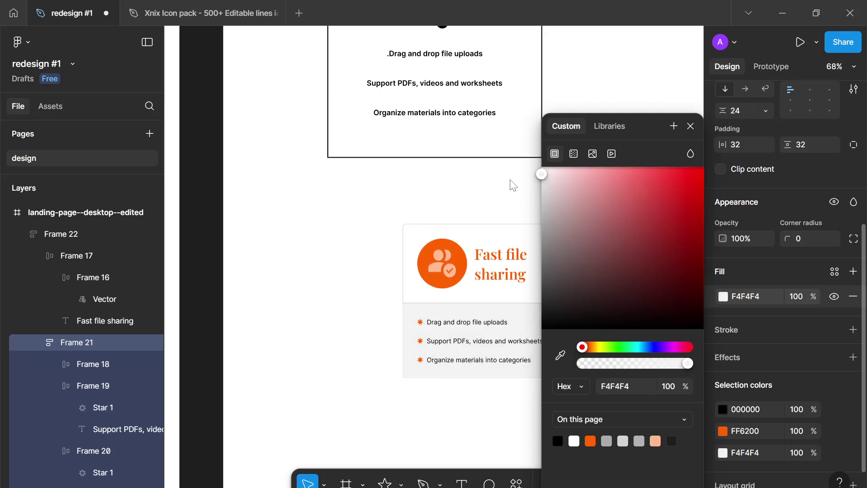
left_click(406, 277)
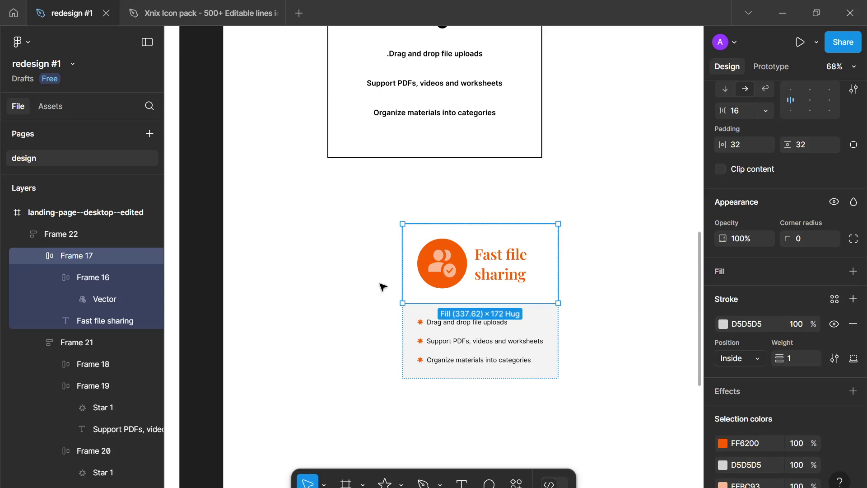
left_click(381, 287)
- Turn on content clipping for the whole Fast file sharing card so its fill follows the rounded corners
scroll(393, 354, "up", 3)
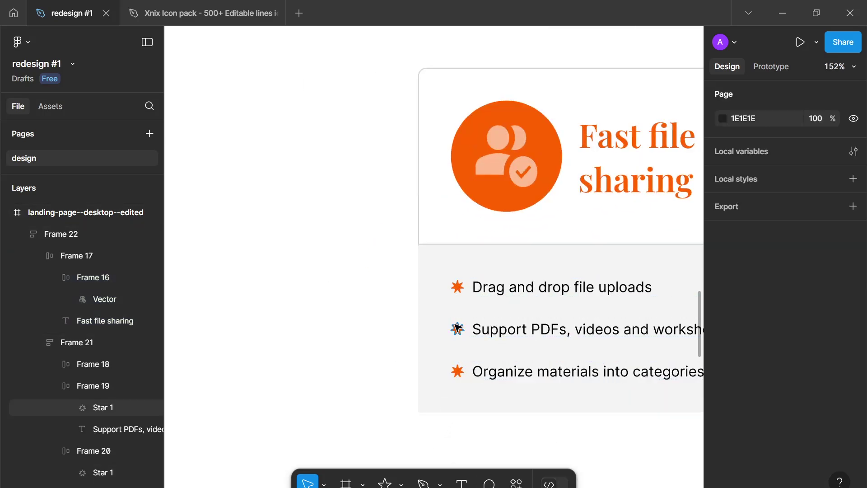
scroll(491, 318, "up", 2)
left_click(664, 381)
scroll(616, 362, "down", 4)
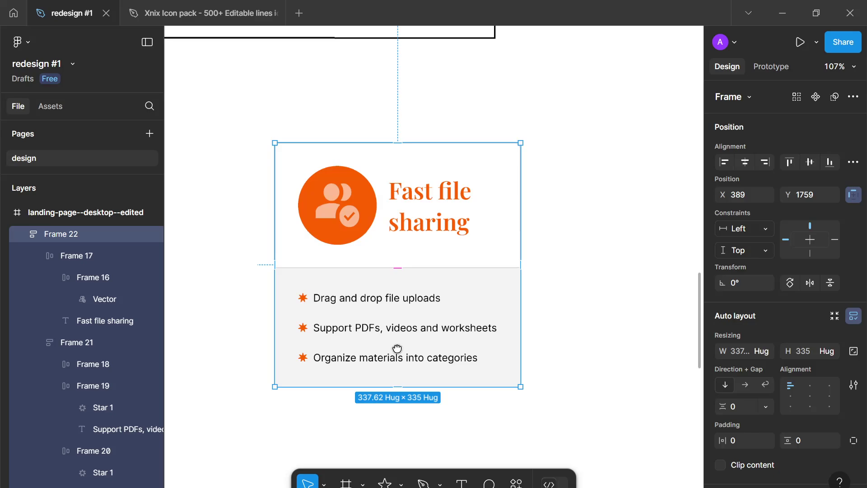
scroll(746, 373, "down", 1)
scroll(746, 372, "down", 3)
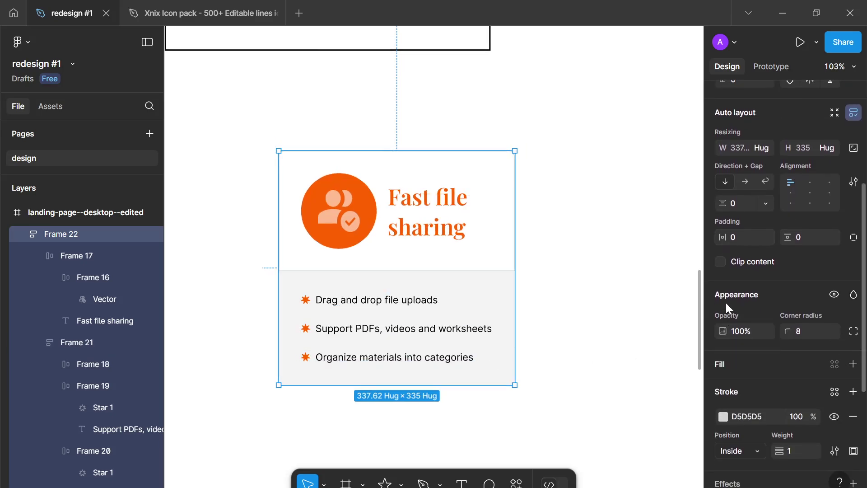
left_click(721, 262)
left_click(625, 306)
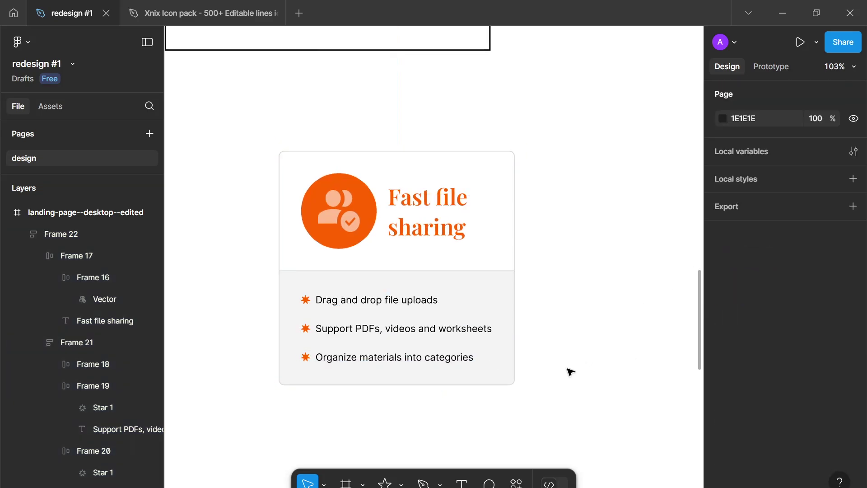
- Move the Fast file sharing card up beside the old black-outlined card under "What we offer", at about X 734, Y 1213
scroll(570, 372, "down", 5)
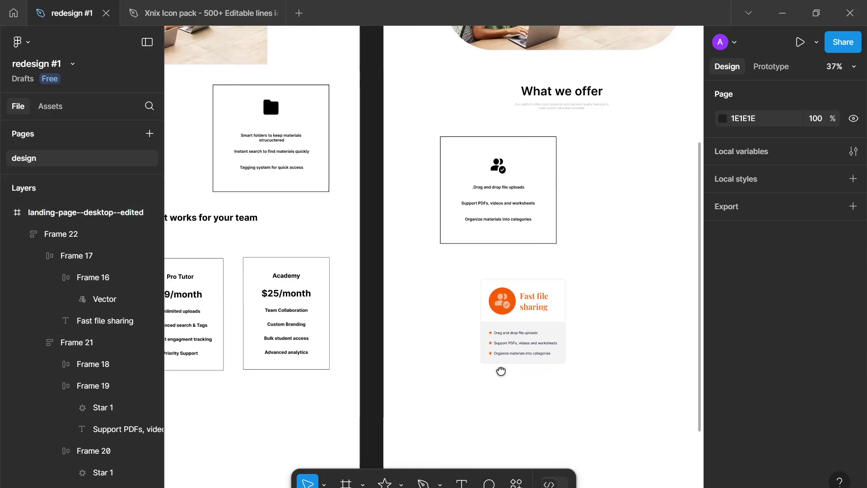
scroll(474, 317, "up", 1)
scroll(474, 316, "up", 3)
left_click(500, 379)
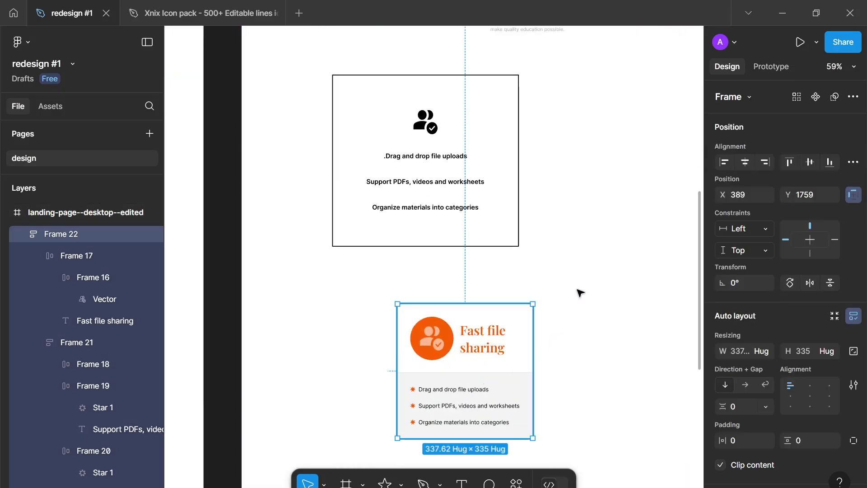
left_click_drag(477, 379, 463, 262)
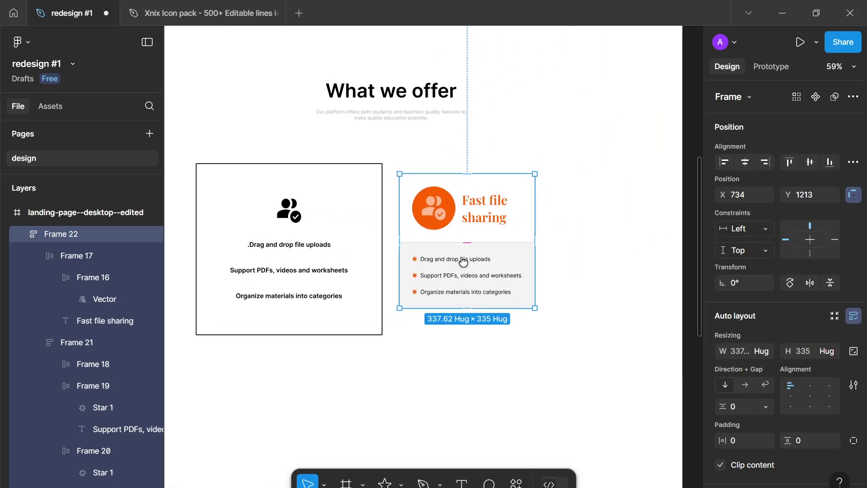
scroll(464, 262, "up", 4)
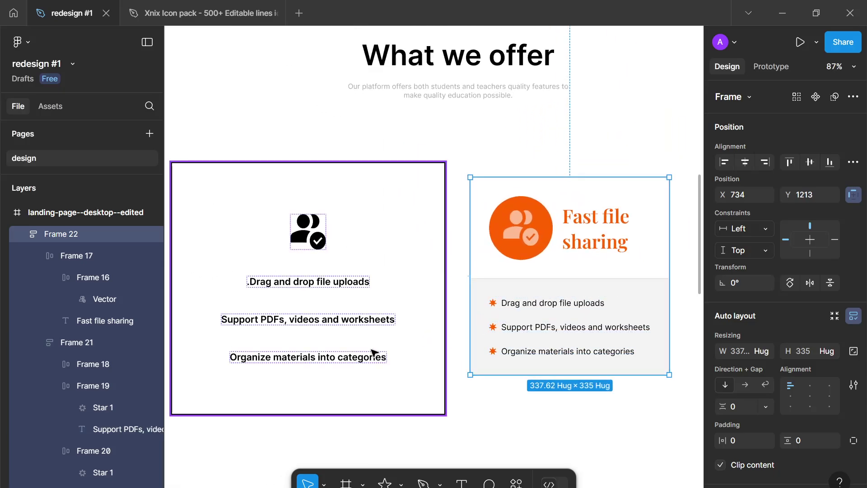
left_click(373, 353)
scroll(373, 352, "down", 2)
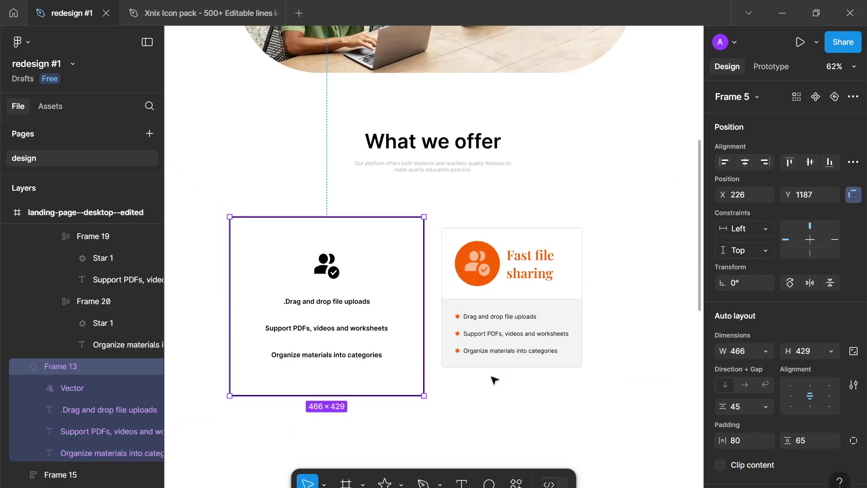
- Lighten the peach colour of the card's people icon to FFC7A4
left_click(497, 357)
scroll(837, 465, "down", 6)
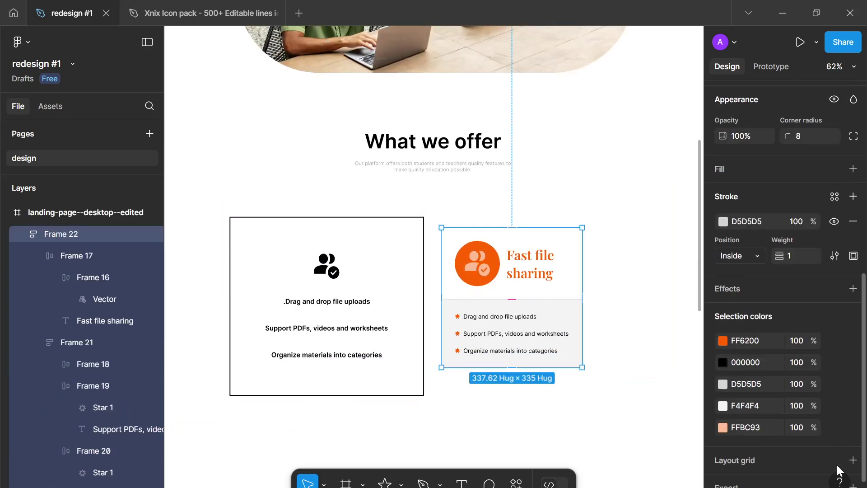
left_click(723, 419)
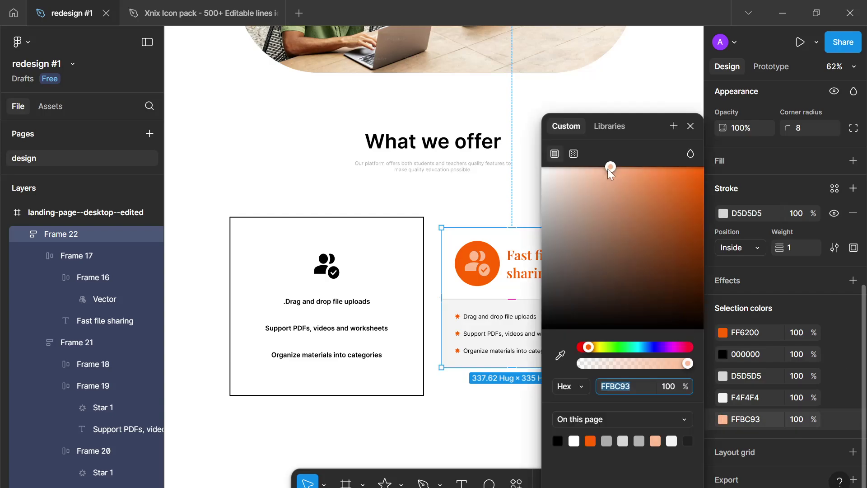
left_click_drag(608, 169, 599, 167)
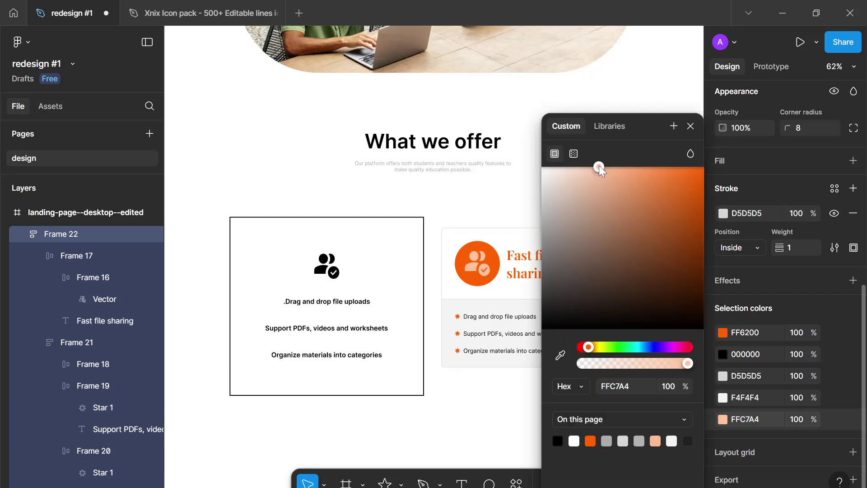
left_click(476, 413)
- Delete the old black-outlined file sharing card from the "What we offer" section
scroll(476, 413, "down", 2)
scroll(542, 352, "left", 2)
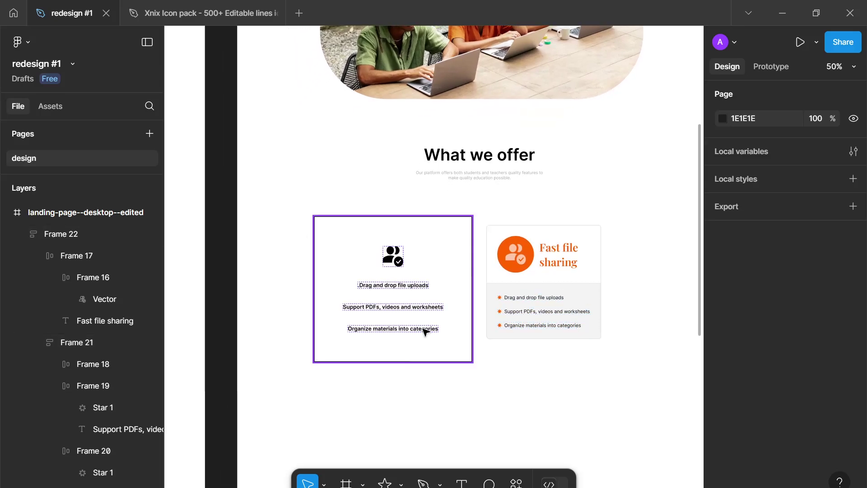
left_click(424, 332)
key("Delete")
- Shift the Fast file sharing card aside and place a duplicate next to it at about X 858, Y 1204
left_click(533, 288)
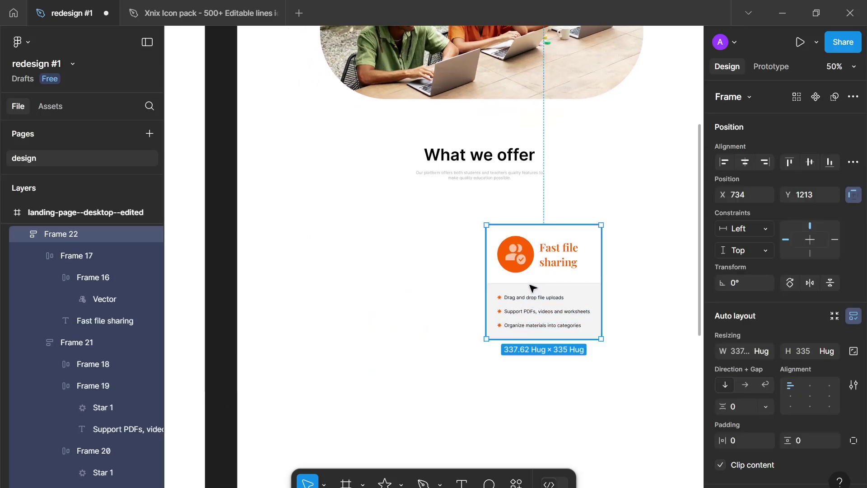
left_click_drag(533, 288, 577, 287)
key("ctrl+d")
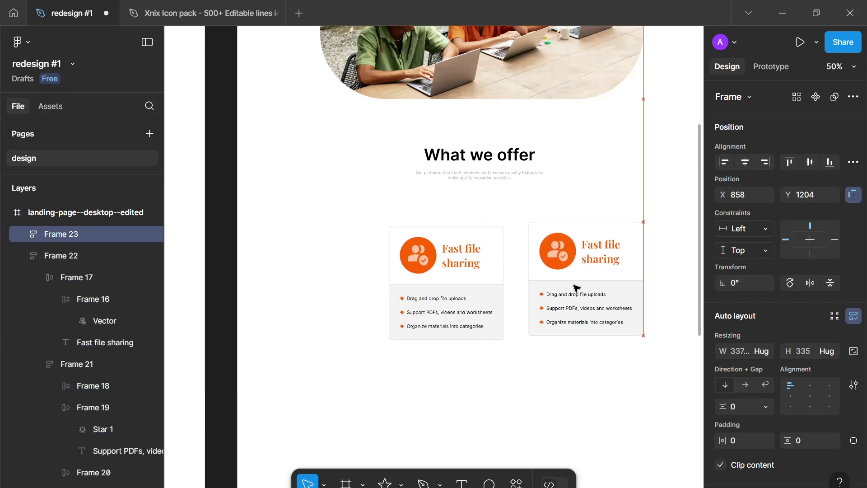
- Select the "Smart folders to keep materials strucuctered" text in the original page's folder card and return to the duplicated cards
scroll(339, 357, "down", 2)
scroll(523, 305, "left", 5)
scroll(451, 251, "up", 5)
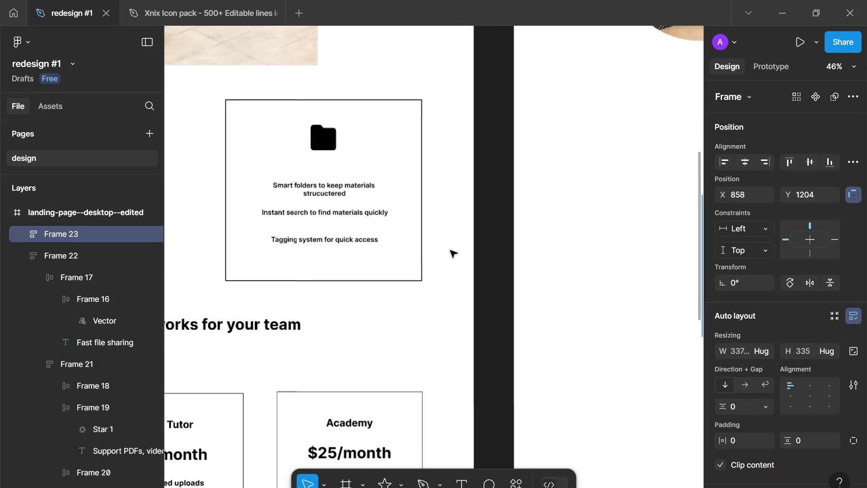
scroll(562, 303, "up", 1)
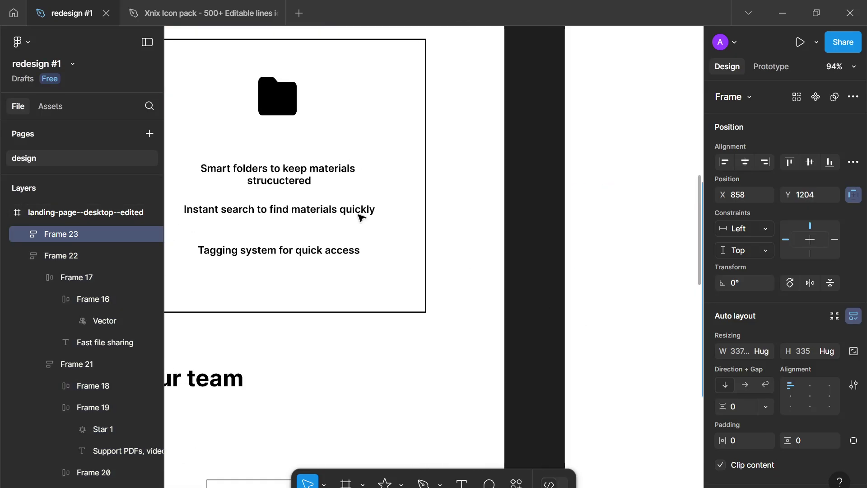
double_click(277, 178)
scroll(519, 242, "down", 5)
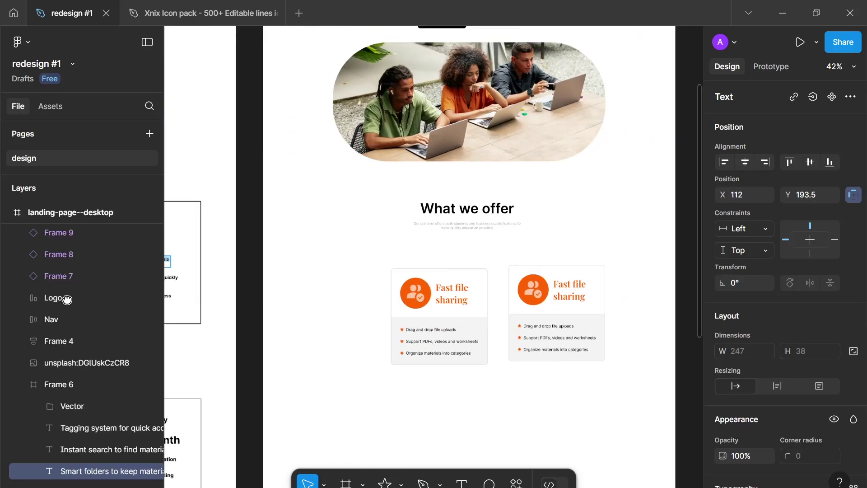
- Replace the first bullet text of the second offer card with the copied "Smart folders to keep materials strucuctered" text
scroll(348, 322, "right", 4)
scroll(348, 322, "up", 1)
left_click(375, 335)
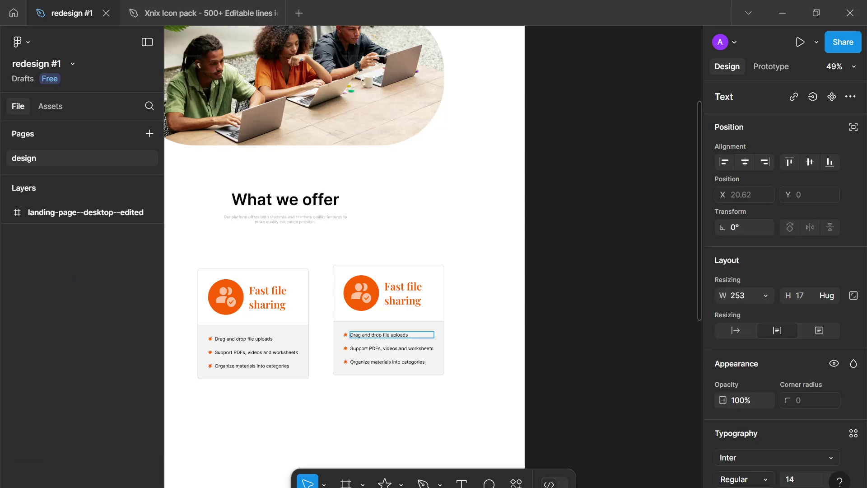
key("ctrl+shift+r")
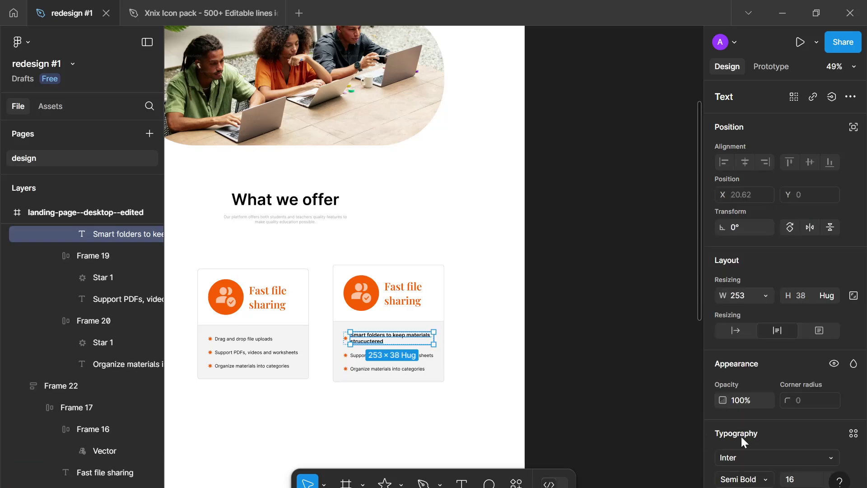
- Set the second card's first bullet text to font size 14 and Regular weight
type("14")
key("Return")
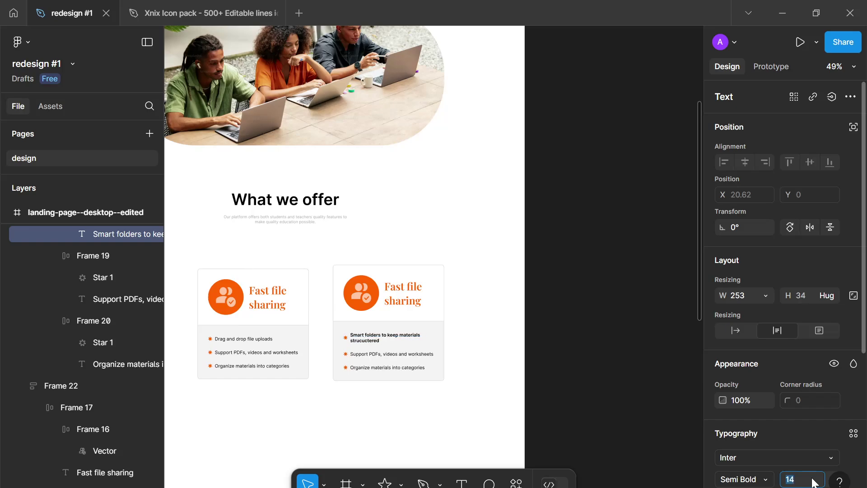
left_click(777, 480)
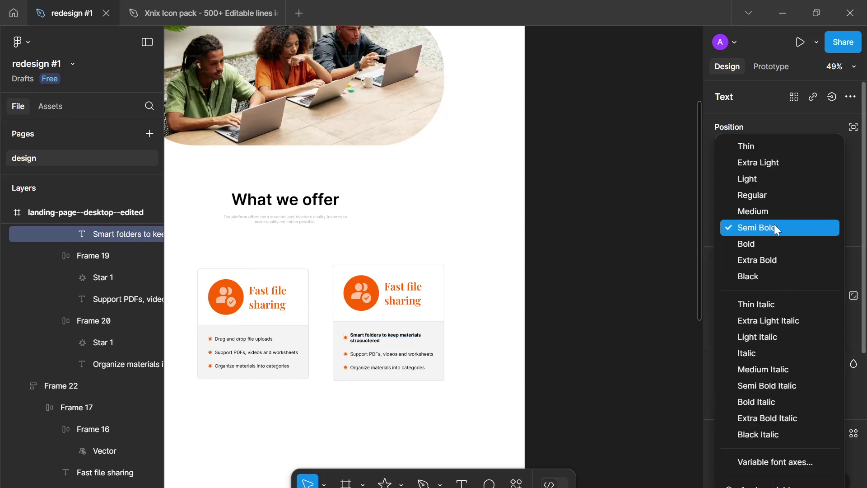
left_click(766, 197)
left_click_drag(258, 448, 392, 409)
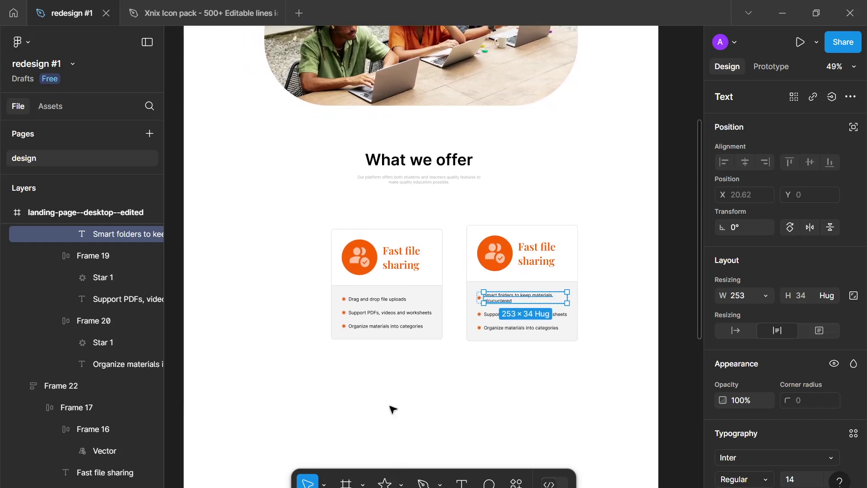
left_click(450, 429)
- Replace the second card's second bullet with "Instant search to find materials quickly" copied from the original page's folder card
scroll(364, 451, "down", 3)
scroll(368, 368, "left", 5)
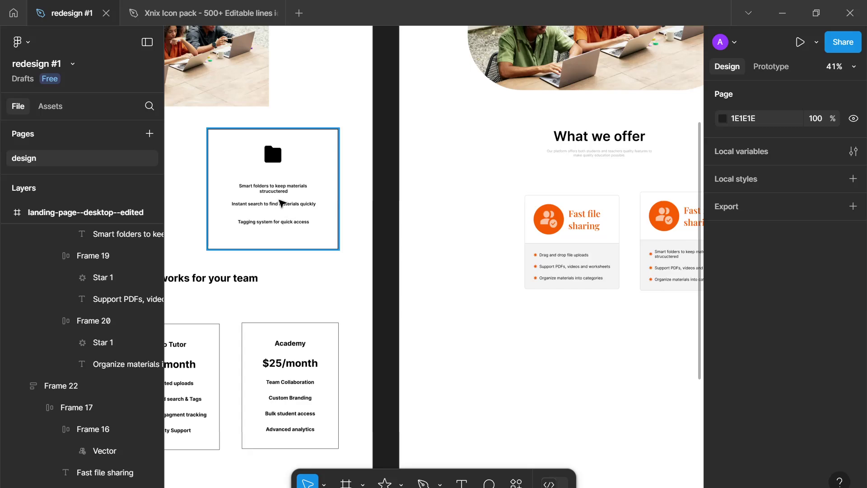
double_click(280, 203)
scroll(524, 244, "right", 3)
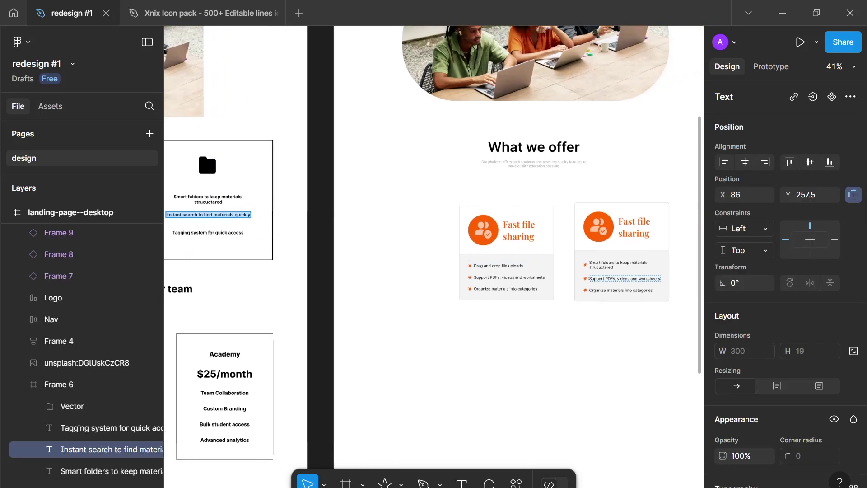
left_click(625, 279)
key("ctrl+shift+r")
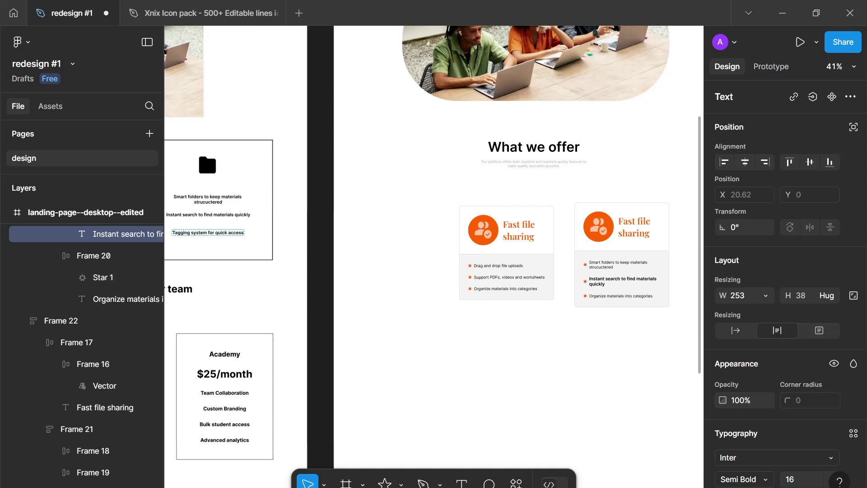
- Replace the second card's third bullet with "Tagging system for quick access" copied from the original folder card
left_click(207, 233)
key("ctrl+c")
left_click(628, 297)
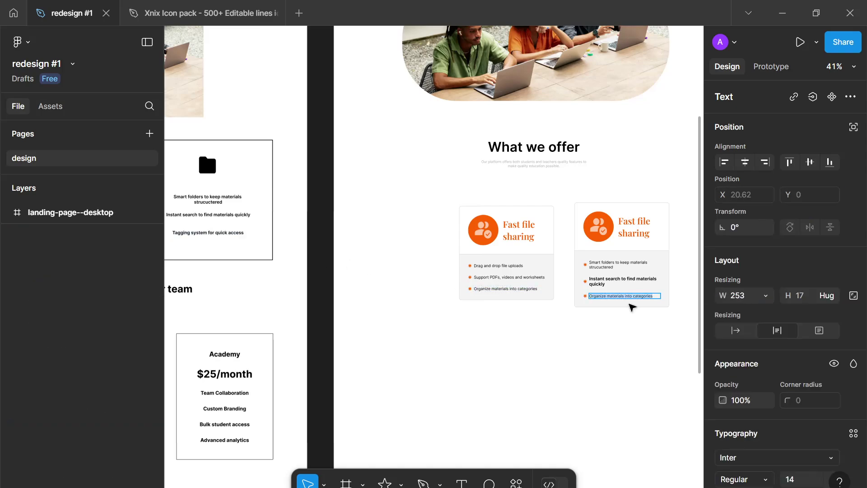
key("ctrl+shift+r")
- Set the second card's second and third bullet texts together to font size 14 and Regular weight
left_click(641, 285, "shift")
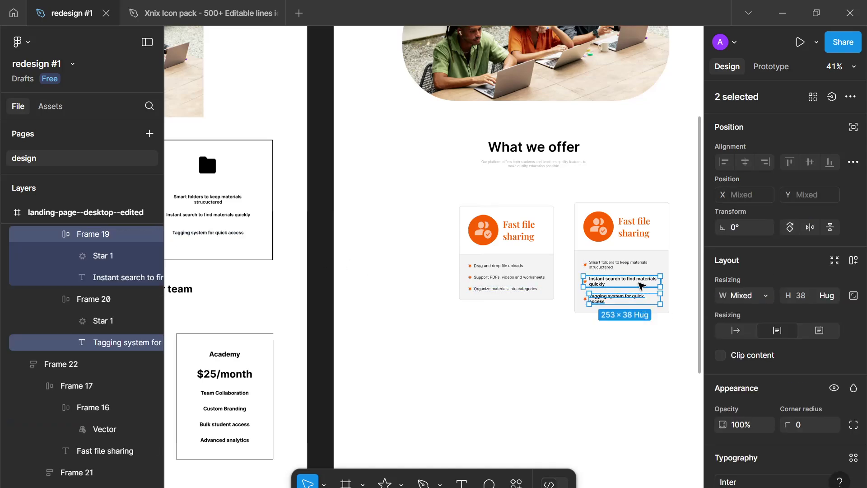
scroll(687, 386, "down", 1)
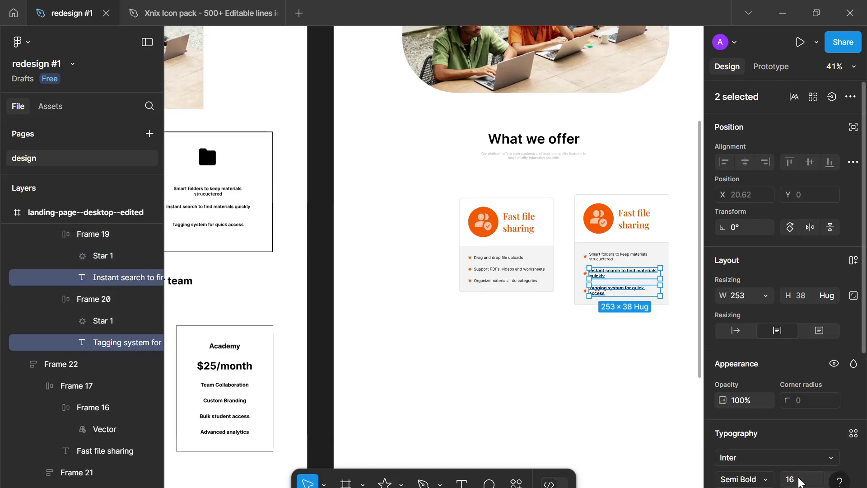
left_click(763, 479)
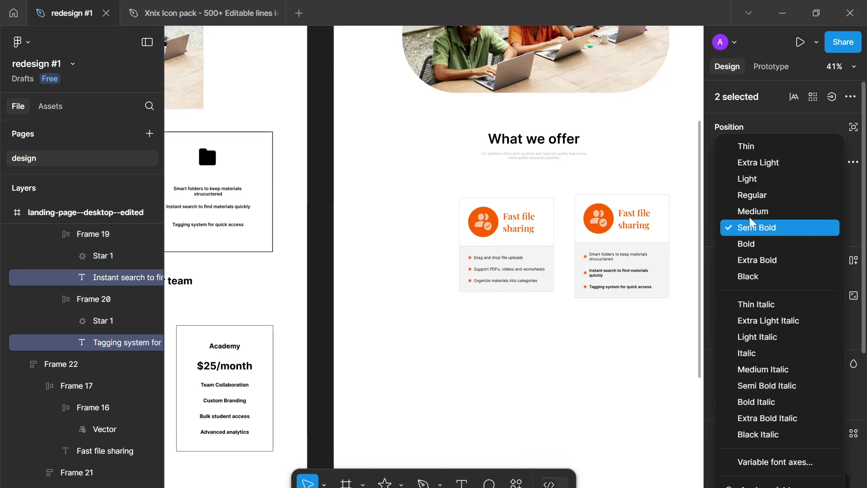
left_click(750, 195)
left_click(661, 365)
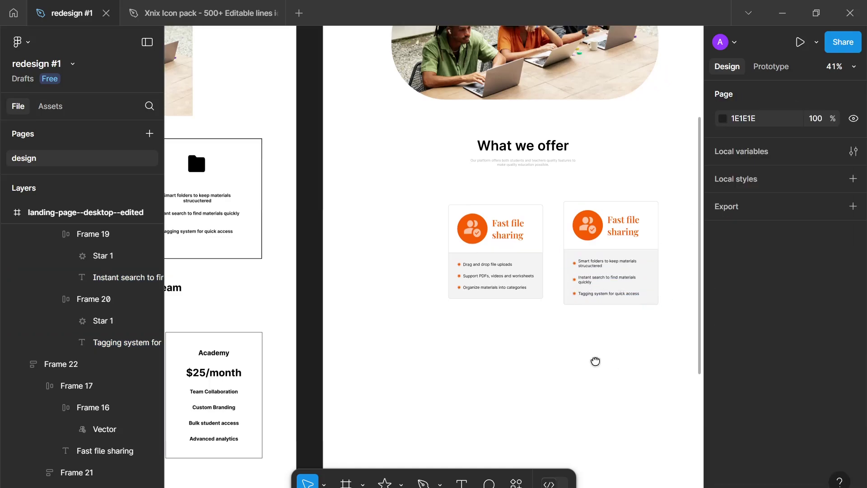
- Try widening the second offer card to about 462 px, and undo the resize
left_click_drag(594, 360, 492, 418)
scroll(492, 419, "up", 3)
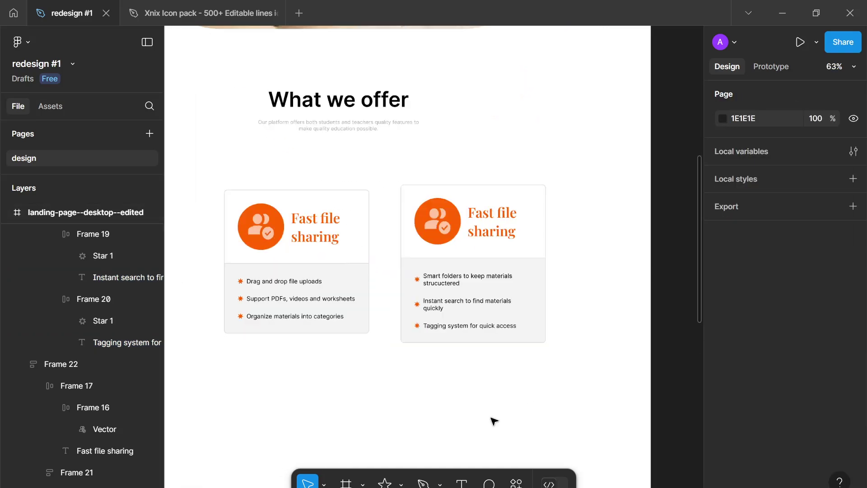
left_click(528, 300)
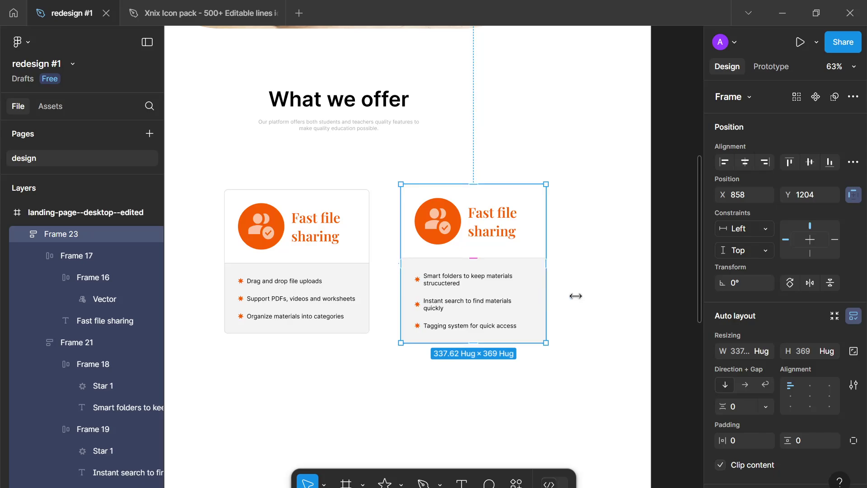
left_click_drag(576, 295, 600, 297)
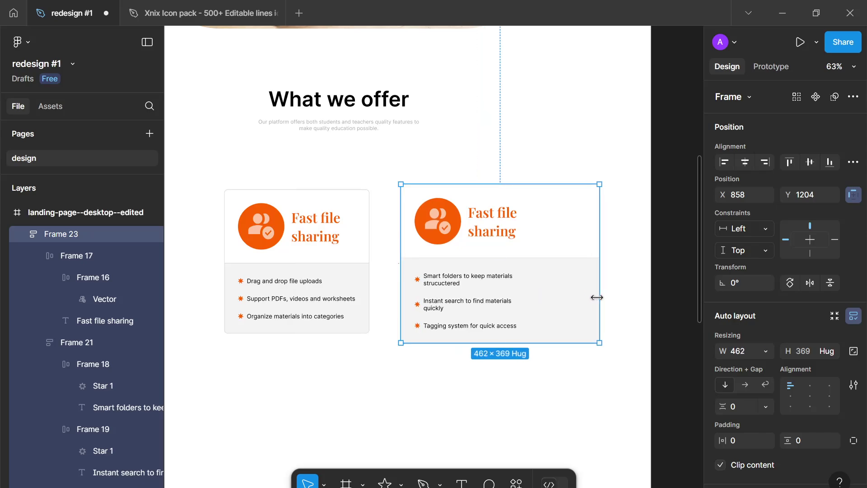
key("ctrl+z")
- Set the width of all three bullet rows in the second card to Fill container
left_click(504, 312)
left_click(504, 311)
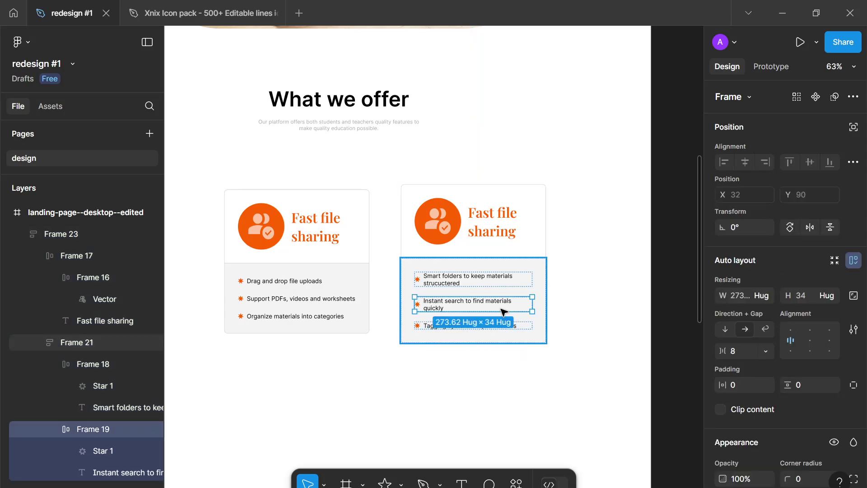
left_click(521, 283, "shift")
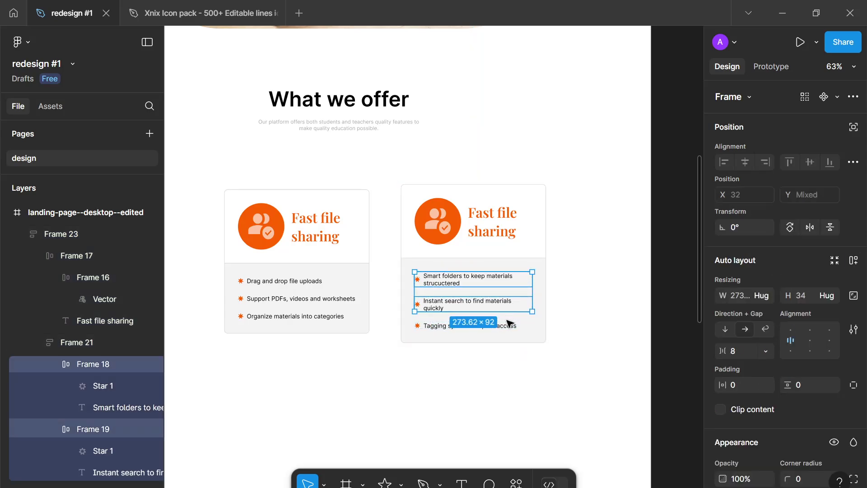
left_click(508, 323, "shift")
left_click(760, 298)
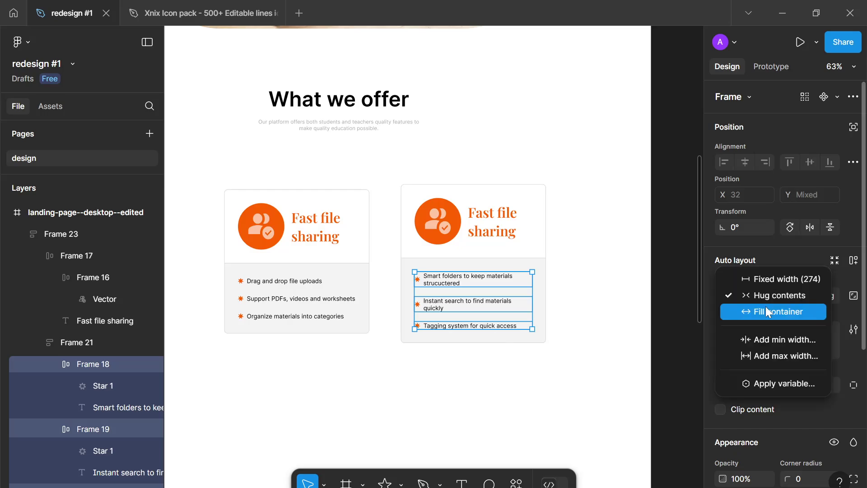
left_click(767, 310)
left_click(597, 315)
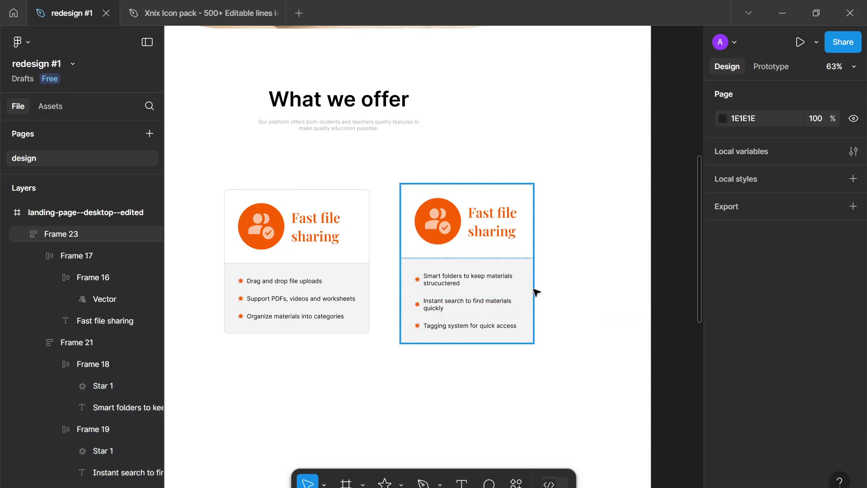
- Try widening the second offer card to about 550 px
left_click_drag(534, 291, 637, 290)
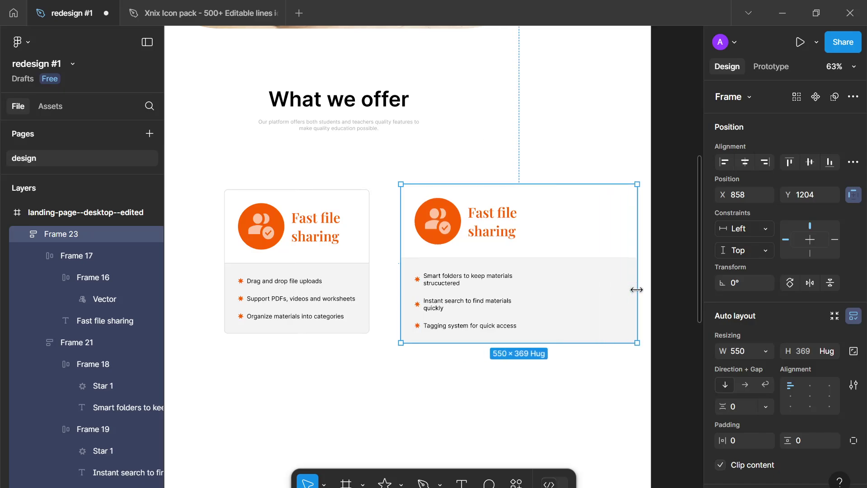
double_click(637, 290)
- Set the width of the first bullet's text layer in the second card to Fill container
left_click(488, 286)
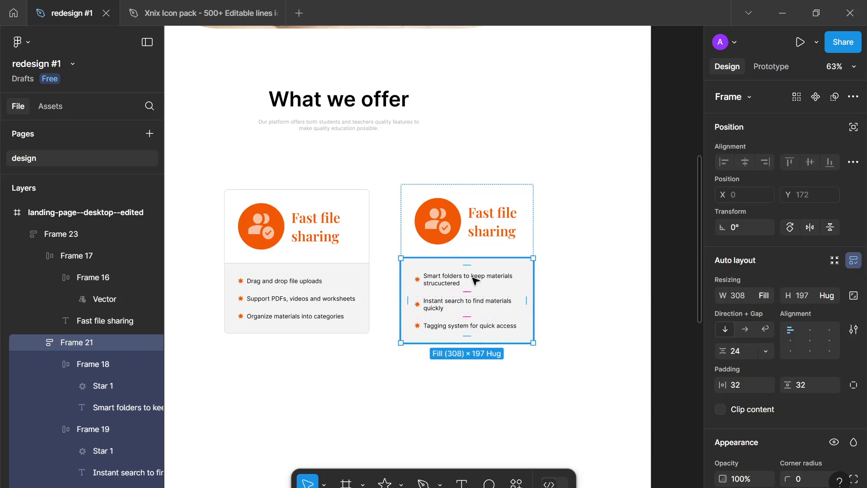
left_click(474, 281)
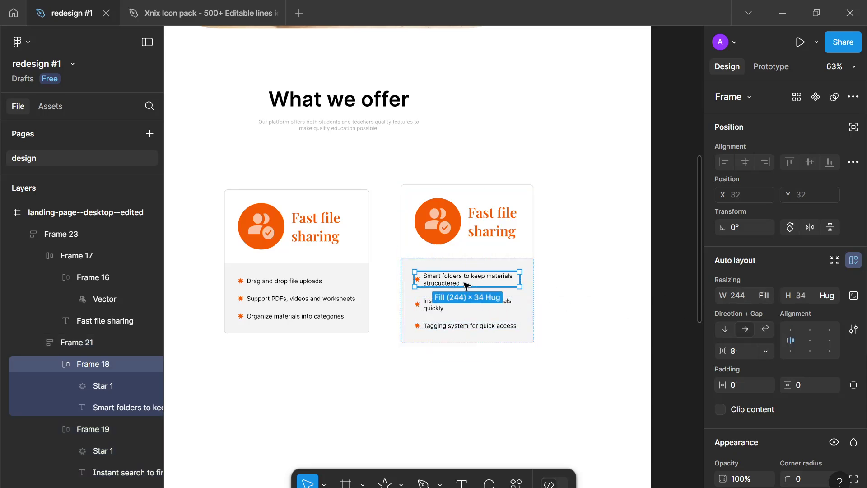
left_click(468, 281)
left_click(763, 299)
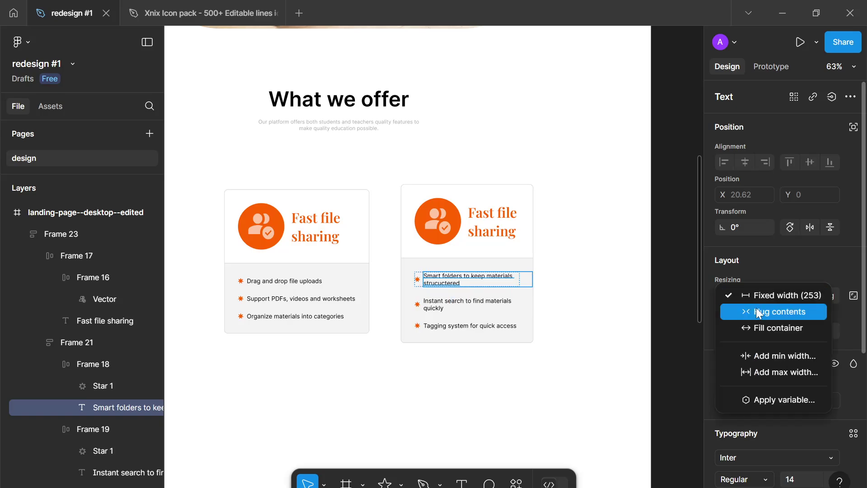
left_click(753, 327)
- Set the widths of the second and third bullet text layers in the second card to Fill container
left_click(481, 304)
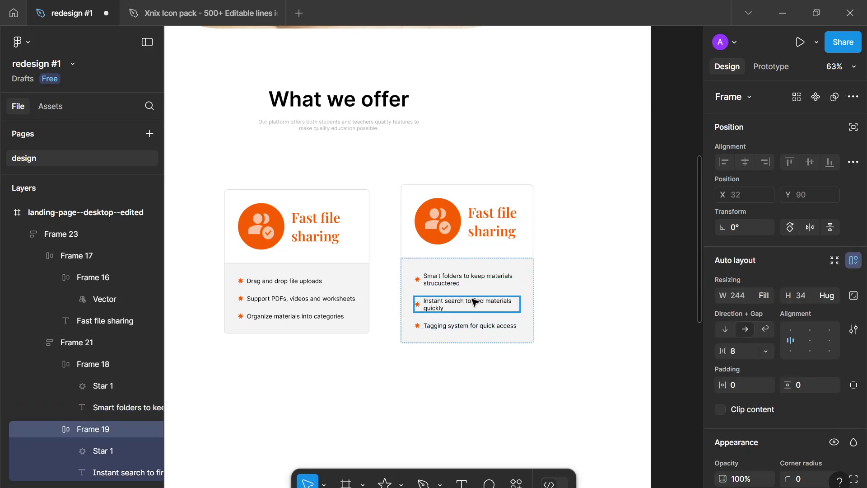
left_click(481, 305)
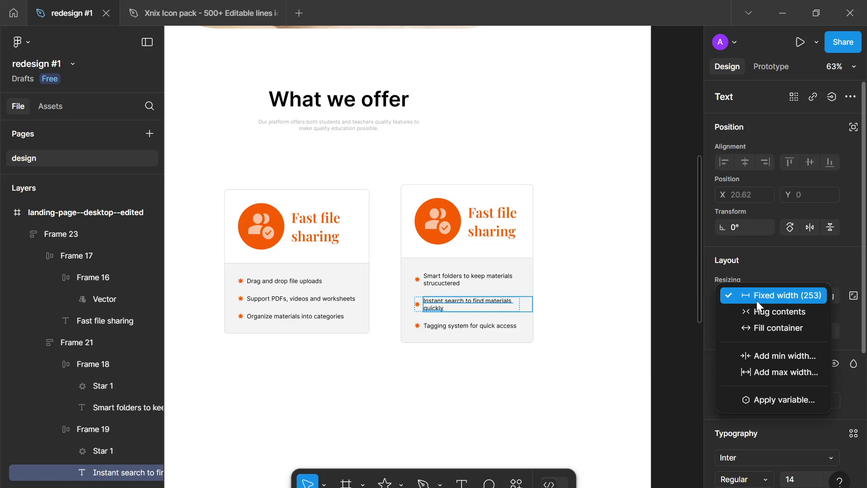
left_click(740, 328)
left_click(478, 329)
left_click(476, 330)
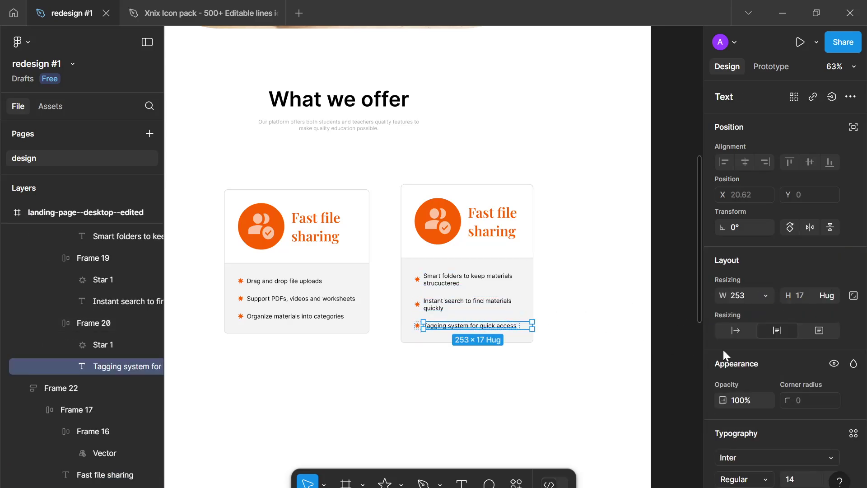
left_click(764, 295)
left_click(741, 328)
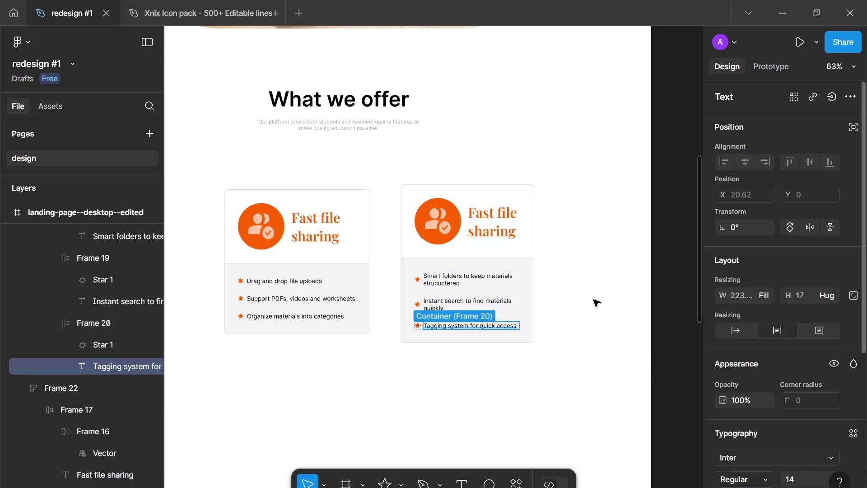
- Widen the second card until its bullet rows are about 420 px wide, and reapply Fill container to the first bullet's text
left_click(548, 293)
left_click_drag(535, 282, 512, 287)
double_click(472, 280)
double_click(473, 281)
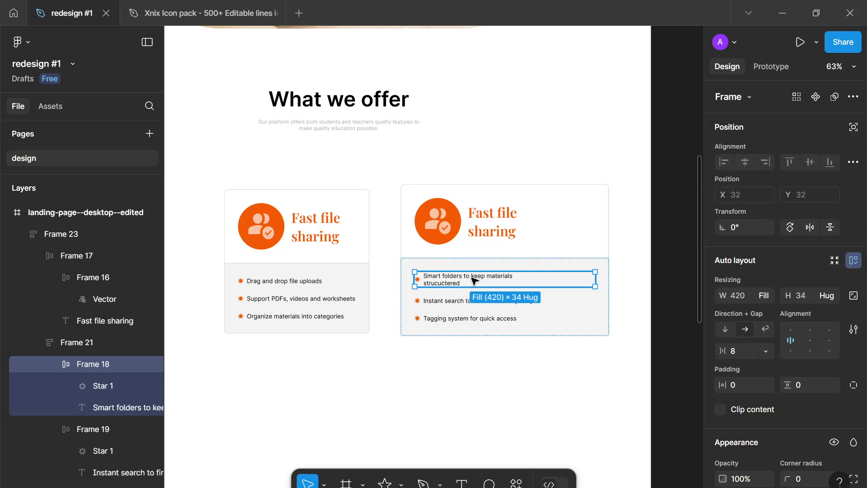
double_click(473, 280)
left_click(762, 297)
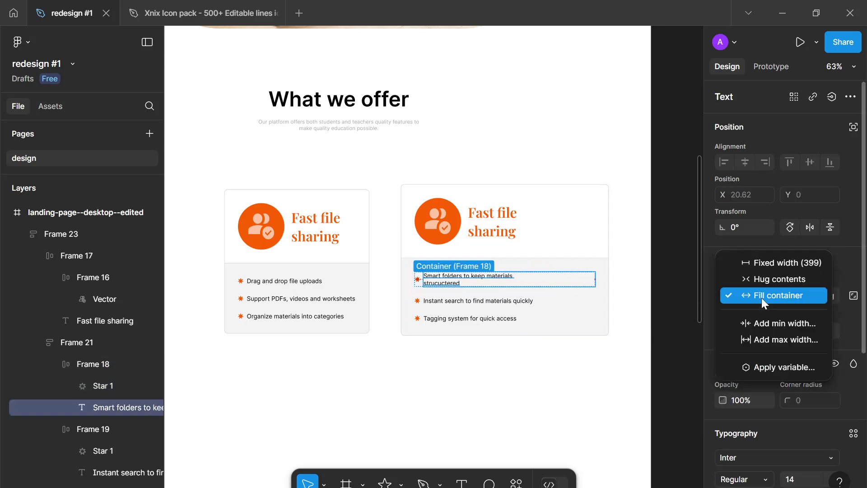
left_click(762, 297)
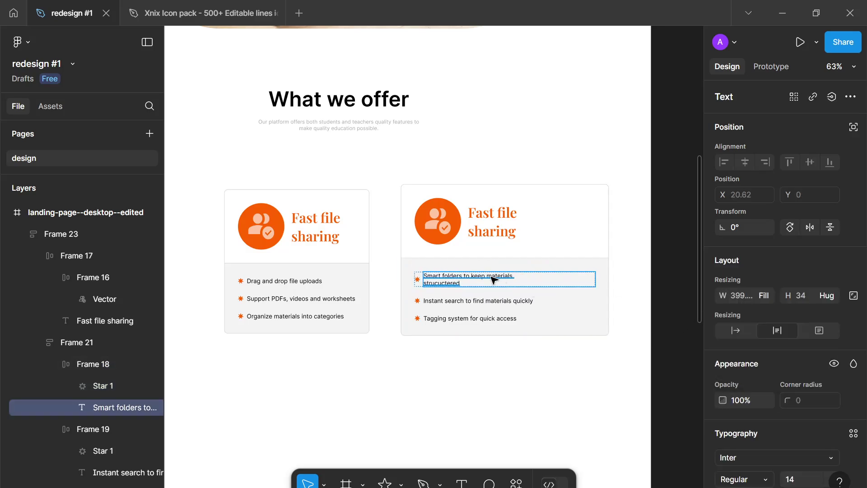
- Remove the line break before "strucuctered" in the second card's first bullet so the text runs on one line
key("Return")
left_click(460, 283)
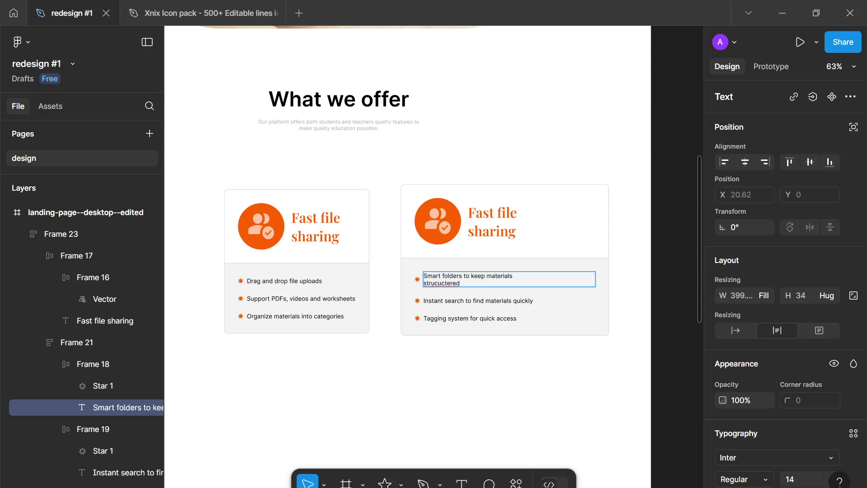
key("BackSpace")
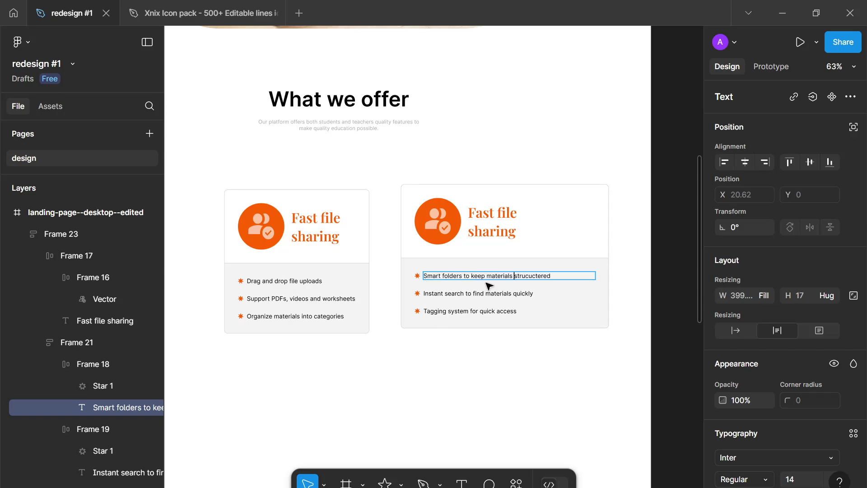
left_click(611, 273)
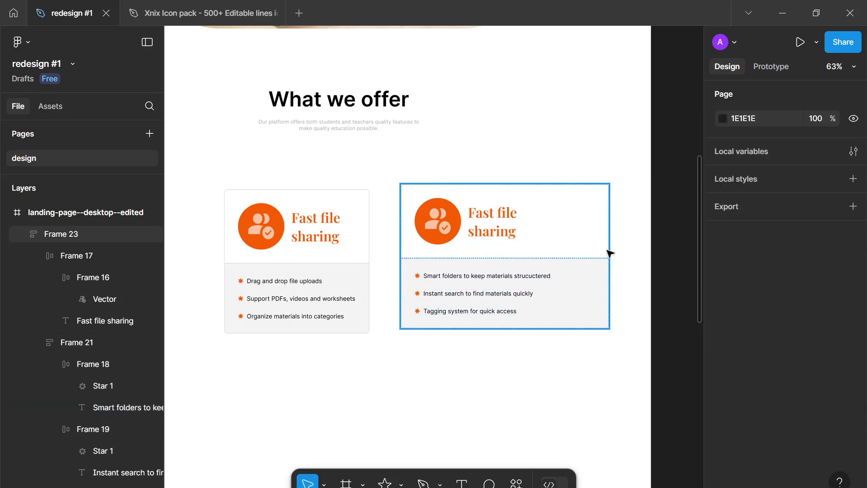
- Narrow the second card until its width just fits the longest bullet line
left_click_drag(614, 254, 565, 256)
left_click(603, 310)
scroll(583, 311, "down", 5)
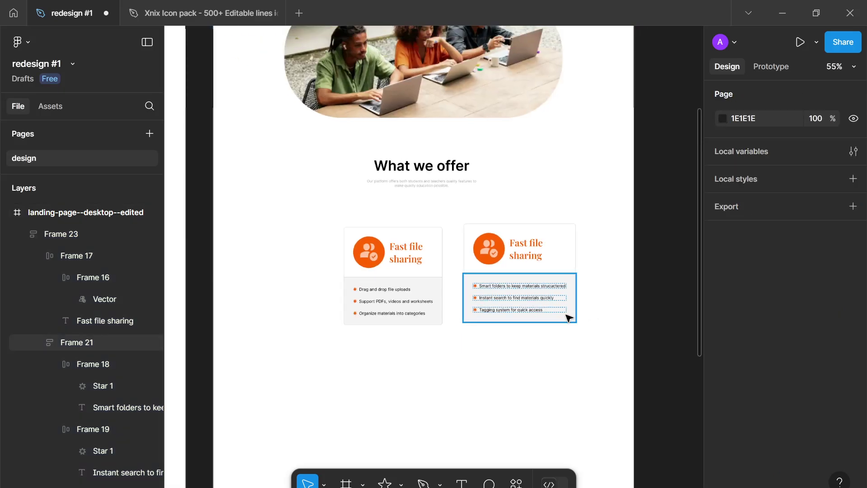
- Narrow the second feature card to 351 px wide, letting its first bullet wrap onto two lines
scroll(586, 310, "up", 5)
scroll(588, 311, "up", 1)
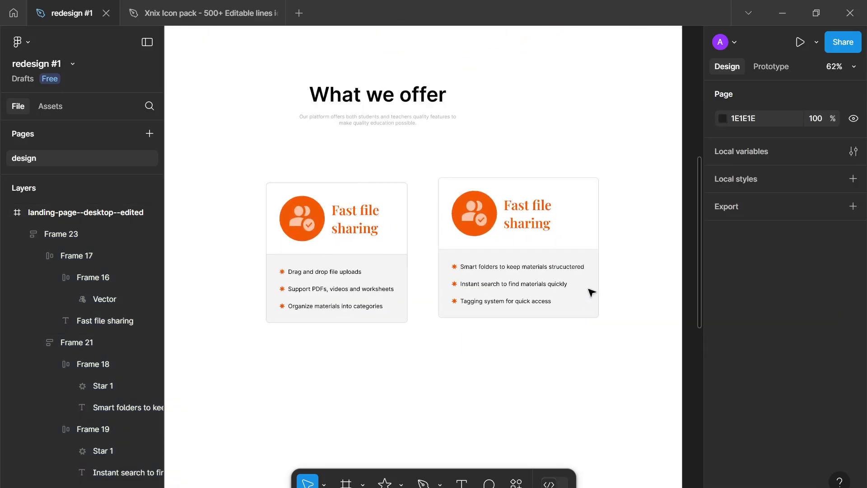
mouse_move(594, 253)
left_mouse_down()
mouse_move(576, 252)
mouse_move(587, 252)
left_mouse_up()
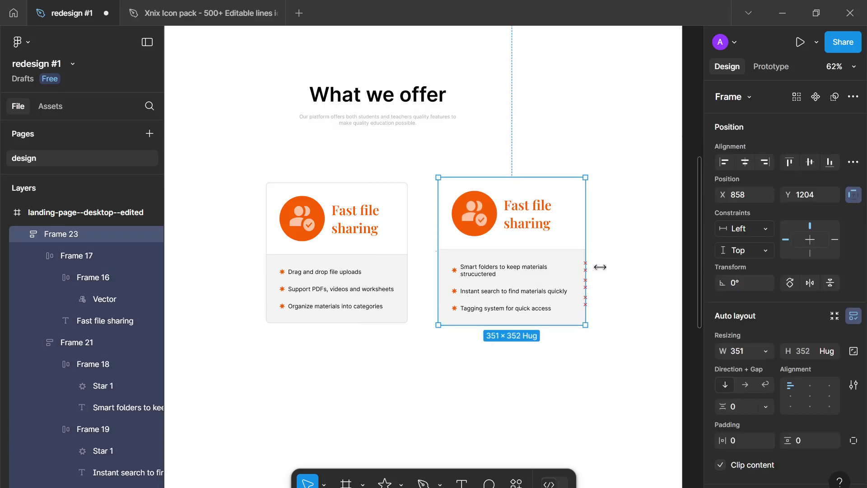
left_click(596, 296)
left_click(573, 283)
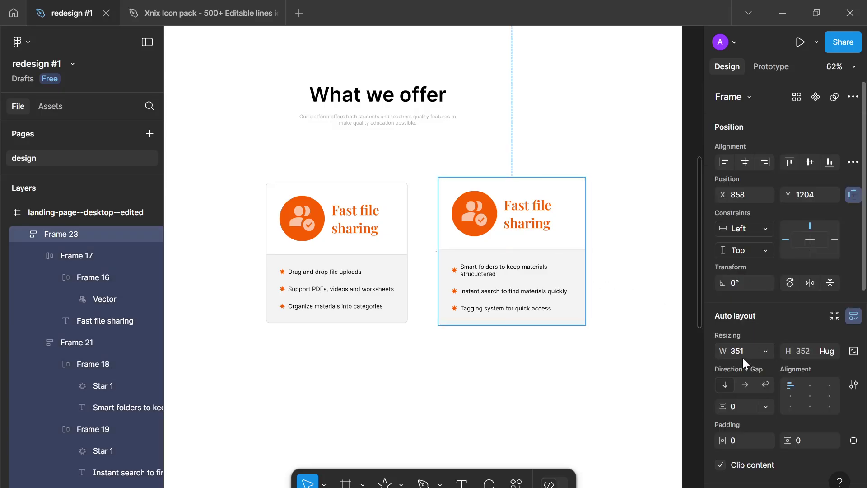
- Set the first feature card's width to 351
left_click(402, 267)
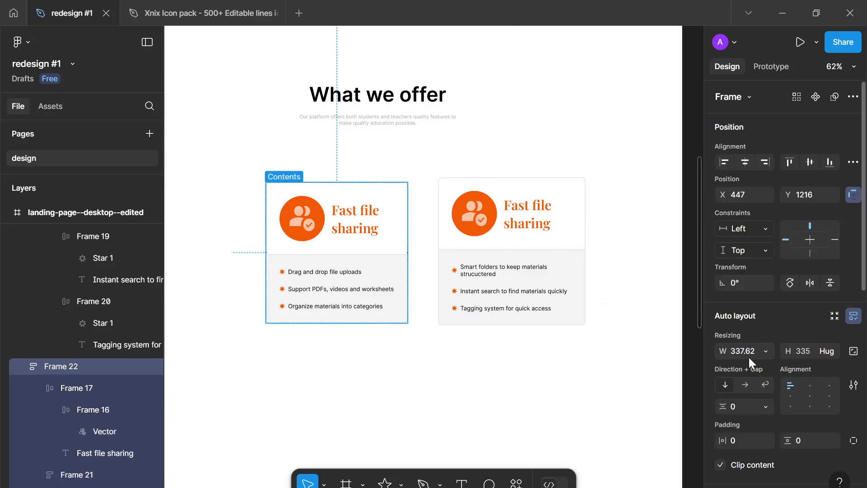
type("351")
key("Return")
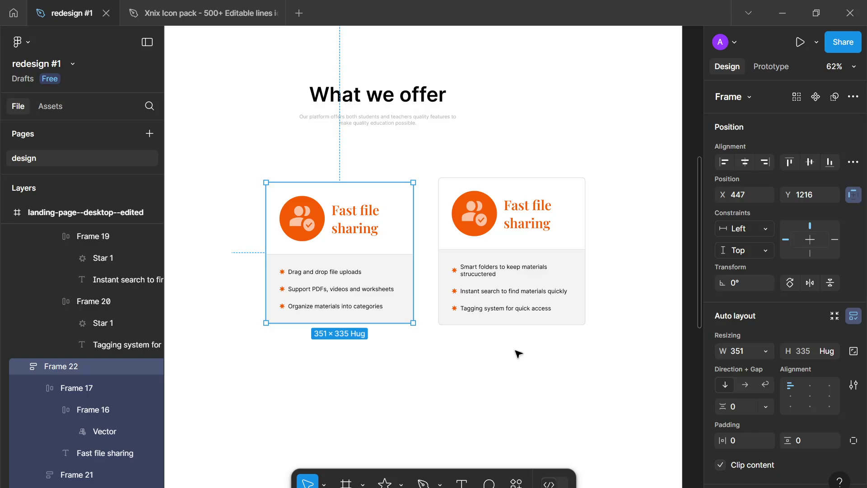
left_click(519, 354)
- Copy the folder icon from the second feature box of the original landing page, leaving the original in place
scroll(367, 338, "down", 2)
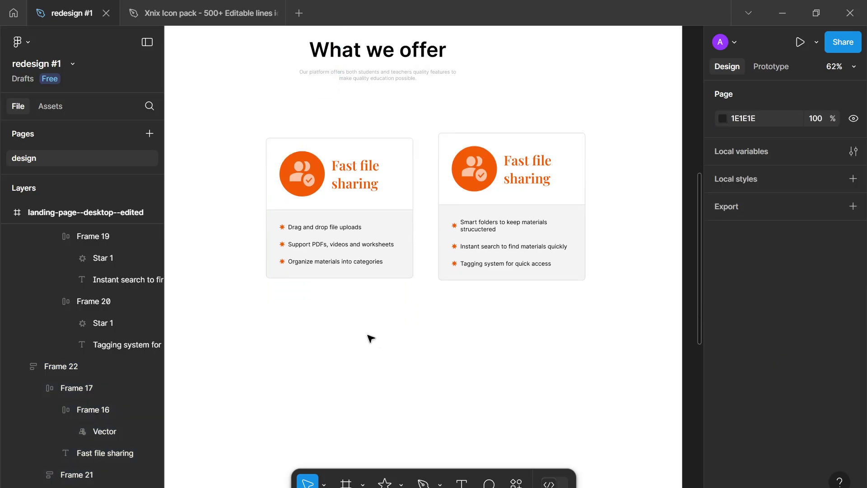
scroll(377, 334, "down", 3)
scroll(497, 316, "left", 5)
scroll(497, 199, "up", 3)
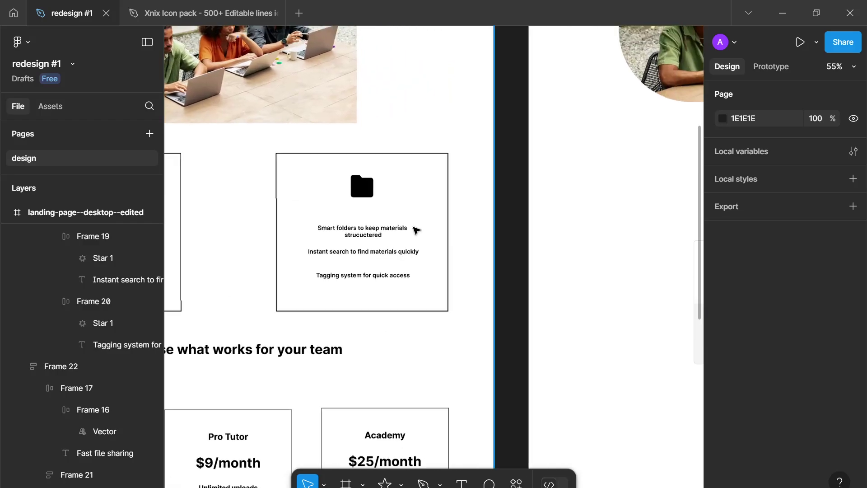
left_click(374, 191)
left_click(373, 190)
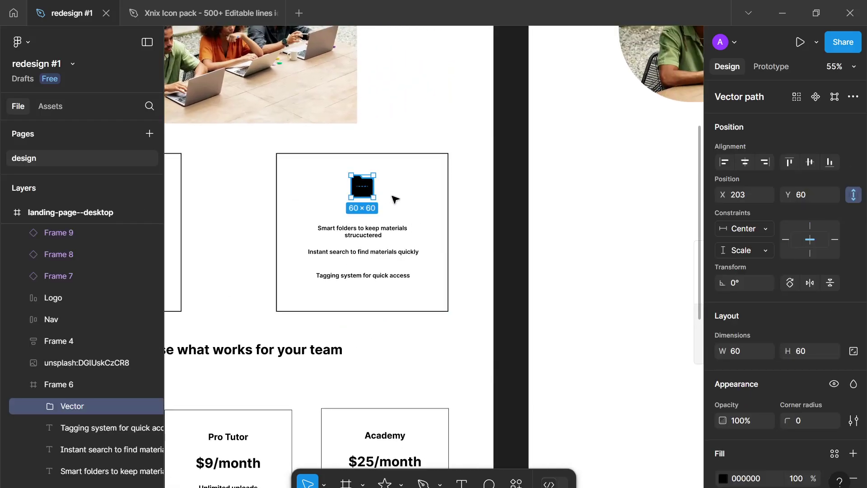
key("Delete")
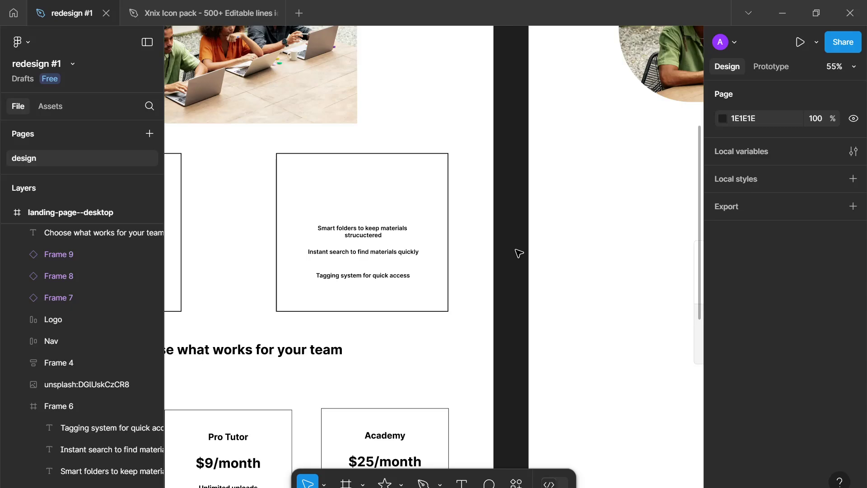
key("ctrl+z")
- Replace the people icon in the second card's orange circle with the copied folder icon
scroll(506, 329, "right", 10)
scroll(287, 333, "up", 3)
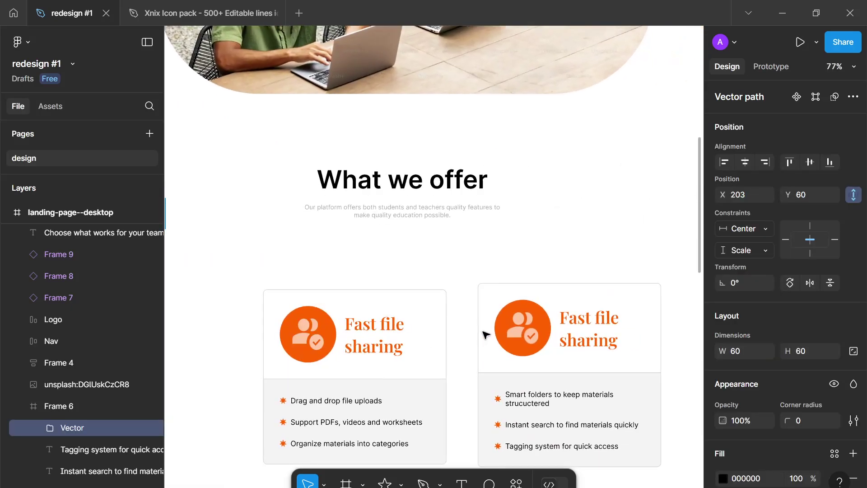
scroll(486, 334, "up", 5)
left_click(487, 316)
left_click(487, 315)
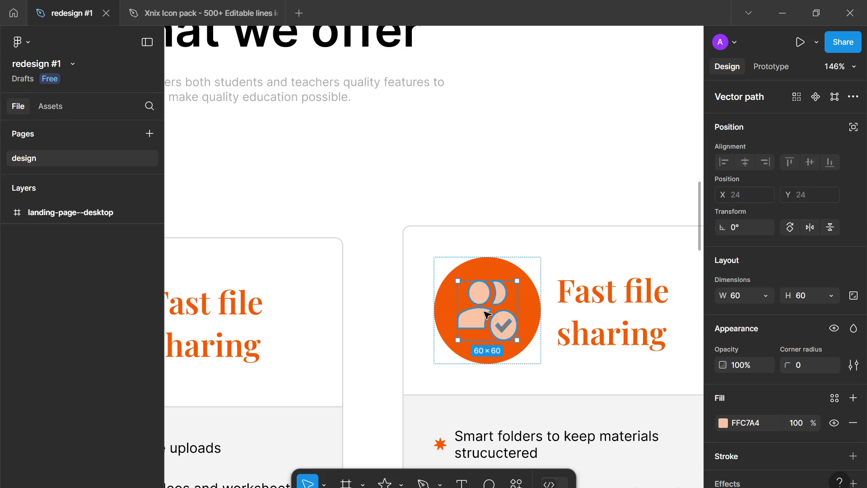
key("ctrl+shift+r")
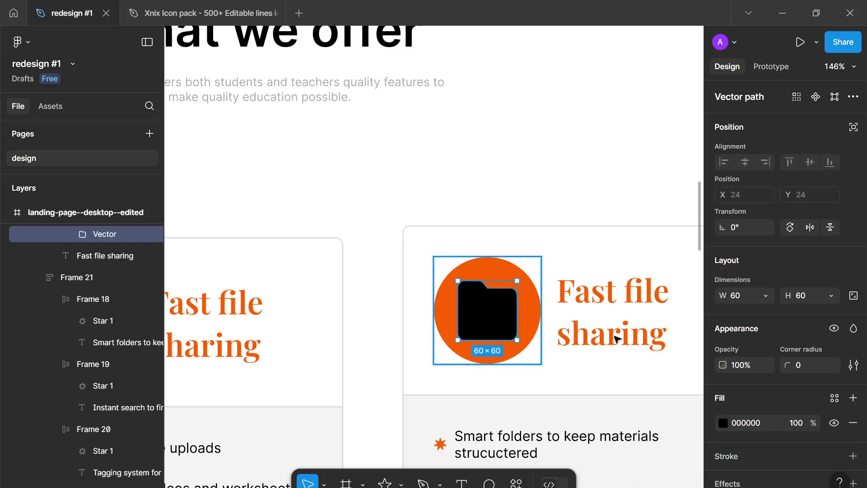
- Fill the folder icon with the page's light peach colour FFC7A4
left_click(724, 423)
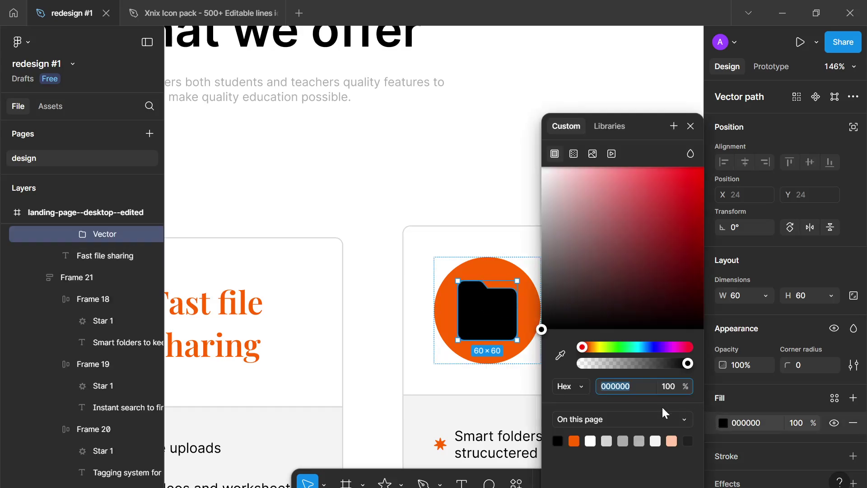
left_click(672, 441)
left_click(691, 127)
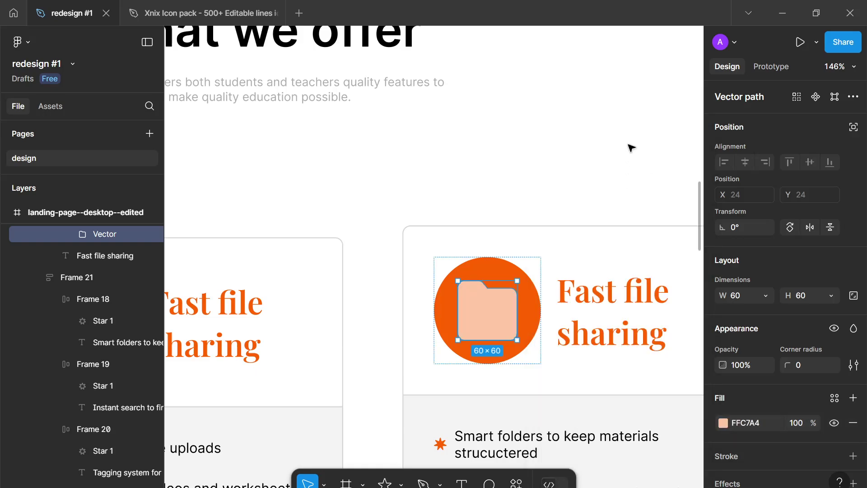
key("Escape")
- Move the second card closer to the first, to X 834, Y 1208, and stretch the first card to 352 px high with matching edges
scroll(611, 205, "down", 5)
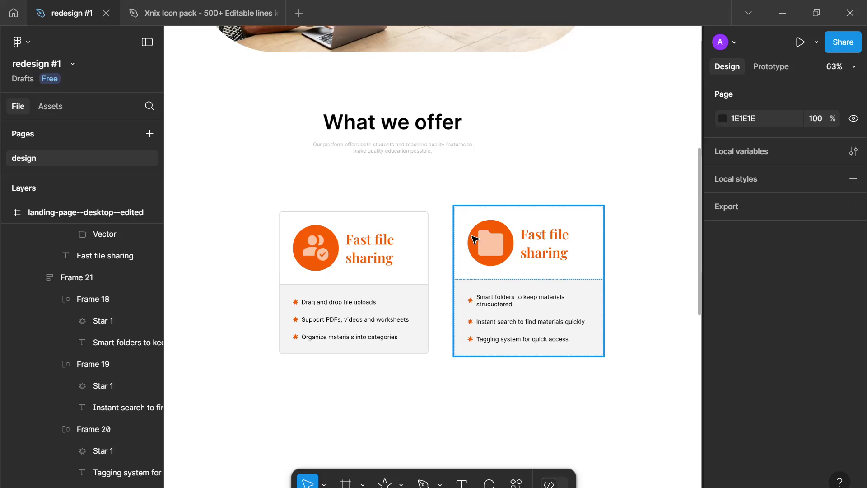
left_click_drag(497, 262, 486, 266)
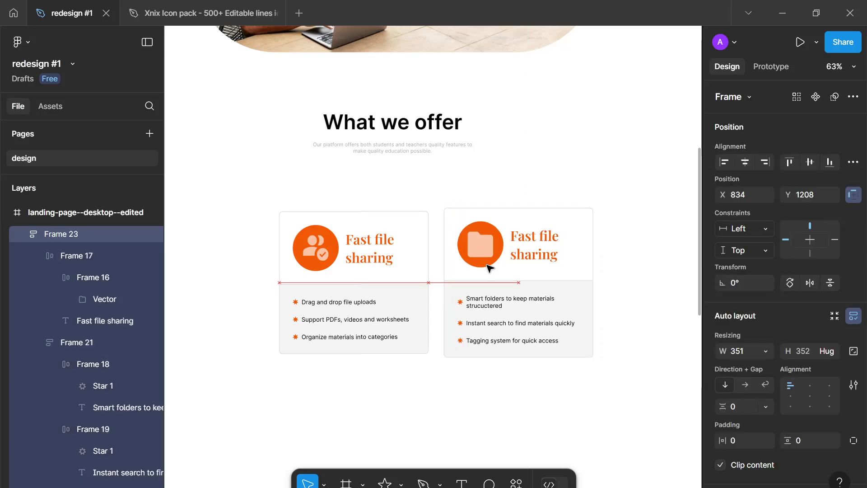
left_click(416, 278)
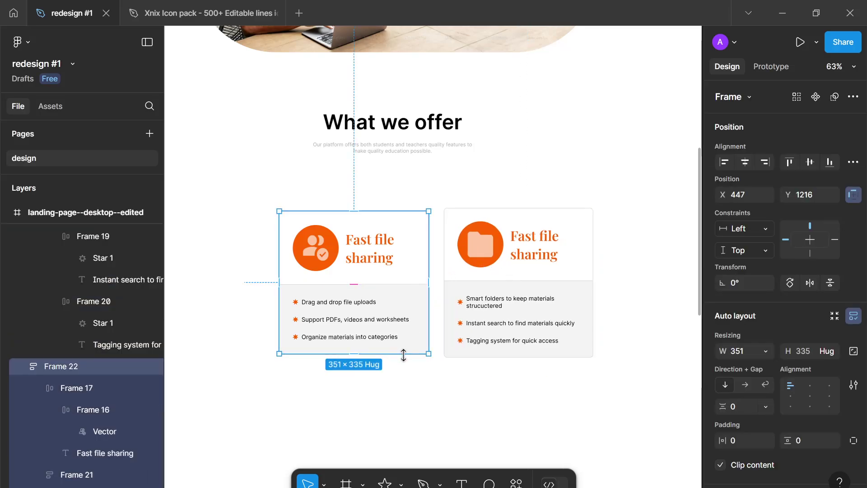
left_click_drag(404, 355, 404, 358)
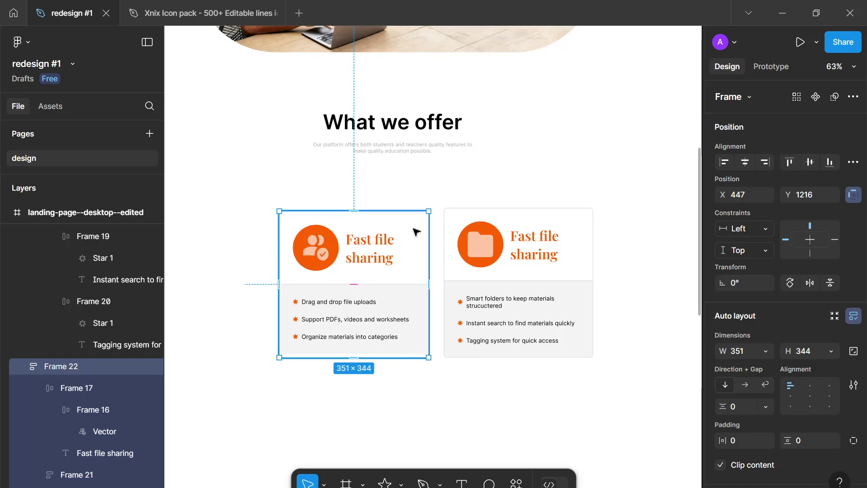
left_click_drag(411, 207, 410, 207)
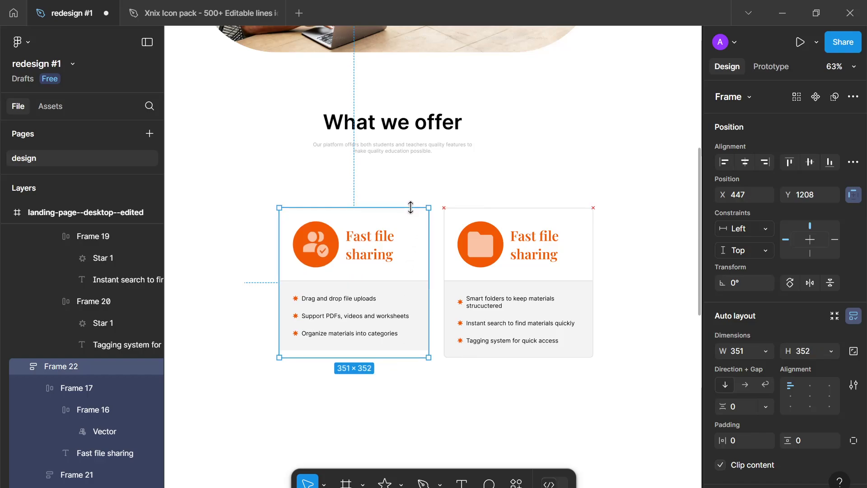
- Set the height of the first card's grey bullet section to Fill container
left_click(394, 329)
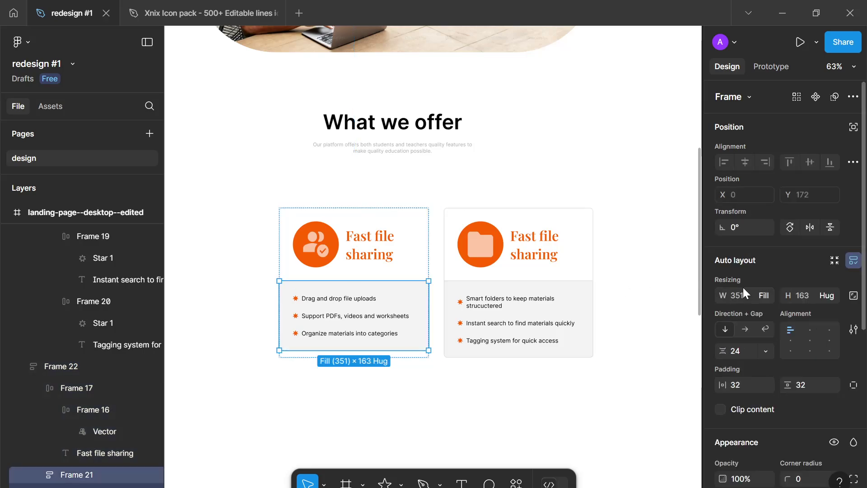
left_click(832, 296)
left_click(812, 310)
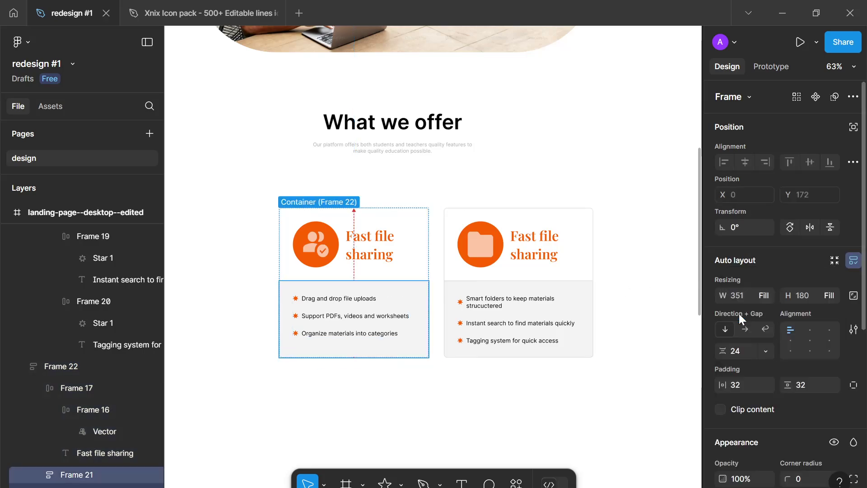
left_click(503, 433)
- Group both cards in a horizontal auto layout with a gap of 24, then move the row up to Y 1145 and centre it horizontally
scroll(540, 434, "down", 2)
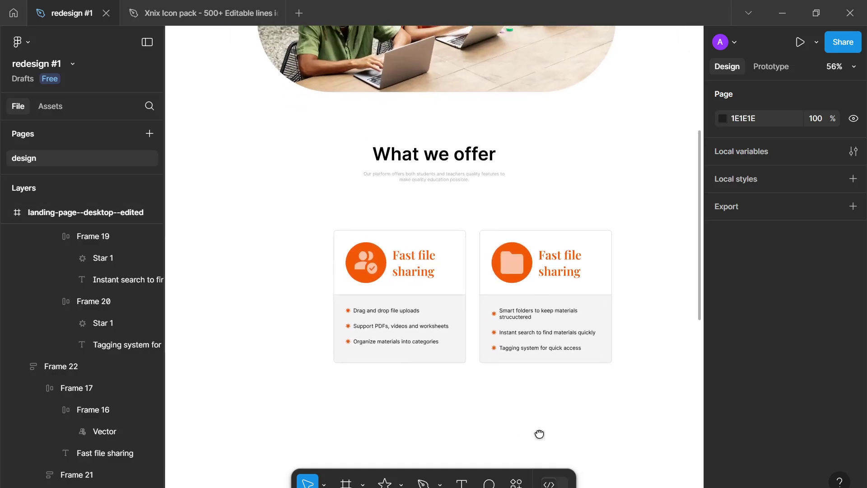
scroll(560, 429, "down", 3)
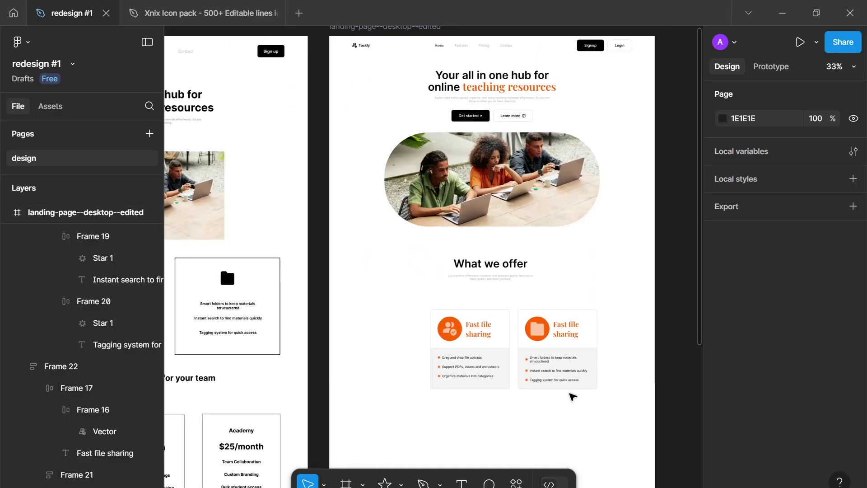
left_click(561, 374)
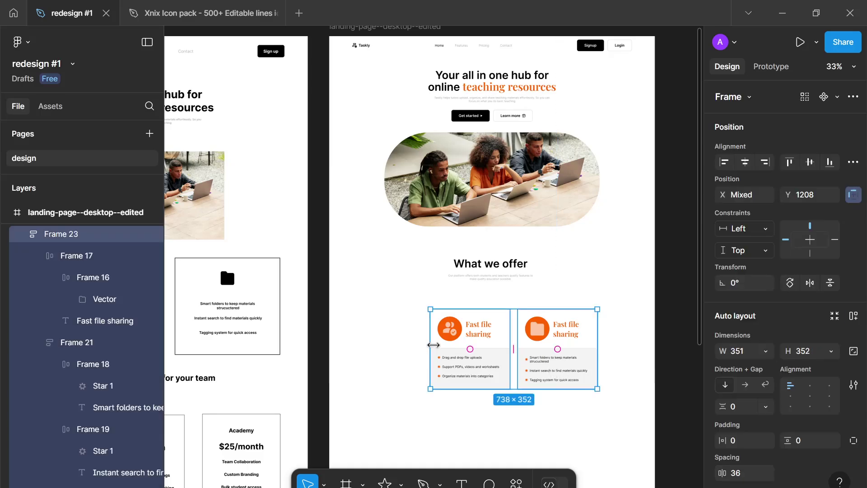
key("shift+a")
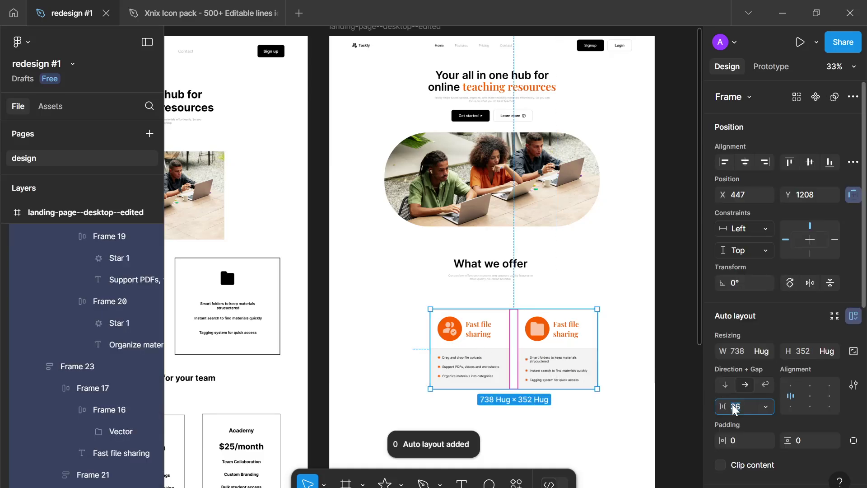
key("Return")
left_click(581, 409)
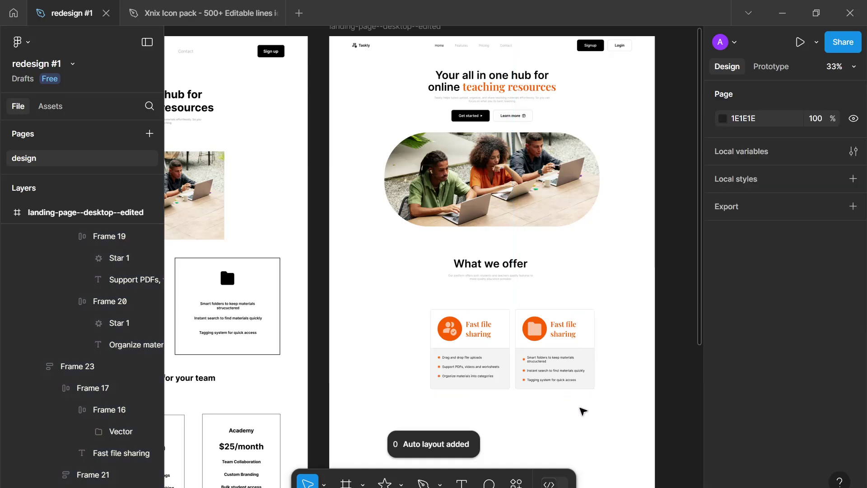
left_click_drag(530, 361, 475, 354)
left_click(746, 162)
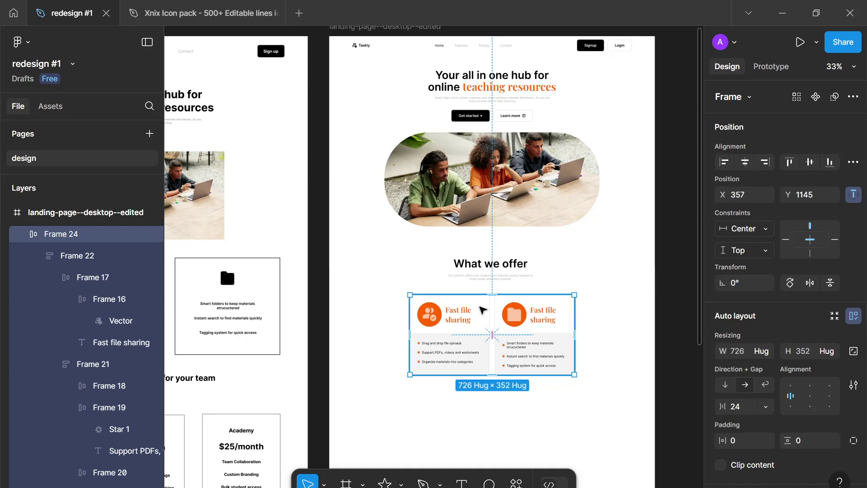
- Combine the "What we offer" heading block and the card row in a vertical auto layout with a gap of 48
left_click(487, 276)
left_click(492, 333, "shift")
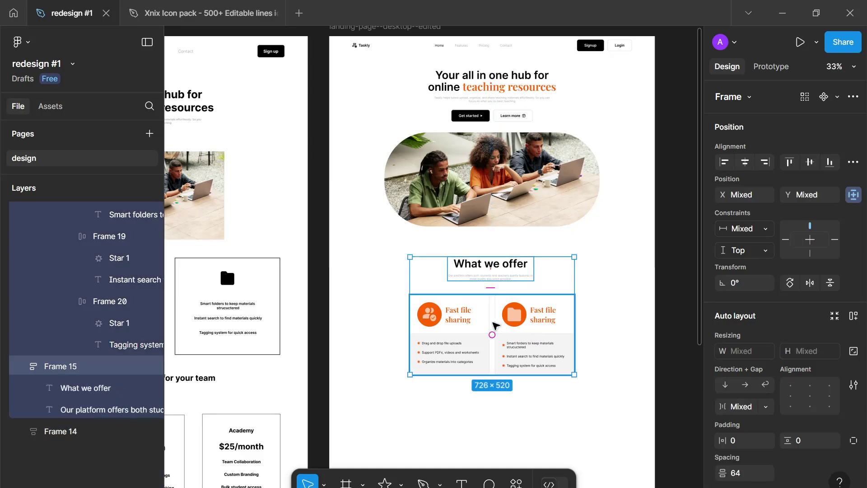
key("shift+a")
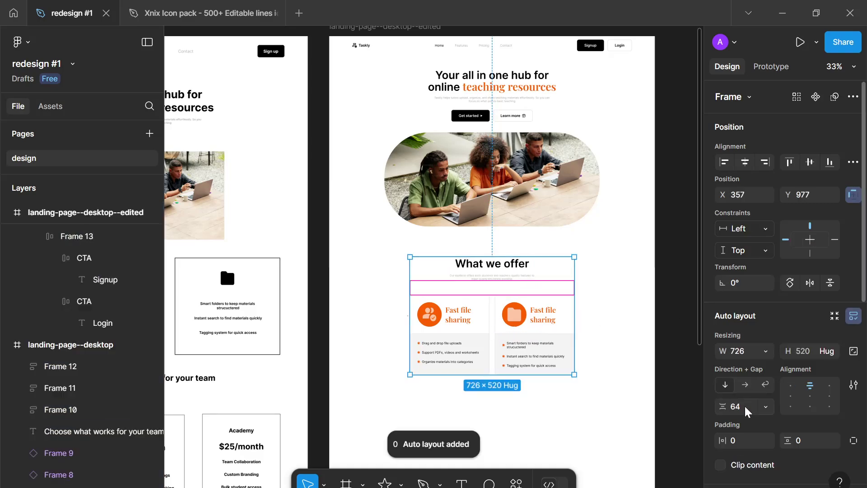
type("48")
key("Return")
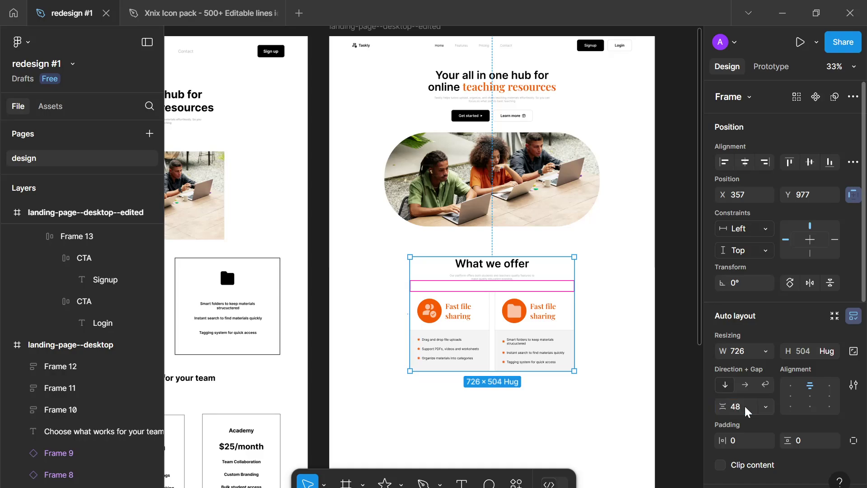
left_click(641, 382)
- Nudge the "What we offer" section up to Y 938, leaving a 96 px gap below the hero section
scroll(641, 382, "down", 2, "ctrl")
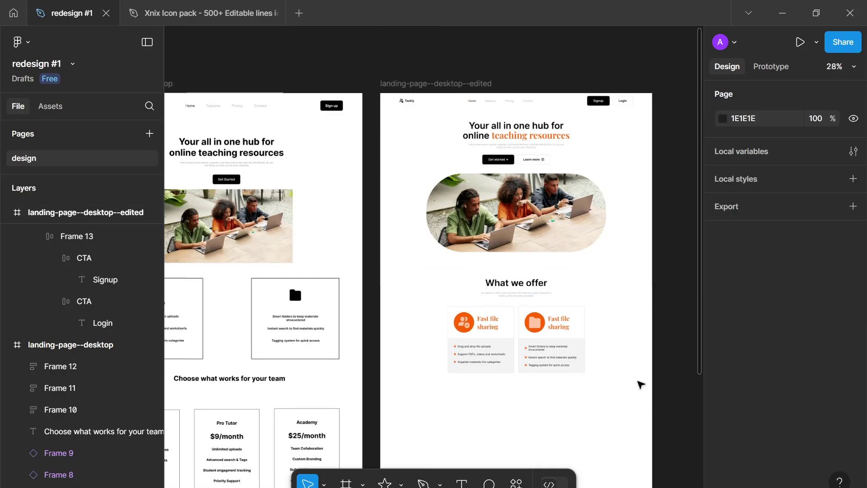
left_click(538, 299)
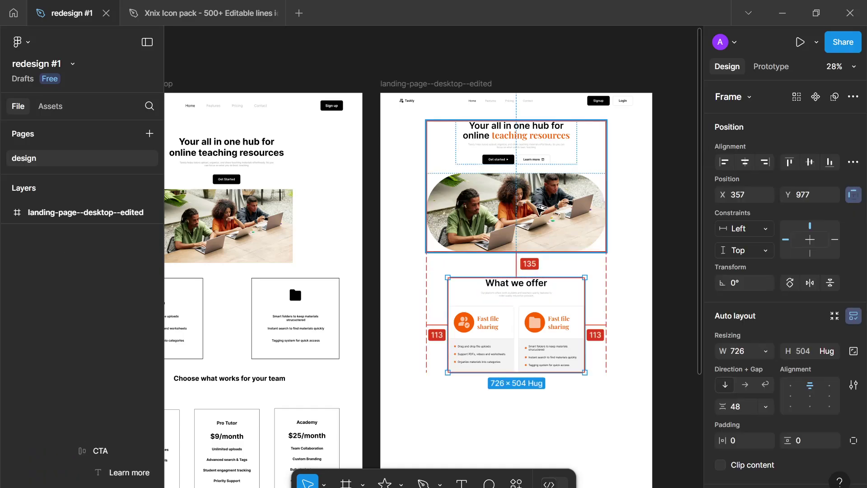
key("alt+Up")
key("alt+Up")
key("alt+Up")
key("alt+Up")
key("alt+Up")
key("Up")
key("Up")
key("Up")
key("Up")
key("Up")
key("Up")
key("Up")
key("Up")
key("Up")
key("Up")
key("Up")
key("Up")
key("Up")
key("Up")
key("Up")
key("Up")
key("Up")
key("Up")
key("Up")
key("Up")
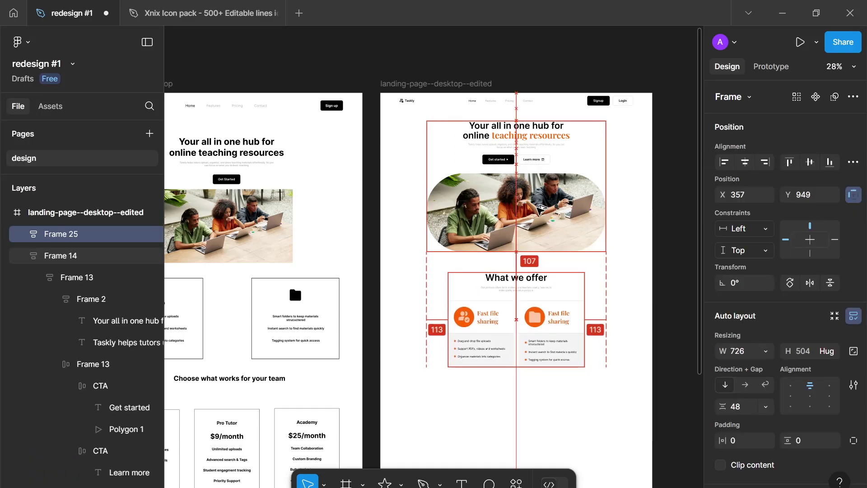
key("Up")
key("Up")
key("Up")
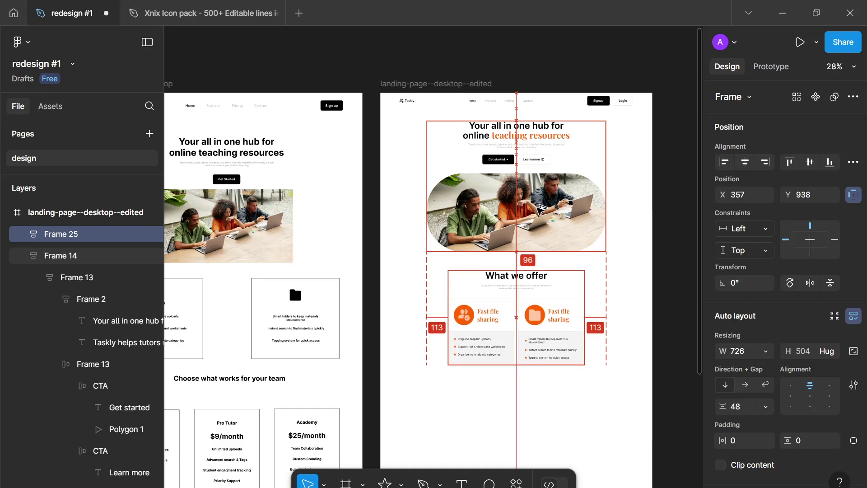
left_click(571, 232)
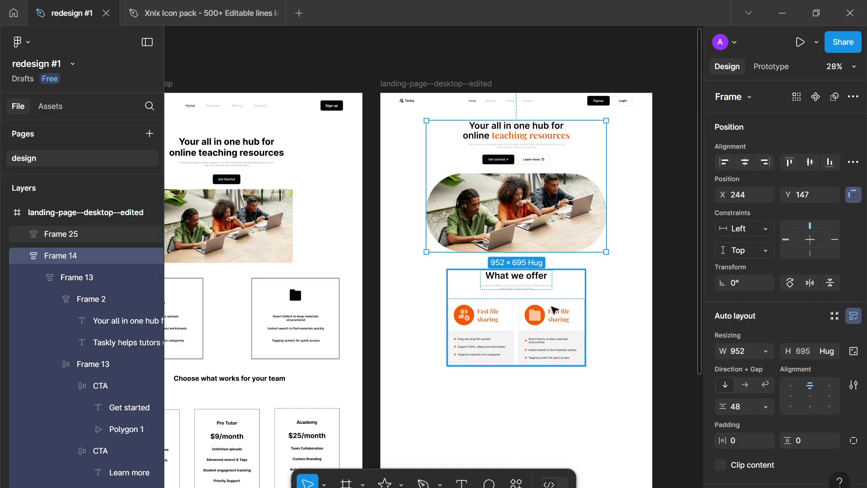
key("ctrl+z")
left_click(623, 308)
scroll(625, 310, "down", 3)
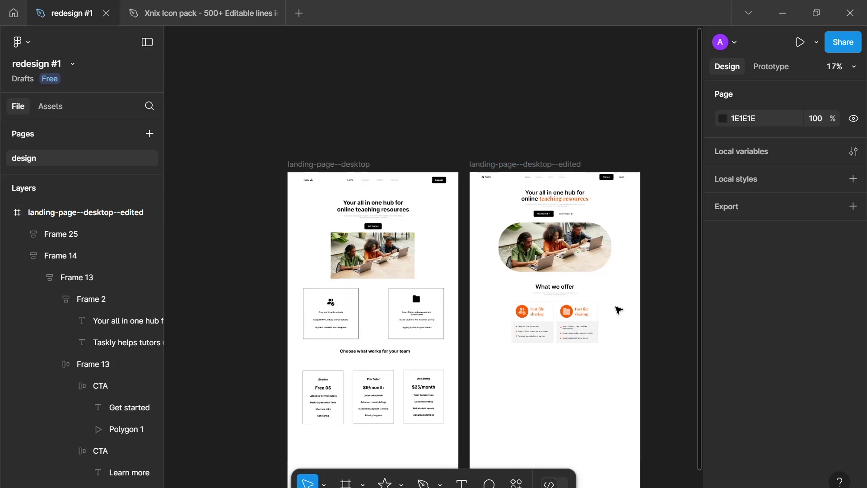
scroll(616, 307, "down", 3)
scroll(587, 203, "up", 1)
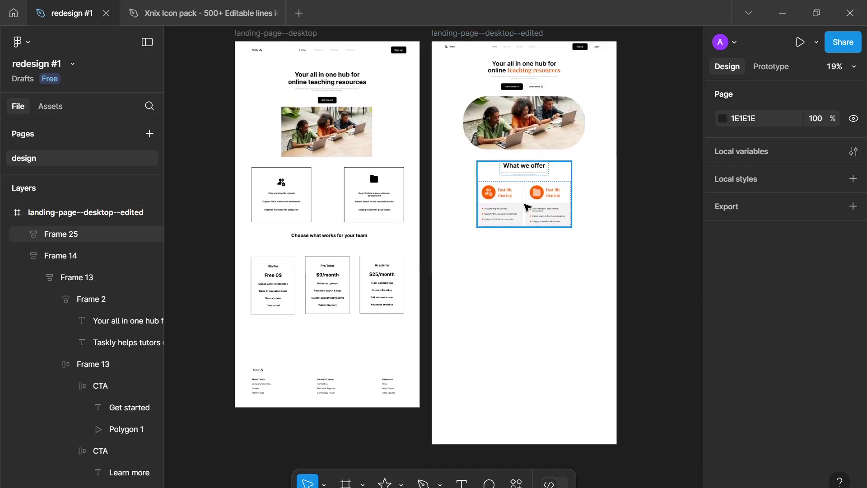
- Duplicate the "What we offer" section and place the copy directly beneath the original at Y 1442
left_click(527, 207)
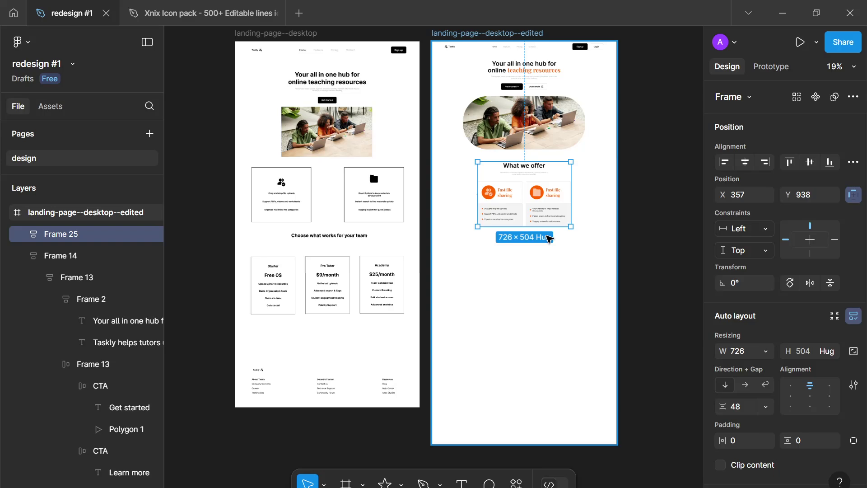
key("ctrl+d")
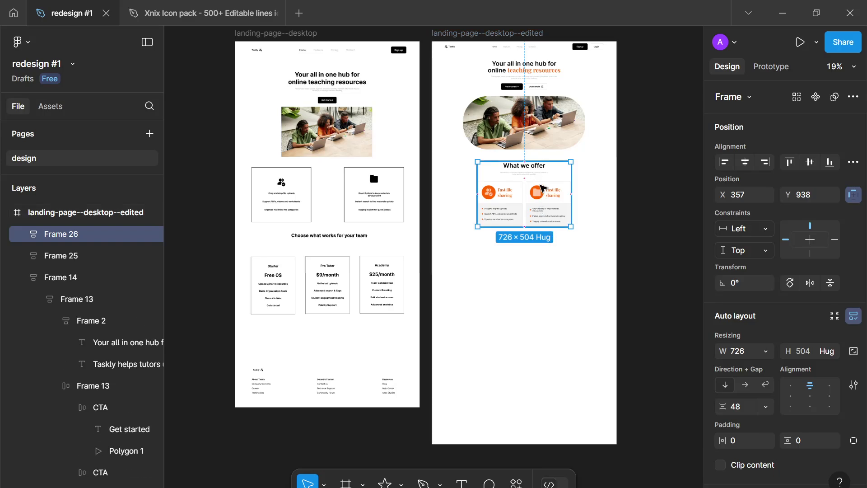
scroll(544, 194, "up", 5)
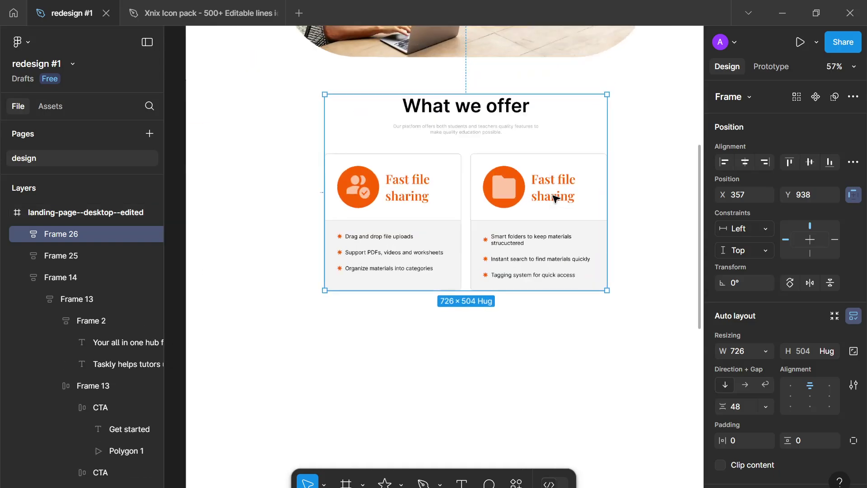
left_click_drag(535, 180, 537, 375)
scroll(415, 289, "down", 3)
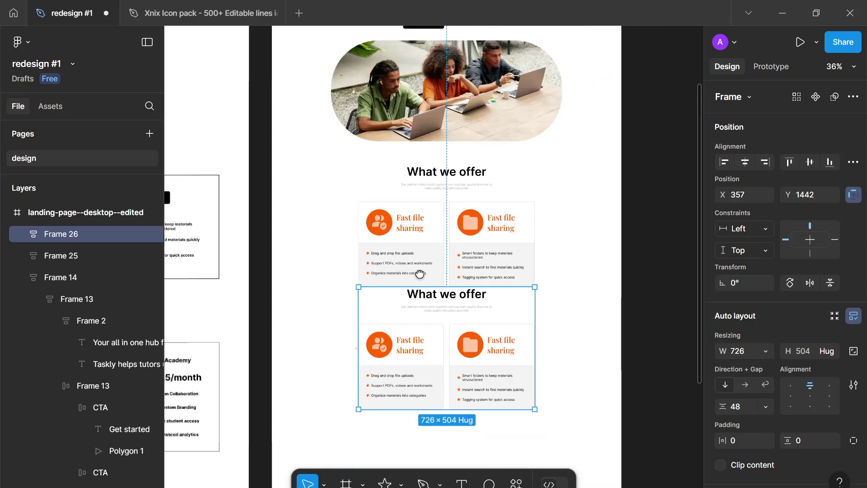
scroll(529, 248, "left", 3)
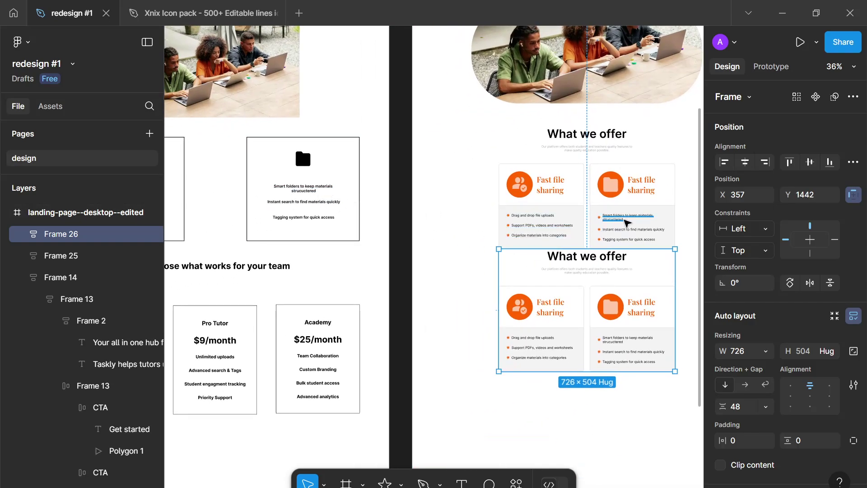
- Change the folder card's title in the original "What we offer" section to "Organized learning"
left_click_drag(609, 221, 562, 219)
left_click(581, 190)
double_click(581, 190)
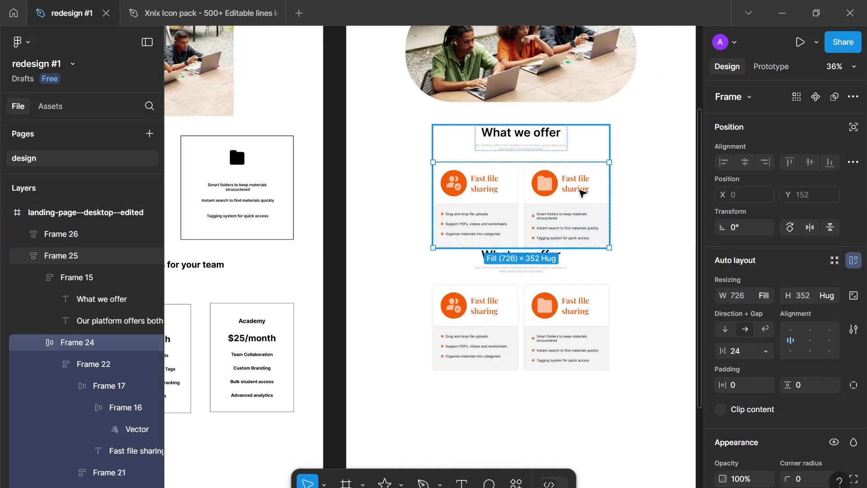
double_click(580, 186)
type("Org")
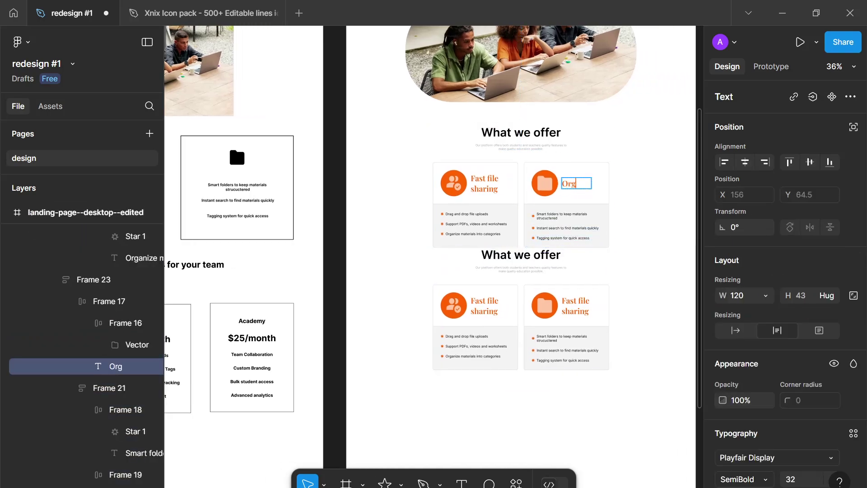
type("anized le")
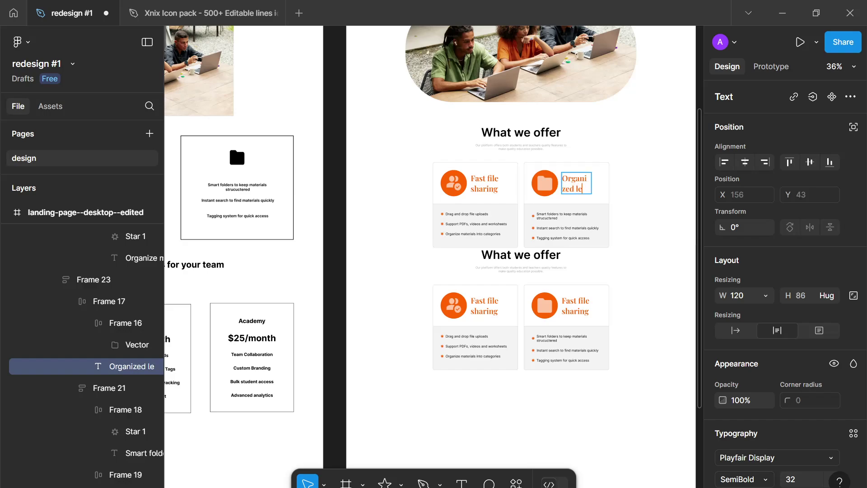
type("arning")
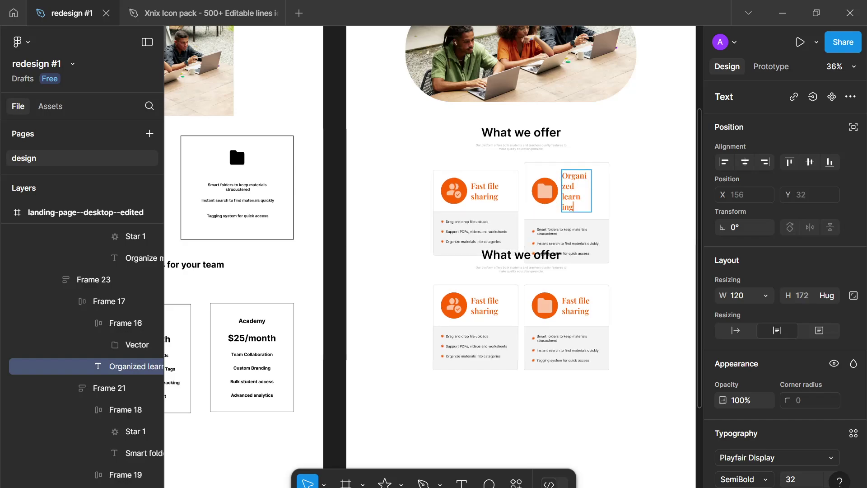
- Replace the folder card's title with "Proper learning" and widen its text box slightly to fit the title on two lines
key("ctrl+a")
key("BackSpace")
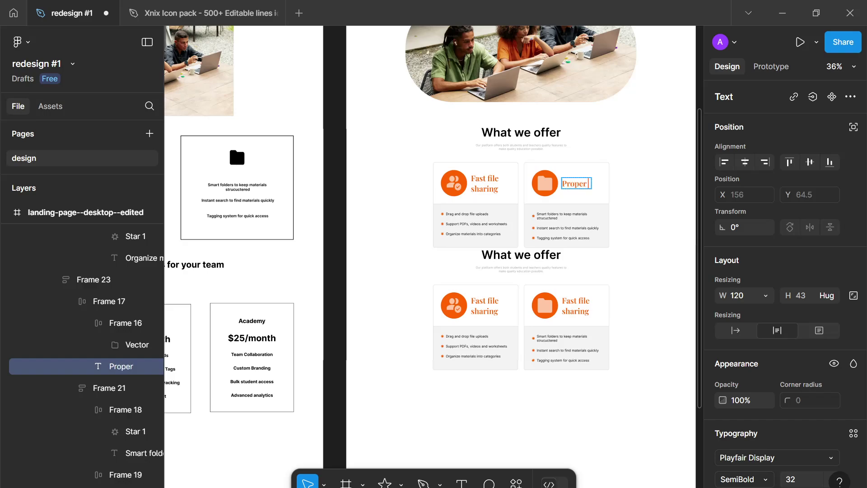
type("Proper learnin")
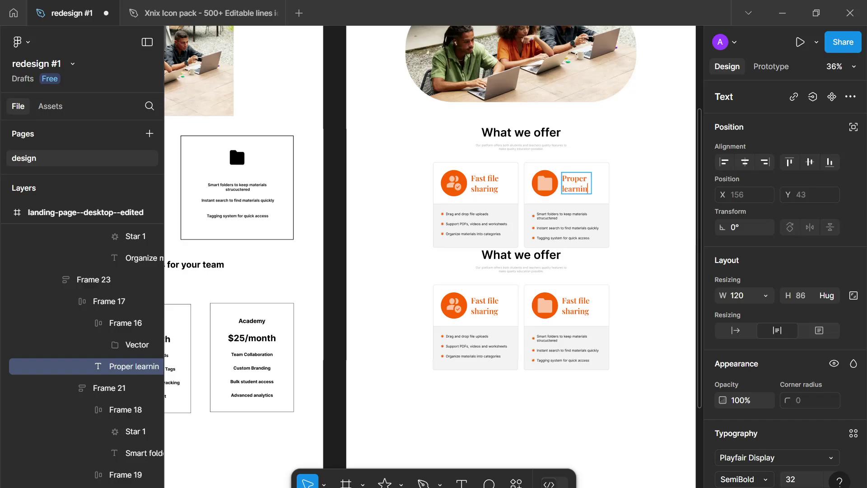
type("g")
key("Escape")
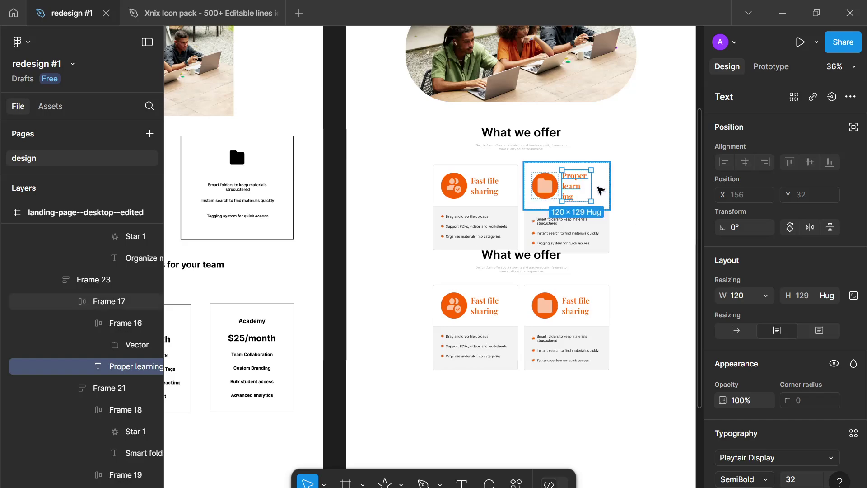
left_click_drag(597, 184, 594, 182)
left_click(629, 244)
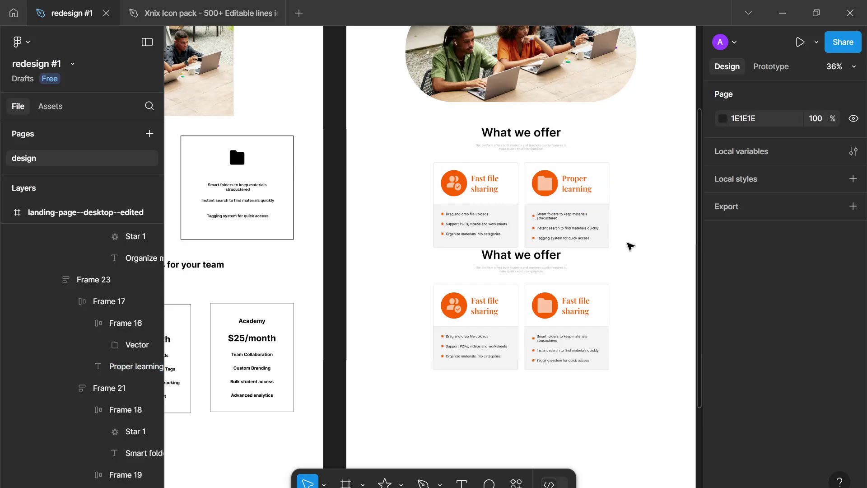
- Move the duplicated section down to Y 1698 to leave a gap below the original section
scroll(625, 203, "down", 3)
scroll(625, 203, "down", 5)
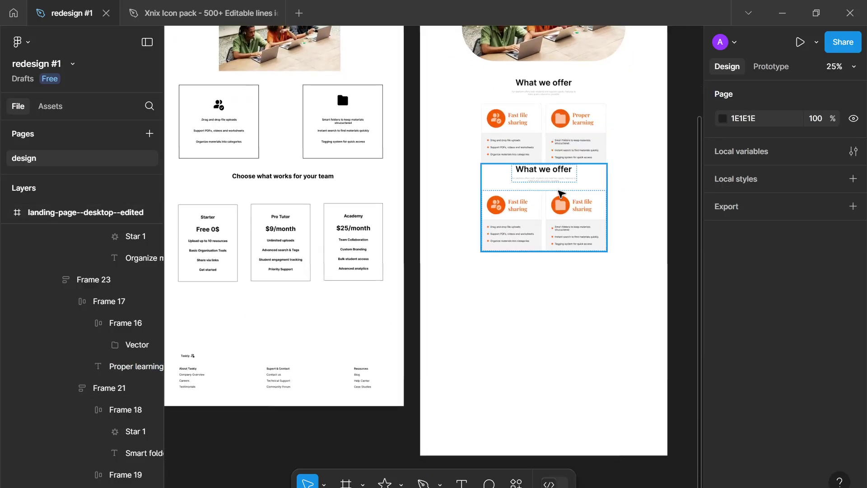
left_click_drag(562, 195, 563, 231)
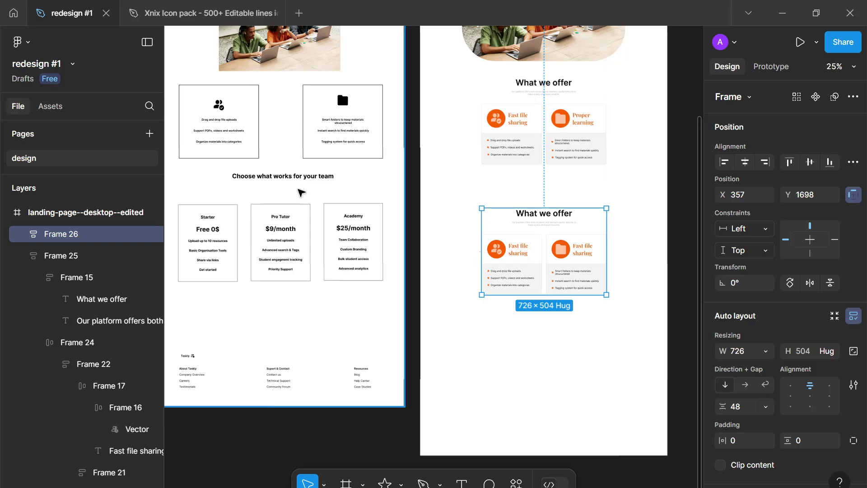
- Replace the duplicated section's heading with the "Choose what works for your team" heading text from the original landing page
scroll(280, 188, "up", 3)
scroll(287, 185, "down", 5)
scroll(271, 192, "up", 2)
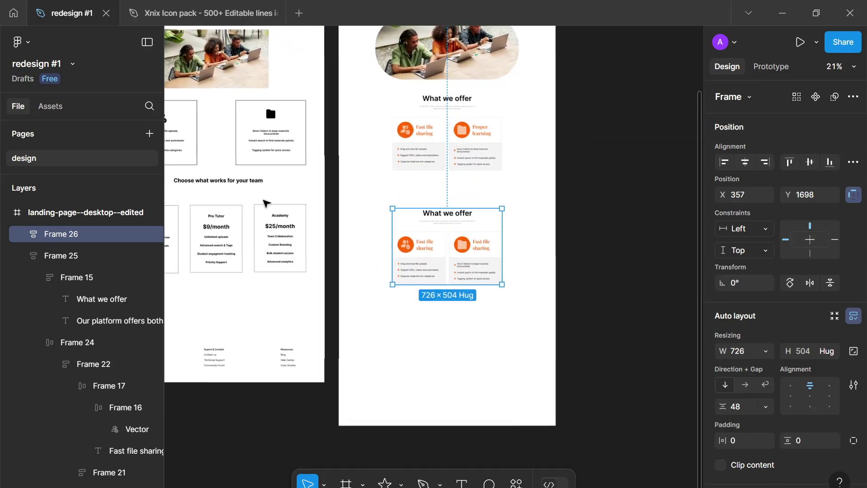
scroll(498, 240, "up", 3)
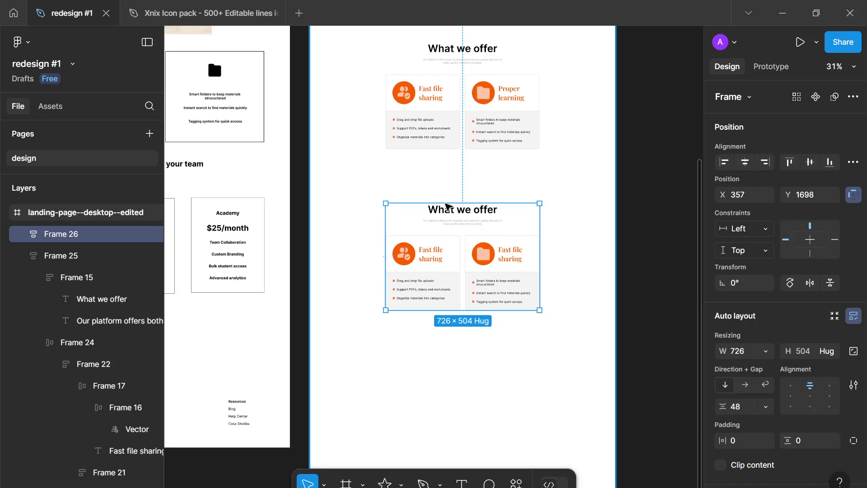
scroll(488, 222, "down", 2)
scroll(432, 161, "up", 3)
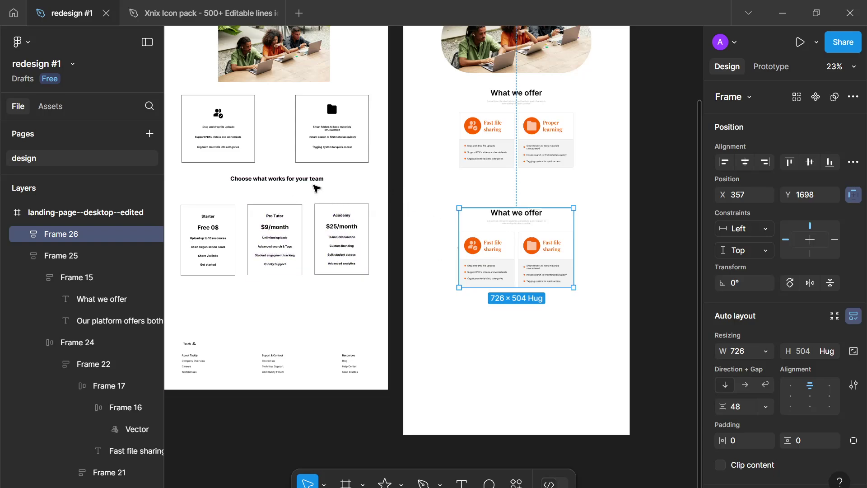
left_click(316, 181)
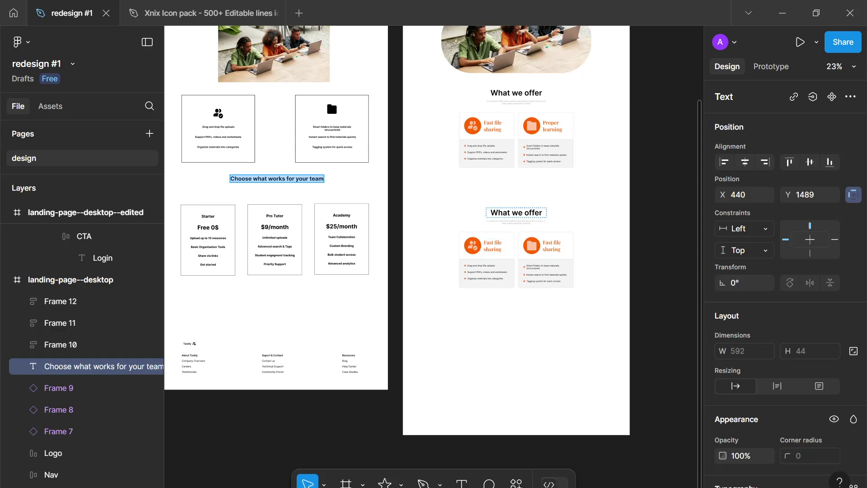
left_click(517, 212)
key("ctrl+shift+r")
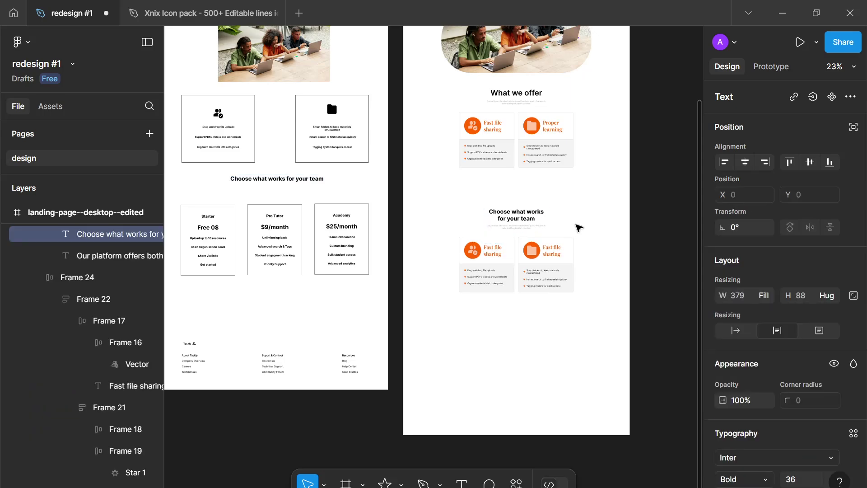
- Set the "Choose what works for your team" heading in the edited page to font size 48 and Semi Bold weight
scroll(567, 217, "up", 3, "ctrl")
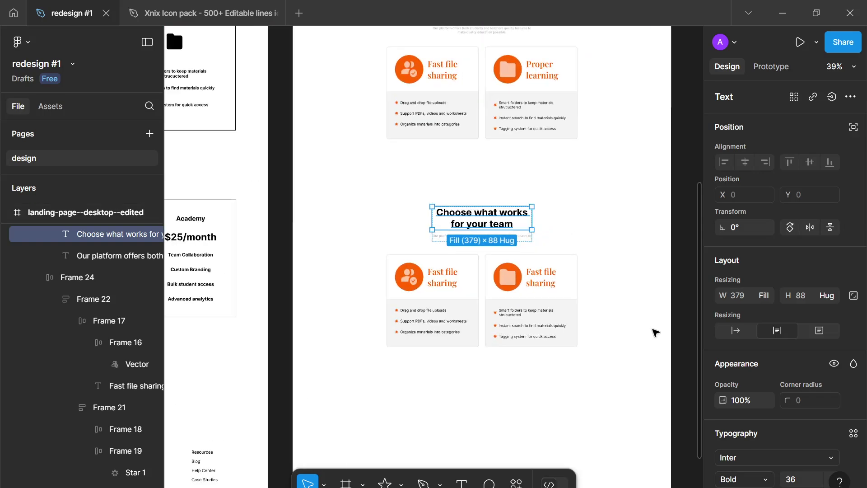
left_click(792, 480)
type("48")
key("Return")
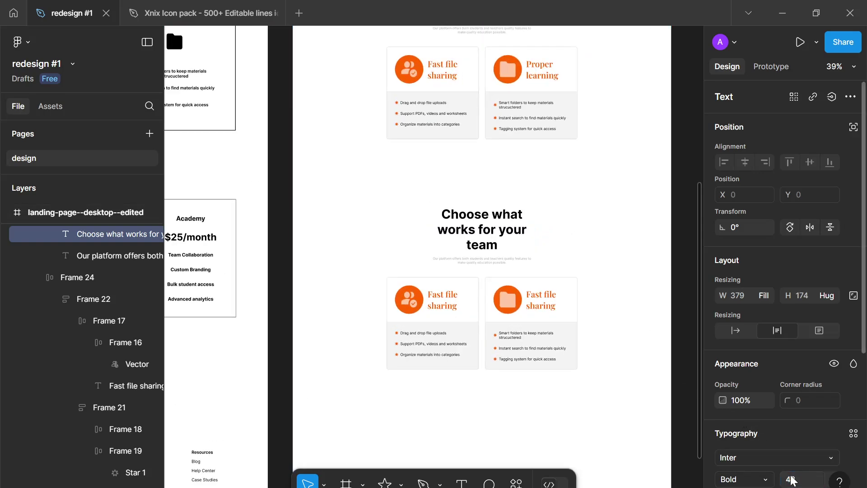
scroll(495, 440, "up", 3, "ctrl")
scroll(496, 440, "up", 2)
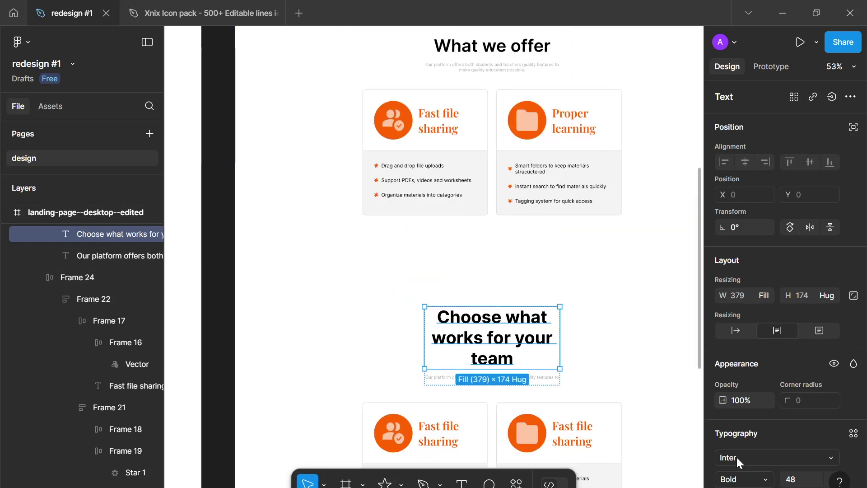
left_click(742, 481)
left_click(755, 229)
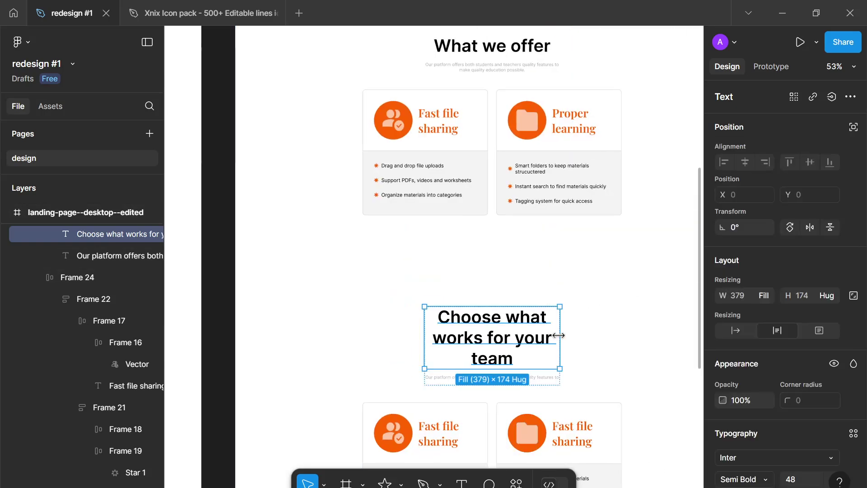
- Widen the new heading to 459 so it wraps onto two lines, and set its heading block's width to Hug contents
left_click_drag(566, 337, 588, 335)
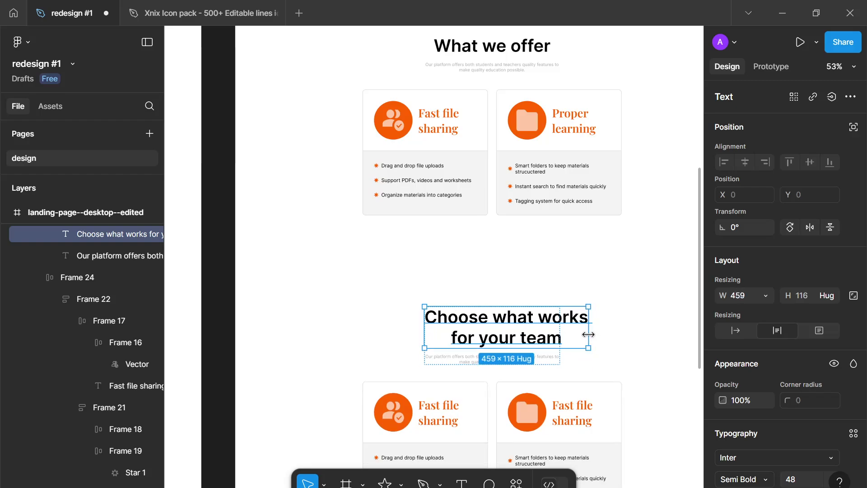
left_click(564, 361)
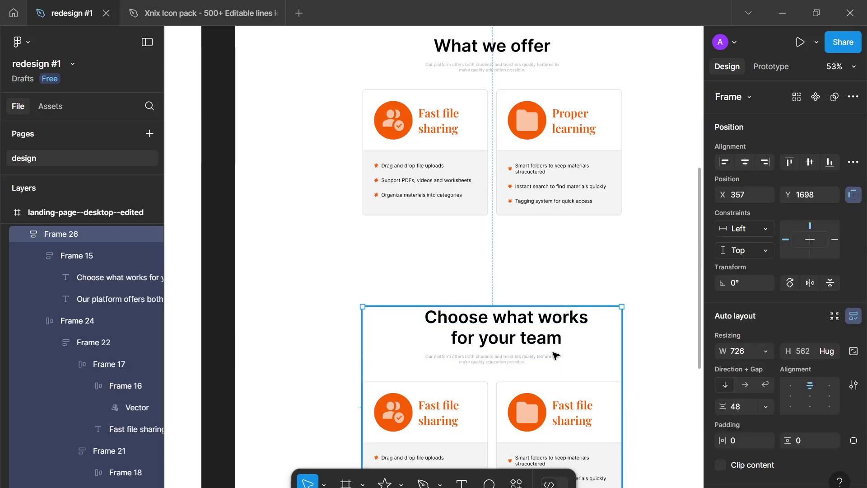
left_click(555, 355)
left_click(768, 297)
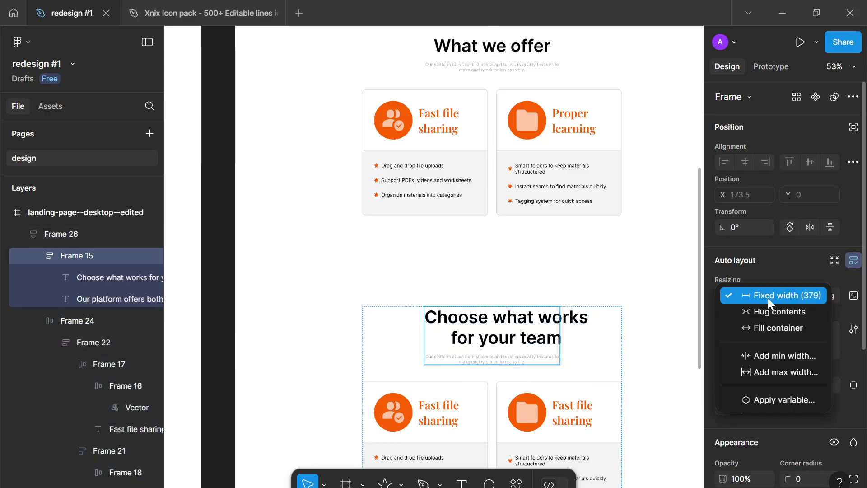
left_click(763, 314)
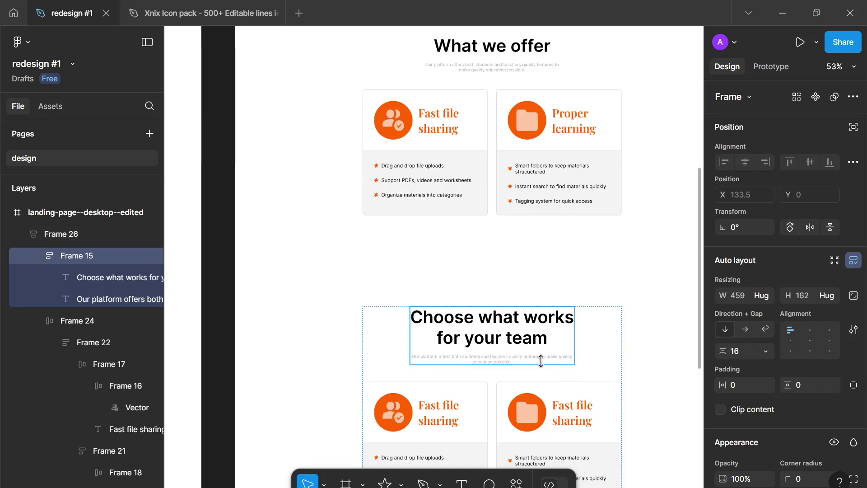
- Examine the new section's subtitle and compare its duplicated cards with the pricing cards on the original page
scroll(495, 360, "up", 10)
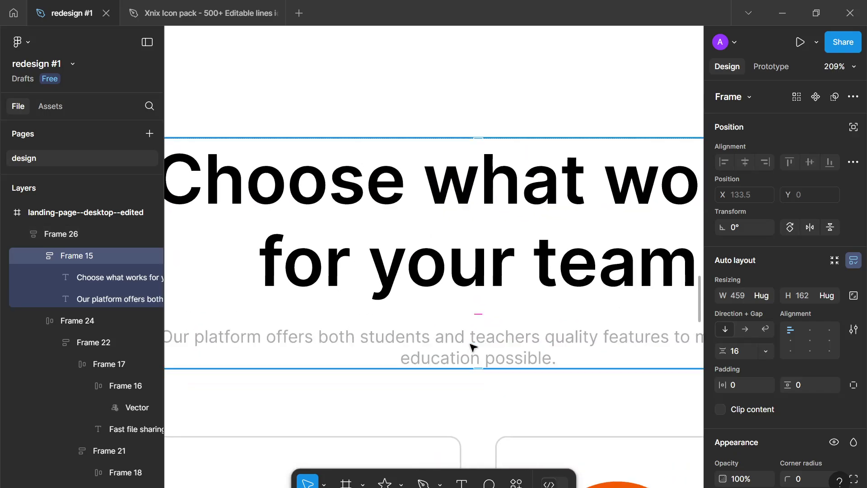
left_click(472, 347)
scroll(472, 347, "down", 10)
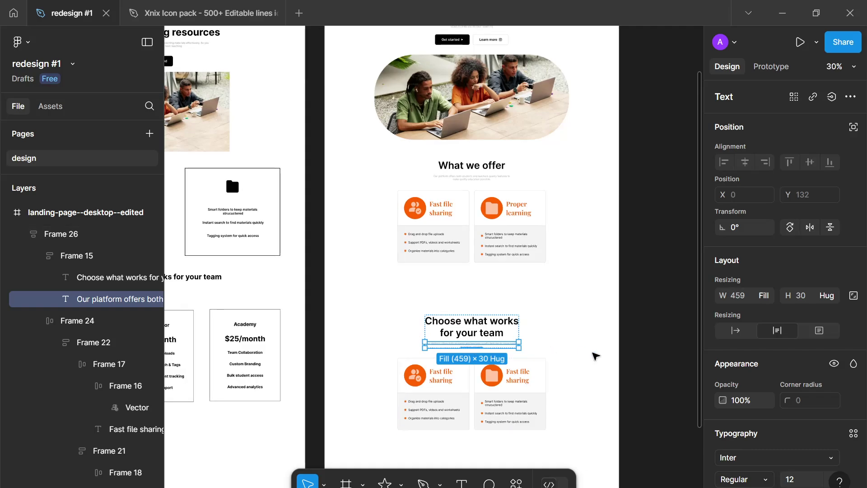
left_click(595, 354)
left_click_drag(517, 395, 584, 336)
scroll(506, 333, "up", 2)
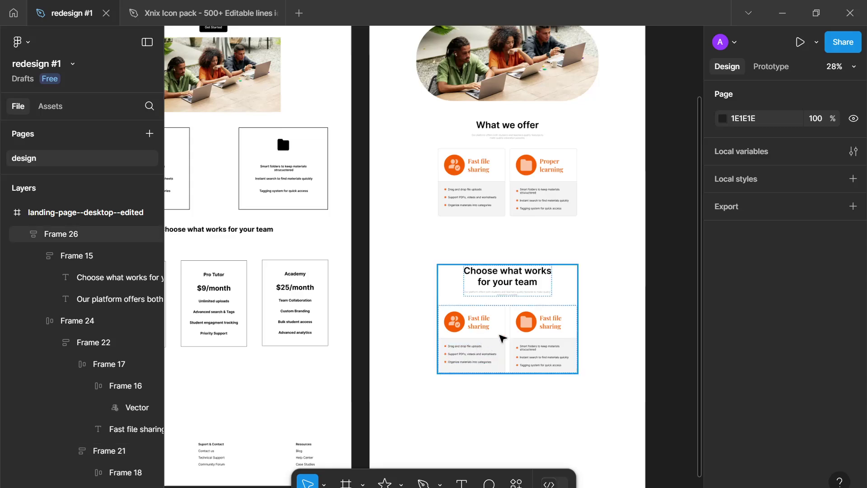
scroll(508, 348, "up", 5)
left_click_drag(507, 348, 645, 352)
scroll(642, 353, "down", 3)
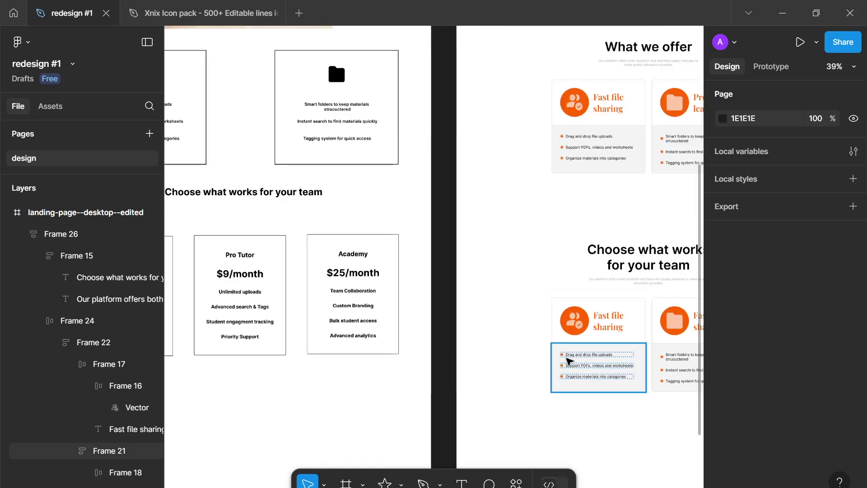
left_click_drag(355, 326, 377, 336)
scroll(667, 305, "up", 1)
scroll(380, 338, "up", 7)
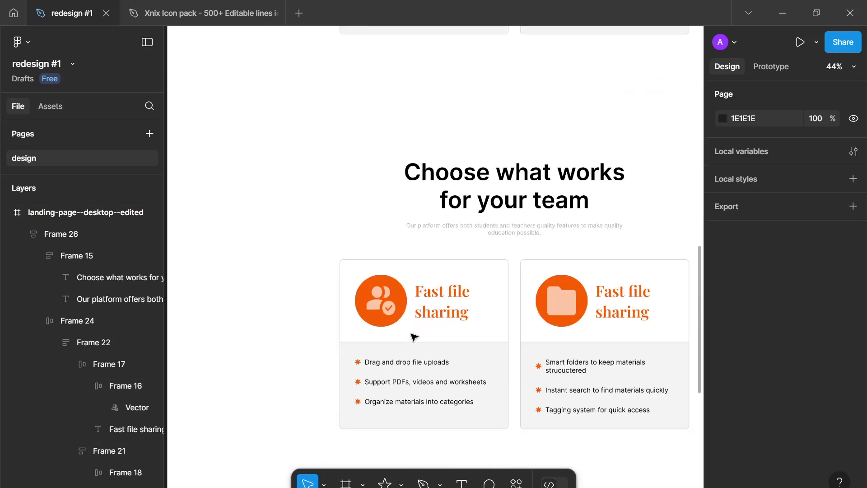
- Replace the people icon in the first pricing card's orange circle with the text "$0"
left_click(370, 295)
double_click(371, 295)
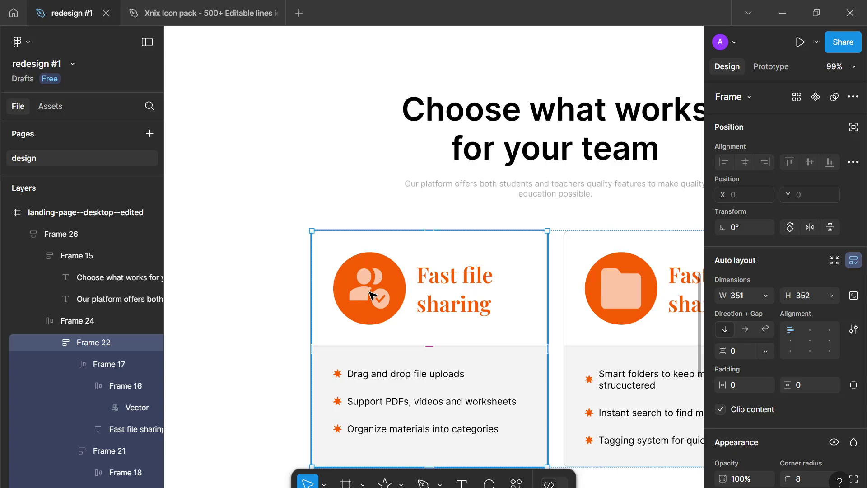
double_click(370, 295)
double_click(370, 295)
double_click(370, 295)
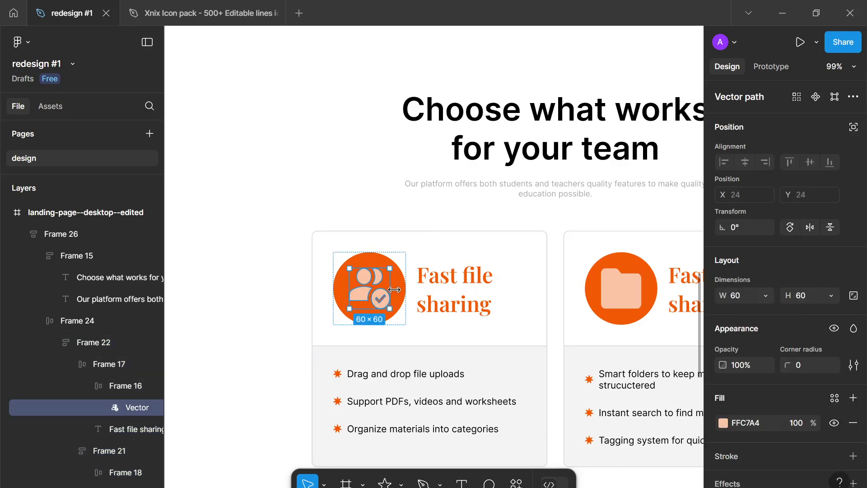
key("Delete")
key("t")
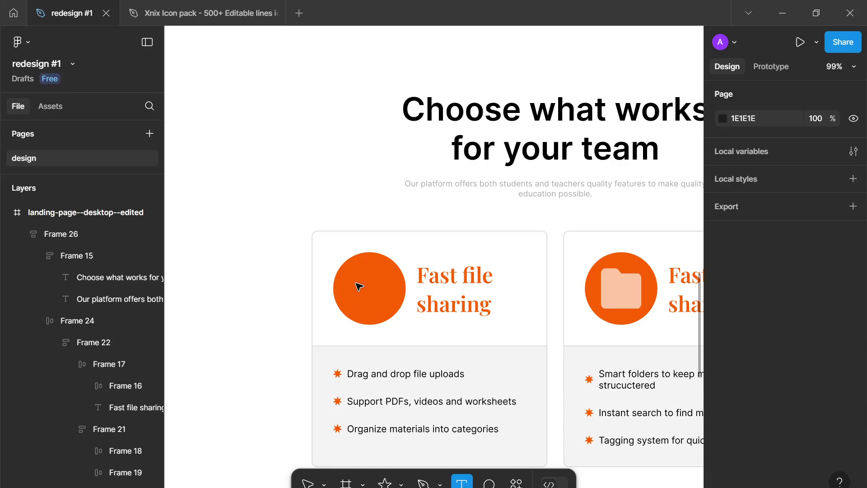
left_click(371, 315)
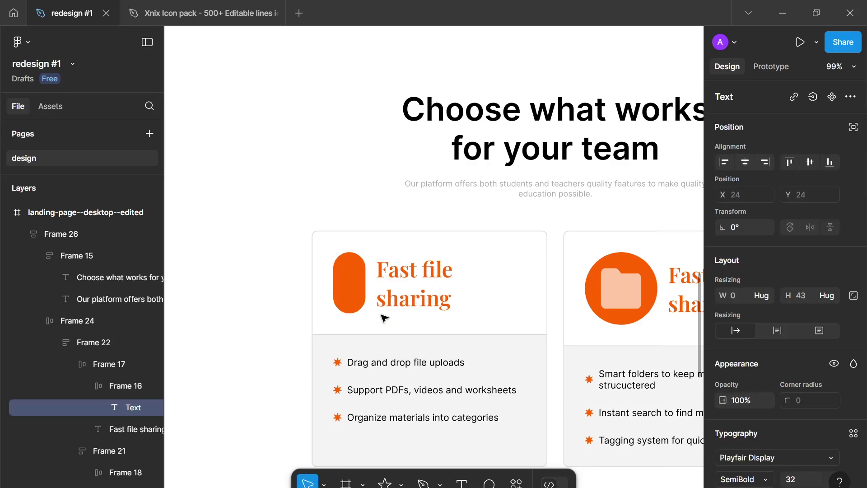
type("$0")
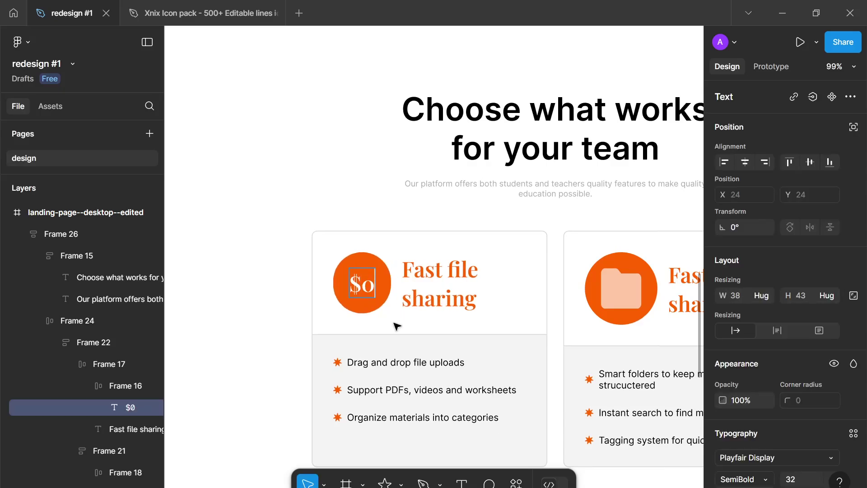
key("Escape")
- Set the "$0" price text to the Inter font at size 36
left_click(754, 457)
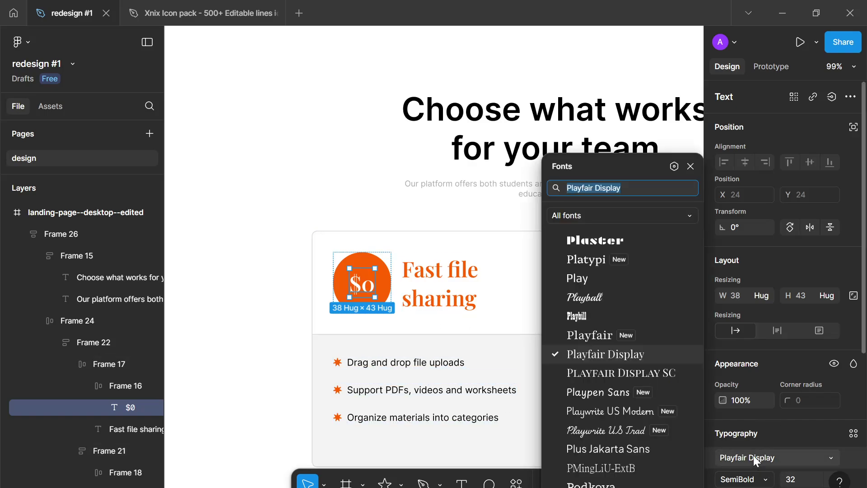
type("inte")
key("Return")
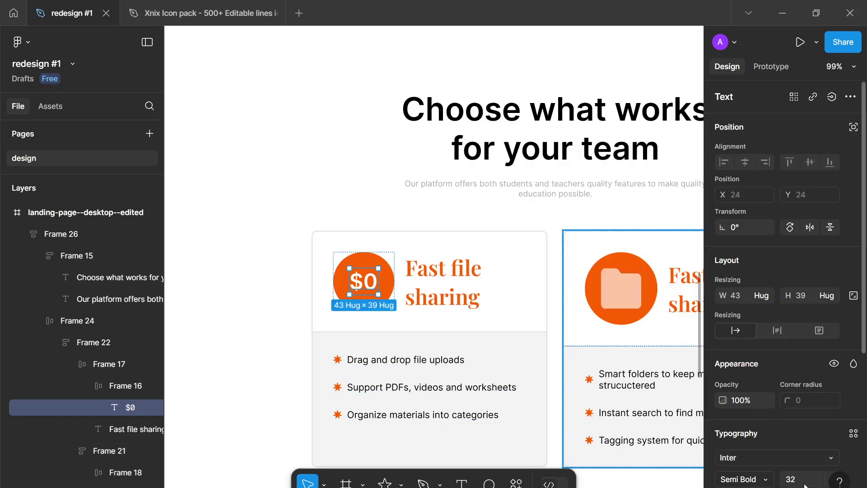
left_click(804, 484)
key("Up")
key("Up")
key("Up")
key("Up")
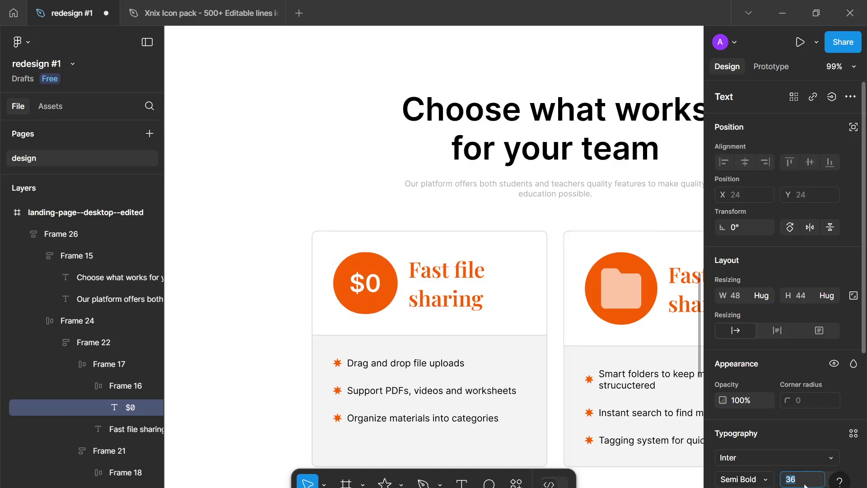
key("Escape")
- Compare the new section's two cards with the plan names, prices and features of the original page's pricing cards
scroll(565, 413, "down", 5)
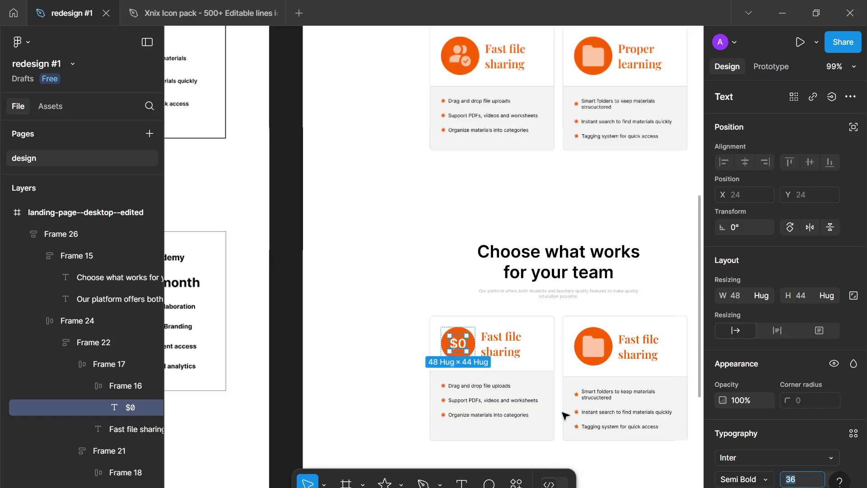
scroll(770, 381, "down", 5)
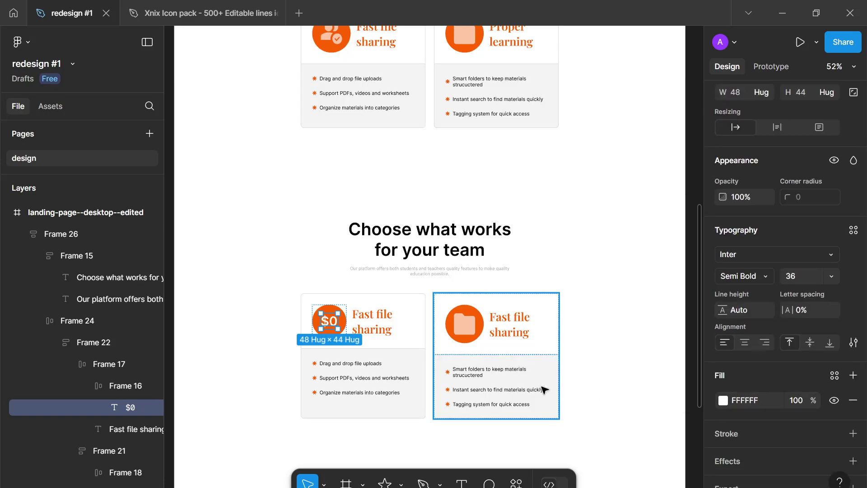
left_click(527, 380)
scroll(544, 351, "down", 3)
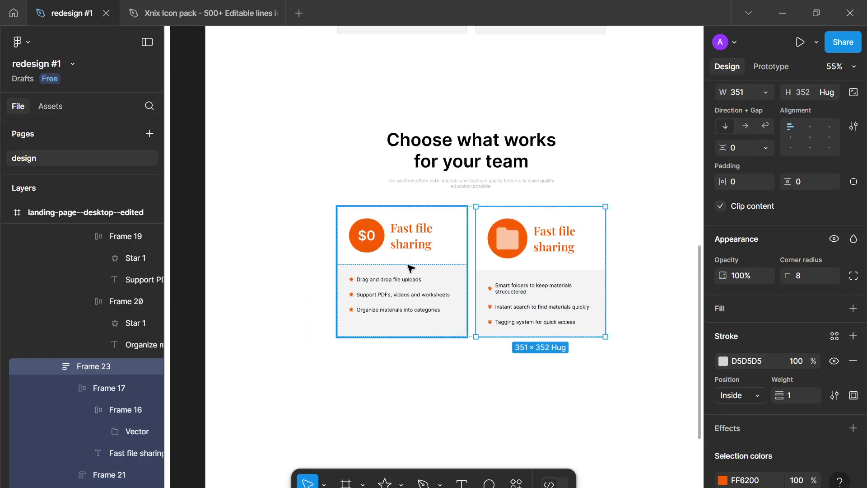
scroll(442, 273, "up", 3)
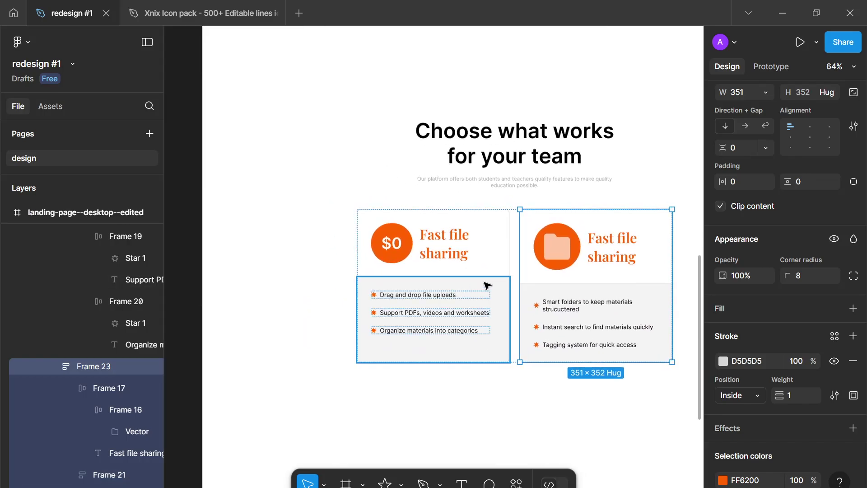
scroll(458, 284, "up", 2)
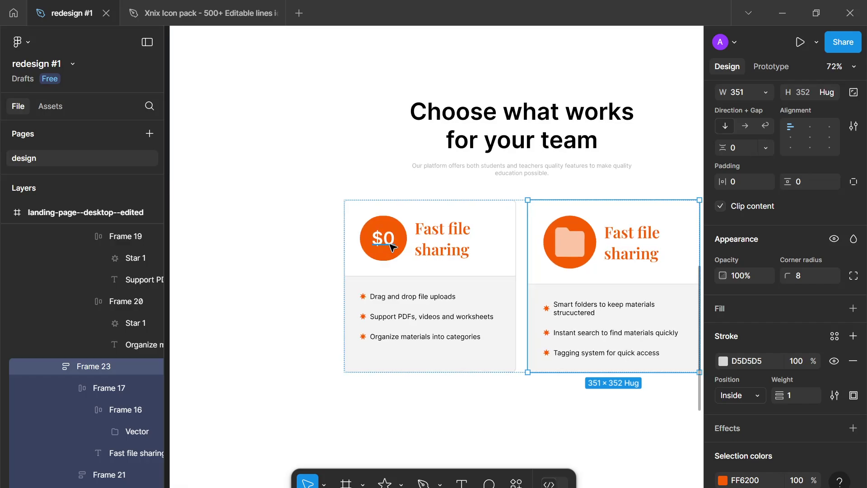
scroll(513, 259, "right", 2)
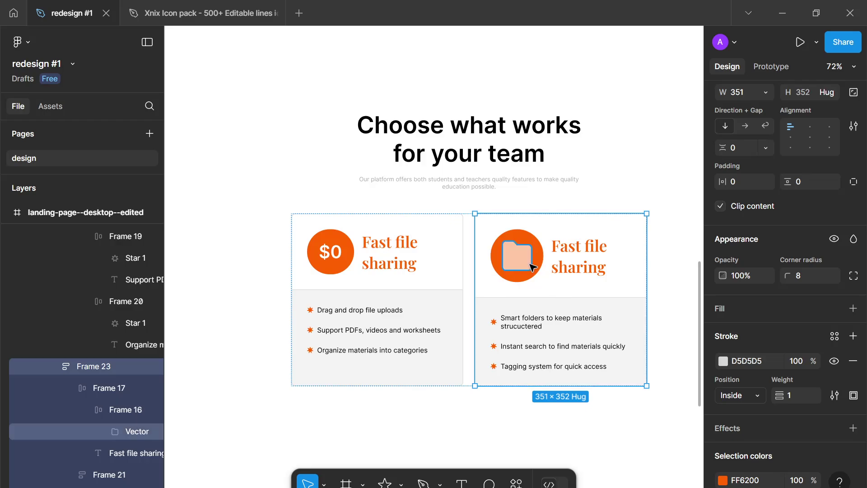
scroll(533, 271, "up", 2)
scroll(537, 316, "up", 2)
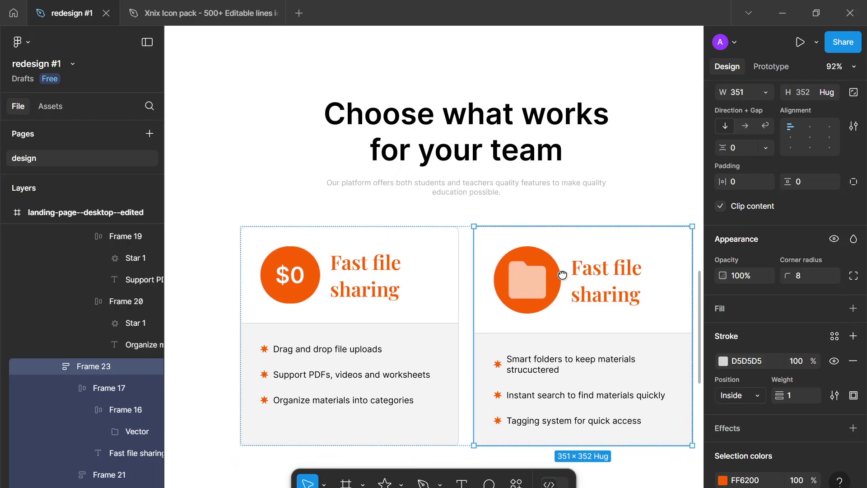
scroll(533, 308, "down", 1)
scroll(280, 289, "down", 5)
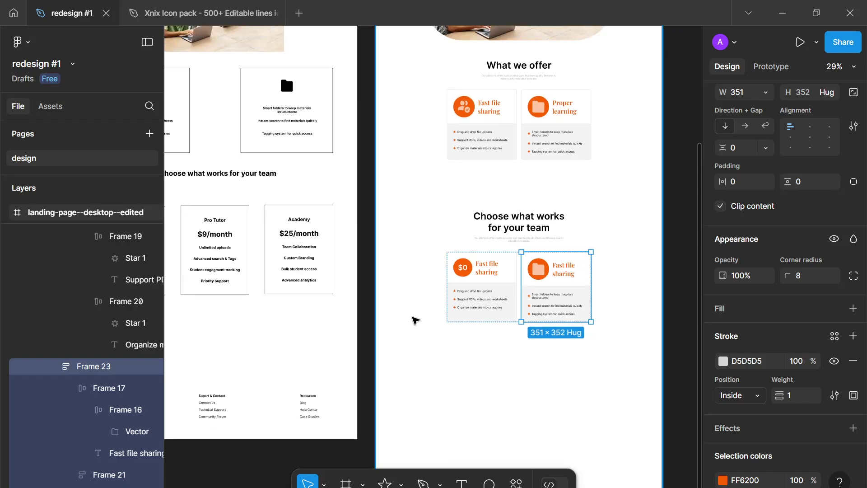
scroll(476, 306, "down", 1)
scroll(433, 308, "up", 1)
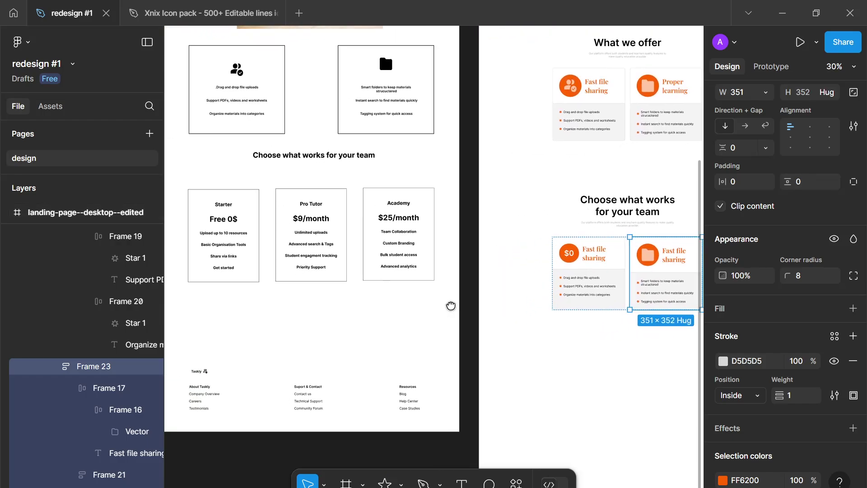
scroll(538, 285, "right", 1)
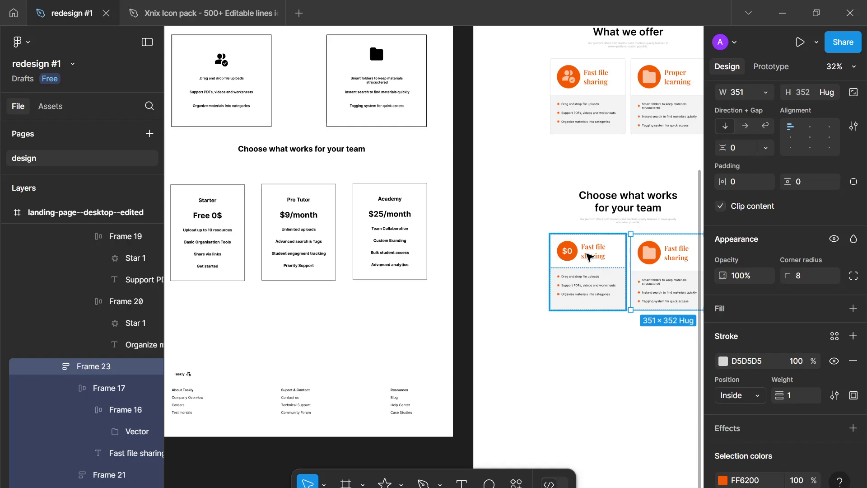
- Change the first pricing card's title to "Starter" and make its text box auto width
left_click(589, 256)
left_click(590, 257)
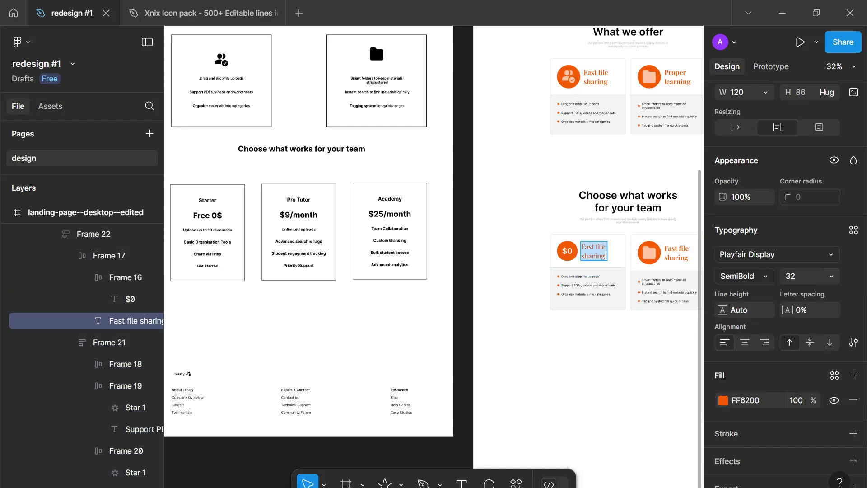
type("Starter")
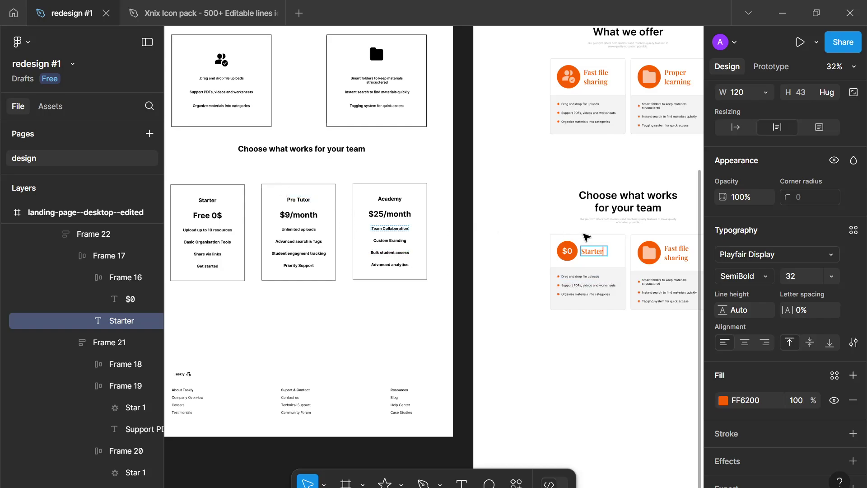
scroll(587, 237, "right", 3)
key("Escape")
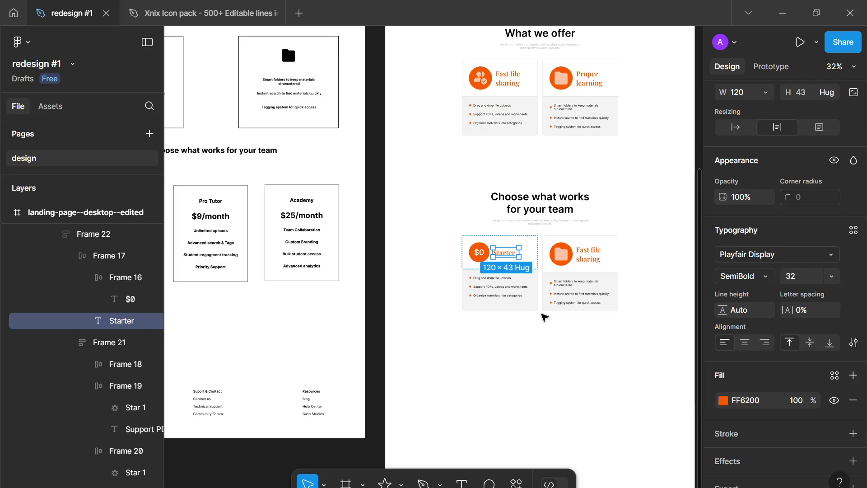
left_click(735, 127)
- Change the second pricing card's title to "Pro package"
left_click_drag(336, 286, 424, 274)
left_click_drag(449, 218, 279, 234)
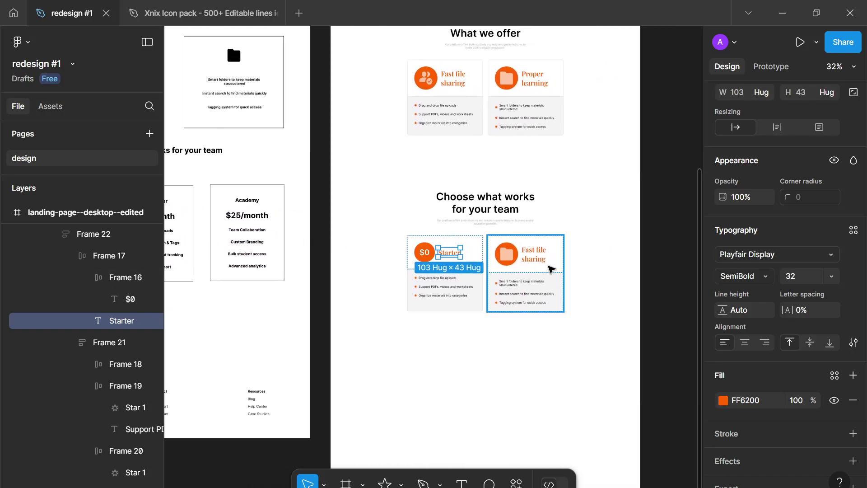
left_click(541, 251)
left_click(538, 251)
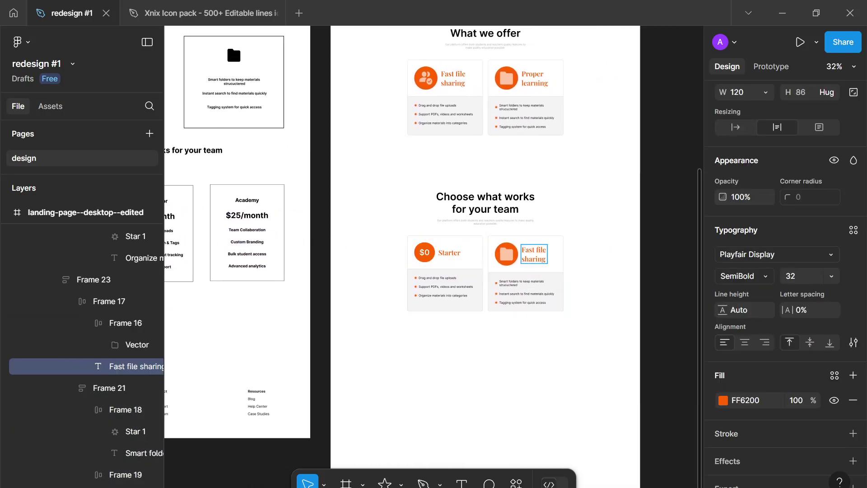
key("Return")
type("Pro")
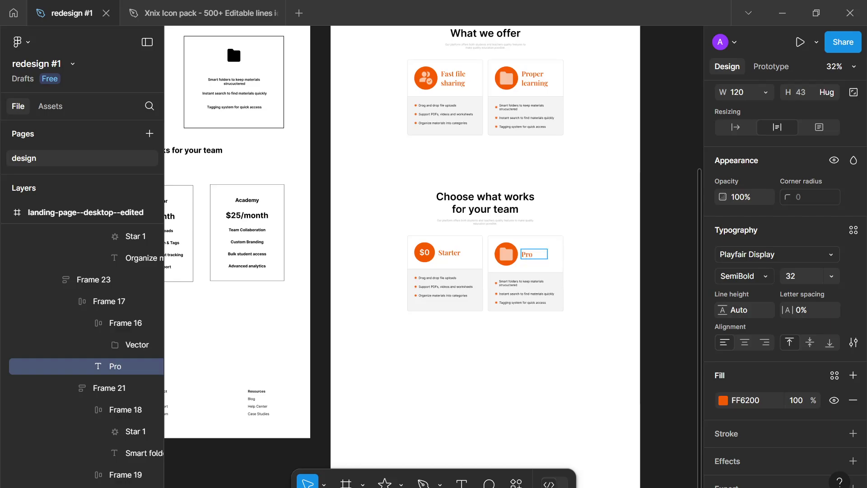
type(" package")
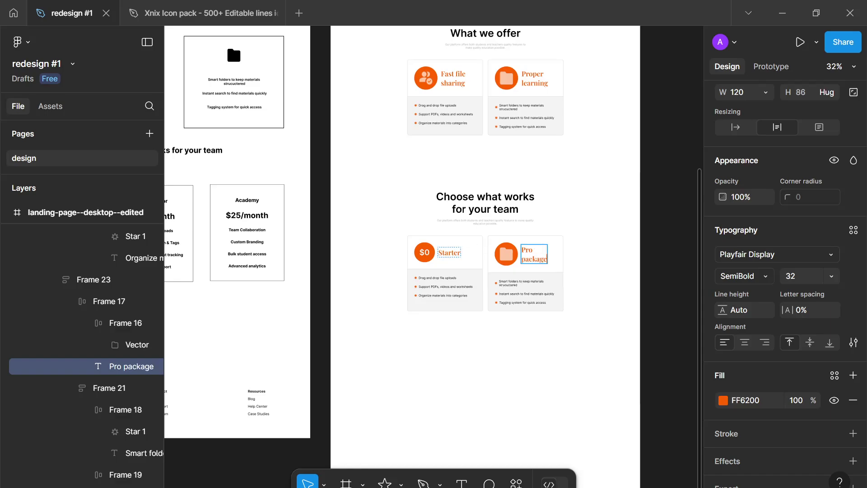
- Extend the first card's title to "Starter package" and narrow its text box to 123 so it wraps onto two lines
left_click(450, 252)
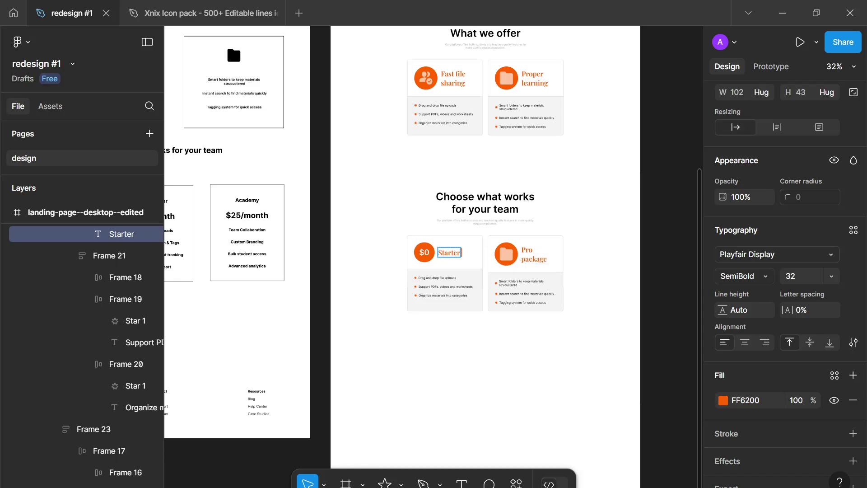
type("packag")
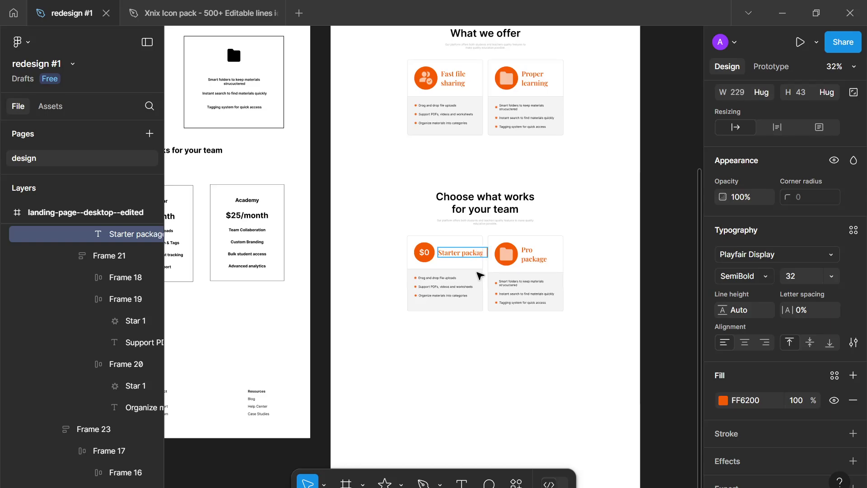
key("Escape")
left_click_drag(487, 251, 465, 251)
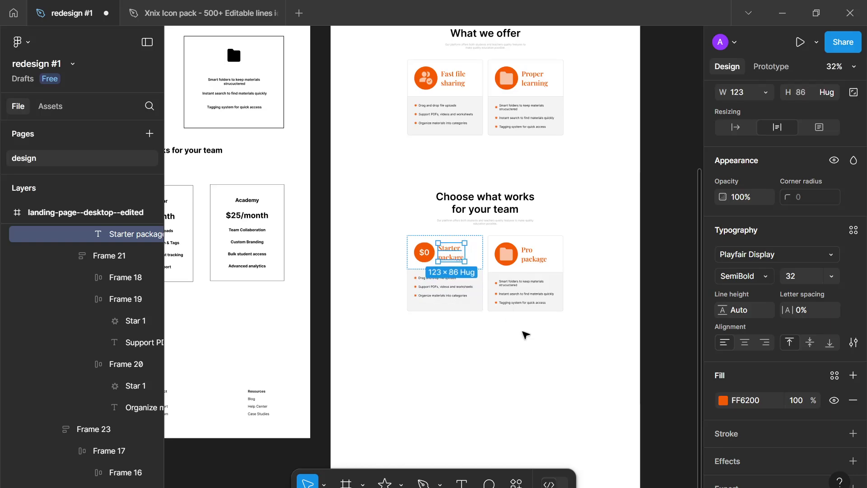
left_click(525, 334)
- Duplicate the "Pro package" card to add a third card to the pricing row
left_click(533, 270)
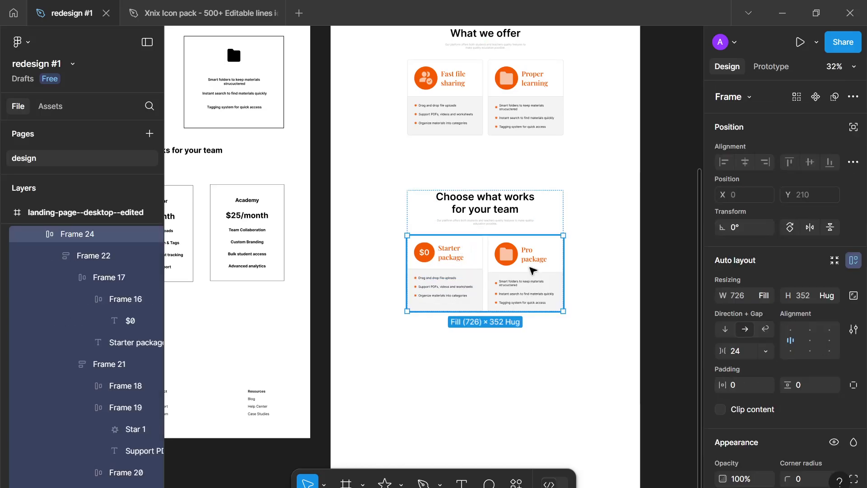
left_click(533, 270)
key("ctrl+d")
scroll(542, 273, "down", 2)
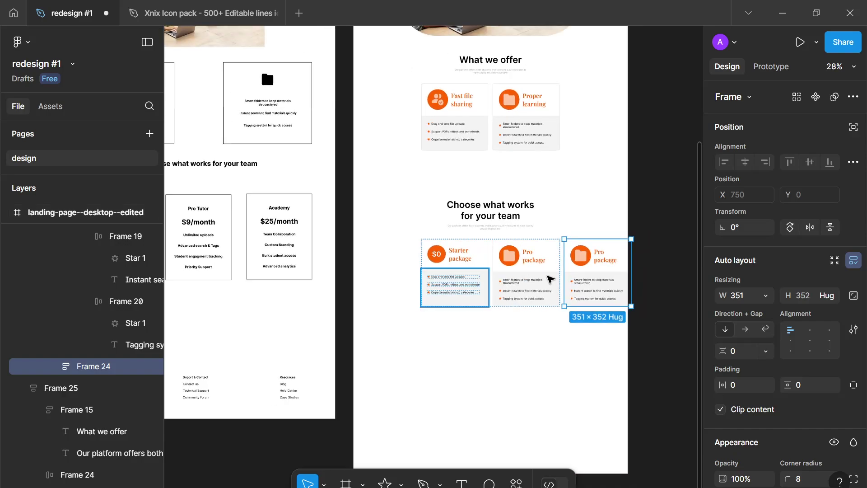
- Replace "Pro" in the third card's title so it reads "Academy package"
double_click(607, 259)
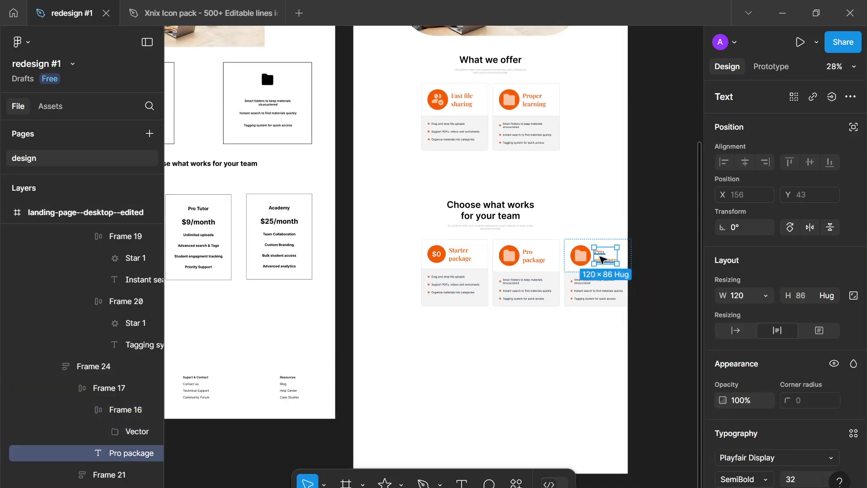
double_click(601, 252)
type("aca")
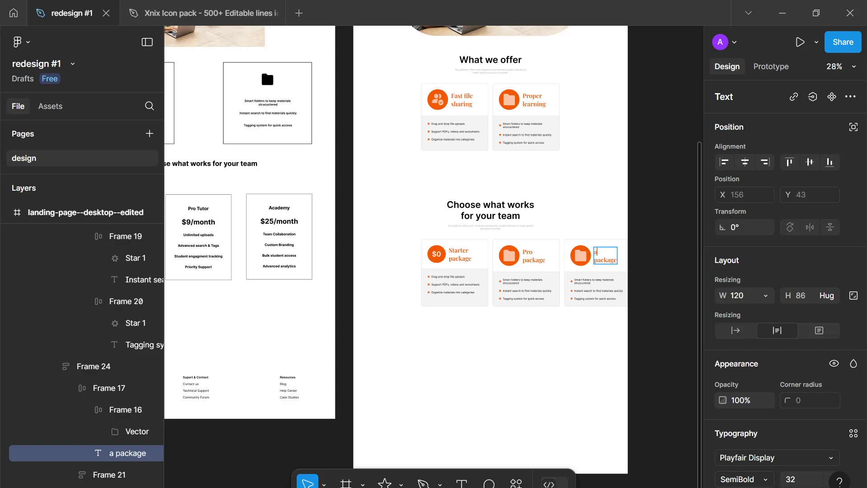
key("BackSpace")
key("BackSpace")
key("BackSpace")
type("a")
key("BackSpace")
type("Academy")
key("Escape")
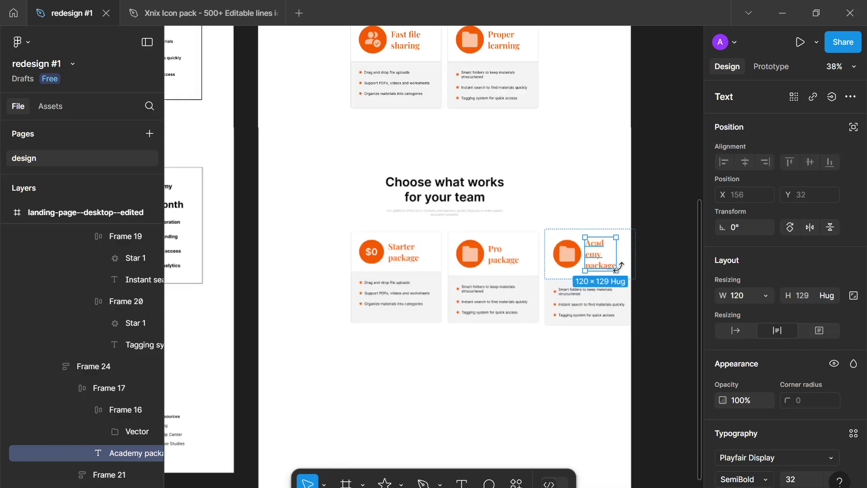
- Widen the "Academy package" title to 137 so it wraps onto two lines, and select its whole card
scroll(605, 271, "up", 3)
left_click_drag(599, 245, 603, 243)
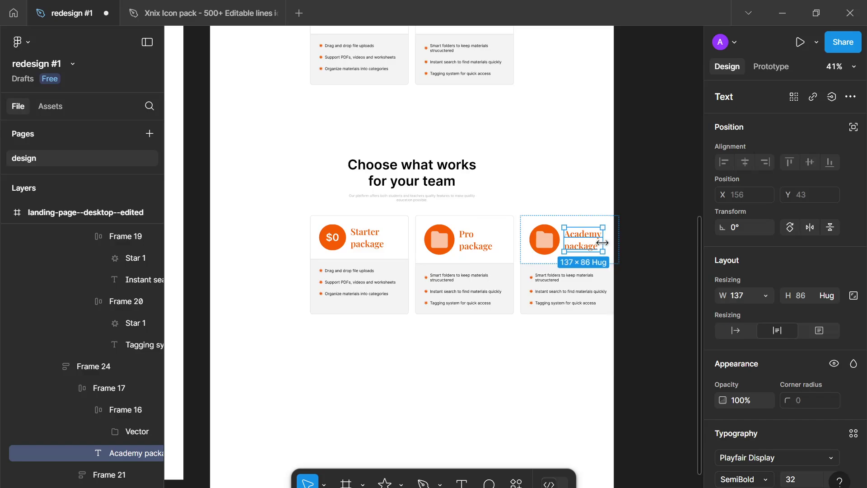
left_click(564, 318)
left_click(572, 286)
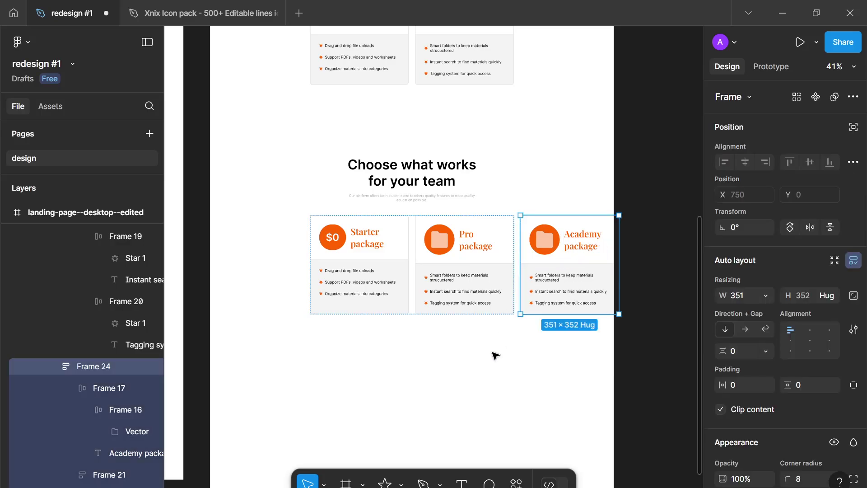
- Set the pricing card row's width to hug its contents so it contains all three cards
key("Escape")
left_click(520, 254)
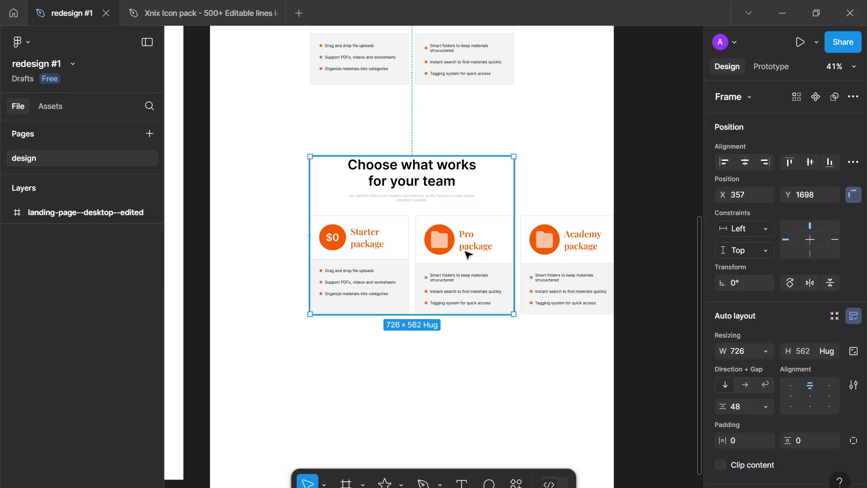
left_click(467, 308)
left_click(763, 297)
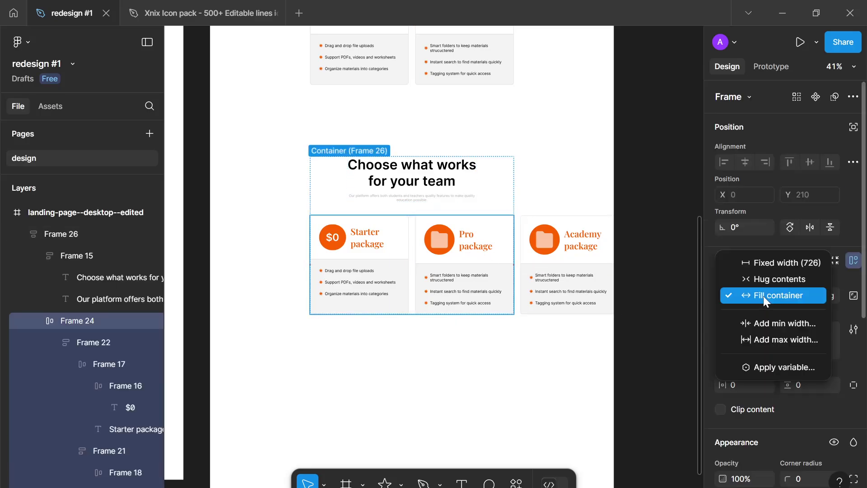
left_click(757, 279)
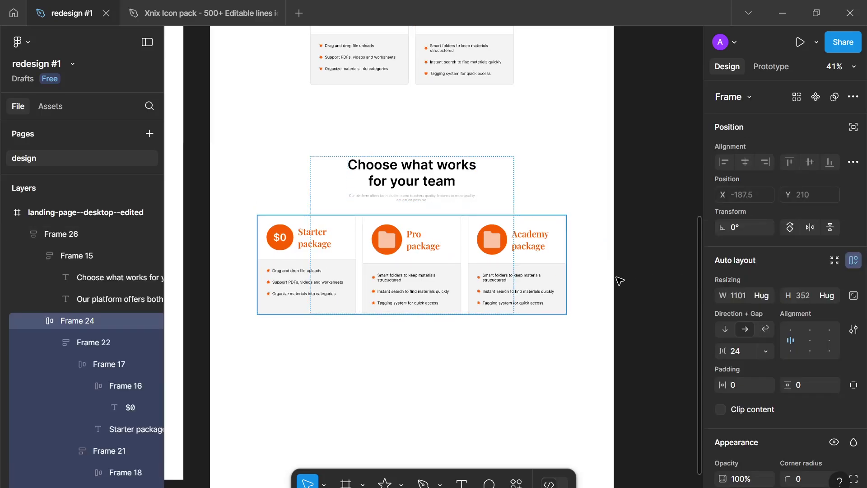
- Make the "Choose what works for your team" section hug its contents horizontally and centre it horizontally on the page
left_click(489, 201)
left_click(766, 351)
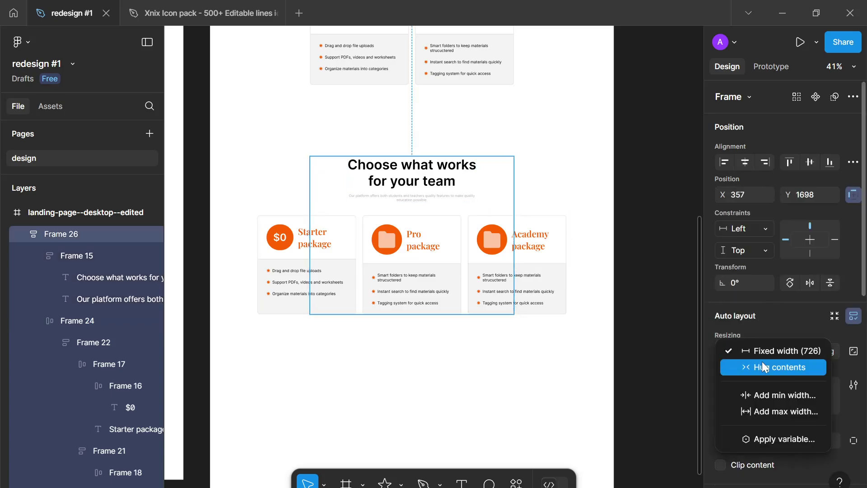
left_click(762, 364)
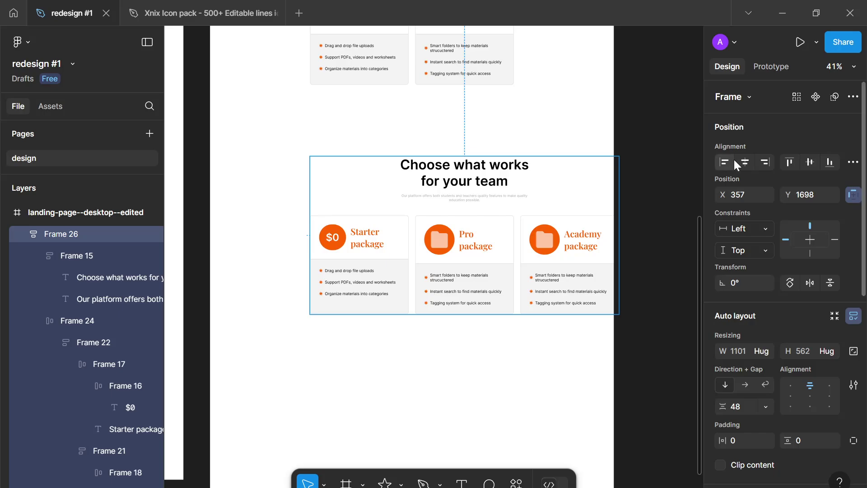
left_click(745, 162)
left_click(443, 386)
- Examine the pricing cards up close, checking the Starter card's header frame against the other cards and the original design
scroll(433, 389, "down", 3)
left_click_drag(426, 393, 498, 362)
scroll(499, 364, "up", 2)
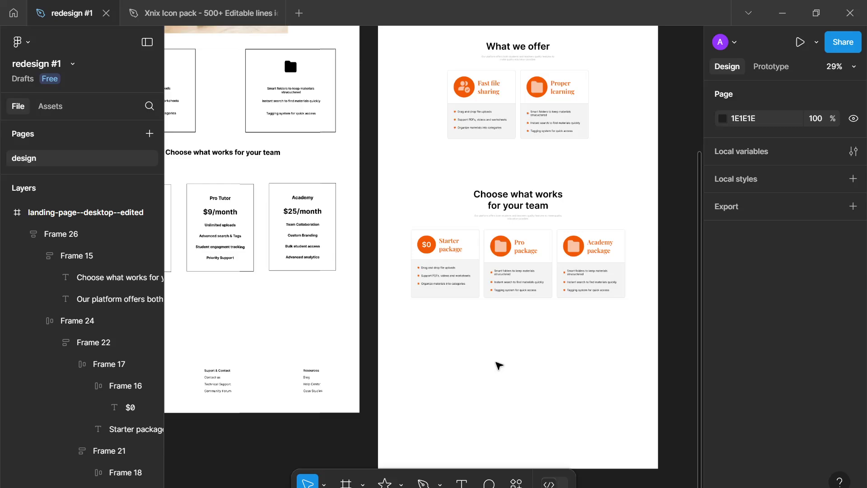
scroll(501, 364, "up", 5)
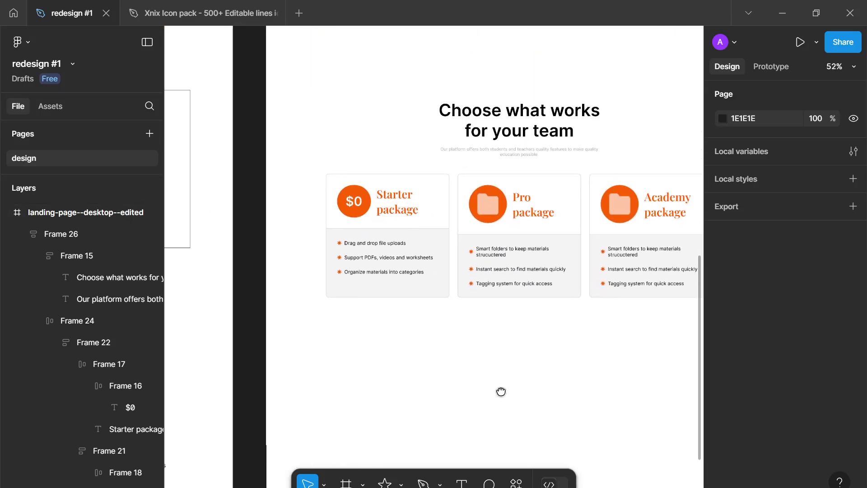
scroll(408, 269, "up", 5)
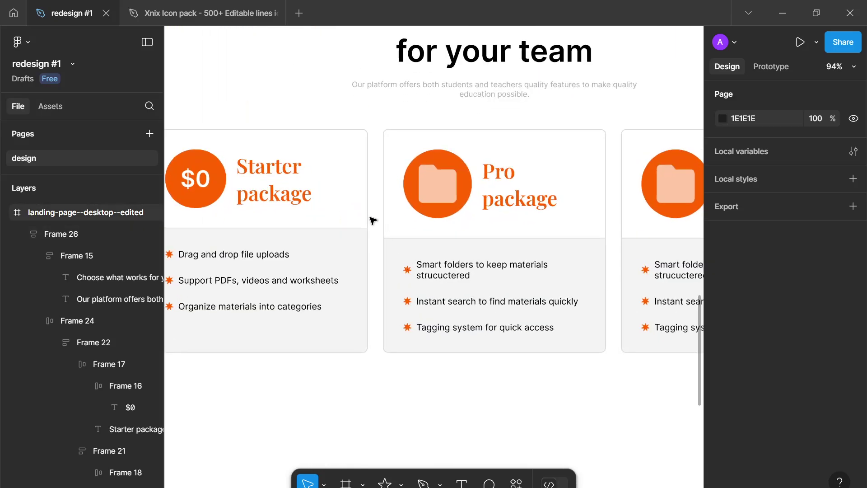
left_click(346, 226)
left_click(345, 225)
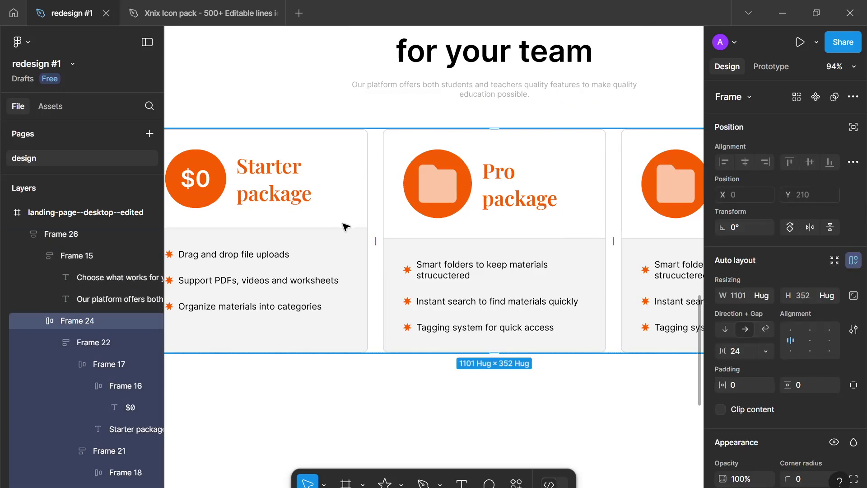
left_click(346, 226)
left_click(345, 205)
scroll(354, 227, "down", 8)
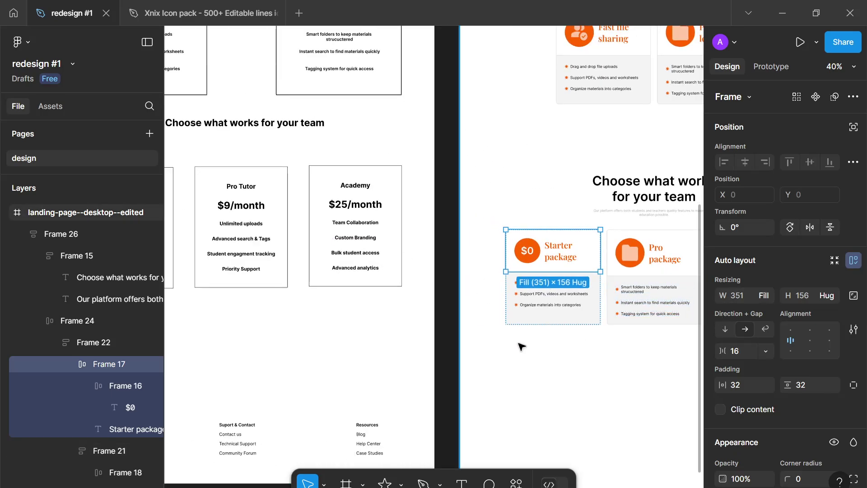
scroll(515, 323, "right", 4)
scroll(508, 302, "up", 1)
- Replace the folder icon in the Pro package card with a copy of the Starter card's price text and change it to "$9"
double_click(431, 273)
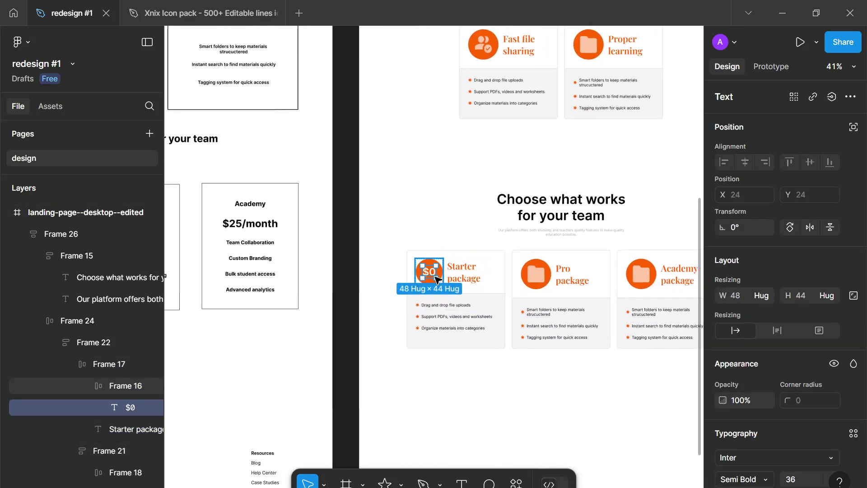
left_click(535, 275)
double_click(538, 277)
double_click(544, 278)
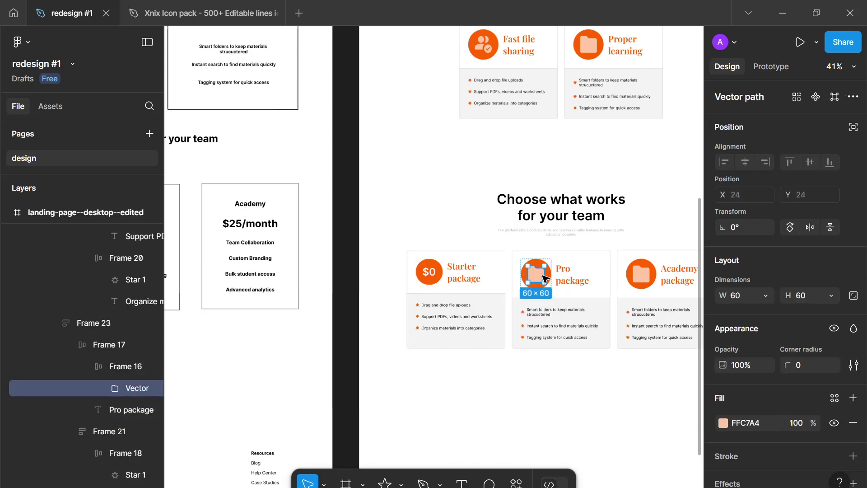
key("ctrl+shift+r")
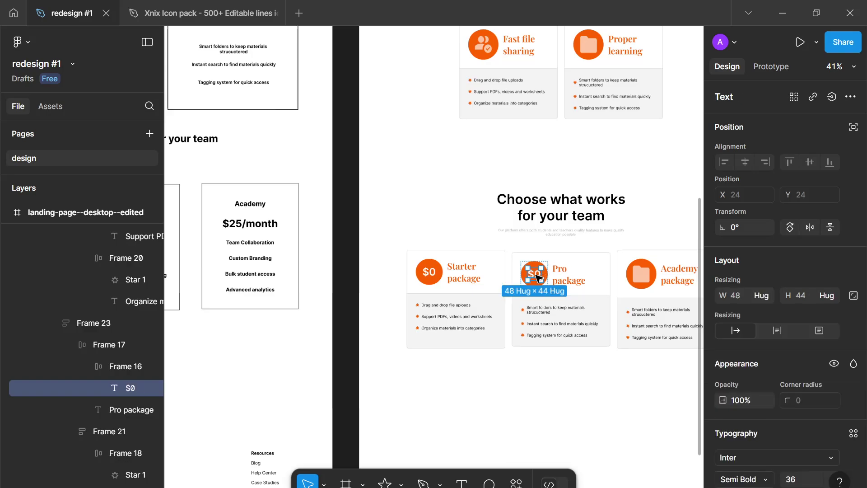
double_click(537, 278)
type("$")
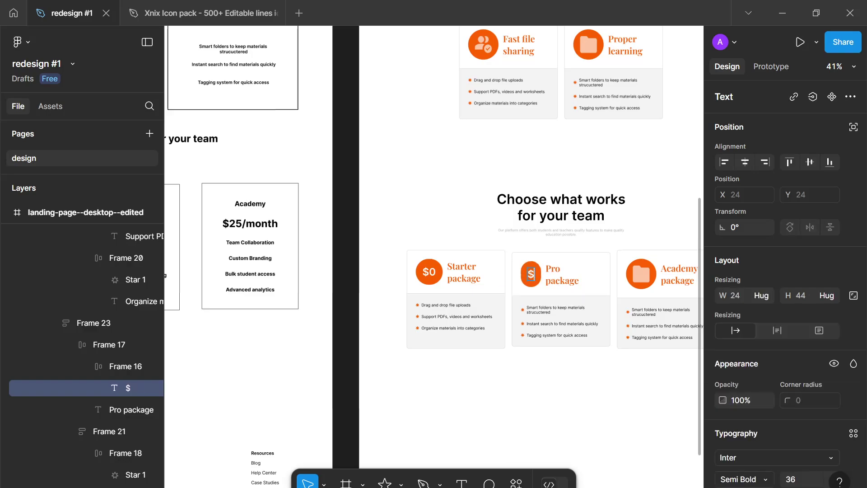
type("9")
key("BackSpace")
type("9")
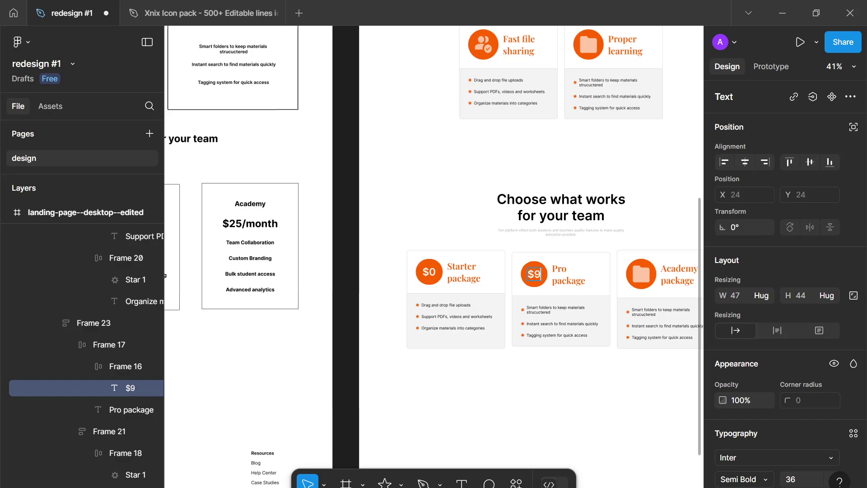
- Replace the folder icon in the Academy package card with the copied price text and change it to "$25"
left_click(647, 285)
double_click(645, 283)
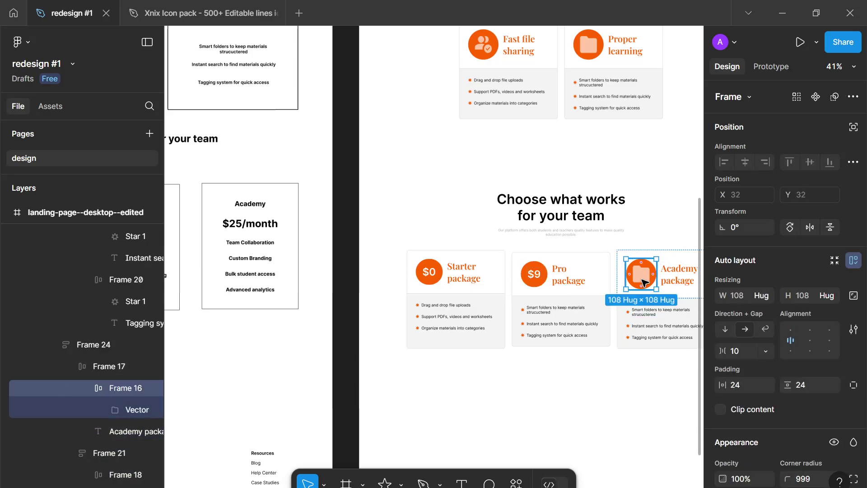
double_click(645, 284)
key("ctrl+shift+r")
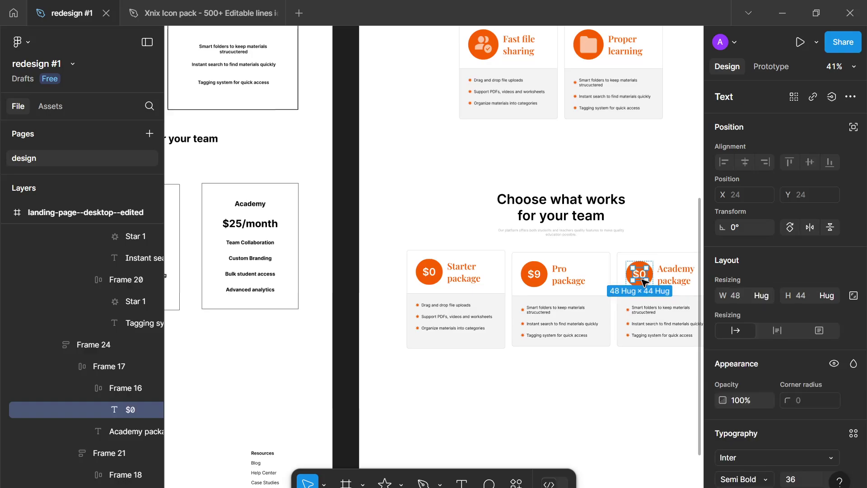
key("Return")
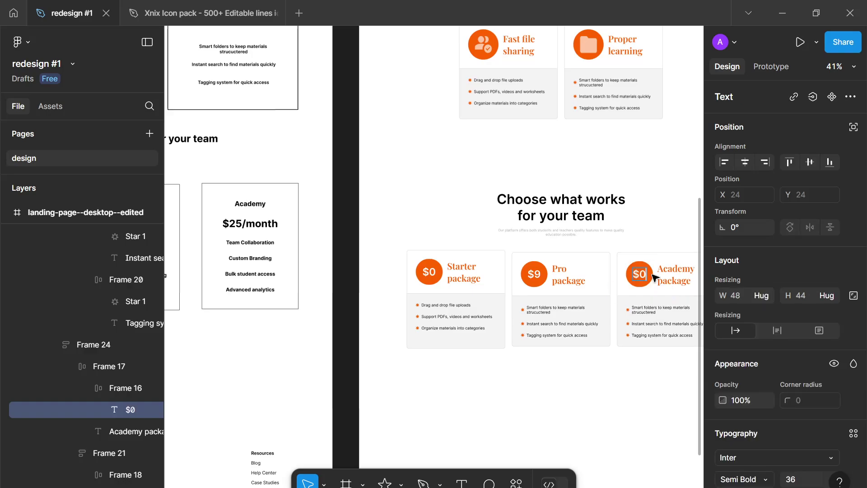
type("$25")
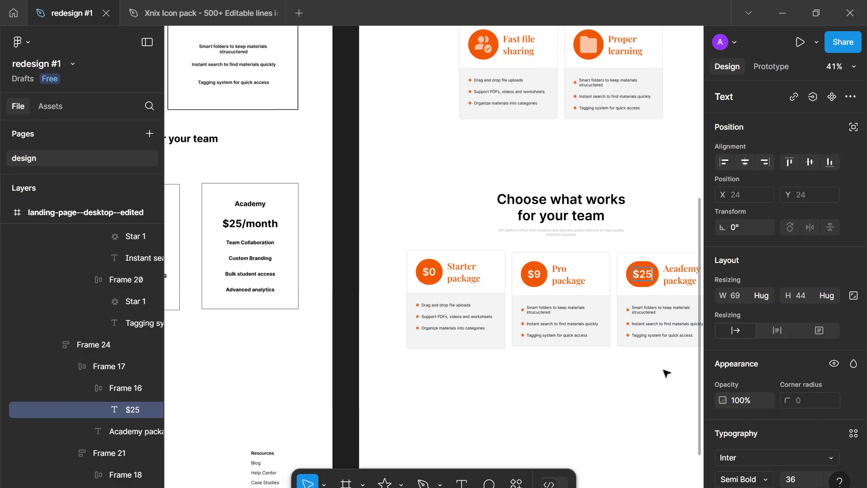
key("Escape")
- Set the Academy card's orange price badge to a width of 92 and centre the price text inside it
left_click_drag(657, 365, 385, 409)
scroll(360, 290, "up", 5)
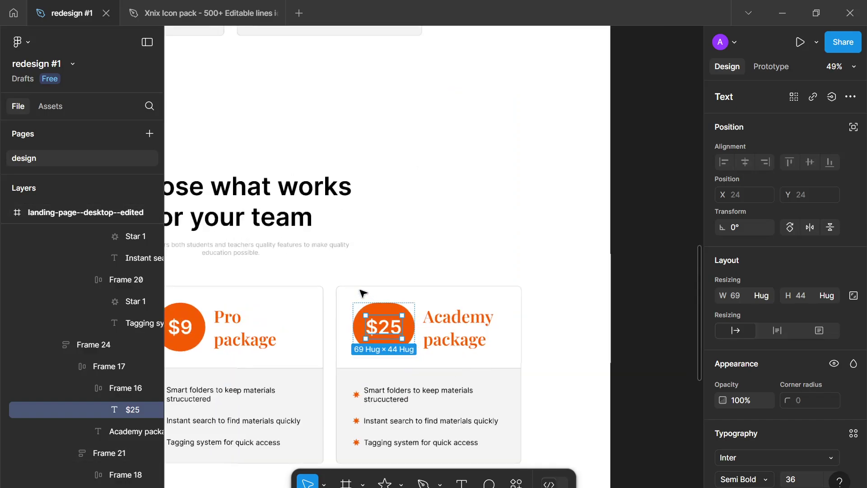
scroll(360, 400, "up", 4)
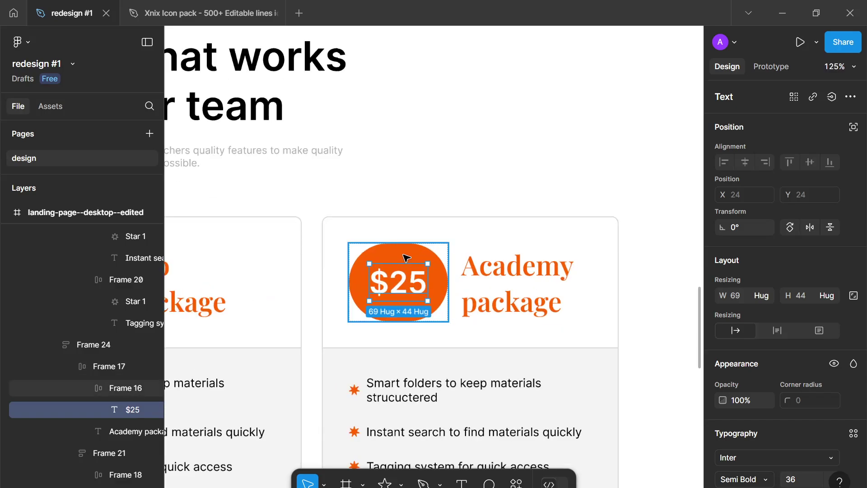
left_click(407, 258)
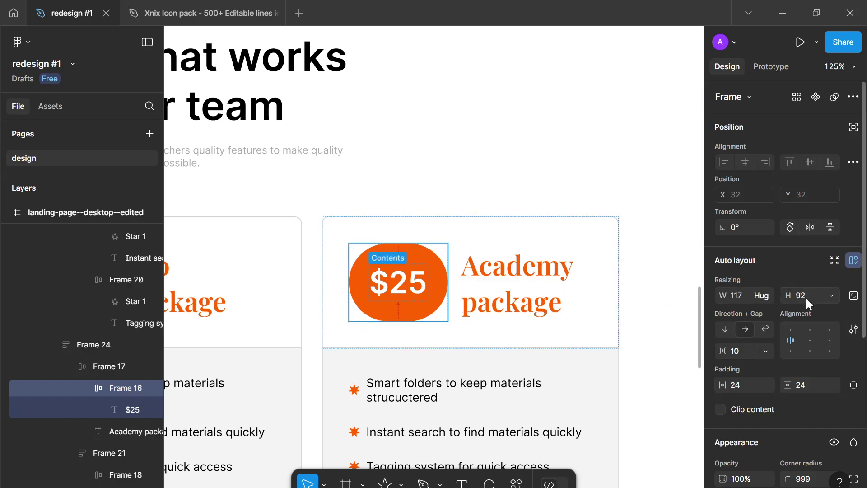
left_click(746, 298)
type("92")
key("Return")
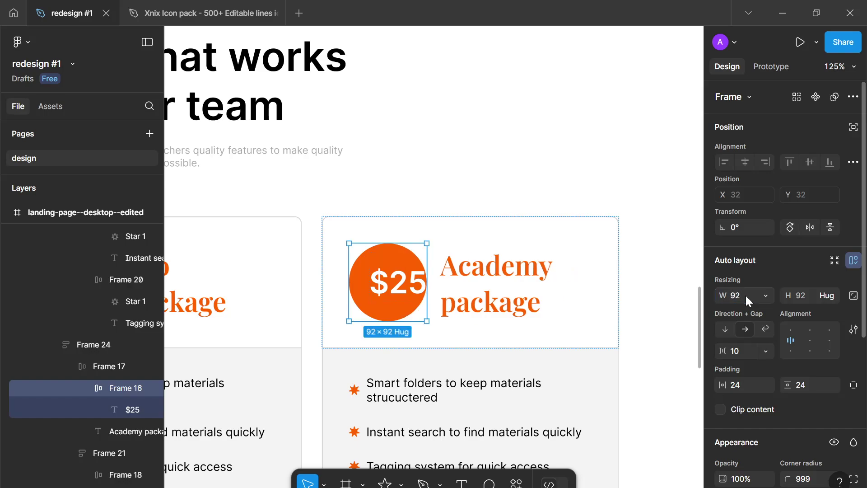
left_click(812, 340)
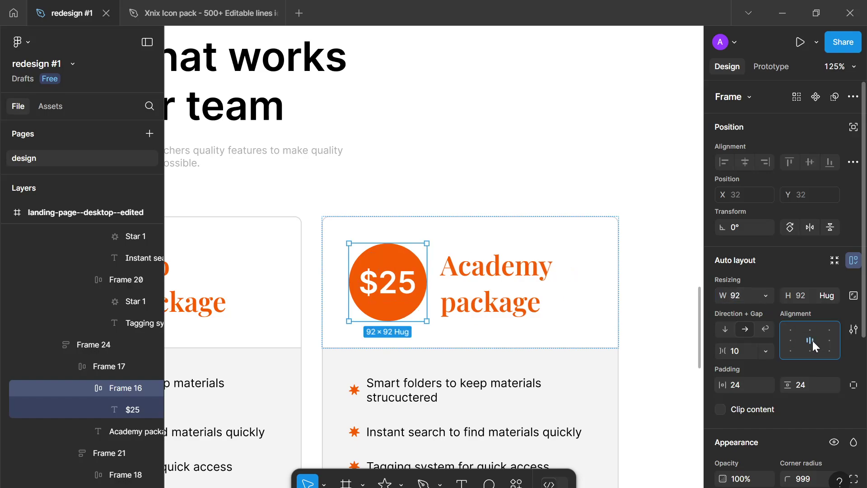
left_click(651, 273)
- Compare the feature lists of the original Starter, Pro Tutor and Academy cards with the redesigned pricing cards
scroll(531, 331, "down", 5)
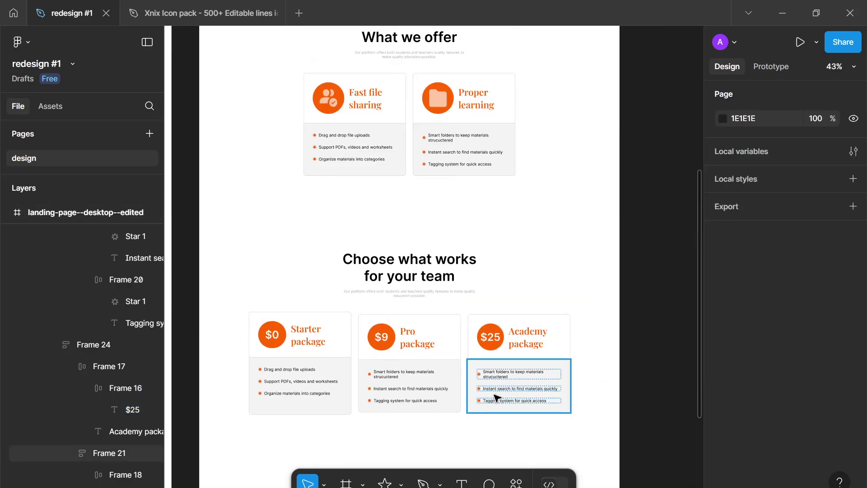
scroll(497, 398, "down", 5)
scroll(536, 191, "down", 3)
scroll(459, 248, "left", 3)
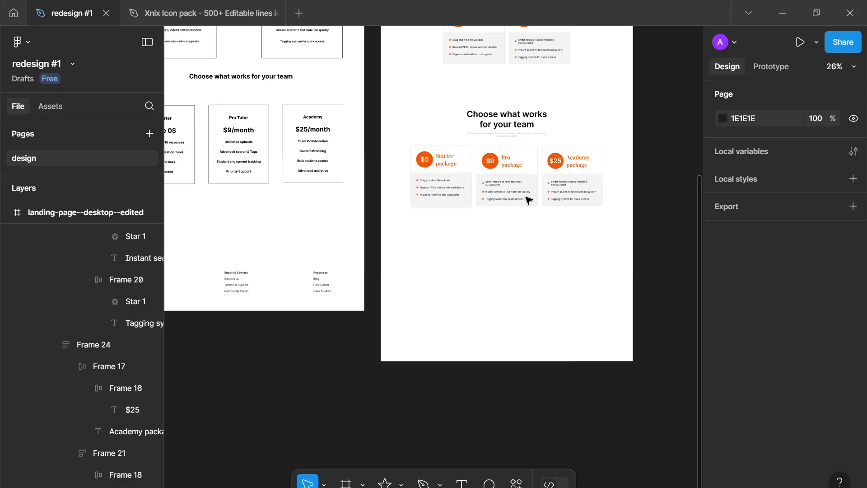
scroll(529, 199, "up", 2)
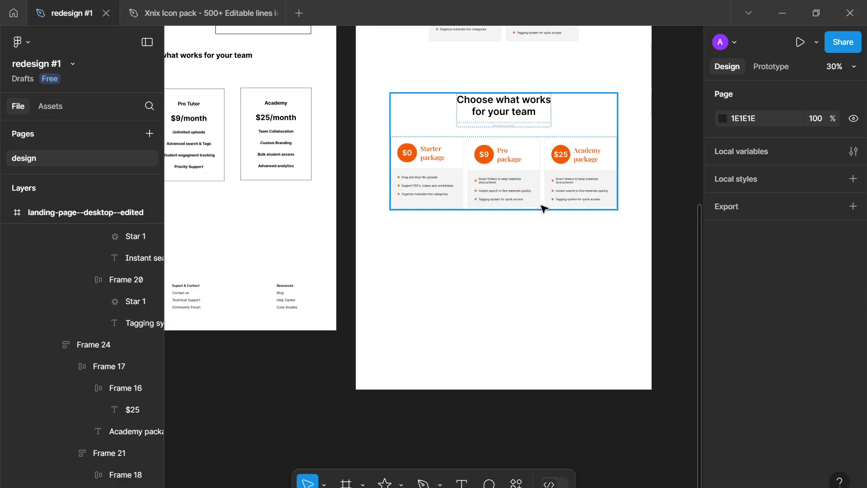
scroll(465, 280, "up", 3)
scroll(426, 345, "left", 5)
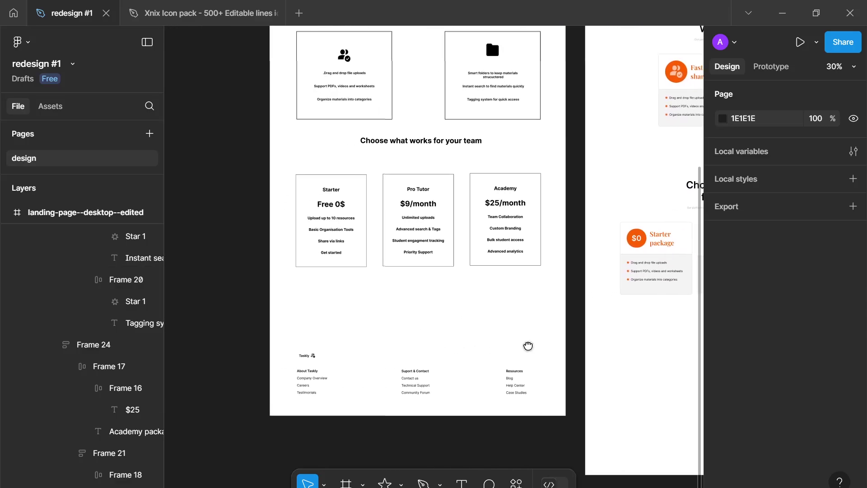
scroll(403, 312, "right", 3)
scroll(402, 312, "up", 1)
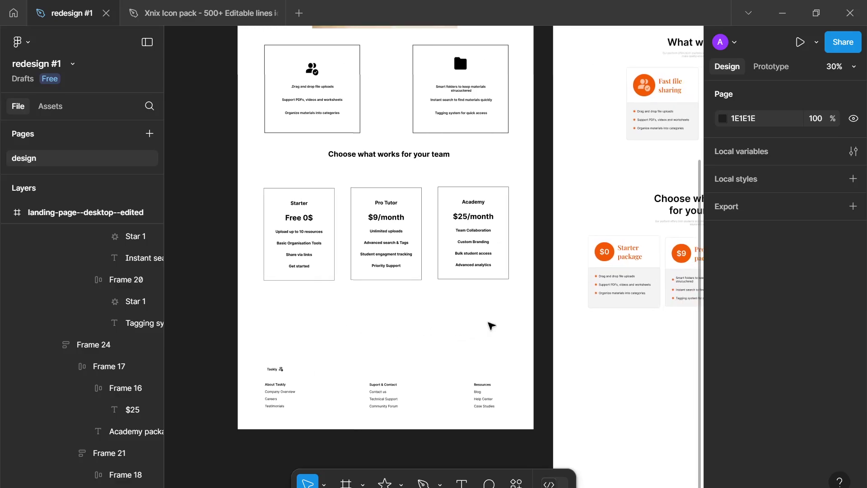
scroll(406, 338, "right", 5)
scroll(361, 352, "up", 1)
scroll(384, 339, "left", 3)
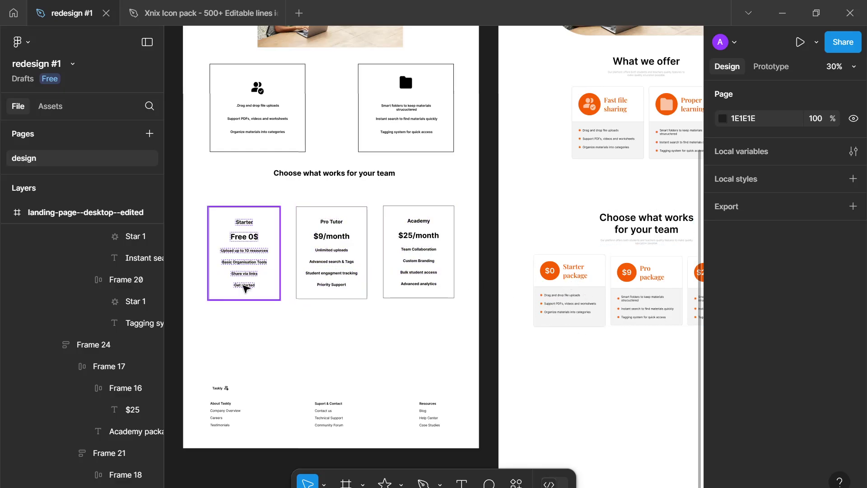
scroll(451, 271, "right", 5)
left_click(402, 311)
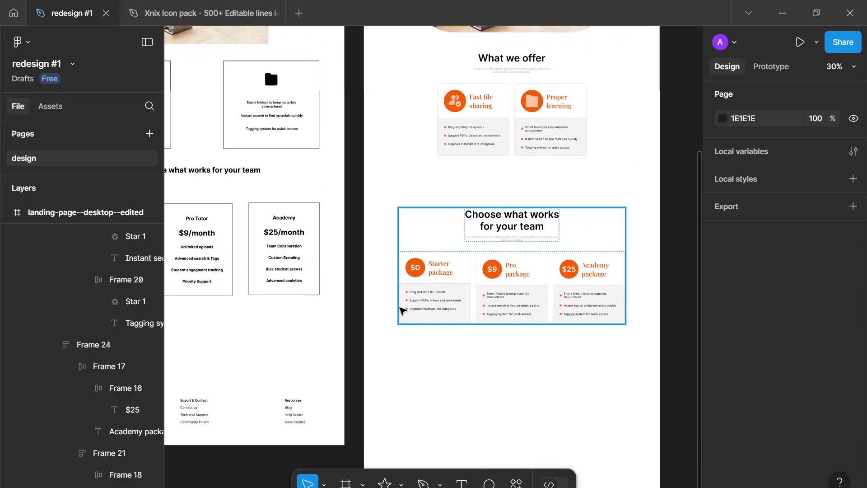
scroll(542, 307, "left", 3)
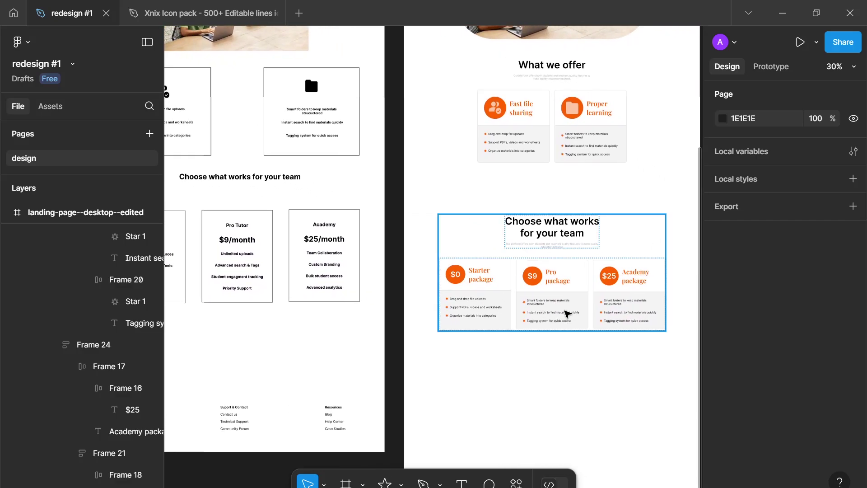
scroll(542, 294, "left", 5)
left_click(447, 280)
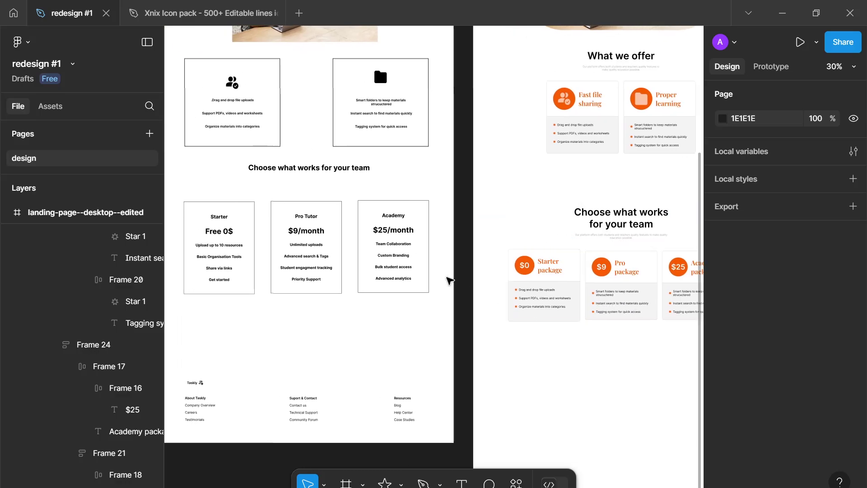
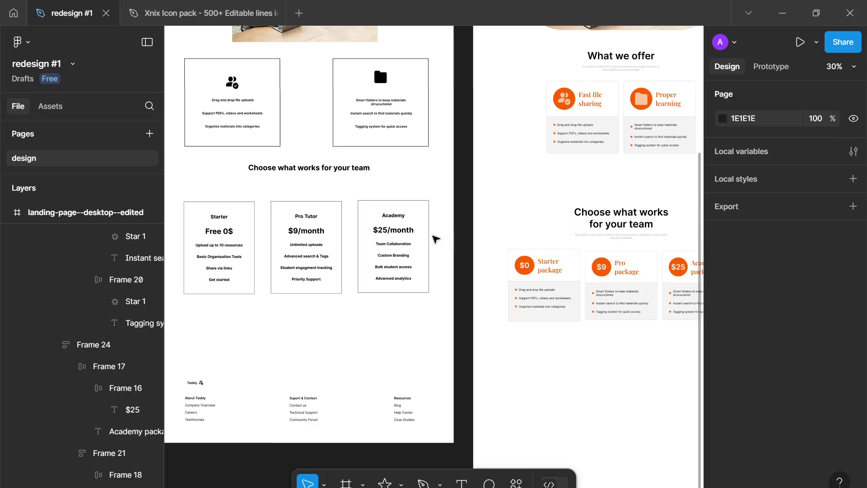
left_click_drag(545, 284, 501, 285)
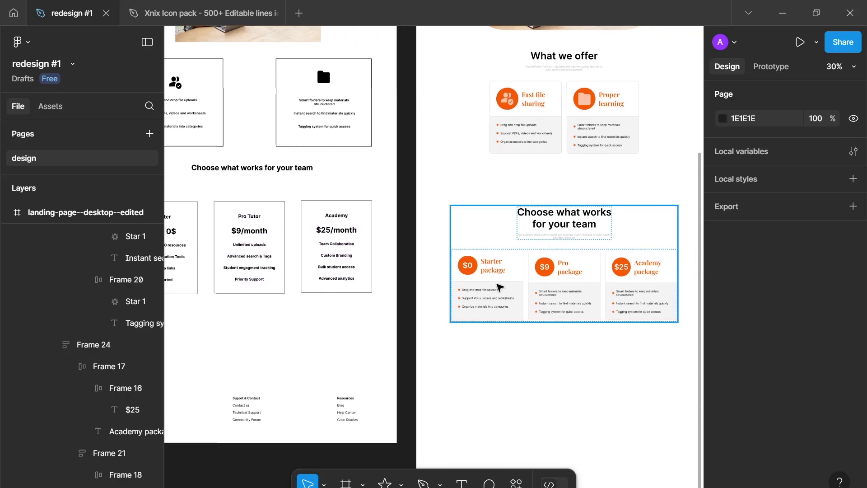
- Add a "Per month" text in the empty area below the redesigned pricing cards
scroll(524, 368, "up", 5, "ctrl")
scroll(453, 385, "up", 2, "ctrl")
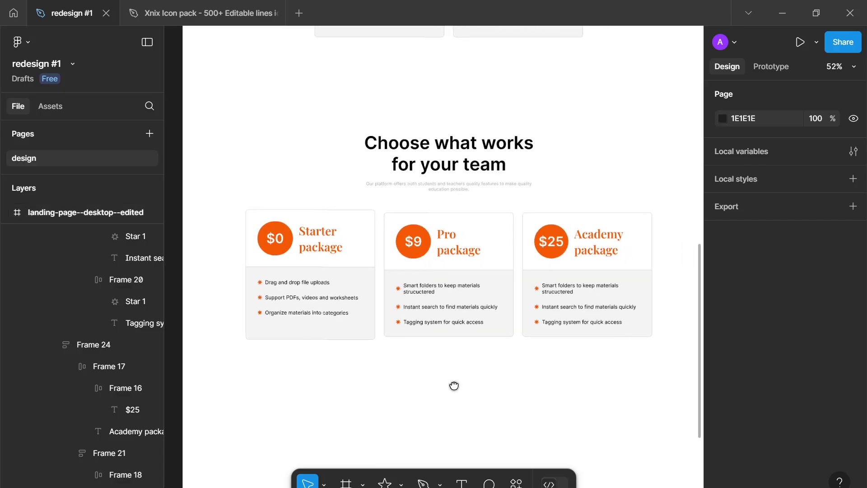
key("t")
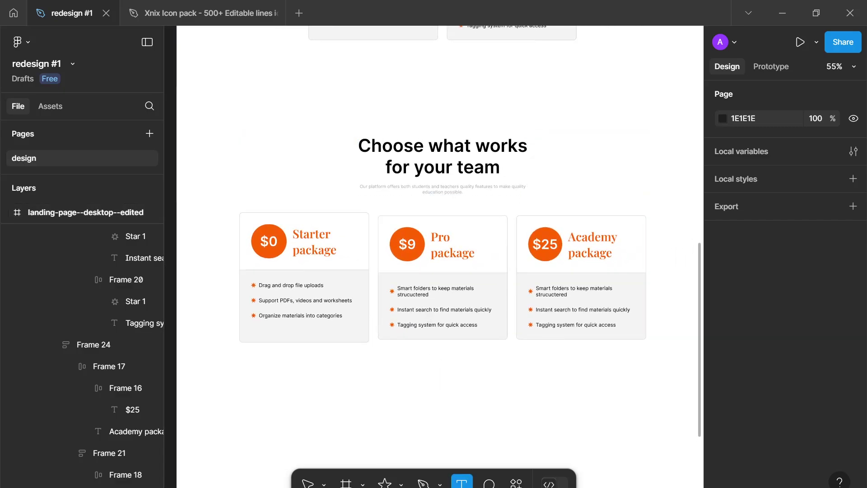
scroll(432, 378, "down", 1)
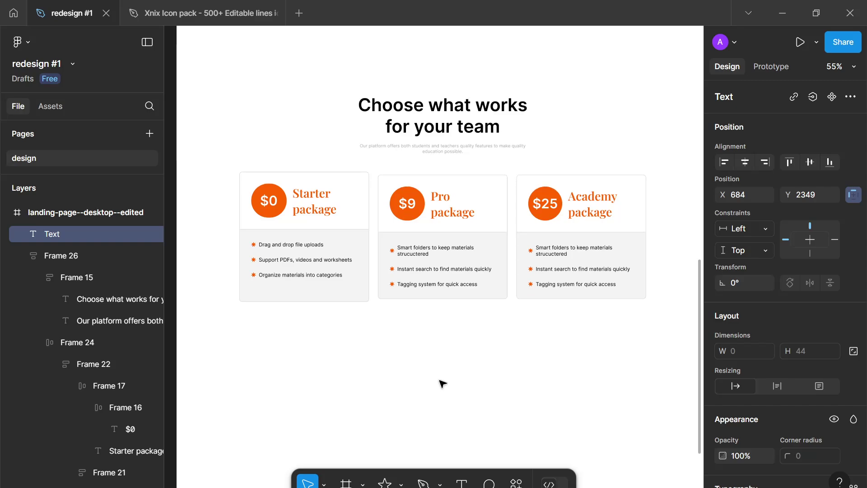
type("Per month")
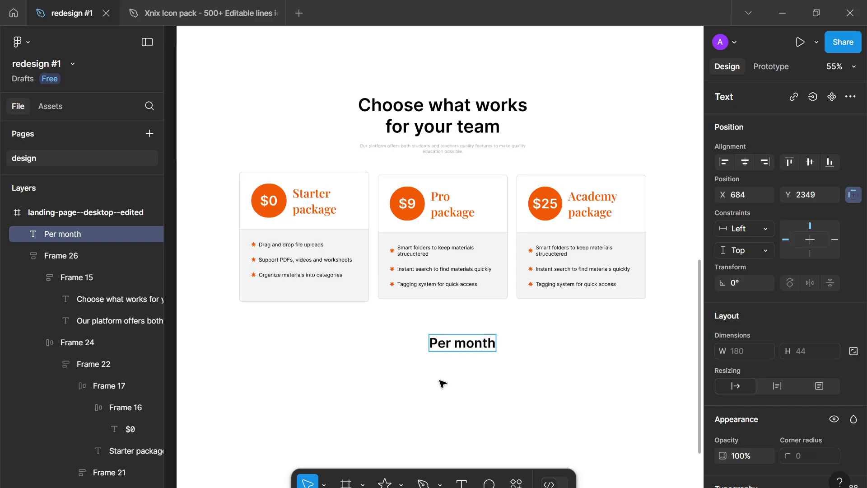
key("Escape")
- Set the "Per month" text to font size 14 and Regular weight
scroll(797, 338, "down", 5)
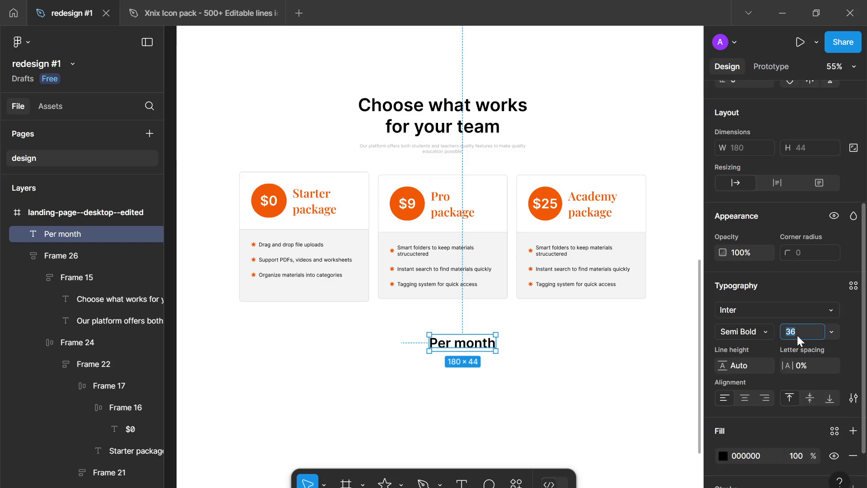
left_click(798, 335)
type("16")
key("Return")
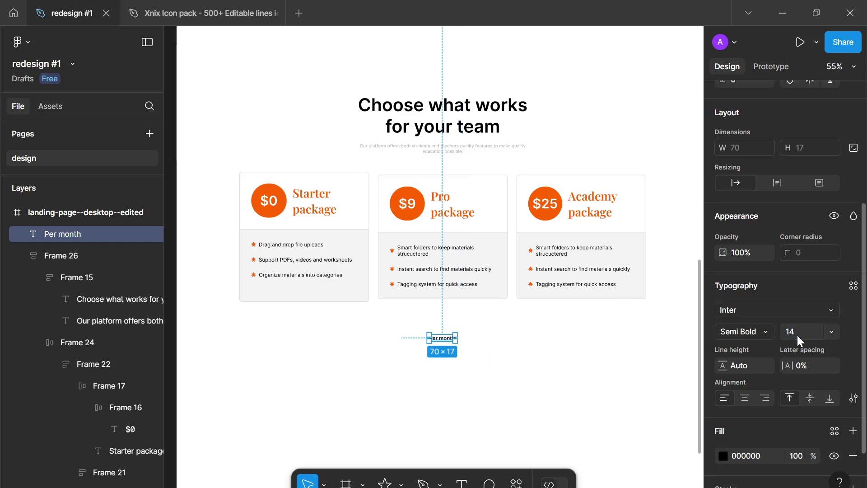
left_click(755, 332)
left_click(771, 199)
scroll(523, 333, "up", 3)
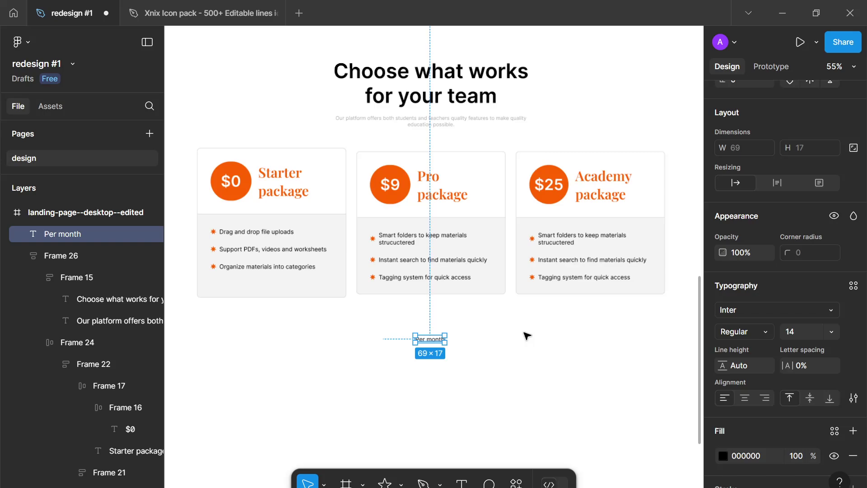
- Wrap the "Per month" text in an auto layout frame with 16 horizontal and vertical padding and a gap of 0
key("shift+a")
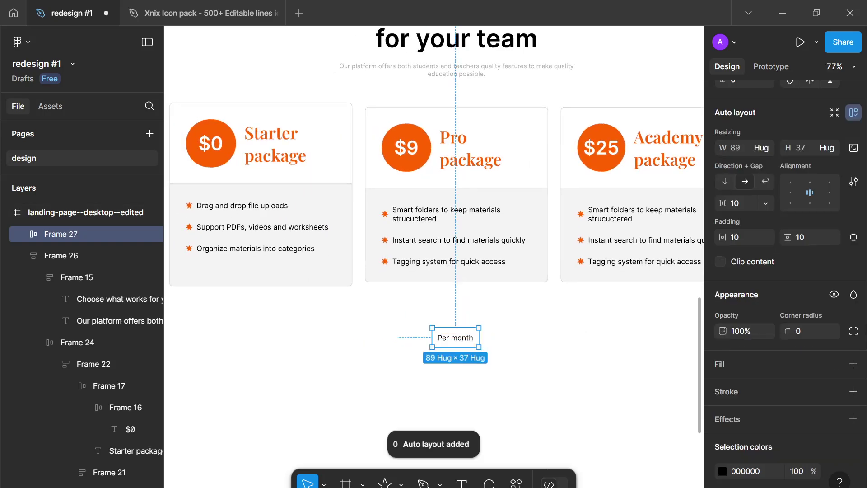
left_click(807, 240)
type("16")
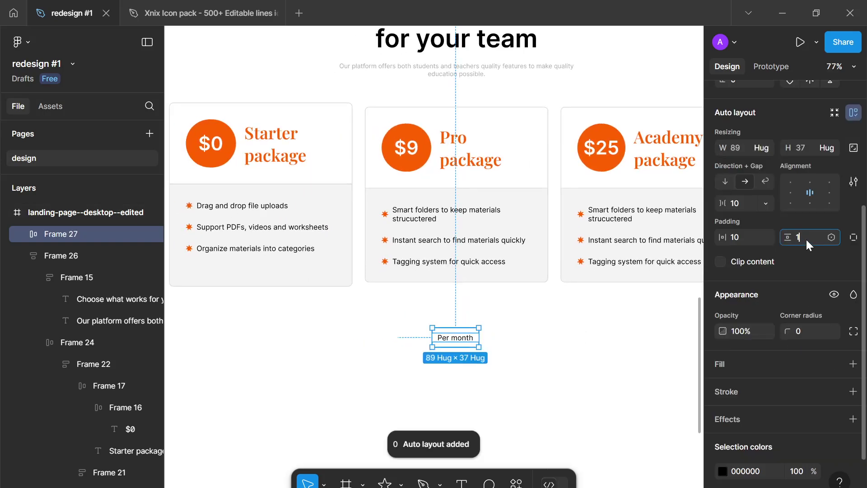
left_click(740, 237)
type("16")
key("Return")
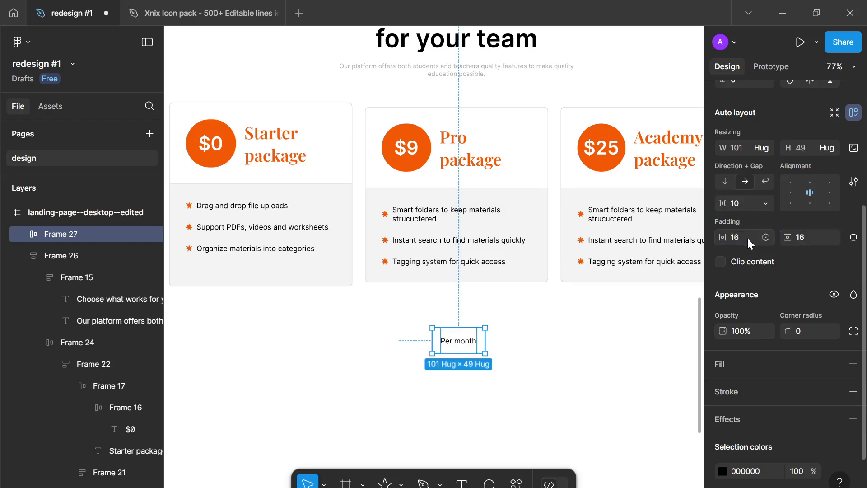
left_click(746, 201)
type("0")
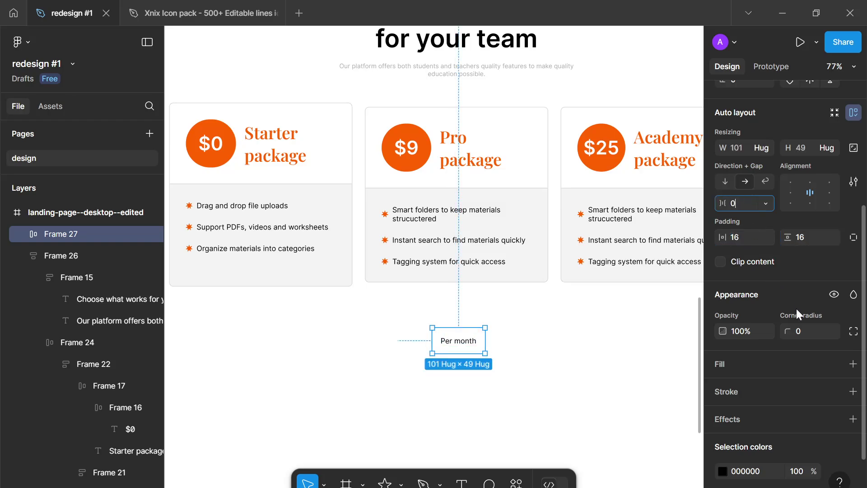
- Round the "Per month" frame's corners with a radius of 999
scroll(804, 307, "down", 2)
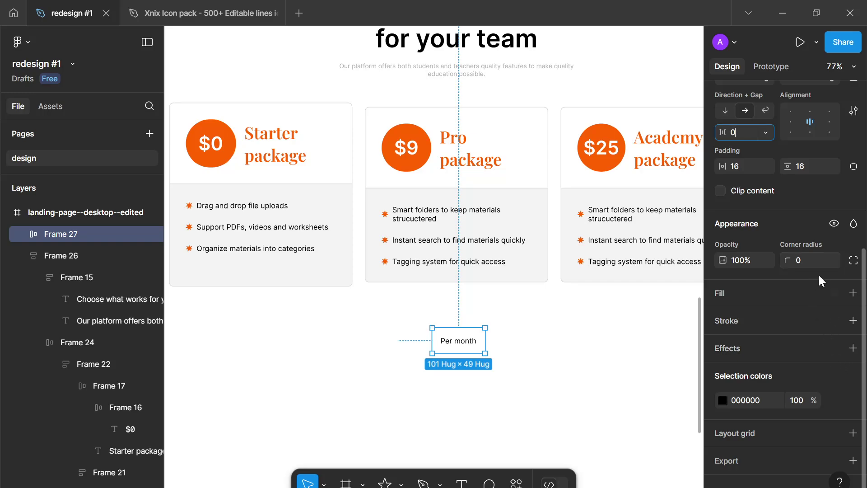
left_click(818, 261)
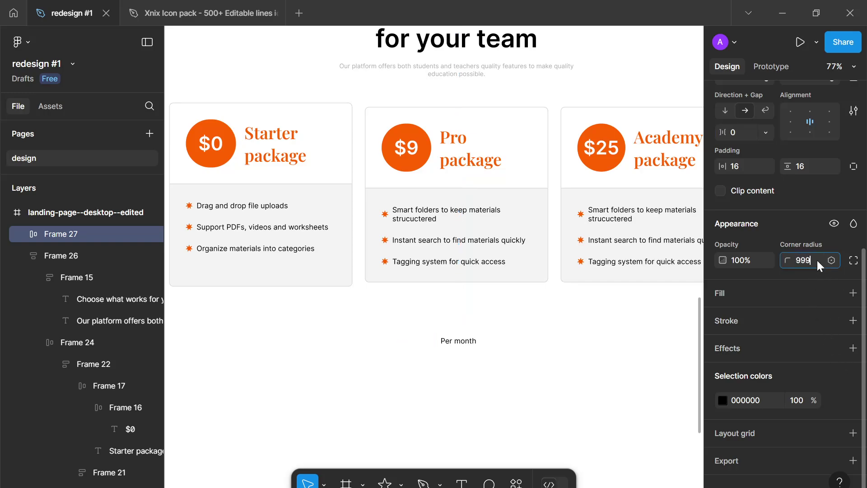
key("shift+Return")
key("Return")
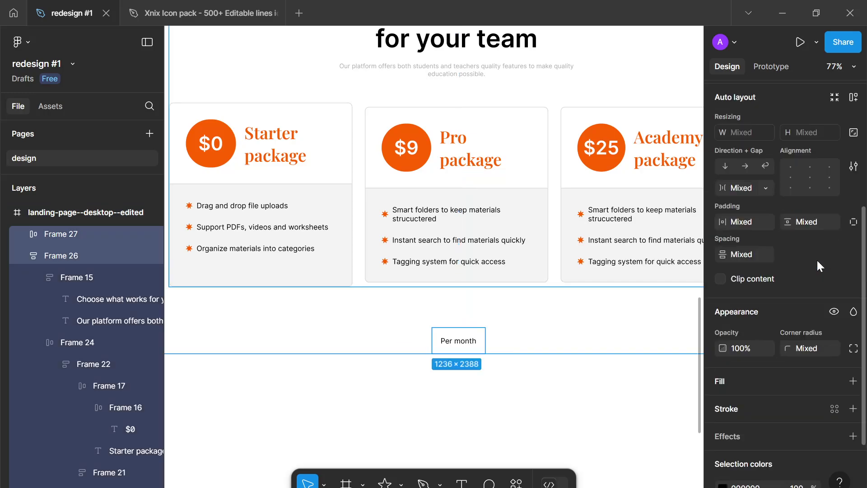
left_click(539, 359)
scroll(541, 362, "down", 2, "ctrl")
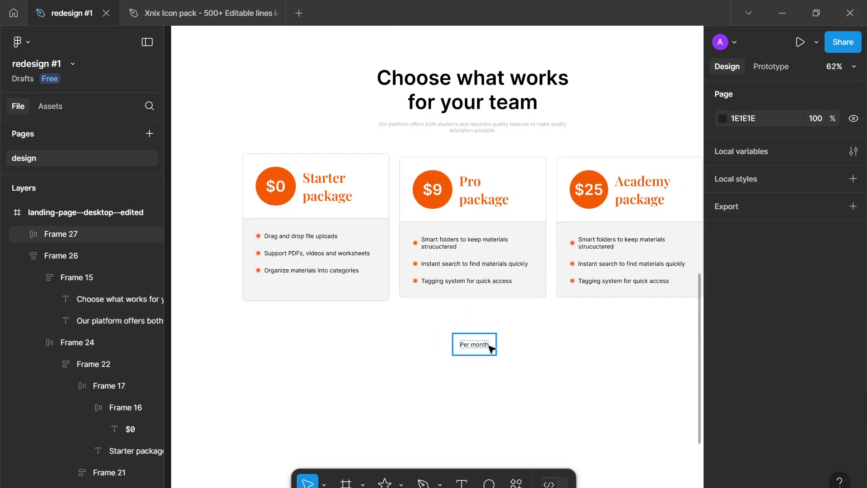
- Give the "Per month" frame a D5D5D5 stroke of weight 1 and a white FFFFFF fill
left_click(516, 351)
scroll(779, 398, "down", 5)
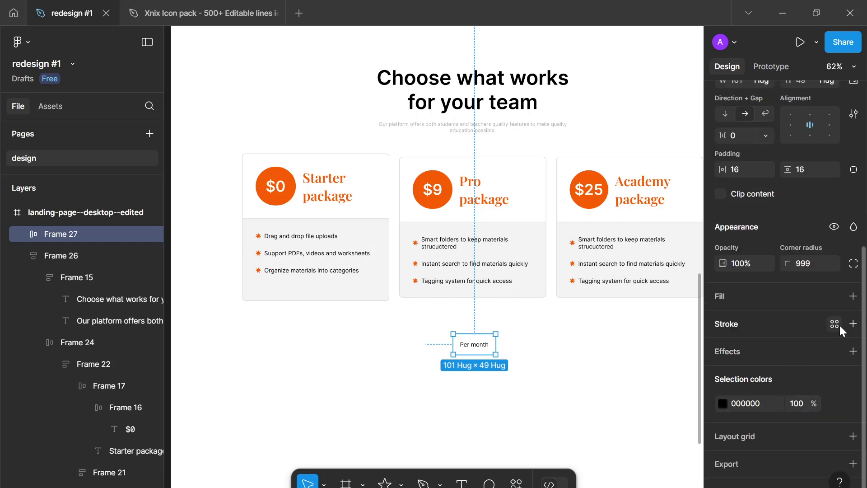
left_click(852, 324)
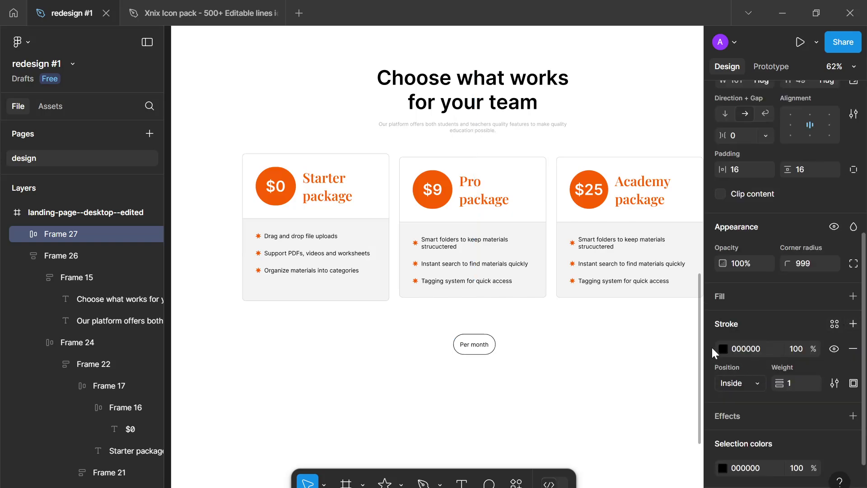
left_click(724, 349)
left_click(640, 439)
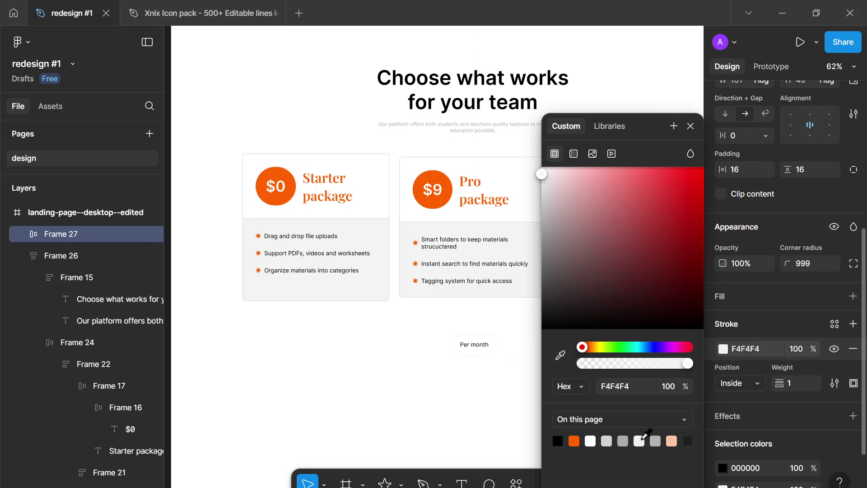
left_click(607, 439)
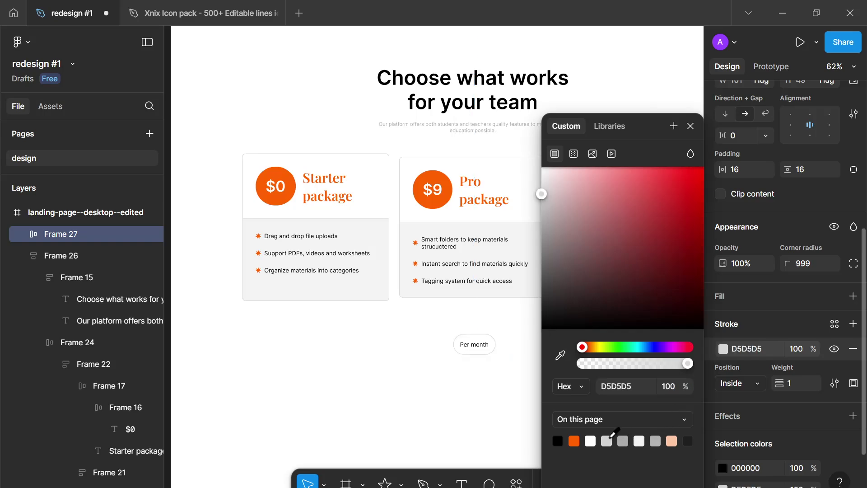
left_click(691, 128)
scroll(604, 333, "up", 3)
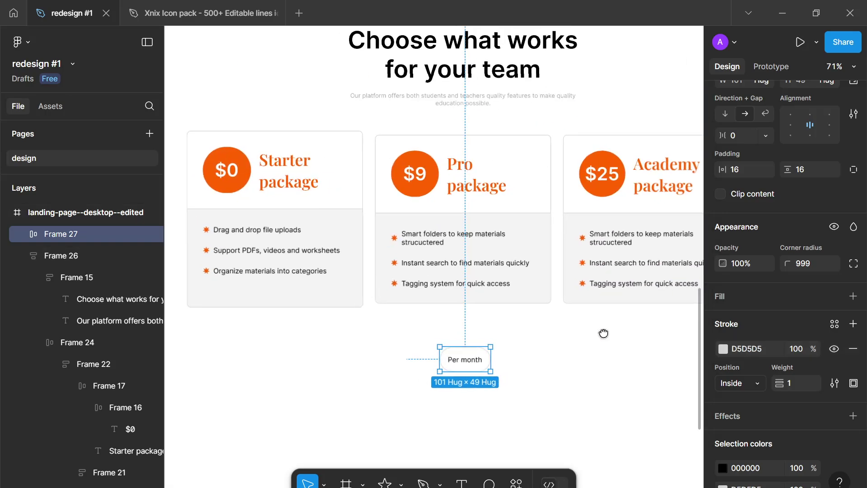
left_click(852, 296)
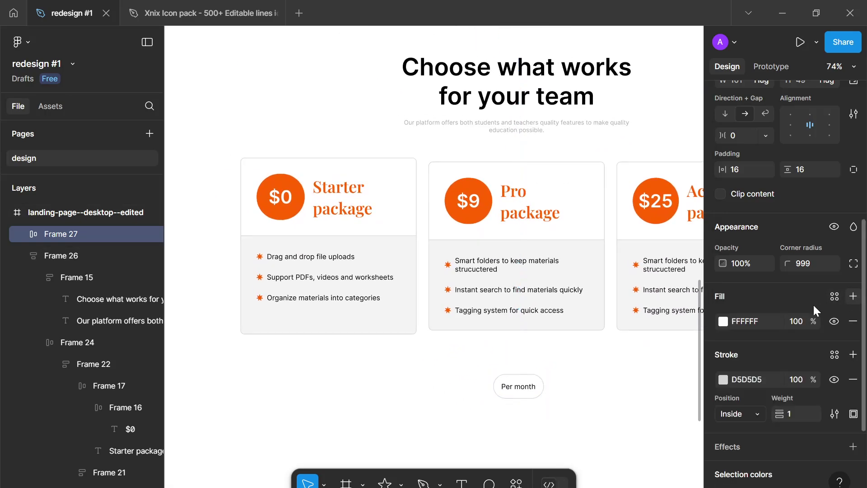
- Move the "Per month" pill into the Pro card's header, exclude it from the auto layout, and overlap it with the top of the $9 badge
left_click_drag(524, 284, 564, 220)
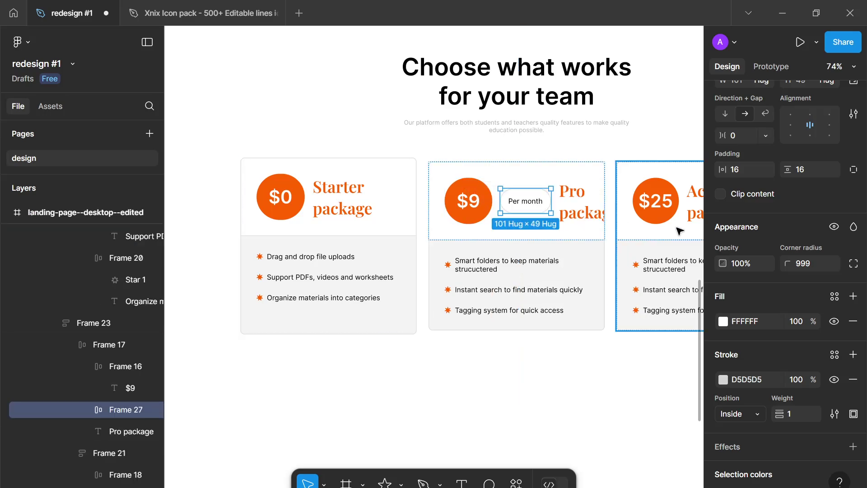
scroll(830, 163, "up", 5)
left_click(853, 127)
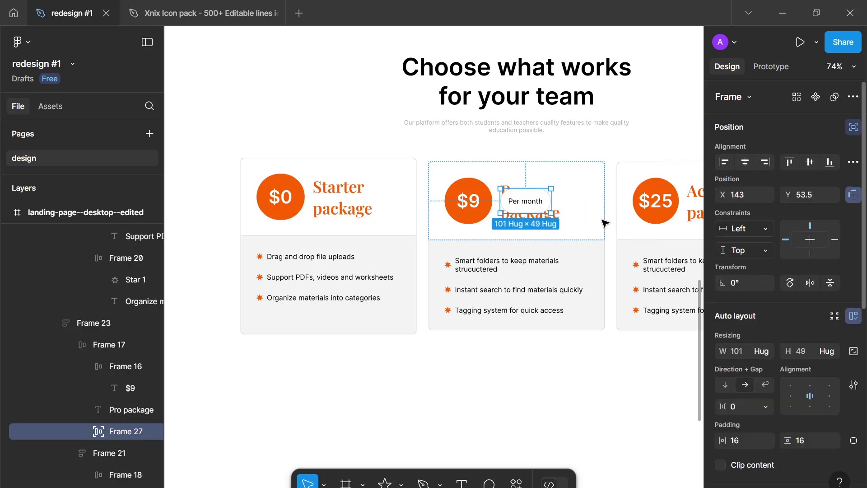
left_click_drag(524, 202, 488, 183)
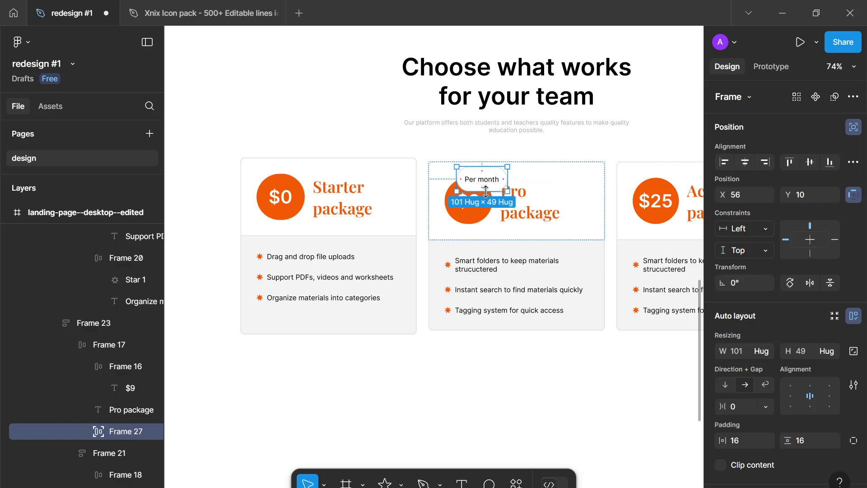
- Reduce the pill's "Per month" text to font size 12
scroll(488, 182, "up", 5)
double_click(426, 322)
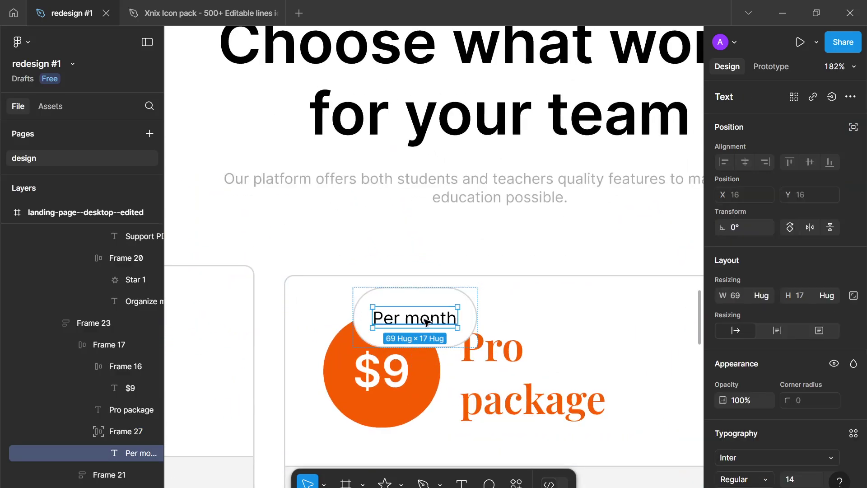
left_click(799, 481)
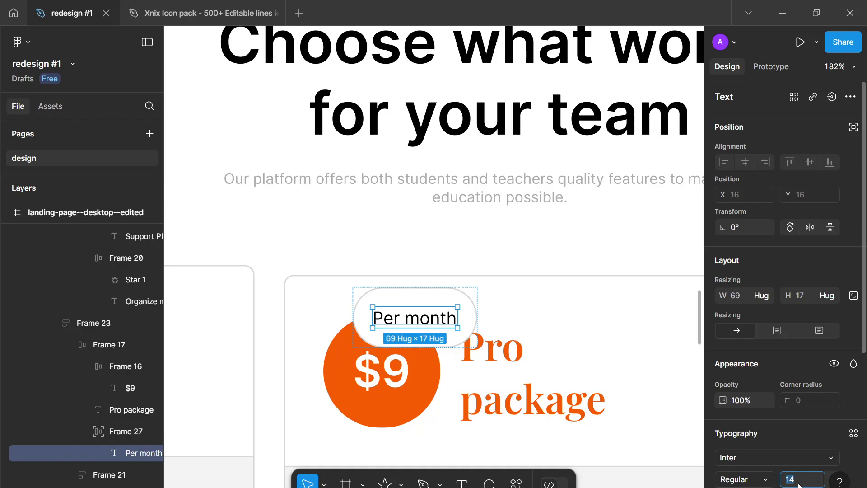
type("12")
key("Return")
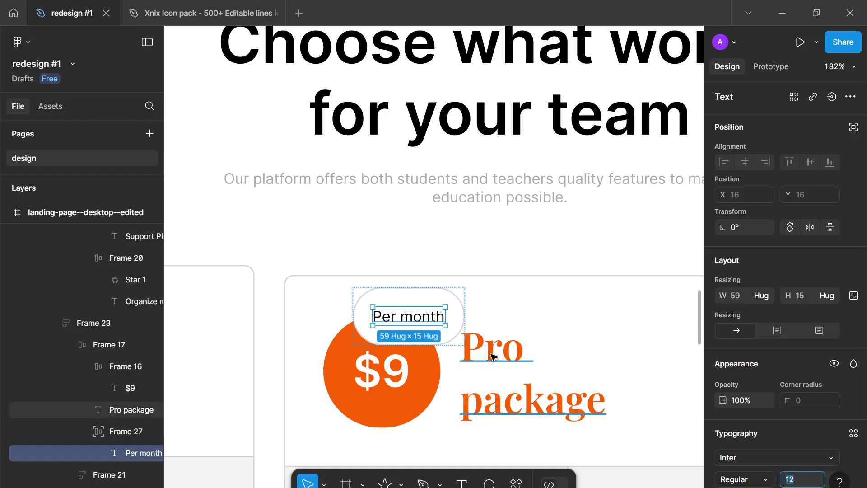
- Set the "Per month" pill's horizontal and vertical padding to 8
left_click(465, 332)
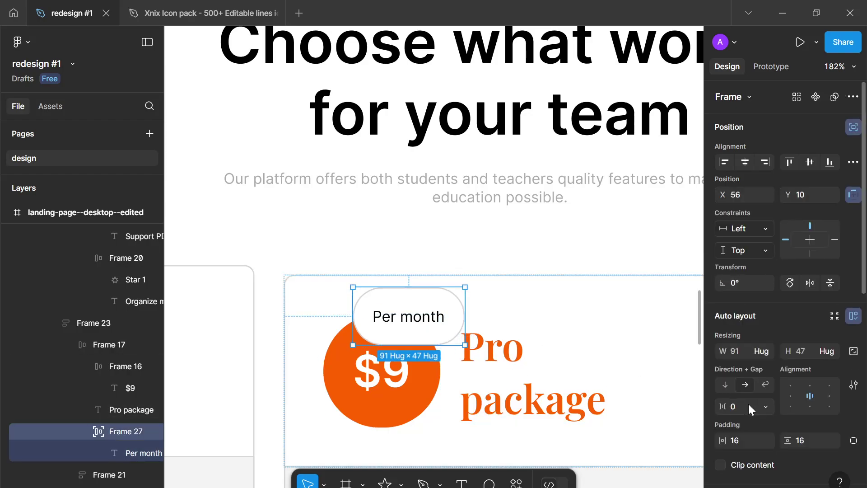
left_click(747, 445)
type("14")
key("Return")
key("Down")
key("Down")
key("Down")
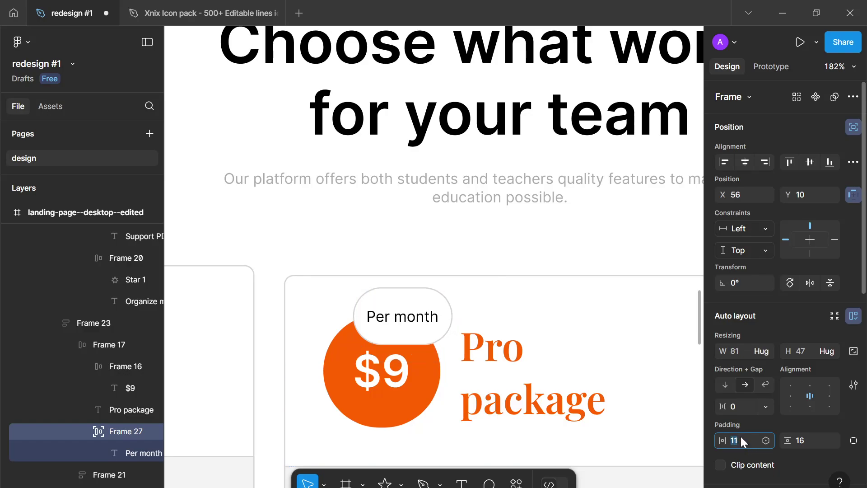
key("Down")
key("Down")
key("Down")
left_click(807, 439)
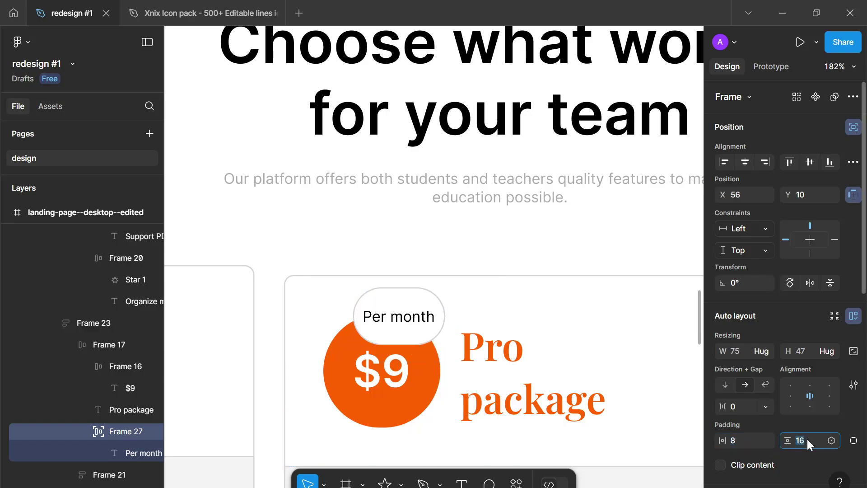
type("8")
key("Return")
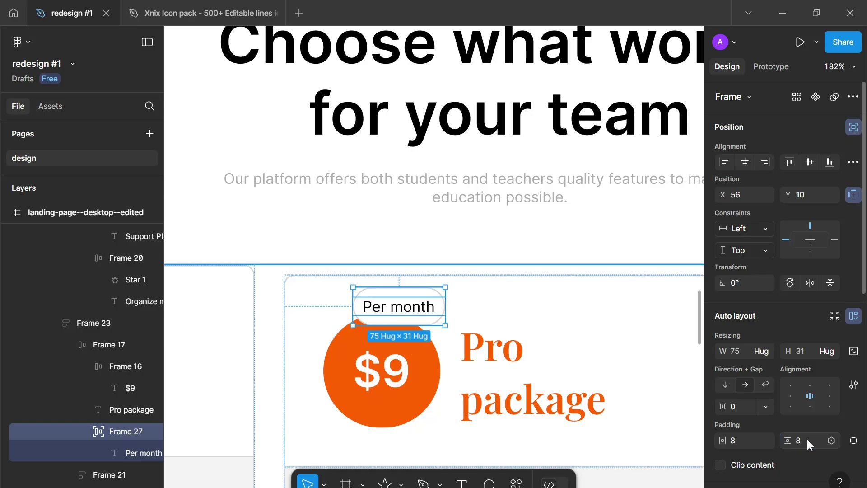
- Increase the "Per month" pill's horizontal padding to 12
left_click(746, 435)
key("Up")
key("Up")
key("Up")
key("Up")
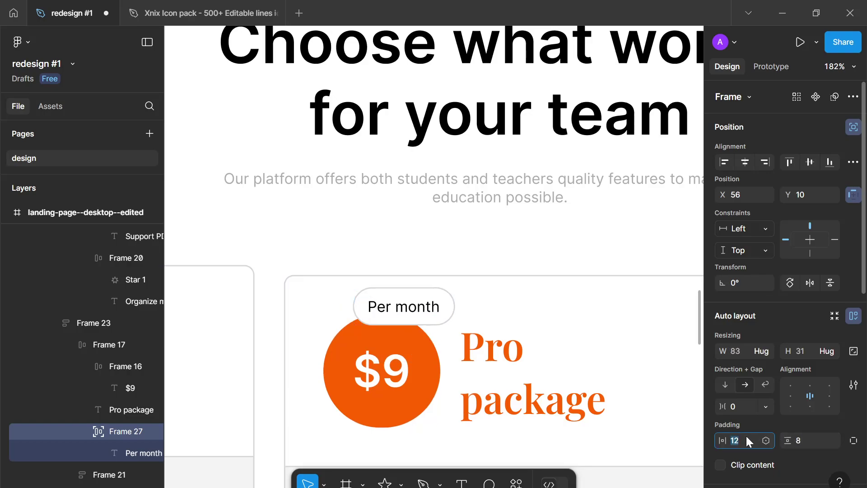
- Reposition the "Per month" pill over the $9 badge's upper-right edge, at about X 71, Y 16 in the Pro card's header
left_click(435, 315)
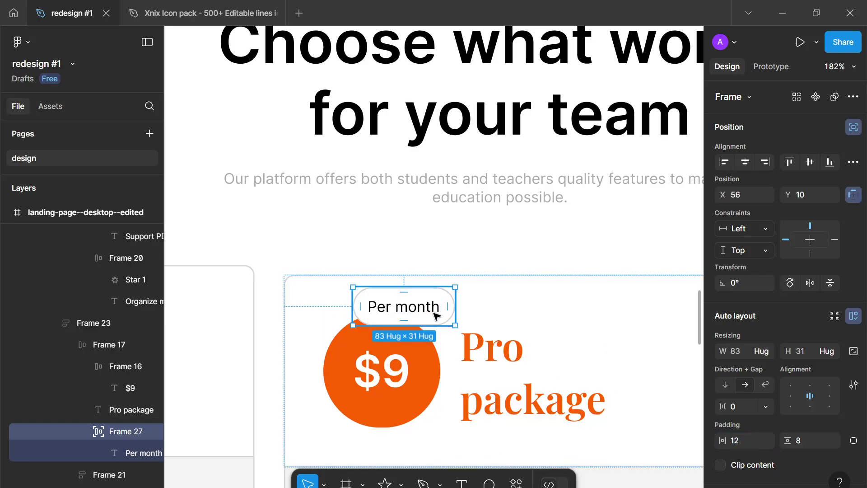
left_click_drag(435, 315, 447, 320)
scroll(510, 376, "down", 5)
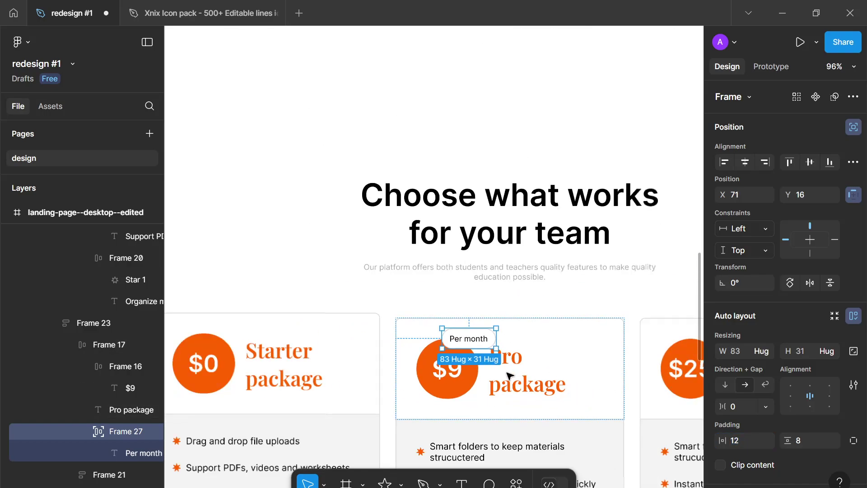
left_click(526, 277)
scroll(526, 285, "down", 3)
scroll(534, 384, "down", 4)
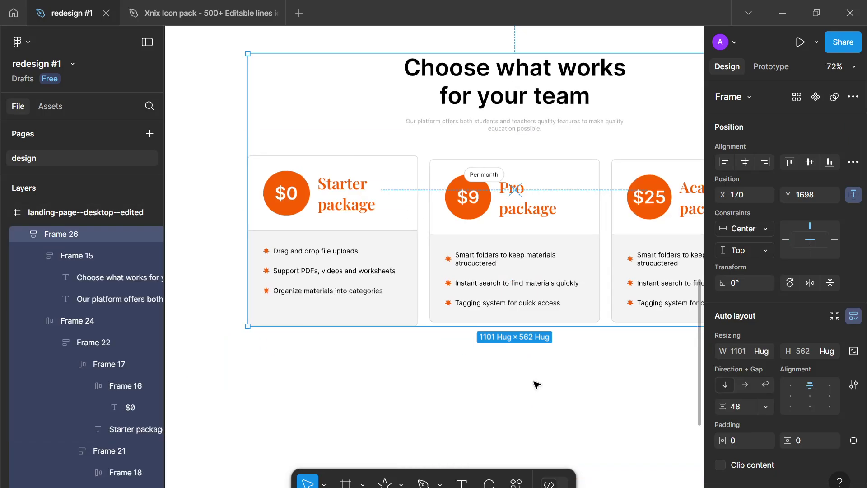
- Examine the "Per month" pill on the $9 badge in the context of the three pricing cards
left_click(538, 384)
scroll(537, 385, "down", 4)
left_click_drag(489, 385, 480, 388)
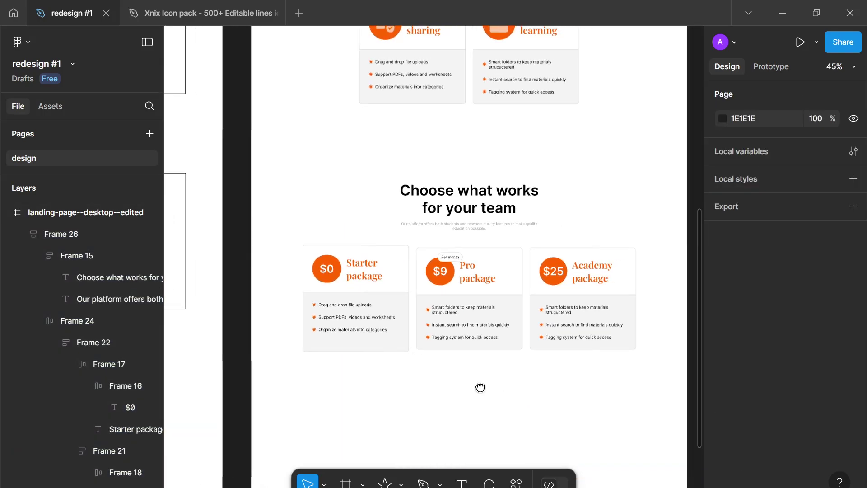
scroll(481, 389, "up", 2)
scroll(468, 274, "up", 5)
scroll(480, 279, "down", 1)
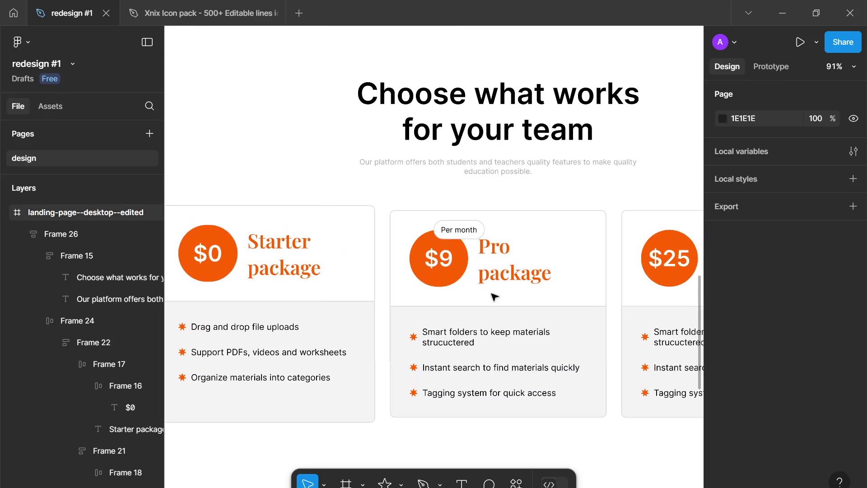
scroll(494, 296, "up", 1)
scroll(495, 296, "right", 2)
- Set the white fill opacity of the Pro card's "Per month" pill to 1%
left_click(427, 259)
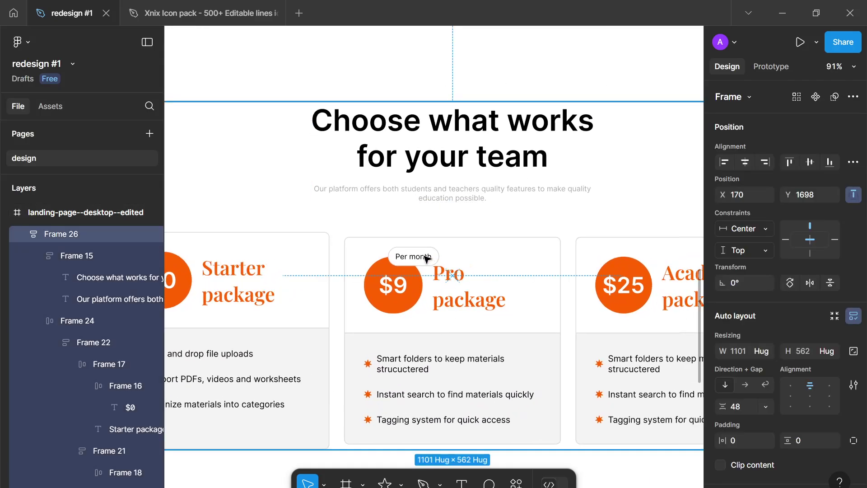
double_click(427, 259)
double_click(427, 259)
double_click(427, 259)
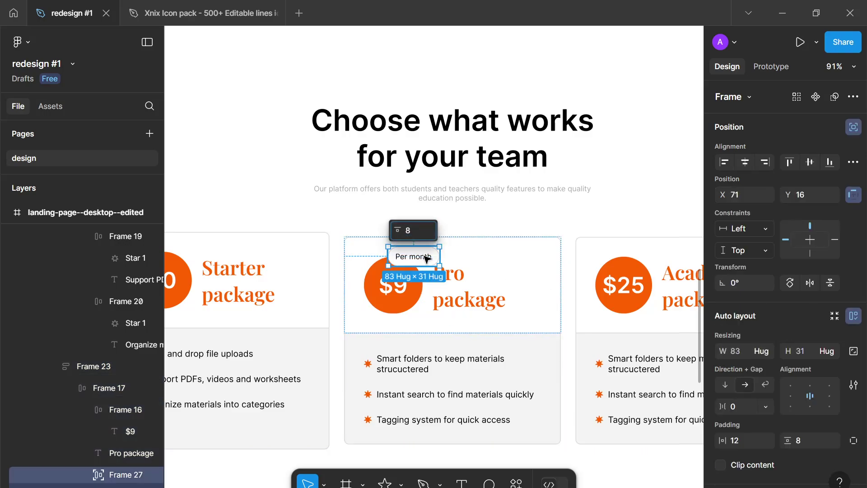
scroll(793, 401, "down", 5)
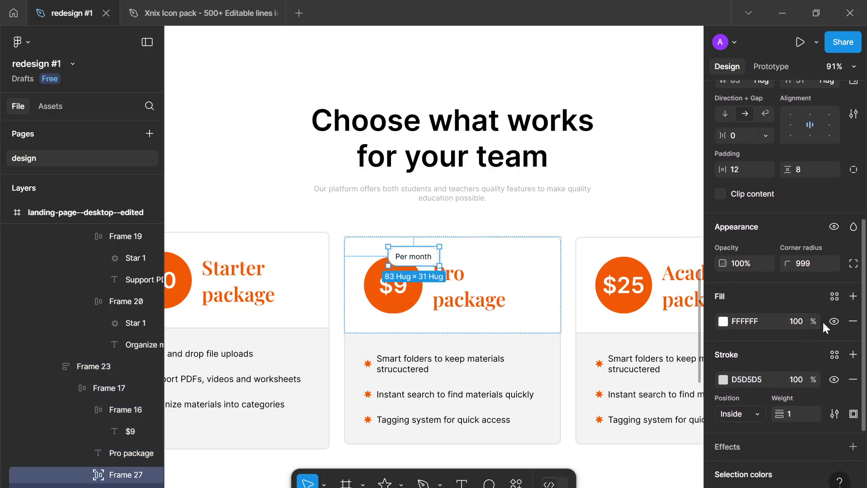
left_click(795, 321)
type("1")
scroll(787, 377, "down", 3)
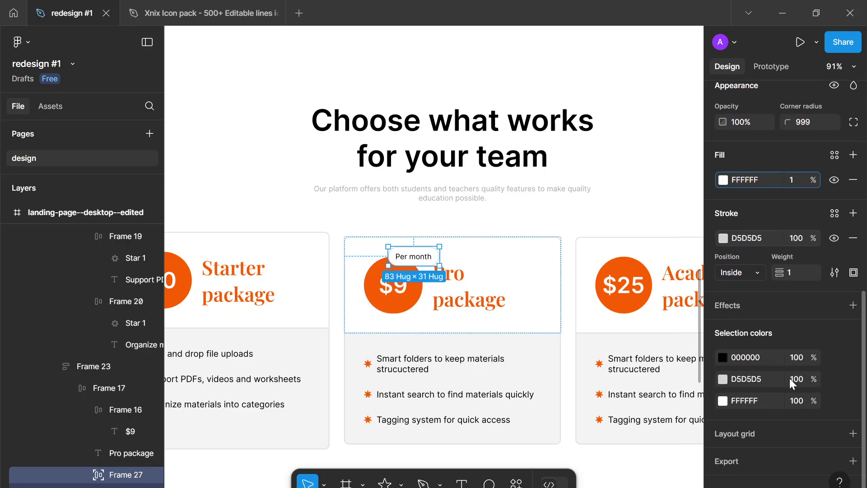
- Add a Background blur effect of 32 to the "Per month" pill
left_click(853, 306)
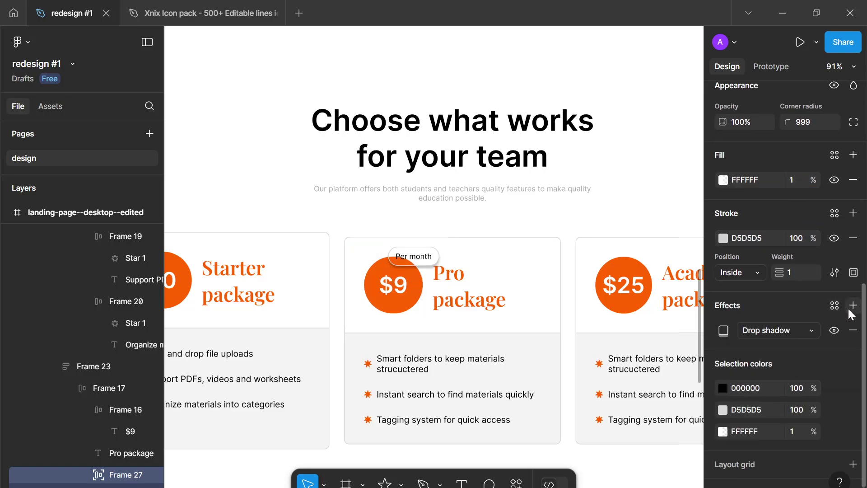
left_click(750, 330)
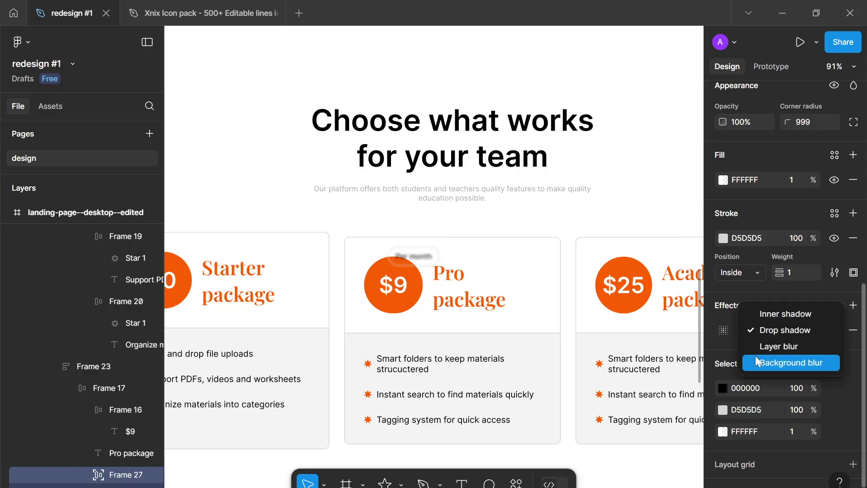
left_click(755, 360)
left_click(725, 330)
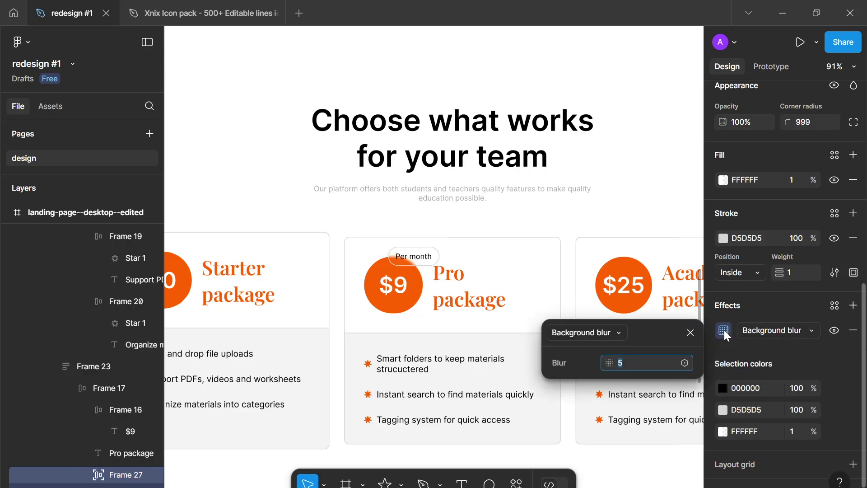
type("32")
key("Return")
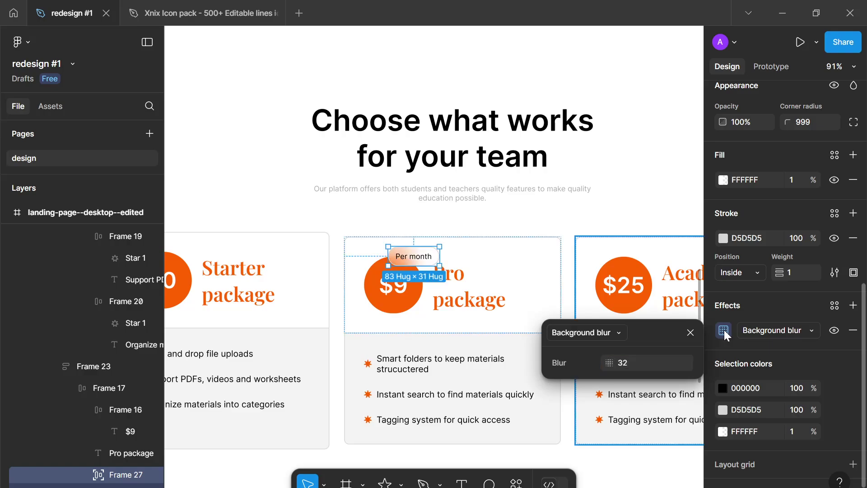
left_click(690, 333)
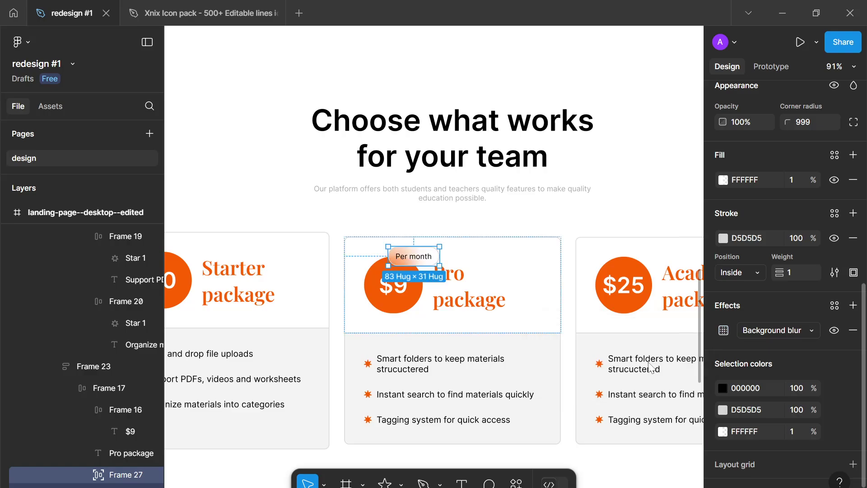
- Examine how the blurred "Per month" pill looks against the Pro card and the whole pricing section
left_click(621, 447)
scroll(620, 448, "down", 1)
scroll(621, 448, "down", 2)
scroll(602, 344, "up", 2)
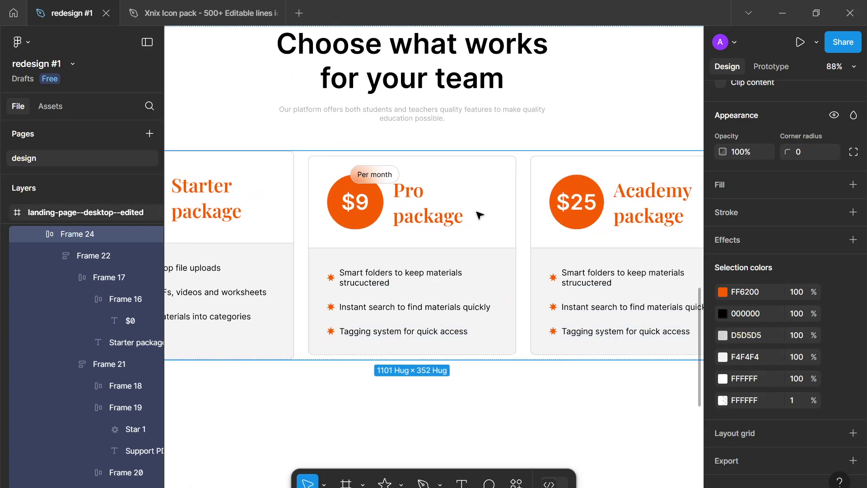
scroll(472, 226, "down", 5)
left_click(457, 328)
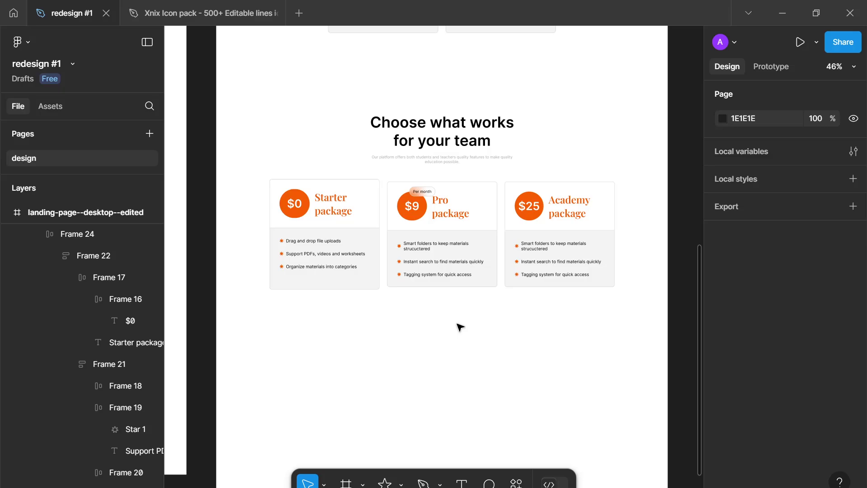
scroll(460, 325, "down", 2)
left_click_drag(461, 325, 473, 413)
scroll(472, 413, "up", 3)
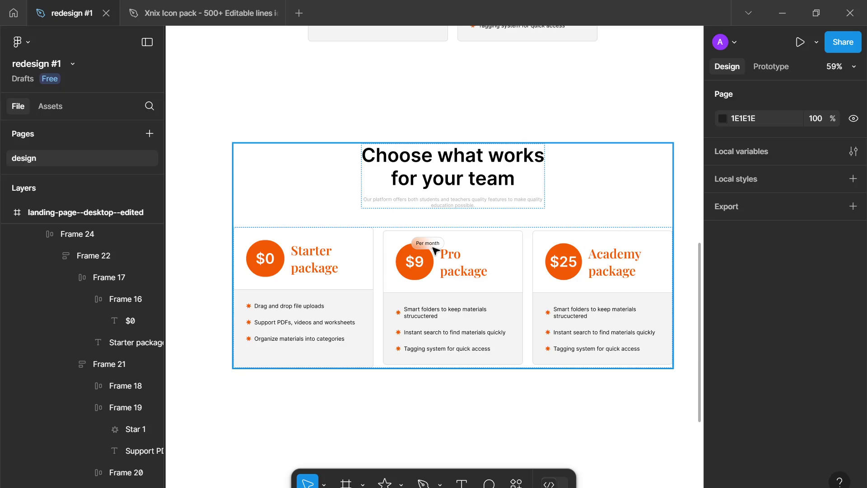
- Rotate the Pro card's "Per month" pill to 13°
left_click(435, 250)
left_click(435, 250)
scroll(435, 250, "up", 5)
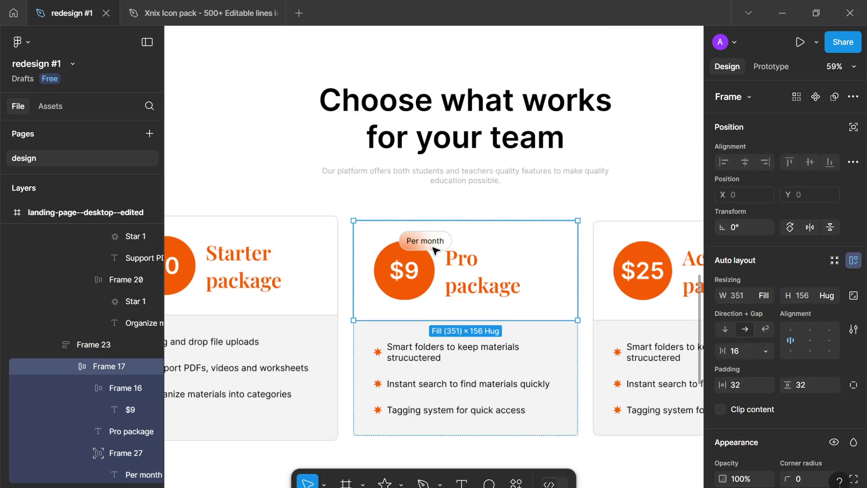
left_click(435, 250)
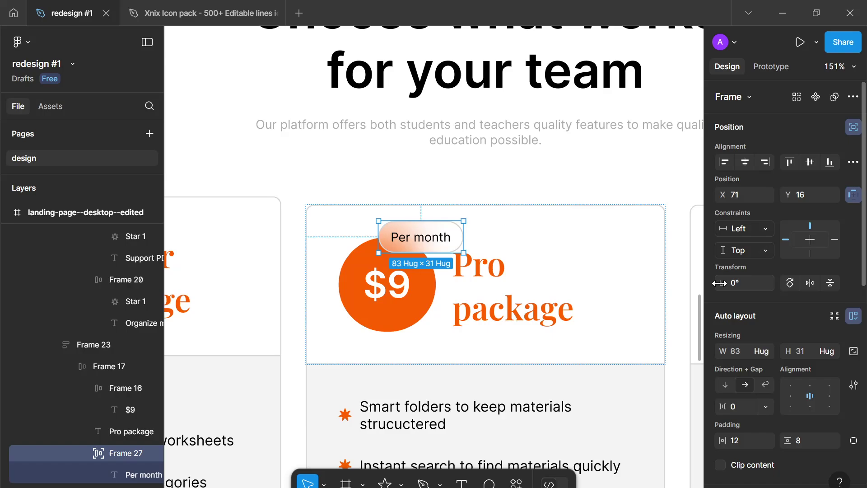
left_click(749, 282)
key("Down")
key("Down")
key("Down")
key("Down")
key("Down")
key("Down")
key("Down")
key("Down")
key("Down")
key("Down")
key("Down")
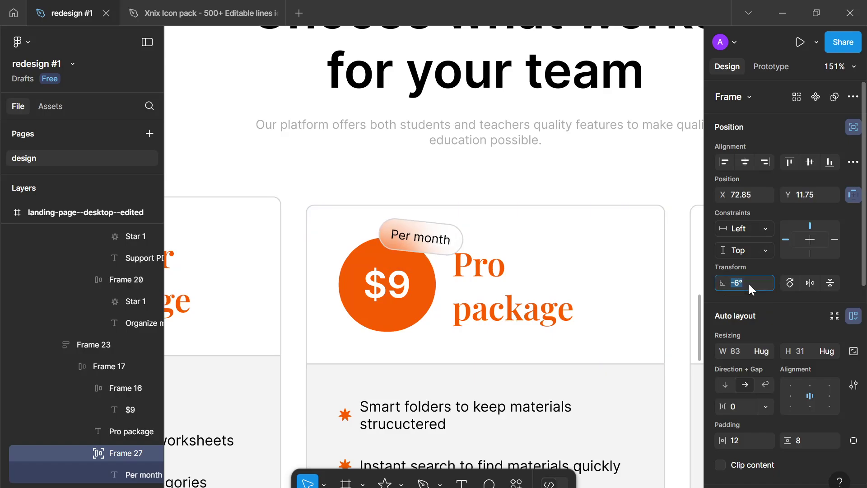
key("Up")
key("Up")
key("Up")
key("Up")
key("Up")
key("Up")
key("Up")
key("Up")
key("Up")
key("Up")
key("Up")
key("Up")
key("Up")
key("Up")
key("Up")
key("Up")
key("Up")
key("Up")
key("Up")
key("Up")
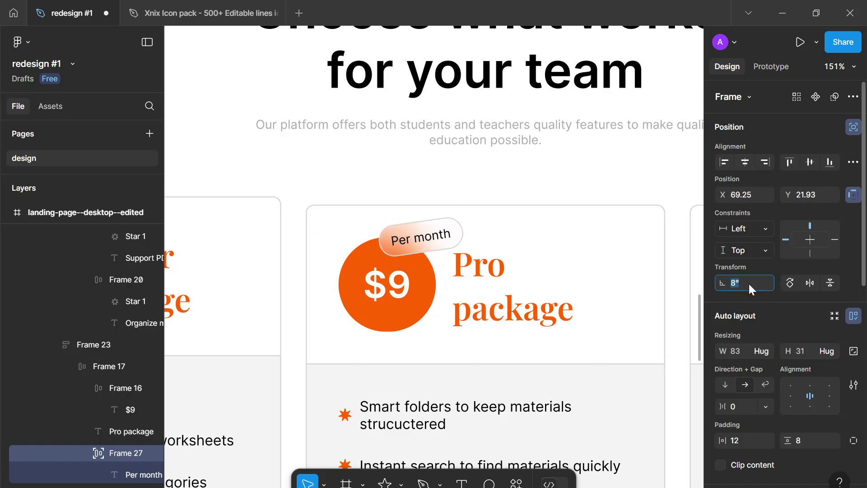
scroll(330, 319, "down", 3)
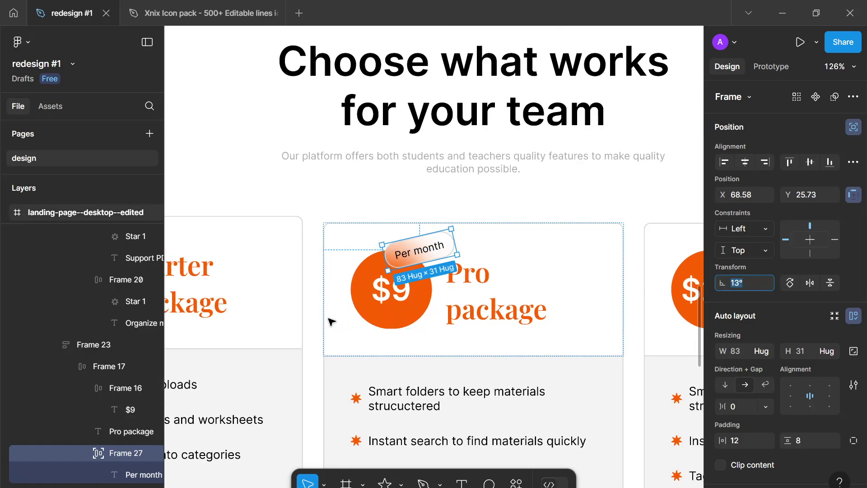
- Place a copy of the tilted "Per month" pill over the Academy card's $25 badge, at X 78, Y 25.73
scroll(394, 258, "down", 3)
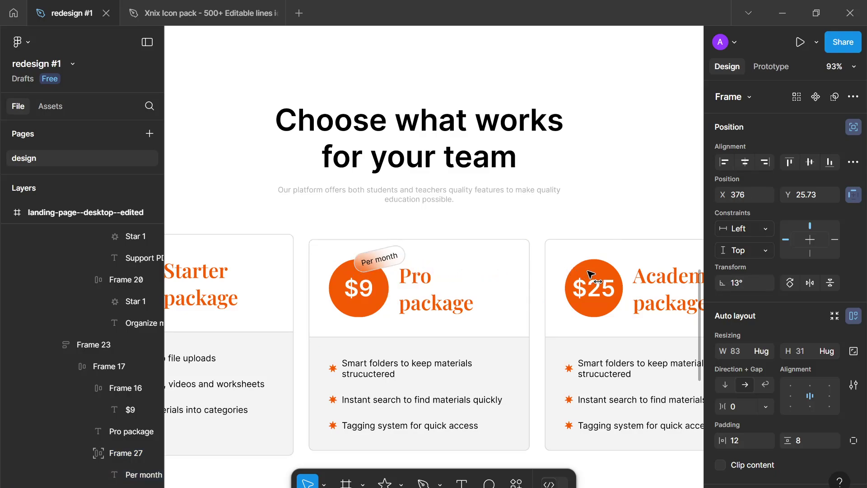
left_click(616, 275)
key("ctrl+v")
left_click_drag(619, 273, 639, 270)
scroll(579, 272, "right", 2)
scroll(579, 272, "down", 3)
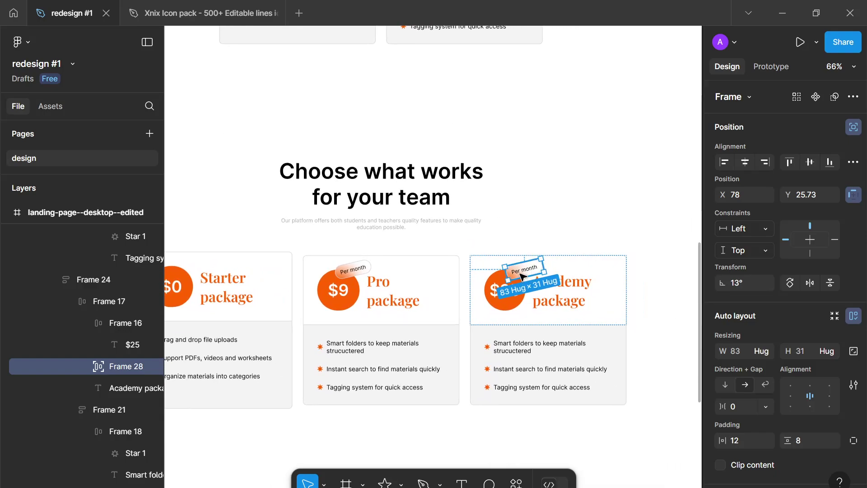
key("Escape")
scroll(605, 277, "down", 2)
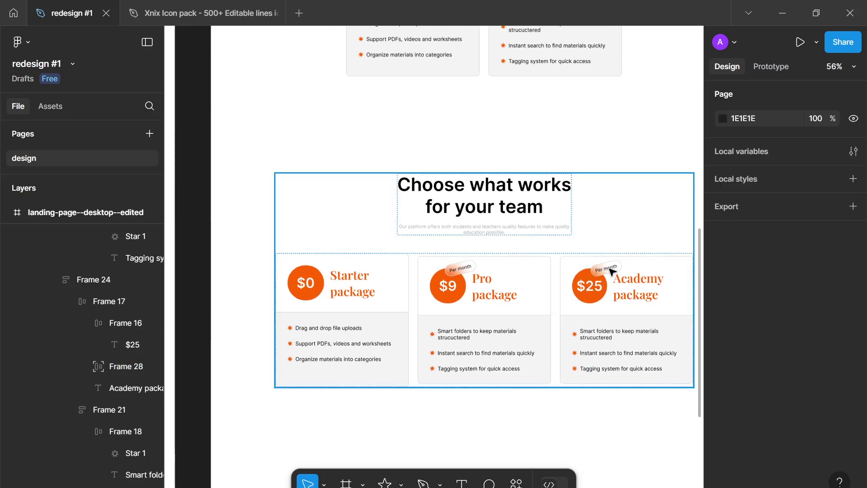
- Duplicate the Academy card's pill onto the Starter card's $0 badge, at X 73, Y 33.73
left_click(611, 271)
left_click(611, 271)
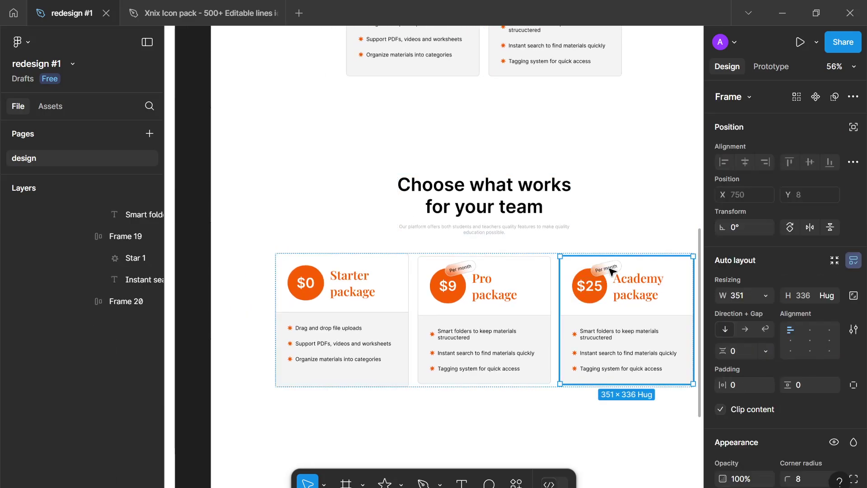
left_click(611, 272)
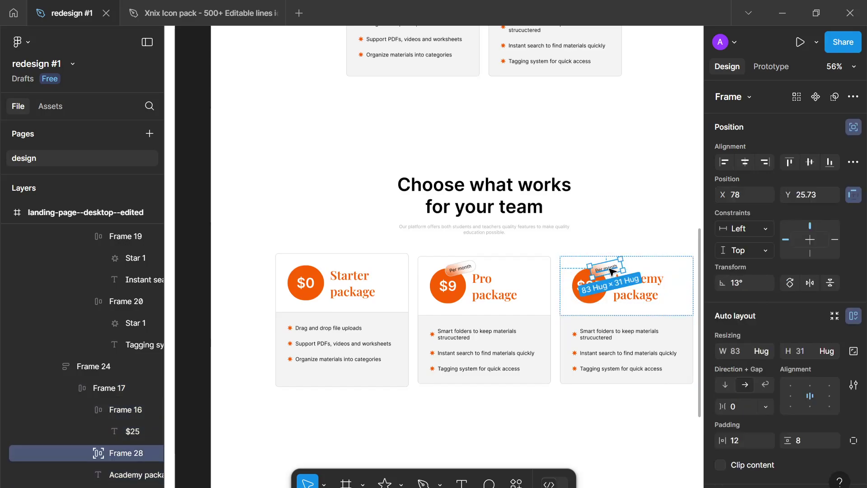
left_click_drag(611, 272, 329, 280)
scroll(333, 304, "up", 5)
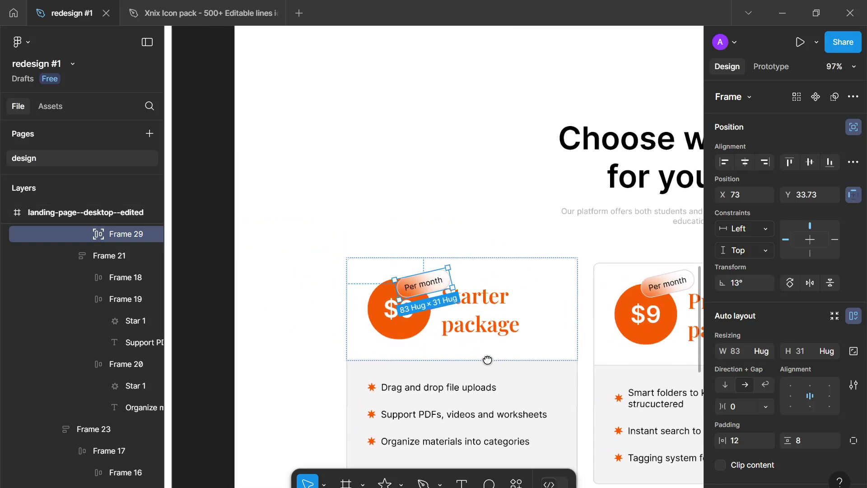
- Change the text of the Starter card's pill to "Forever"
double_click(415, 290)
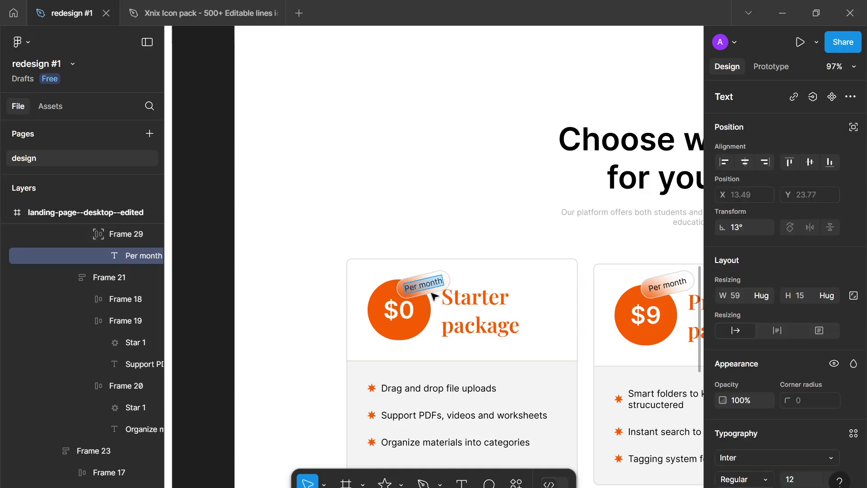
type("Forever")
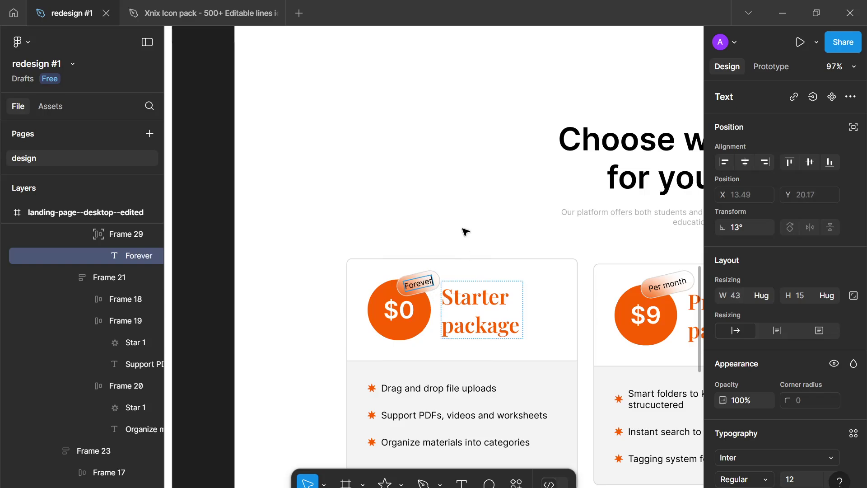
key("Escape")
left_click(333, 306)
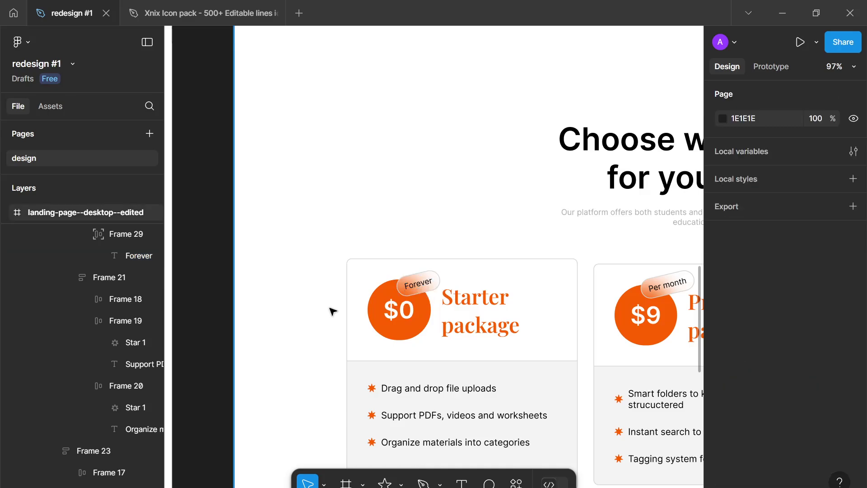
- Move the "Choose what works for your team" section up to Y 1538, leaving a 96 px gap below the "What we offer" section
scroll(333, 315, "down", 6)
scroll(383, 358, "down", 2)
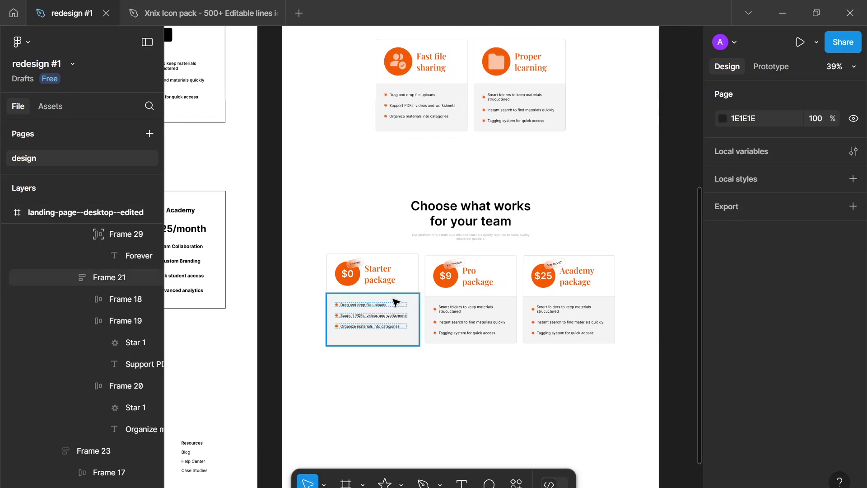
scroll(459, 344, "up", 3)
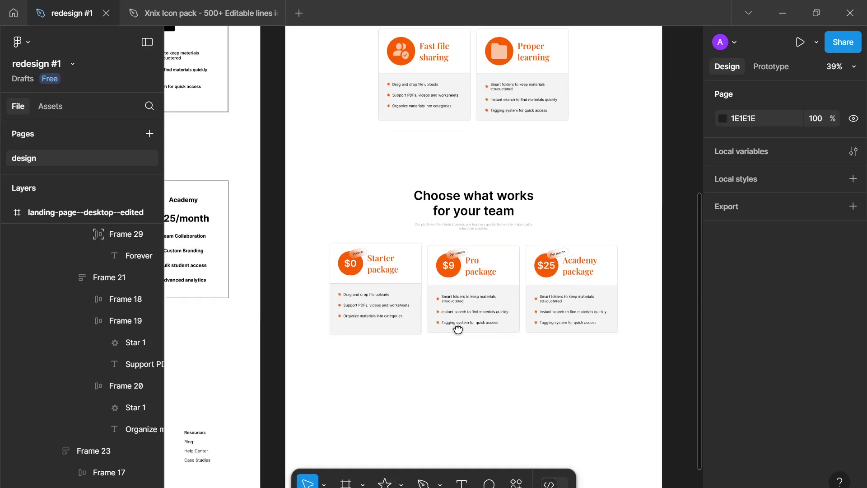
scroll(460, 332, "down", 3)
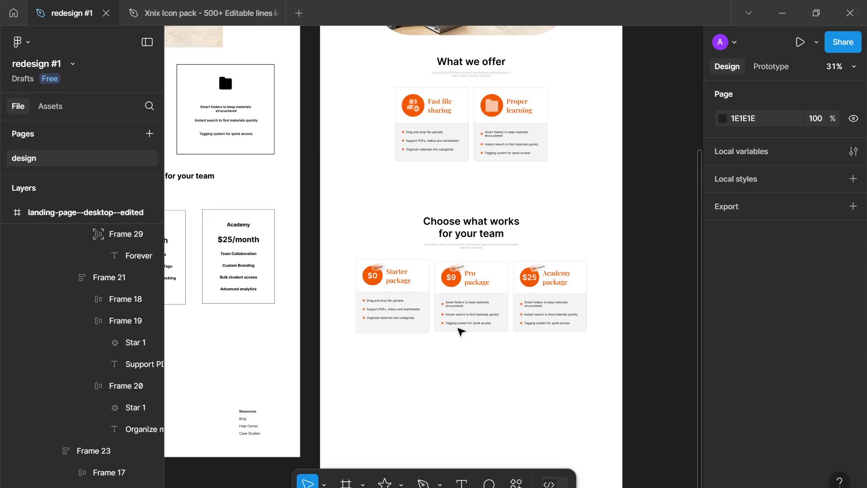
left_click(487, 249)
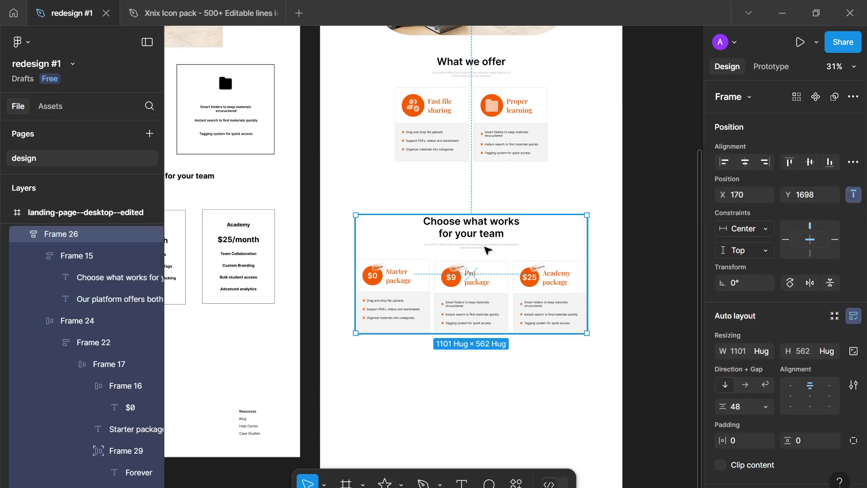
left_click_drag(497, 249, 499, 224)
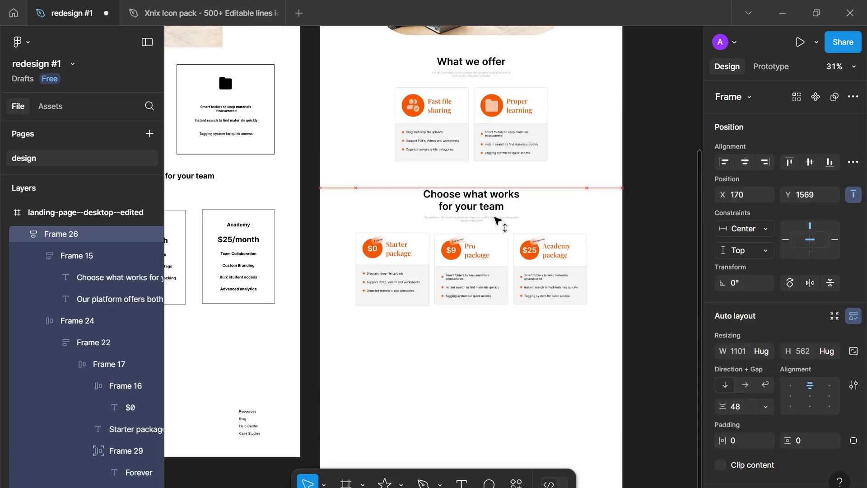
key("alt")
key("shift+Up")
key("shift+Up")
key("shift+Up")
key("Up")
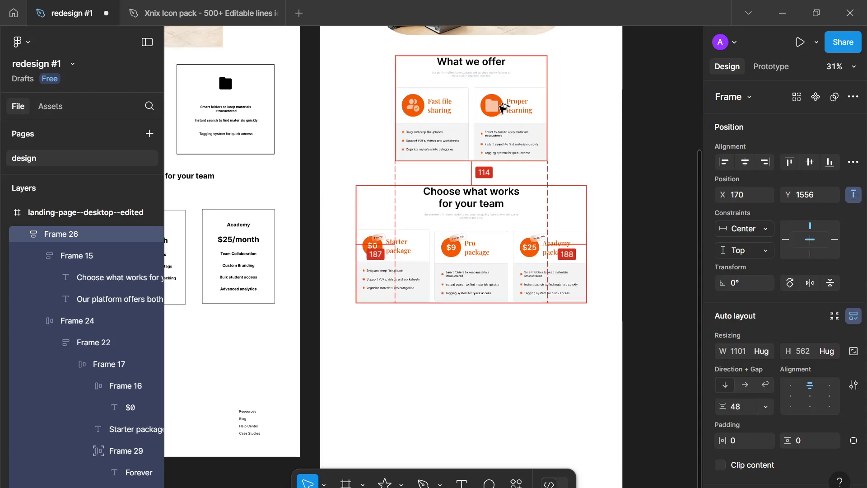
key("Down")
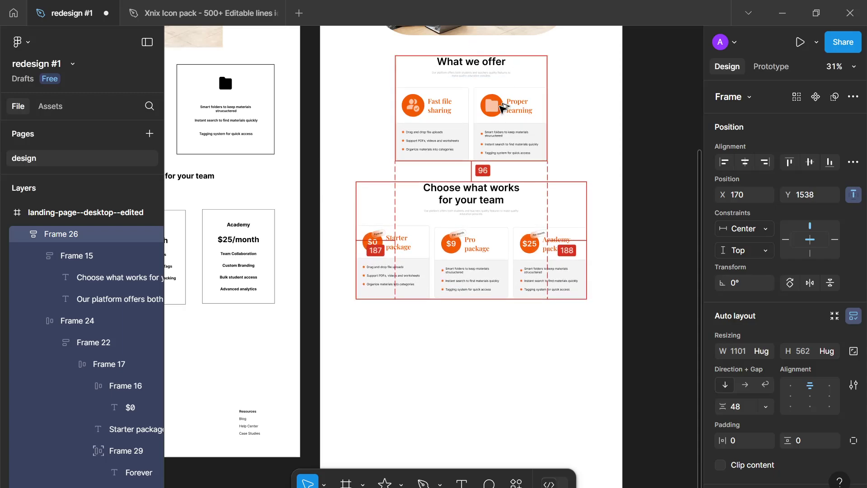
scroll(480, 242, "down", 3)
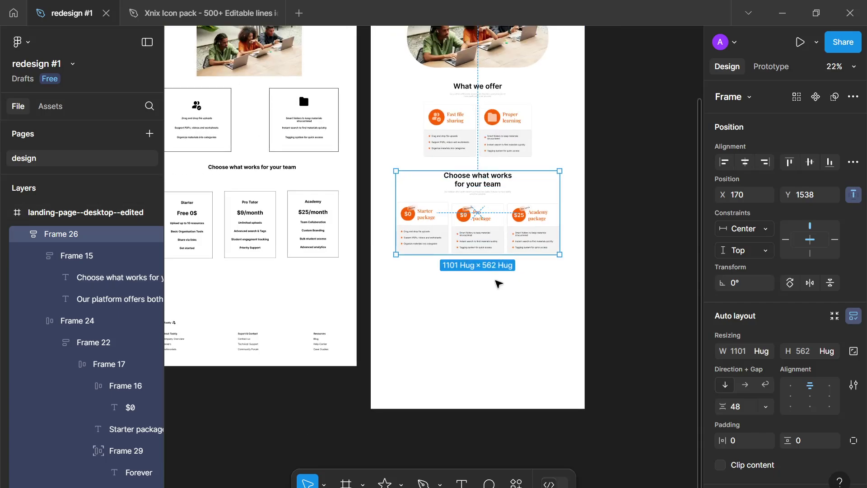
key("Escape")
scroll(449, 258, "down", 3)
left_click_drag(450, 257, 479, 244)
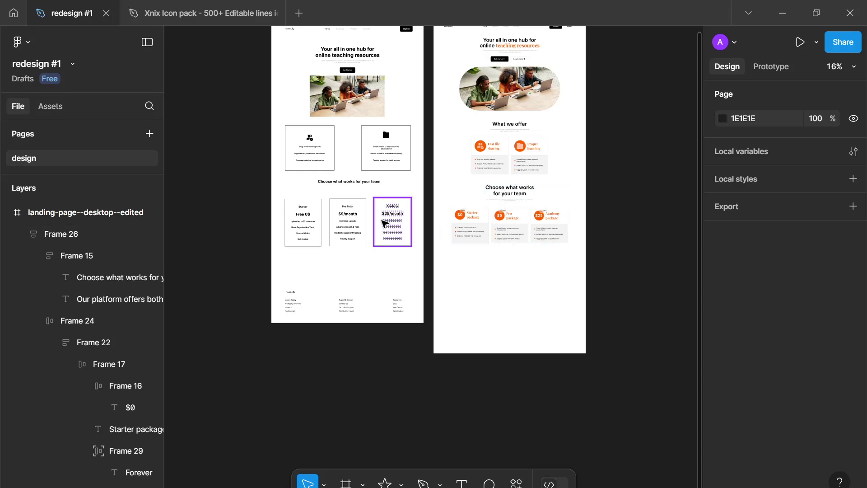
scroll(405, 248, "up", 1)
scroll(405, 248, "right", 1)
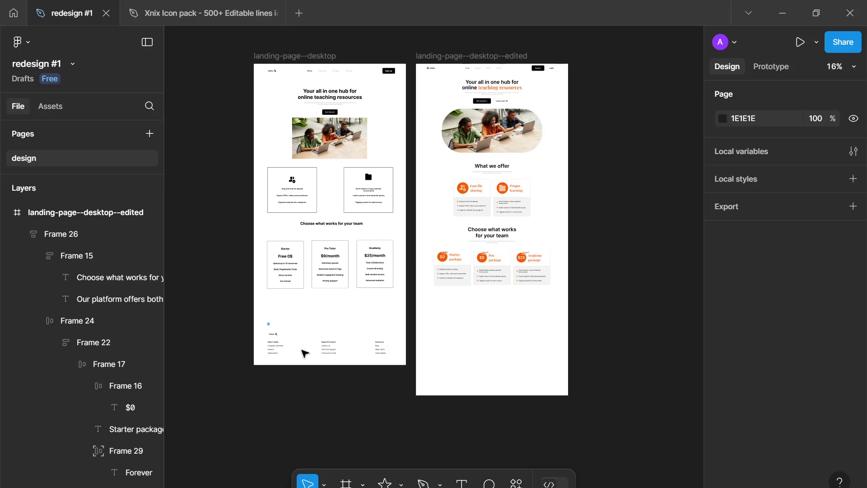
left_click_drag(267, 323, 400, 377)
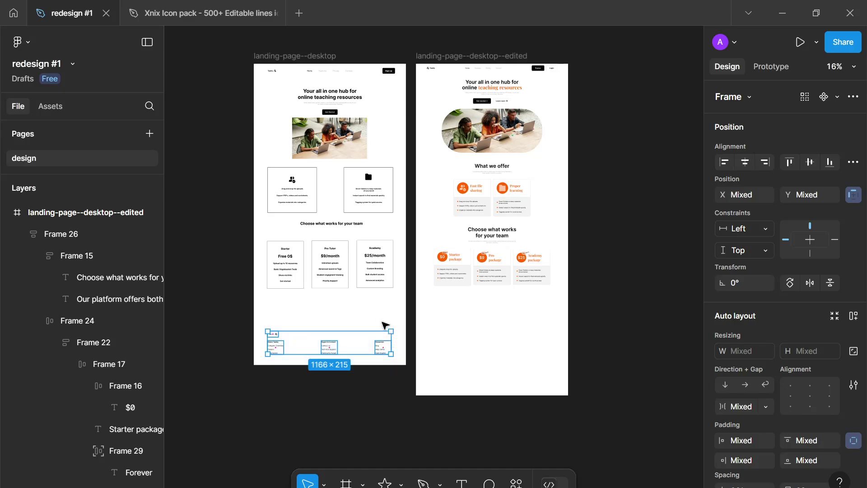
left_click(386, 326)
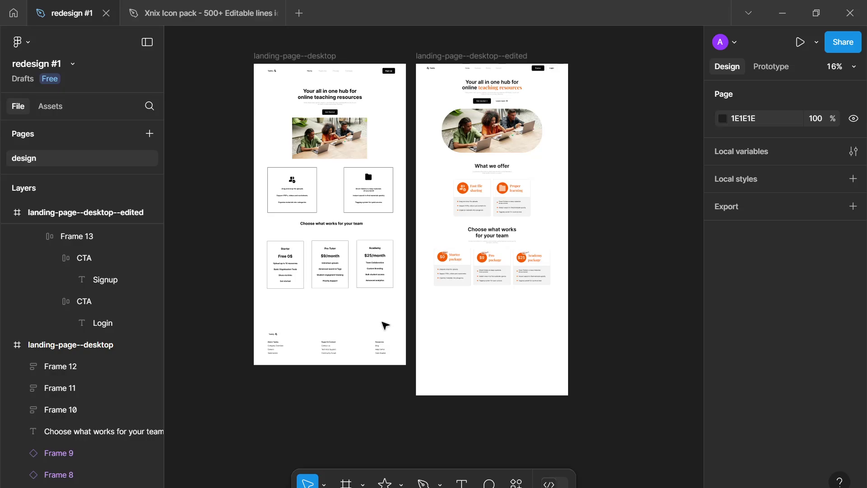
- Shorten the landing-page--desktop--edited frame to a height of 2247 px so it ends just below the pricing cards
left_click(424, 60)
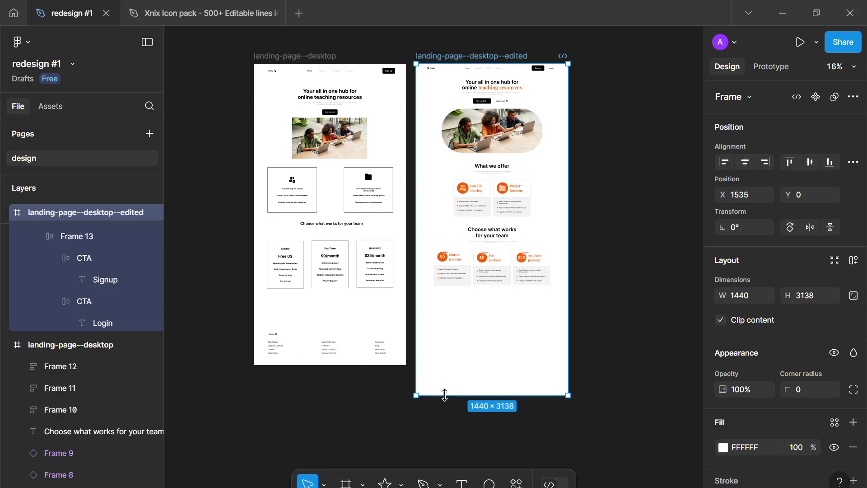
left_click_drag(445, 395, 466, 320)
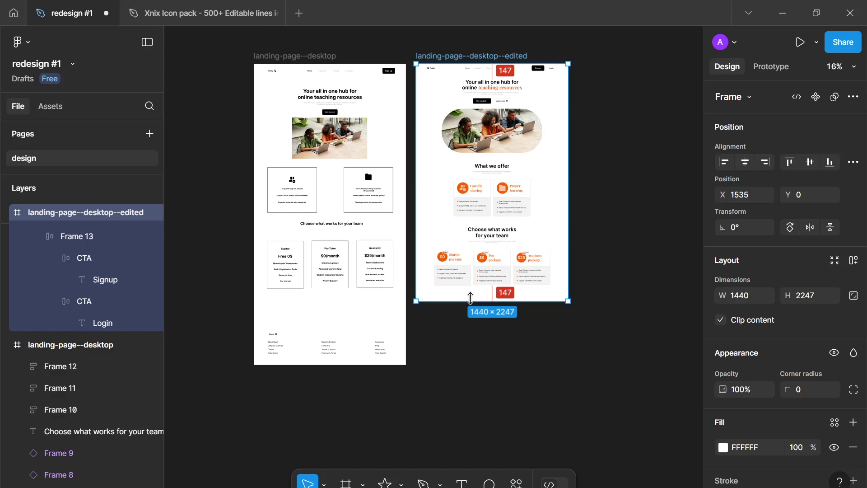
left_click(461, 351)
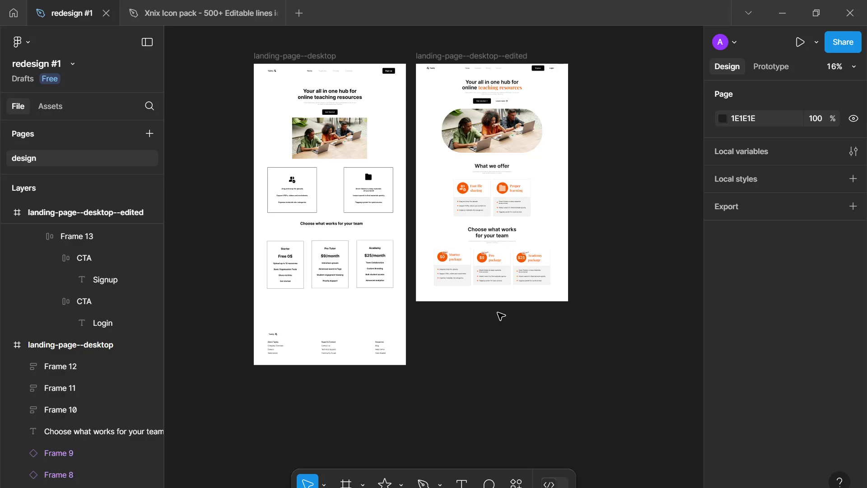
- Review the original landing page from its header and hero through the feature and pricing cards down to the footer
scroll(369, 196, "up", 3)
scroll(465, 295, "up", 2)
scroll(467, 87, "up", 2)
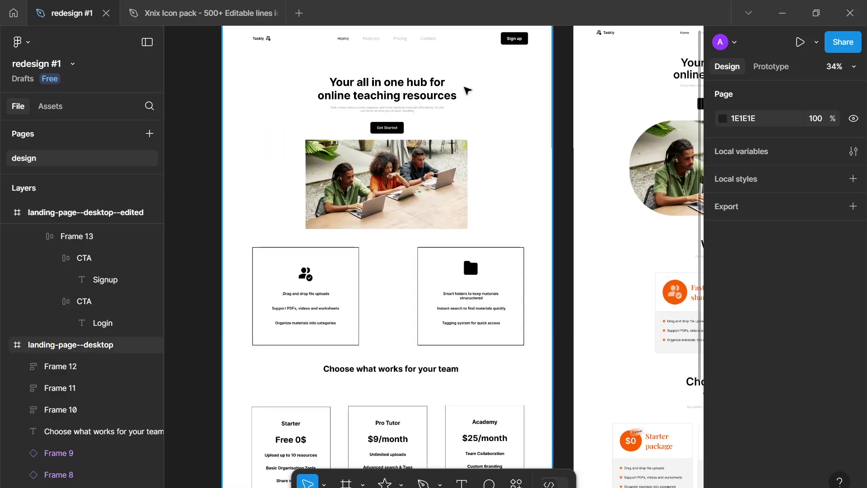
left_click_drag(467, 87, 524, 304)
scroll(473, 319, "up", 3)
scroll(474, 319, "down", 2)
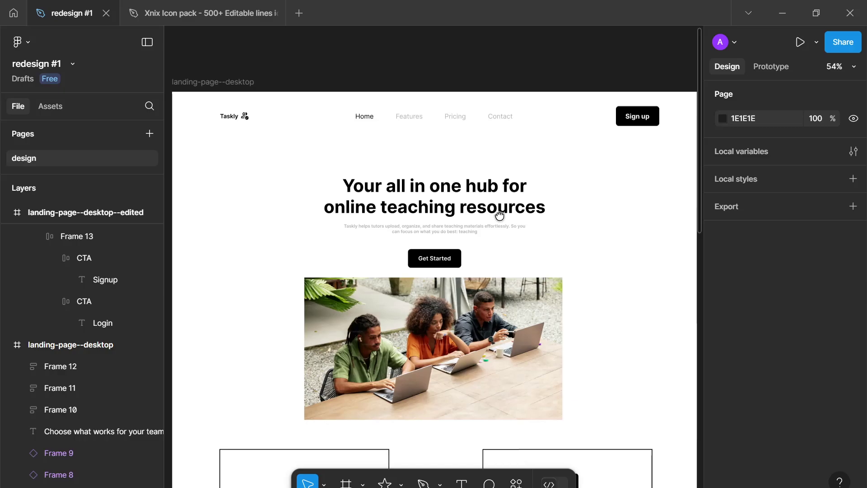
scroll(507, 219, "down", 5)
scroll(507, 221, "up", 6)
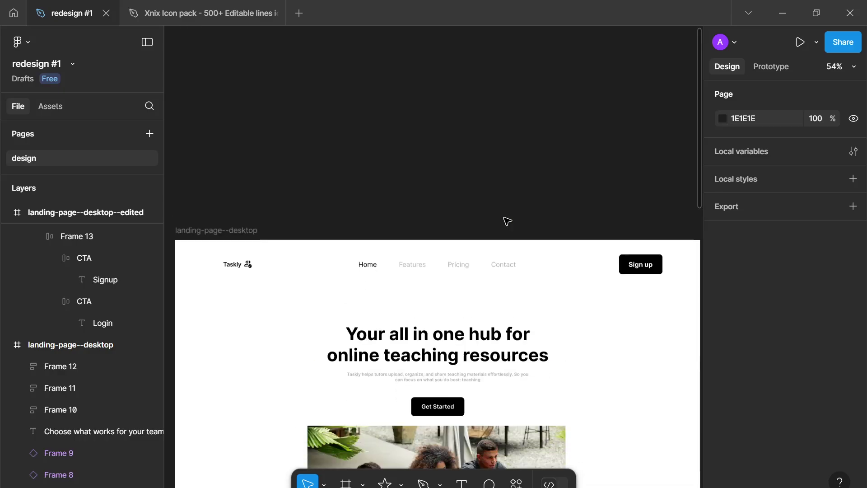
scroll(507, 221, "down", 2)
scroll(507, 220, "down", 5)
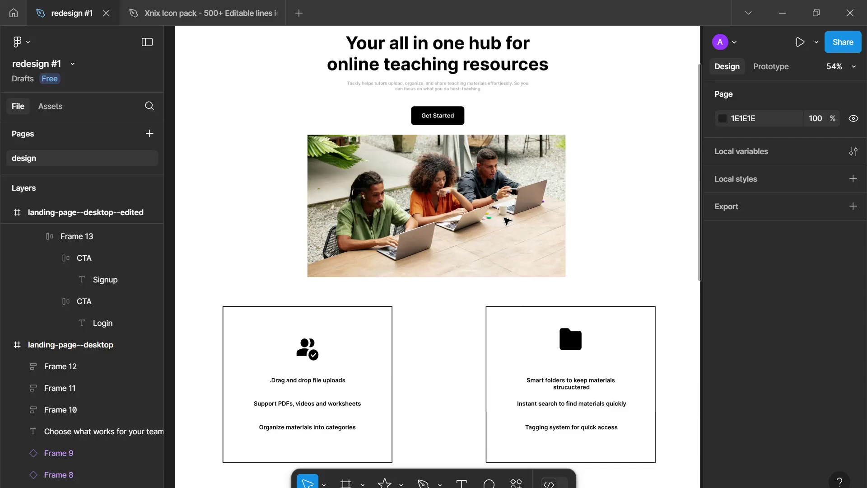
scroll(507, 221, "down", 9)
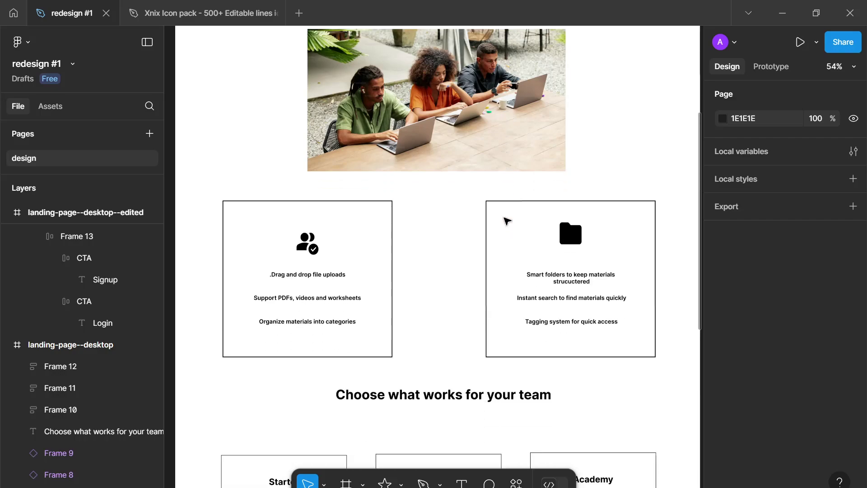
scroll(507, 220, "down", 6)
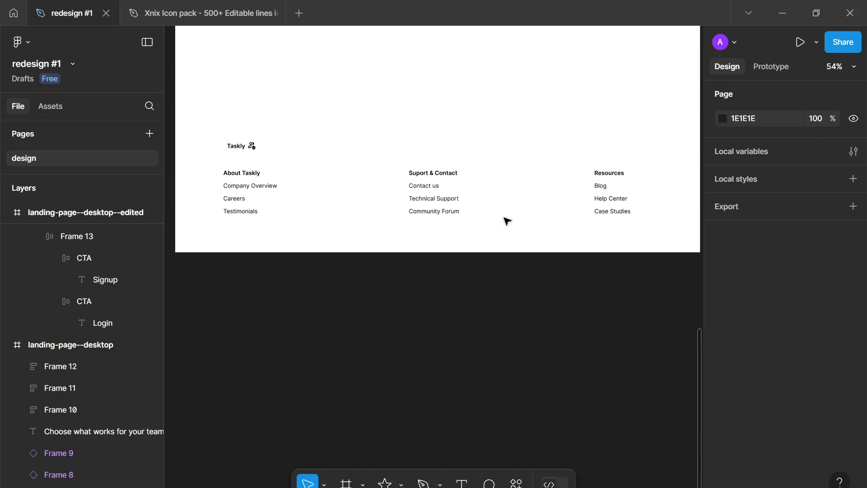
scroll(506, 218, "down", 5)
- Review the redesigned landing page from the header through the offer and pricing sections, and compare it with the original as a whole
left_click_drag(506, 218, 438, 435)
scroll(601, 185, "up", 5)
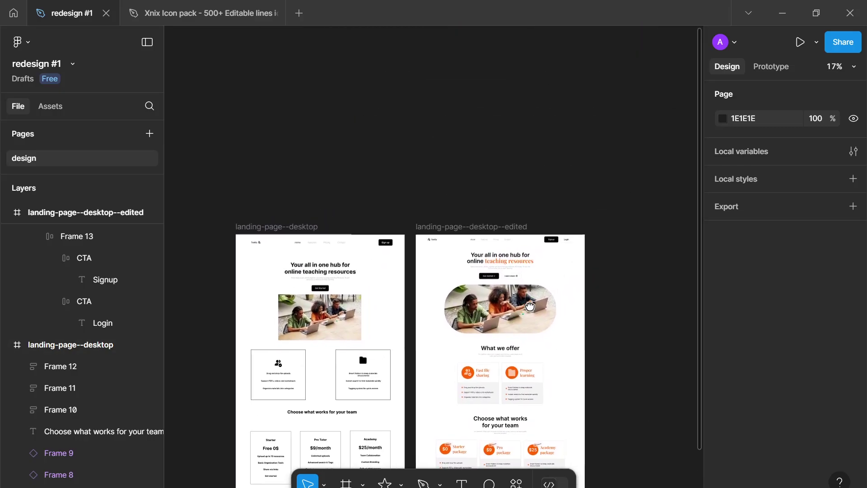
scroll(514, 318, "up", 4)
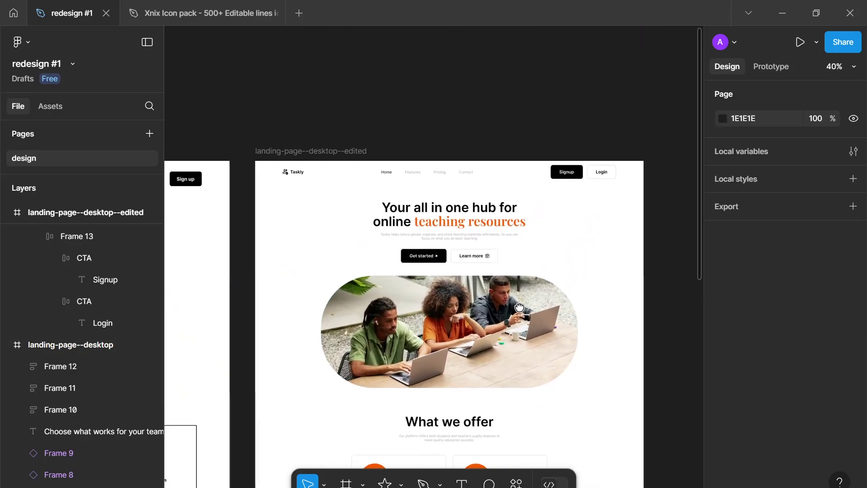
left_click_drag(524, 291, 533, 264)
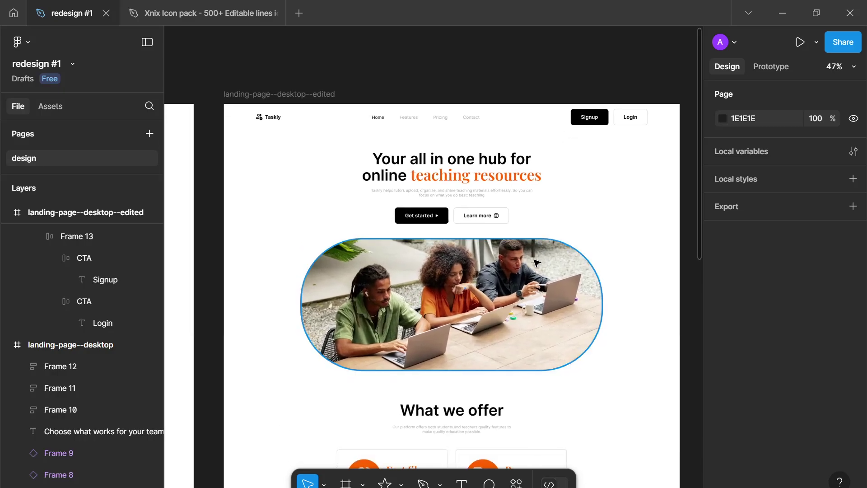
scroll(538, 263, "down", 2)
scroll(537, 263, "down", 3)
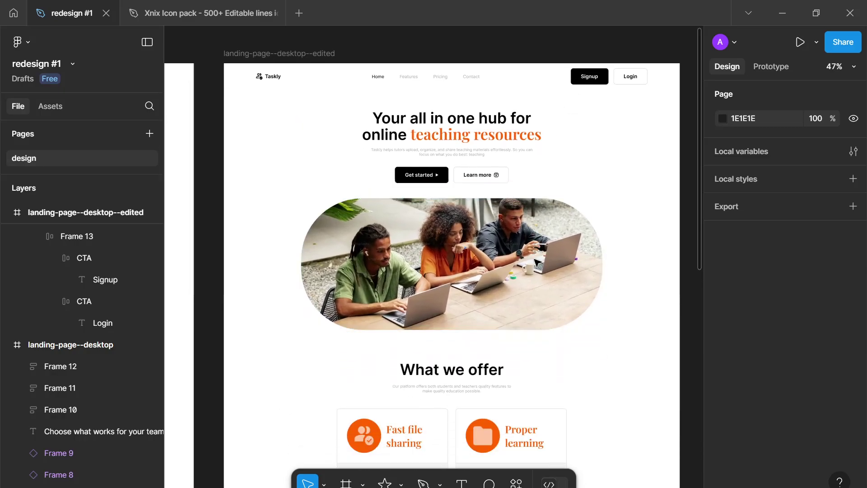
scroll(538, 262, "down", 7)
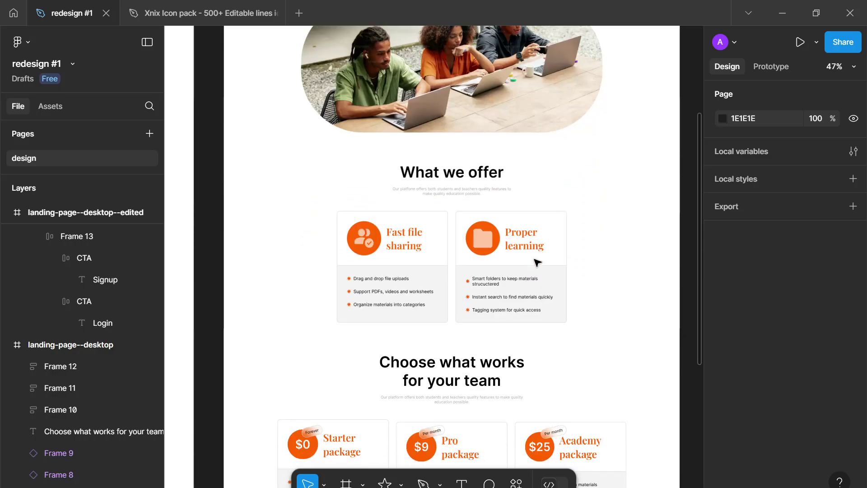
scroll(538, 262, "down", 6)
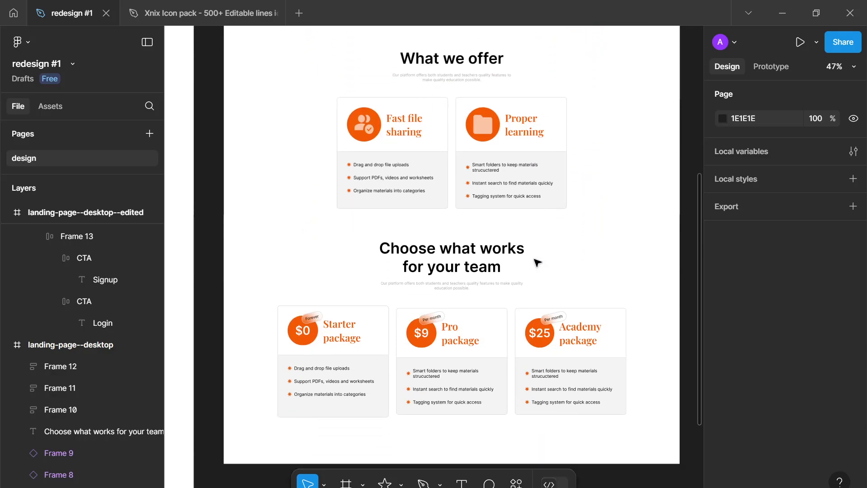
scroll(538, 263, "down", 8)
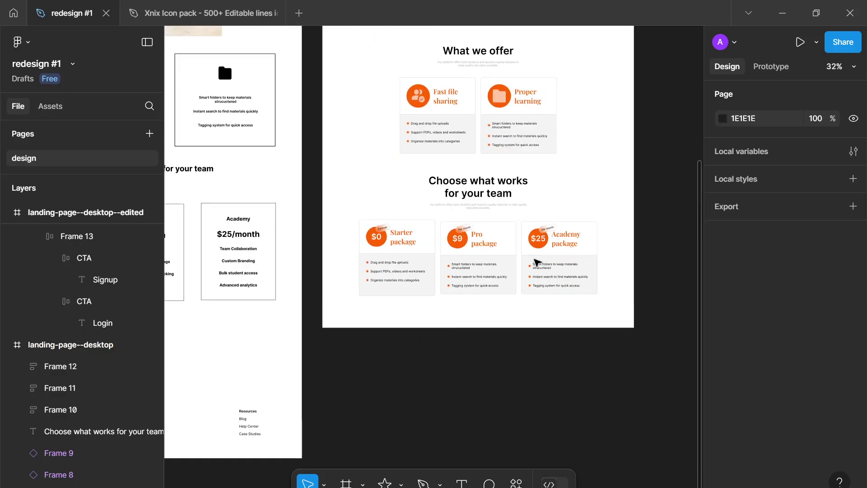
scroll(519, 325, "down", 2)
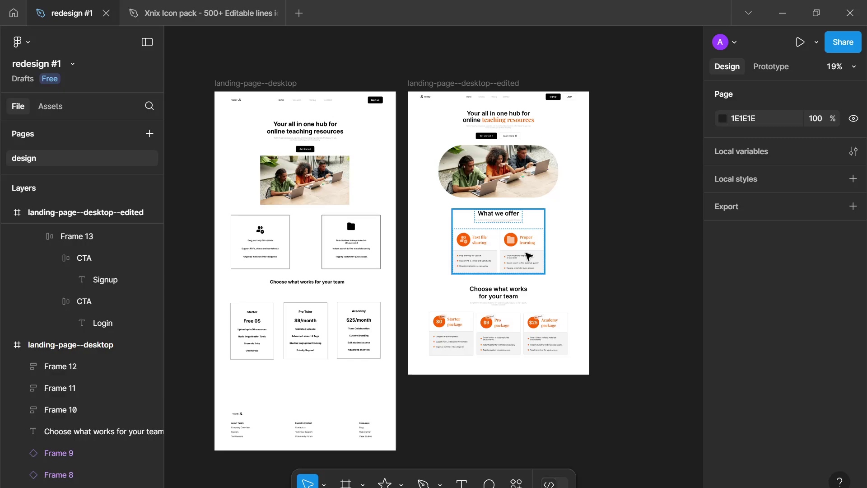
scroll(529, 256, "down", 2)
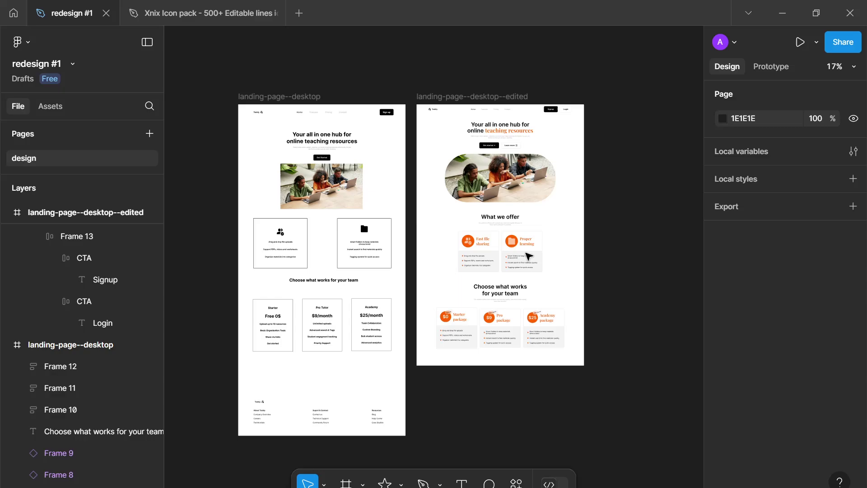